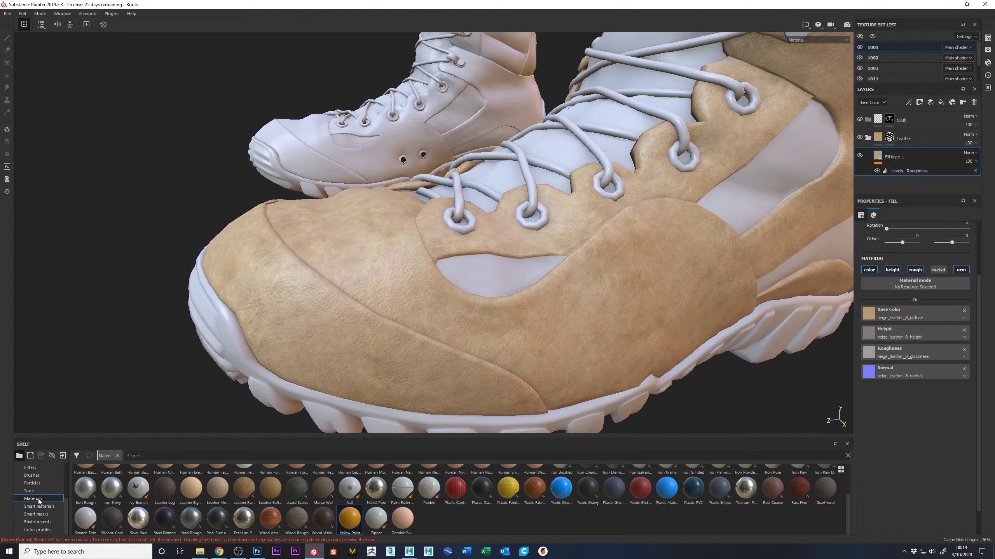
- Bring the Google image results for Khyber tactical boots over the Substance Painter boot viewport
{"action": "left_click_drag", "start_coordinate": [715, 350], "coordinate": [548, 274], "text": "alt"}
{"action": "key", "text": "alt+Tab"}
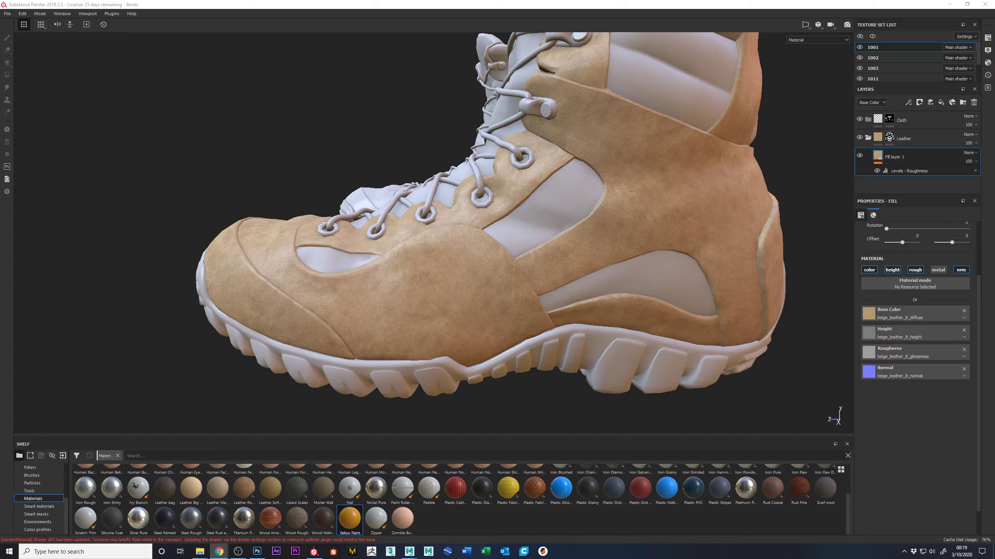
{"action": "mouse_move", "coordinate": [0, 169]}
{"action": "left_mouse_down"}
{"action": "mouse_move", "coordinate": [318, 140]}
{"action": "mouse_move", "coordinate": [213, 137]}
{"action": "left_mouse_up"}
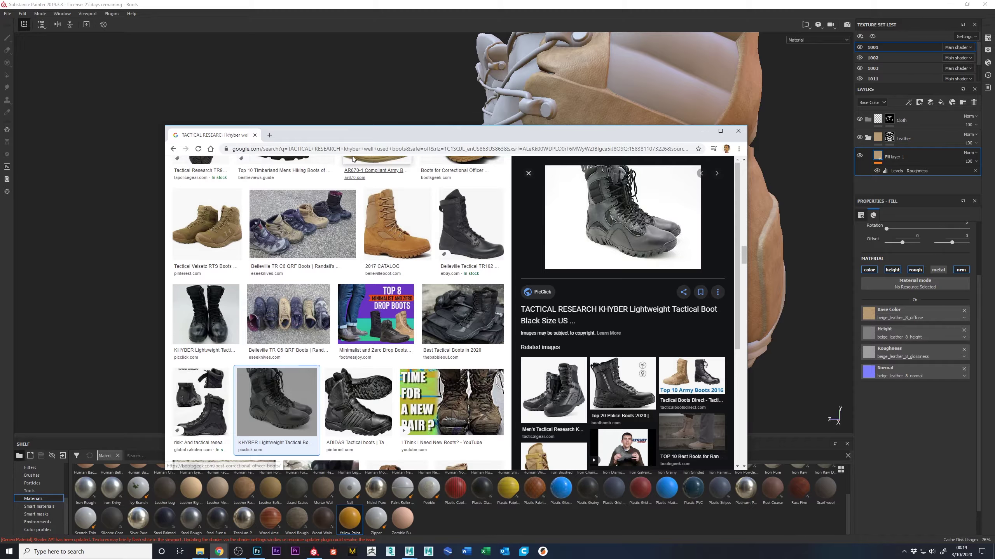
- Bring the Amazon page for the black Tactical Research Khyber TR960 boot into the browser and study its images
{"action": "key", "text": "alt+Tab"}
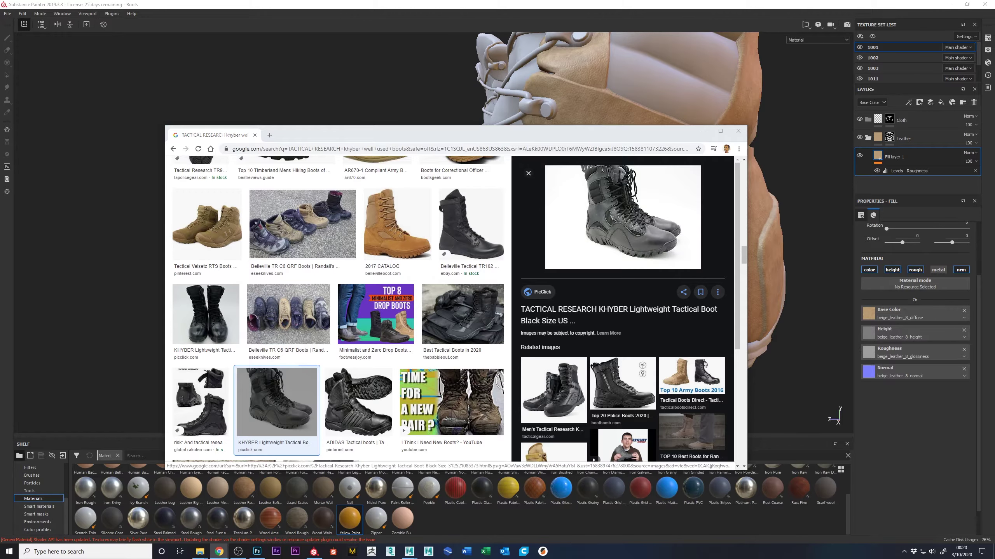
{"action": "left_click_drag", "start_coordinate": [0, 253], "coordinate": [297, 138]}
{"action": "mouse_move", "coordinate": [336, 353]}
{"action": "scroll", "coordinate": [336, 354], "scroll_direction": "down", "scroll_amount": 1}
{"action": "scroll", "coordinate": [335, 359], "scroll_direction": "down", "scroll_amount": 3}
{"action": "scroll", "coordinate": [333, 367], "scroll_direction": "up", "scroll_amount": 1}
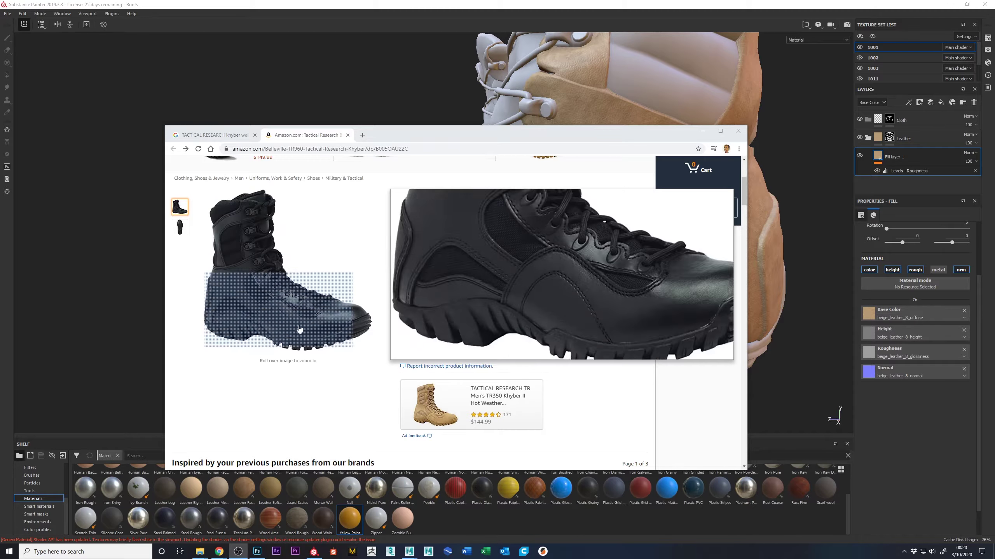
- Browse the brown Khyber and tan Khyber II Amazon listings, then return to Google Images
{"action": "scroll", "coordinate": [392, 307], "scroll_direction": "up", "scroll_amount": 4}
{"action": "left_click", "coordinate": [388, 309]}
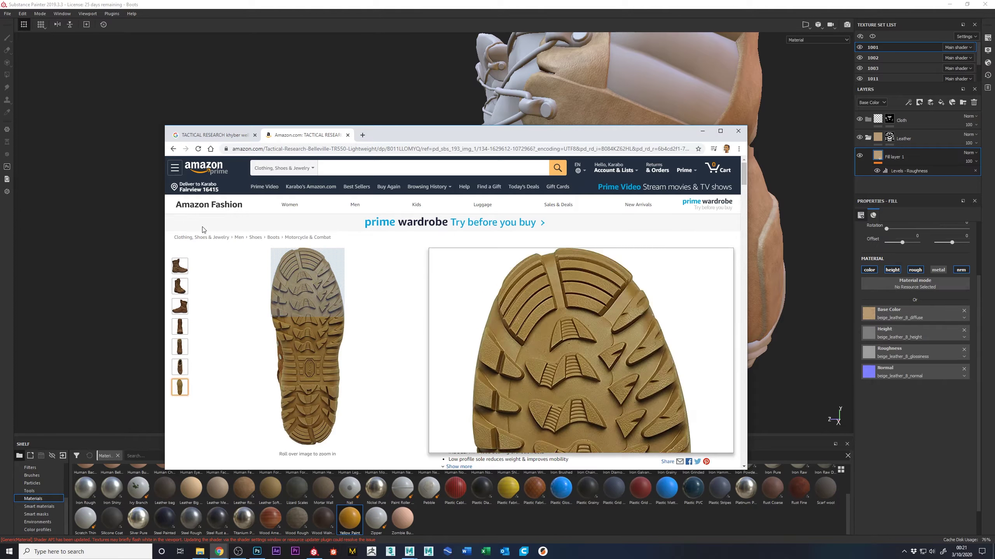
{"action": "left_click", "coordinate": [173, 149]}
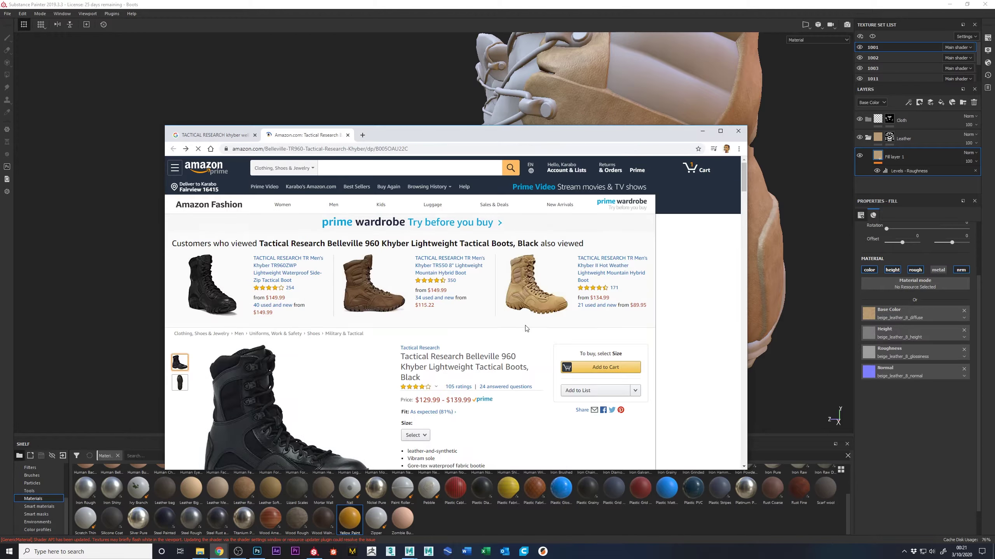
{"action": "left_click", "coordinate": [535, 292]}
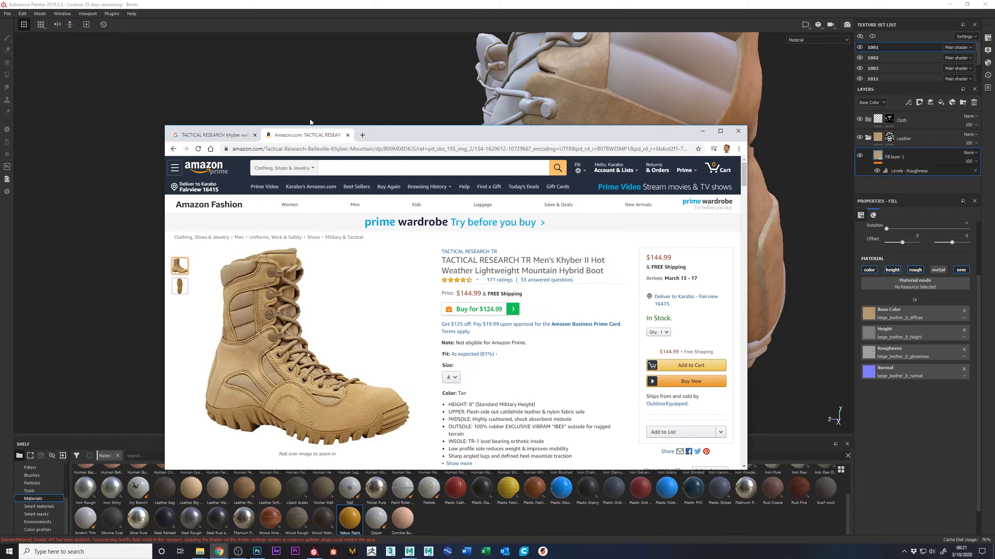
{"action": "left_click", "coordinate": [229, 136]}
{"action": "scroll", "coordinate": [397, 303], "scroll_direction": "down", "scroll_amount": 3}
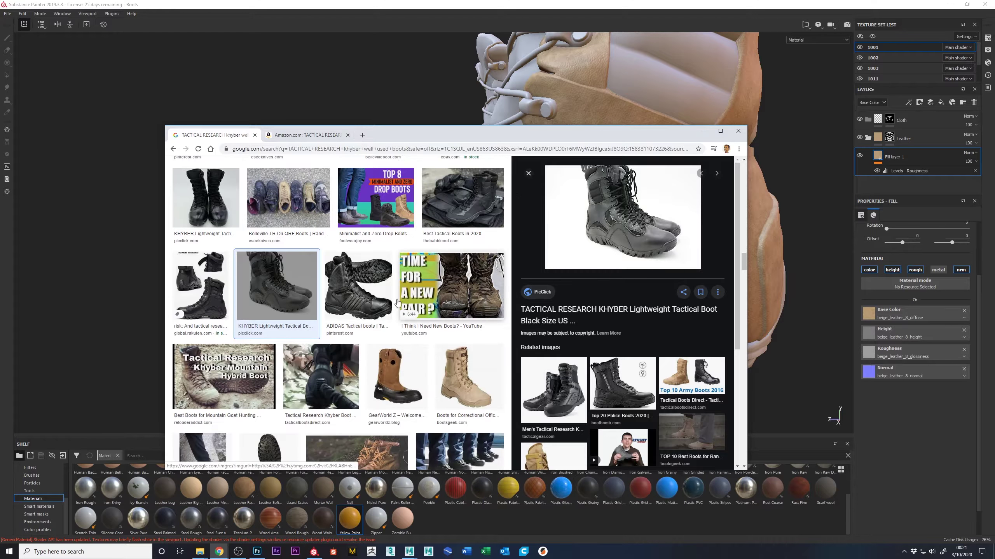
- Preview the Tactical Research by Belleville Hot Weather Hybrid Hiker Boot in the image results
{"action": "scroll", "coordinate": [371, 297], "scroll_direction": "down", "scroll_amount": 5}
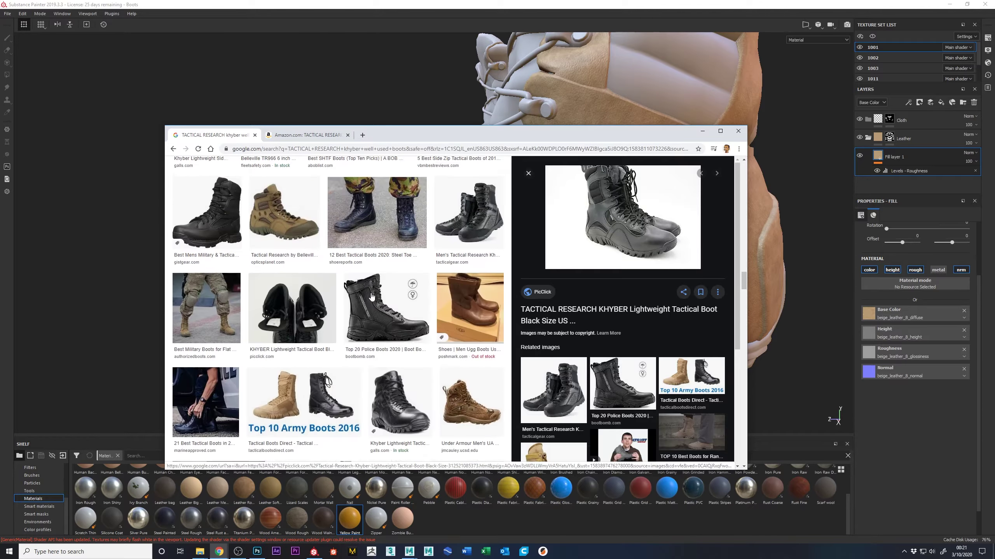
{"action": "left_click", "coordinate": [284, 214]}
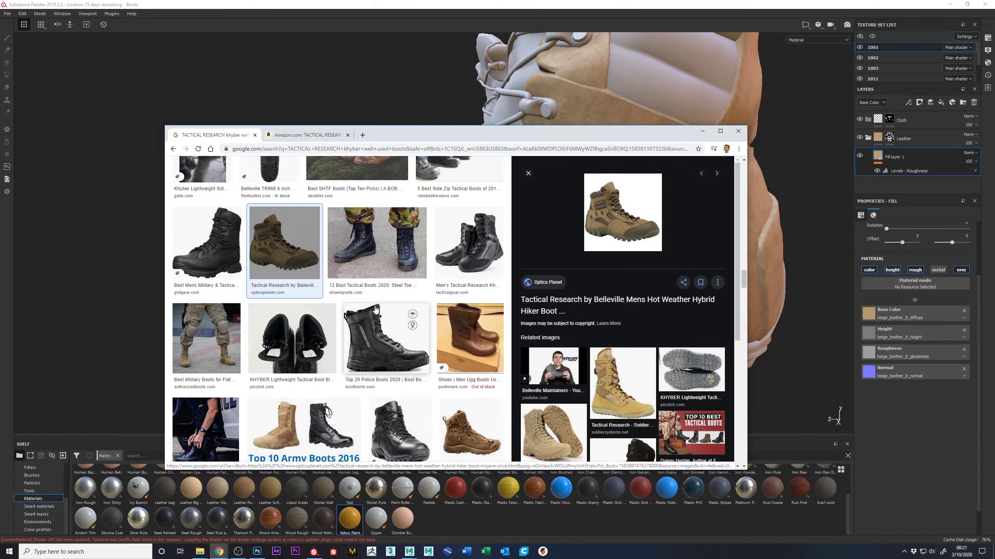
{"action": "scroll", "coordinate": [375, 310], "scroll_direction": "up", "scroll_amount": 3}
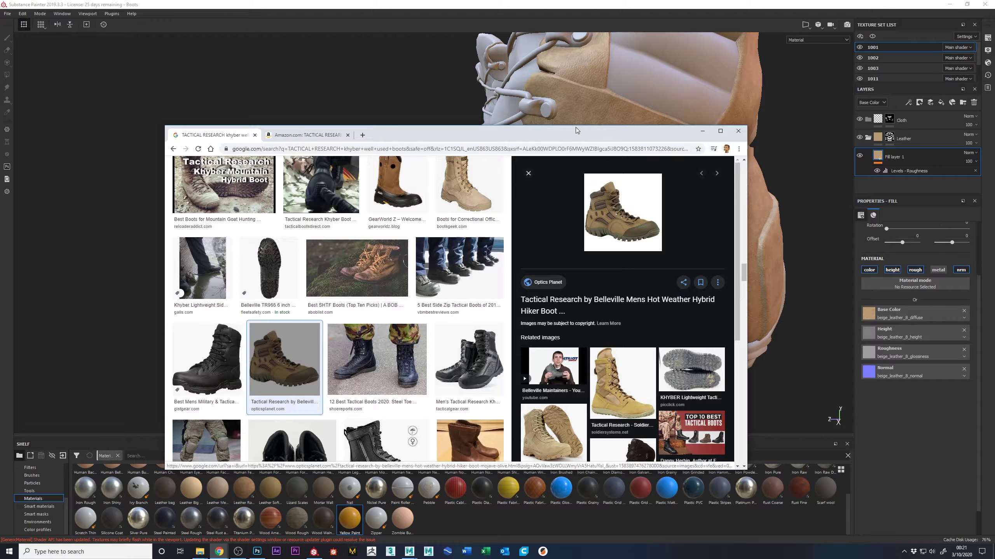
- Move the browser off-screen and orbit around both boots to view the beige leather upper
{"action": "left_click_drag", "start_coordinate": [580, 137], "coordinate": [0, 133]}
{"action": "left_click_drag", "start_coordinate": [611, 247], "coordinate": [584, 259], "text": "alt"}
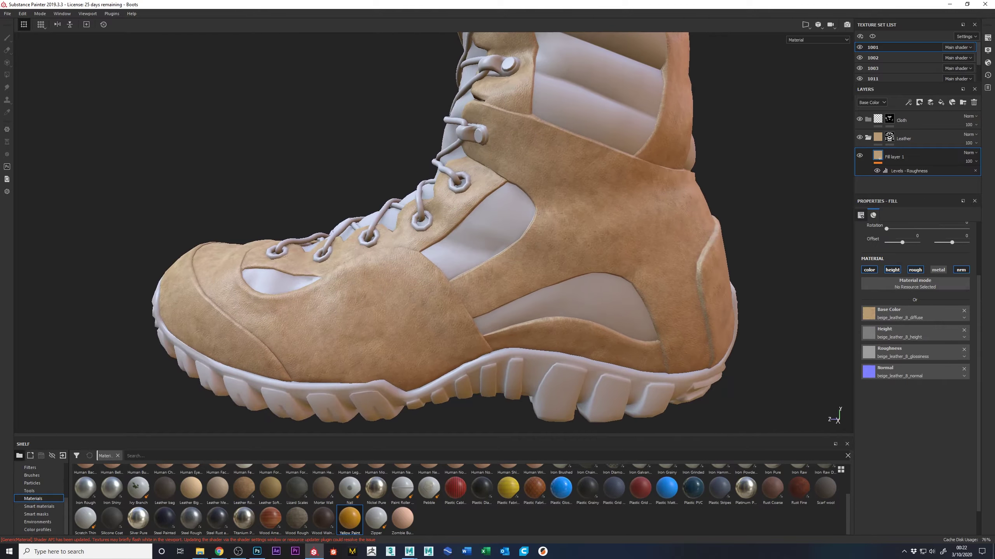
{"action": "left_click_drag", "start_coordinate": [361, 299], "coordinate": [387, 234], "text": "alt"}
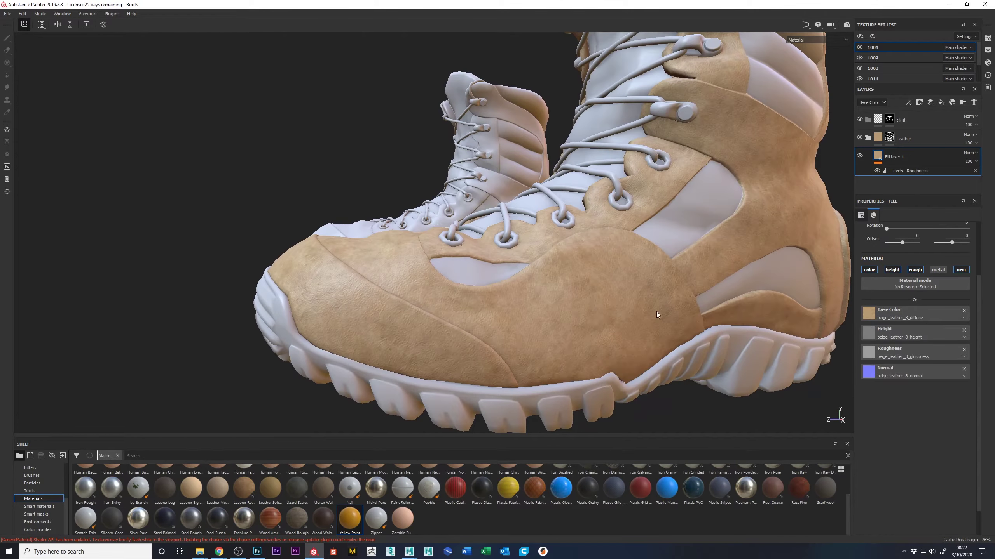
{"action": "left_click_drag", "start_coordinate": [656, 315], "coordinate": [649, 286], "text": "alt"}
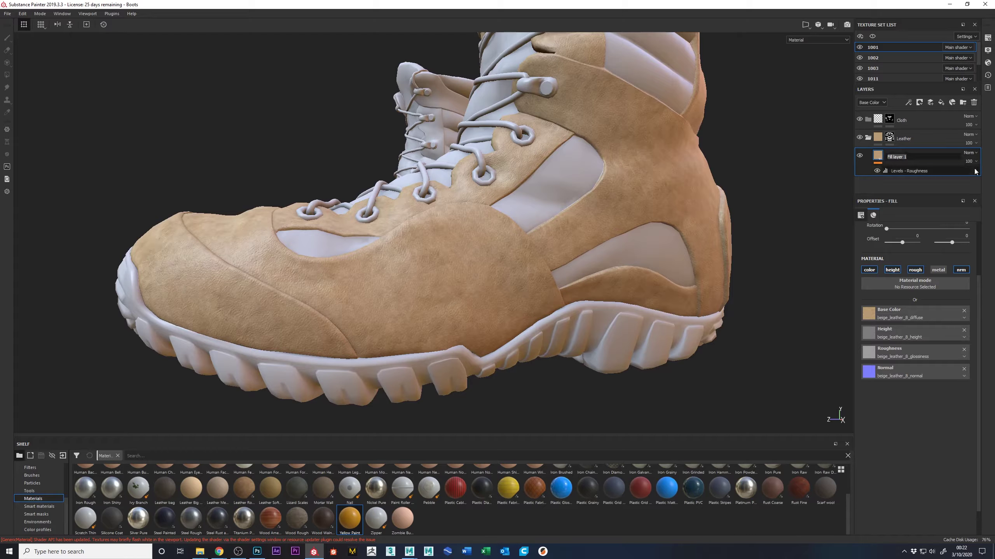
- Name the fill layer 'Base Leather' and toggle its Roughness Levels effect off and on to compare
{"action": "type", "text": "Base Leather"}
{"action": "key", "text": "Return"}
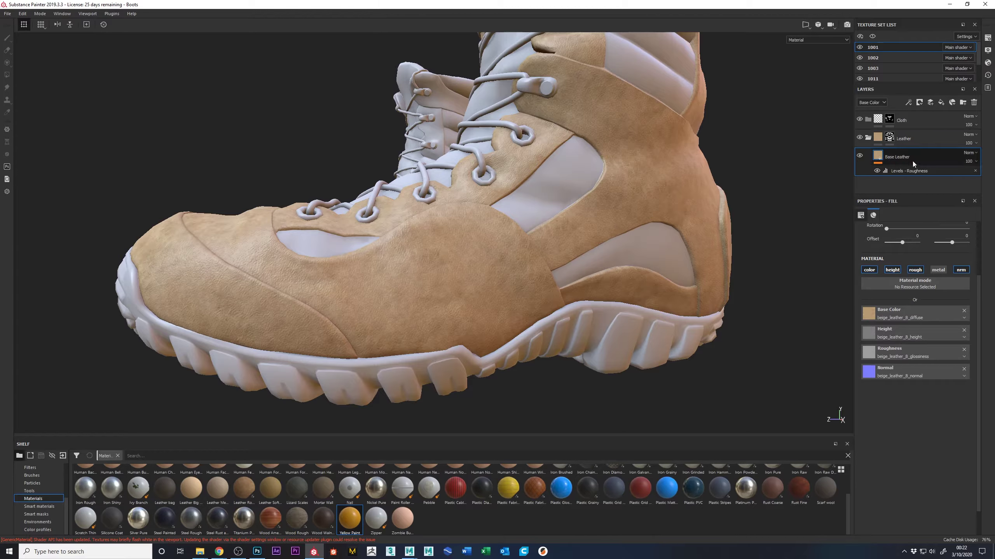
{"action": "left_click", "coordinate": [903, 171]}
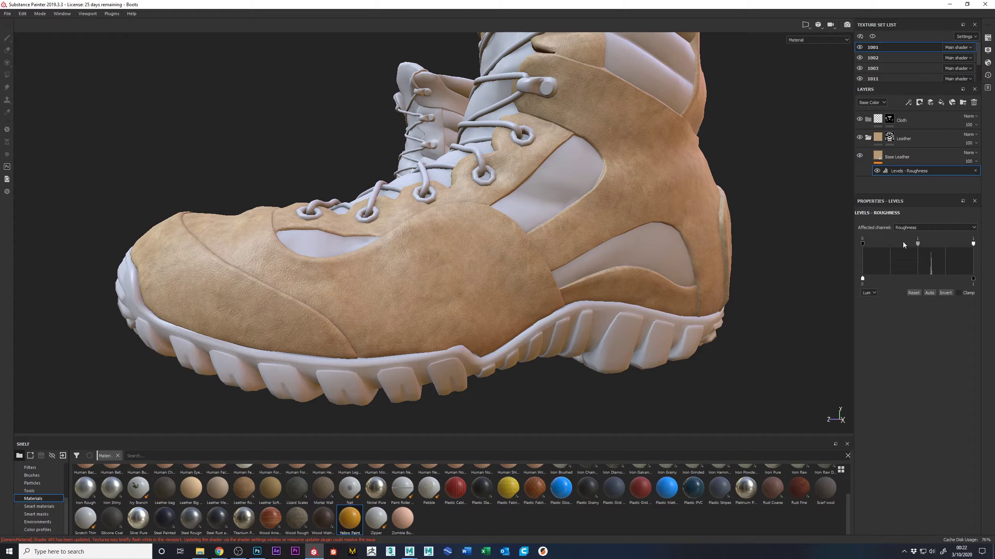
{"action": "left_click", "coordinate": [876, 171]}
{"action": "left_click", "coordinate": [876, 171]}
{"action": "left_click", "coordinate": [876, 171]}
{"action": "left_click", "coordinate": [876, 171]}
{"action": "left_click", "coordinate": [879, 156]}
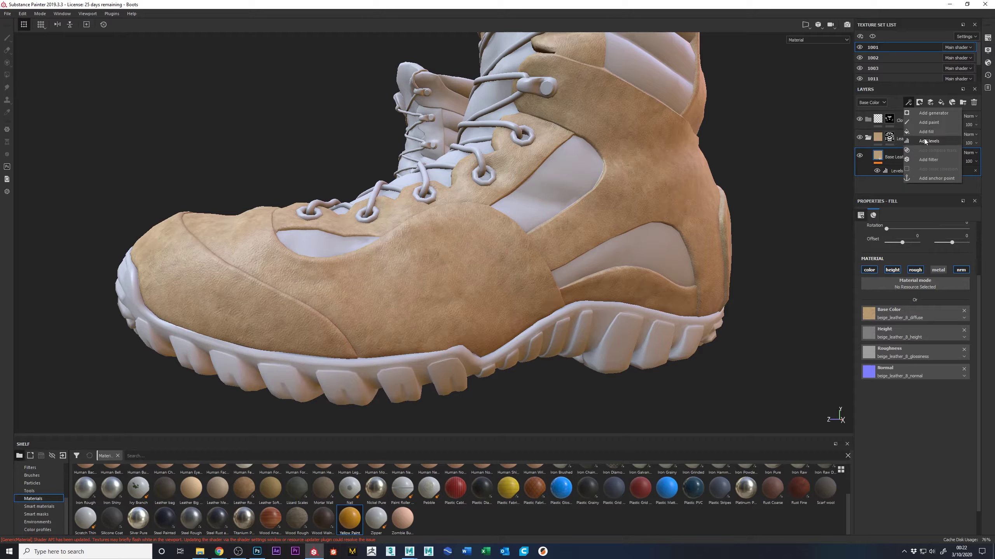
- Add a Levels effect to Base Leather targeting Base Color, testing the output and input levels
{"action": "left_click", "coordinate": [924, 139]}
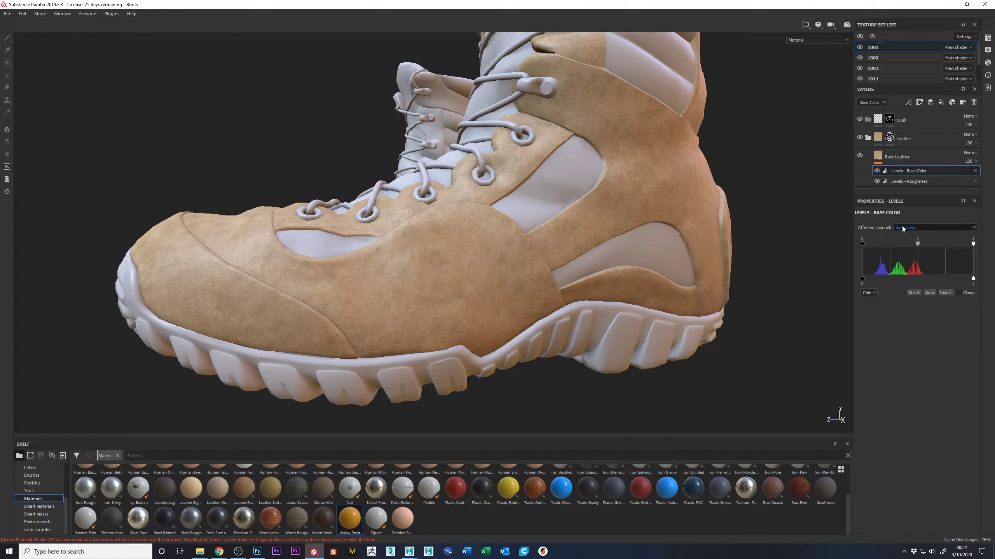
{"action": "left_click", "coordinate": [923, 227]}
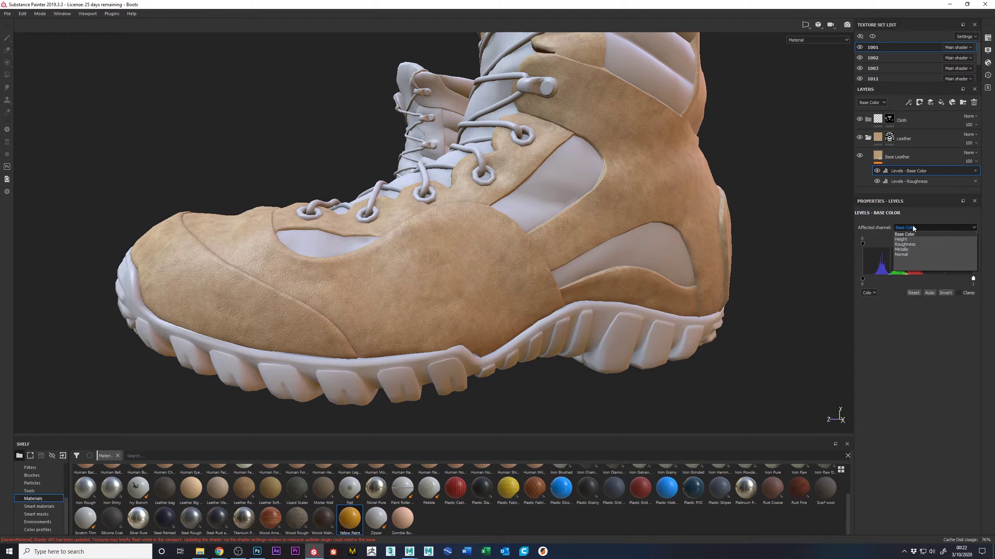
{"action": "left_click", "coordinate": [905, 234]}
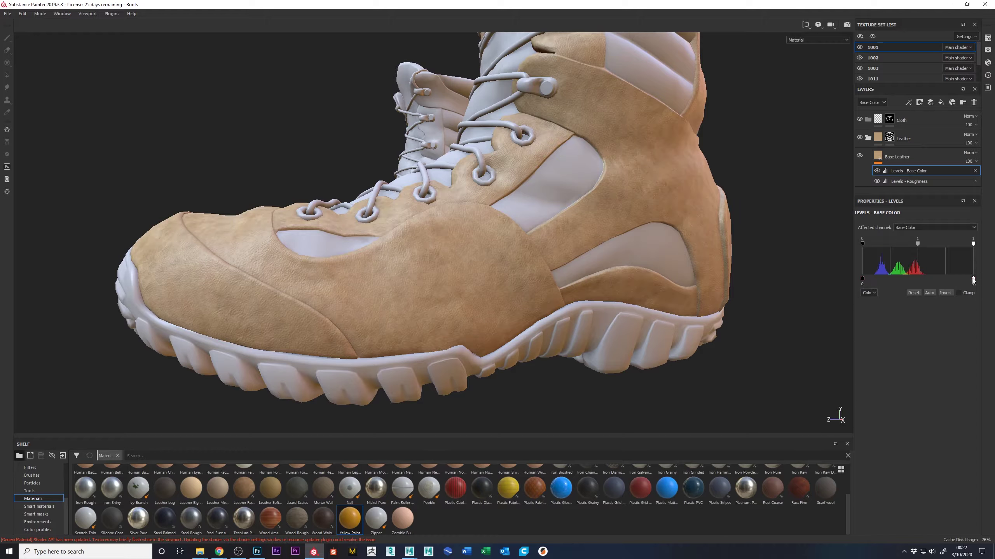
{"action": "left_click_drag", "start_coordinate": [972, 278], "coordinate": [934, 278]}
{"action": "key", "text": "ctrl+z"}
{"action": "left_click_drag", "start_coordinate": [862, 244], "coordinate": [934, 248]}
- Raise the Base Color midtone to about 5.3 so the leather turns deep brown
{"action": "middle_click_drag", "start_coordinate": [415, 180], "coordinate": [509, 173], "text": "alt"}
{"action": "right_click_drag", "start_coordinate": [509, 173], "coordinate": [496, 183], "text": "alt"}
{"action": "left_click_drag", "start_coordinate": [496, 183], "coordinate": [450, 225], "text": "alt"}
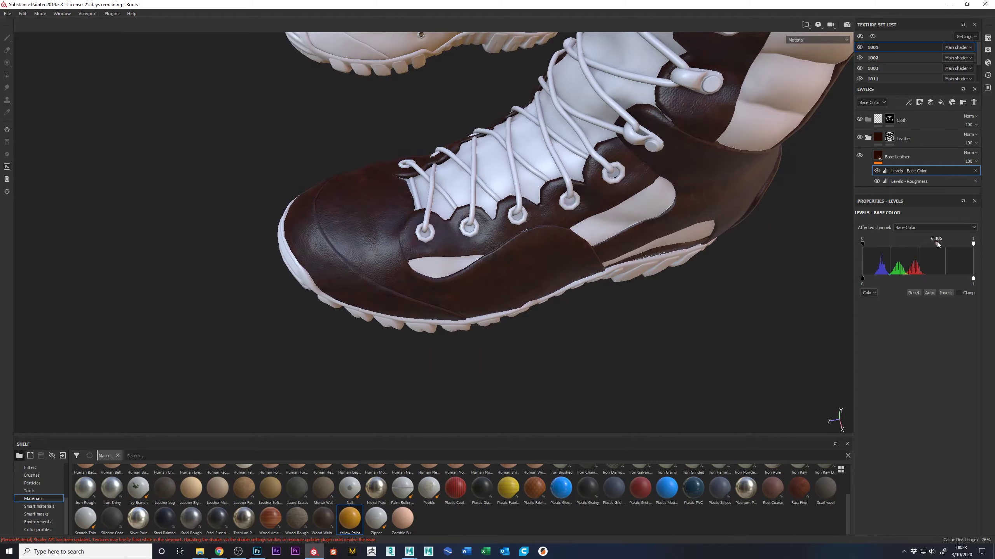
{"action": "left_click_drag", "start_coordinate": [936, 243], "coordinate": [983, 246]}
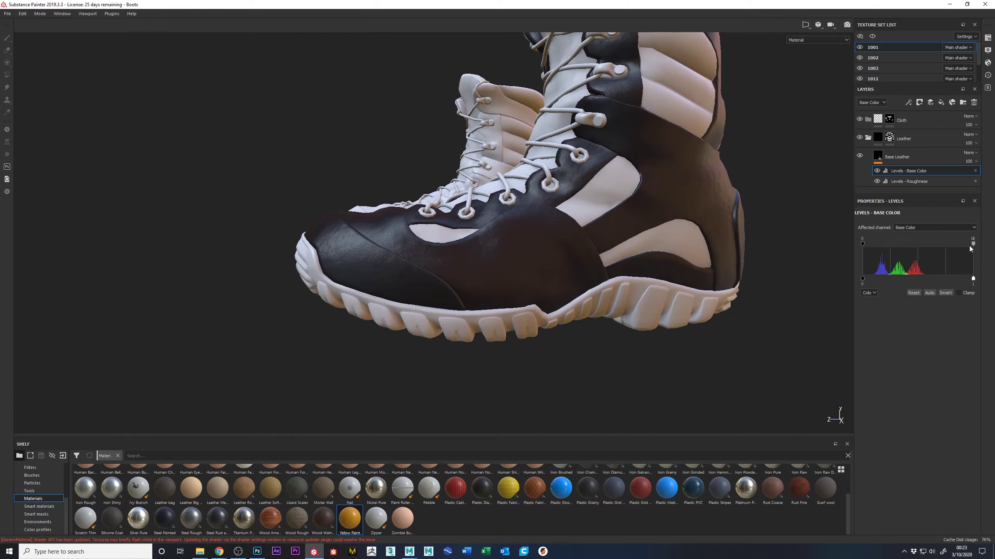
{"action": "left_click_drag", "start_coordinate": [972, 243], "coordinate": [931, 244]}
- Inspect the dark brown boots from several angles and reselect the Roughness Levels effect
{"action": "left_click_drag", "start_coordinate": [693, 214], "coordinate": [674, 247], "text": "alt"}
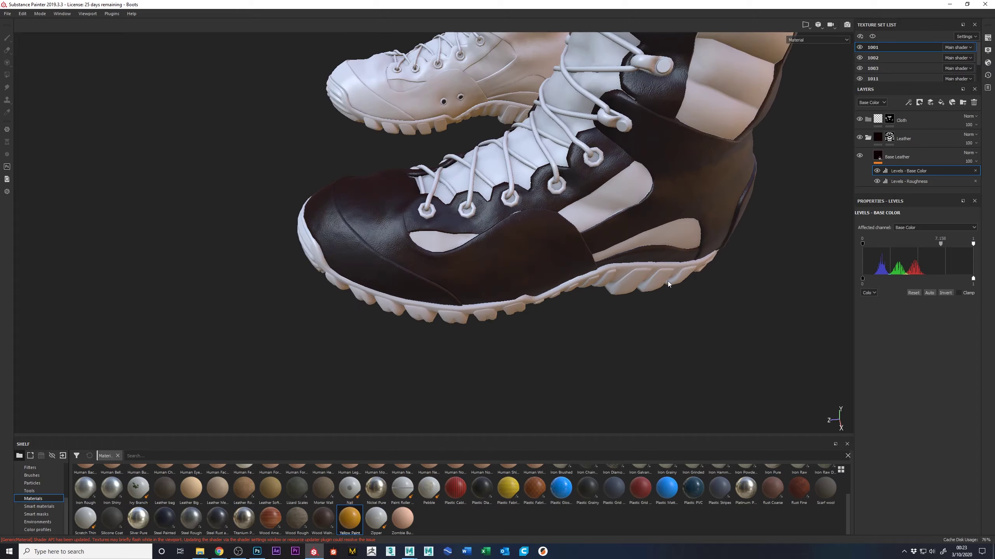
{"action": "middle_click_drag", "start_coordinate": [675, 248], "coordinate": [689, 275], "text": "alt"}
{"action": "right_click_drag", "start_coordinate": [689, 275], "coordinate": [642, 256], "text": "alt"}
{"action": "left_click_drag", "start_coordinate": [642, 257], "coordinate": [633, 250], "text": "alt"}
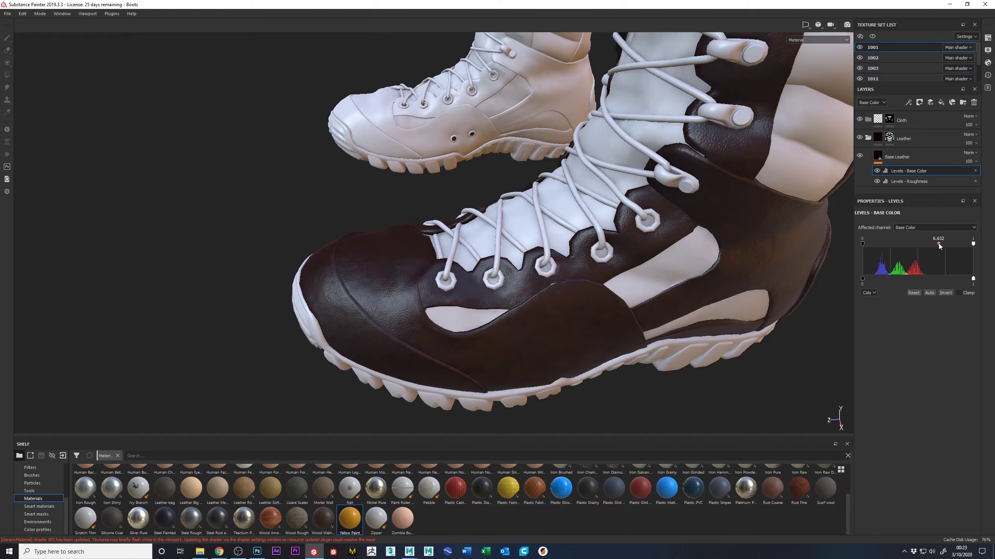
{"action": "right_click_drag", "start_coordinate": [744, 231], "coordinate": [642, 177], "text": "alt"}
{"action": "left_click_drag", "start_coordinate": [642, 177], "coordinate": [524, 102], "text": "alt"}
{"action": "left_click_drag", "start_coordinate": [587, 196], "coordinate": [482, 157], "text": "alt"}
{"action": "middle_click_drag", "start_coordinate": [481, 157], "coordinate": [364, 144], "text": "alt"}
{"action": "left_click_drag", "start_coordinate": [364, 144], "coordinate": [462, 206], "text": "alt"}
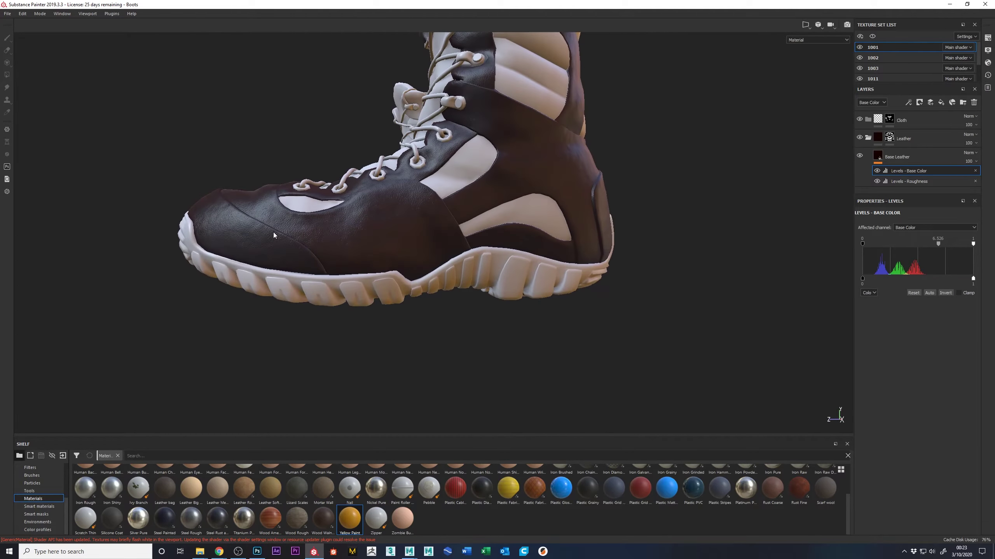
{"action": "left_click", "coordinate": [904, 181]}
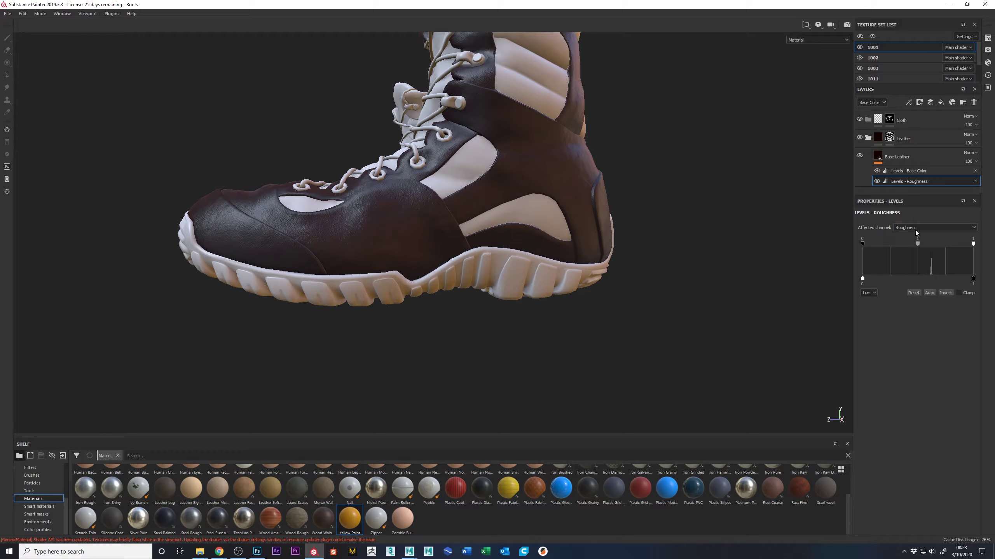
{"action": "mouse_move", "coordinate": [917, 243]}
{"action": "left_mouse_down"}
{"action": "mouse_move", "coordinate": [935, 242]}
{"action": "mouse_move", "coordinate": [919, 243]}
{"action": "left_mouse_up"}
{"action": "left_click_drag", "start_coordinate": [498, 205], "coordinate": [474, 235], "text": "alt"}
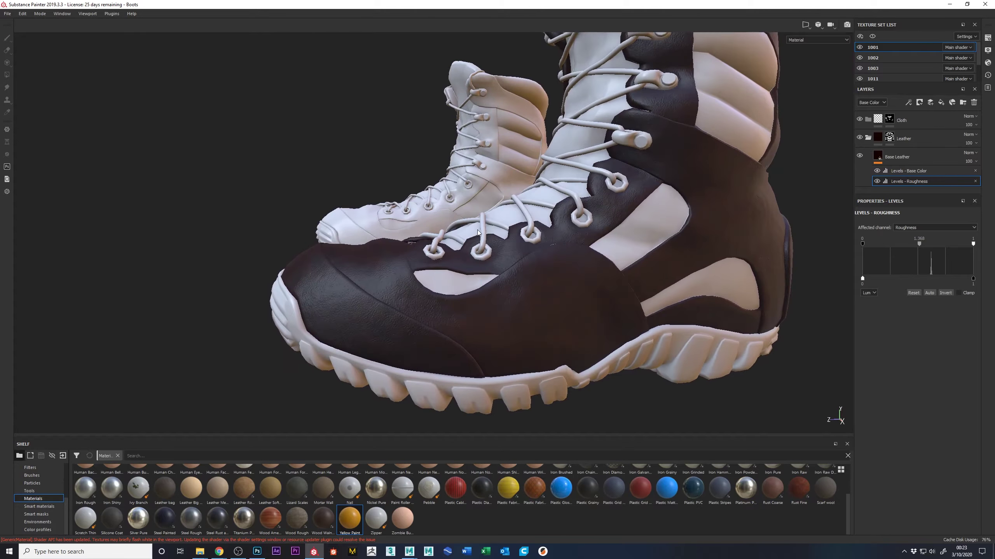
{"action": "left_click", "coordinate": [908, 172]}
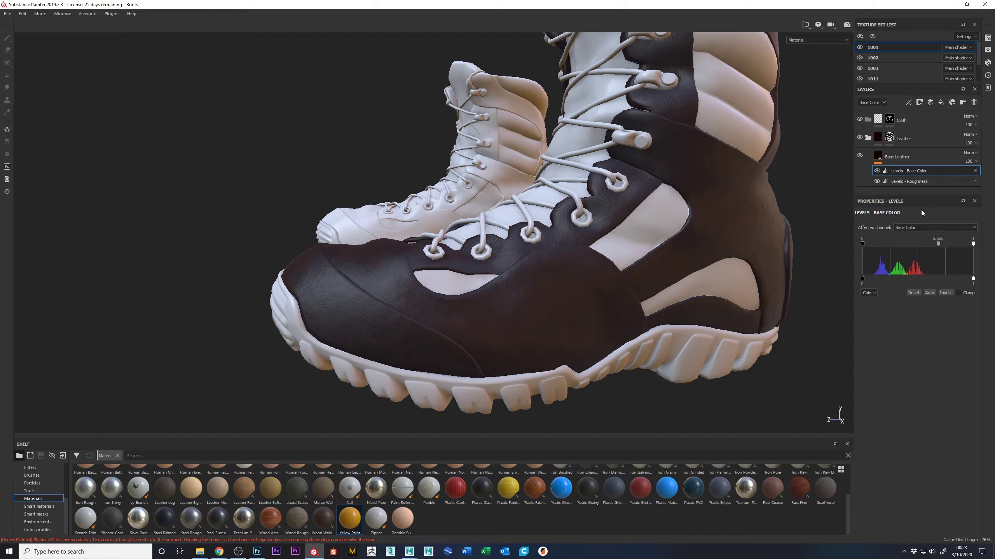
{"action": "left_click", "coordinate": [915, 229]}
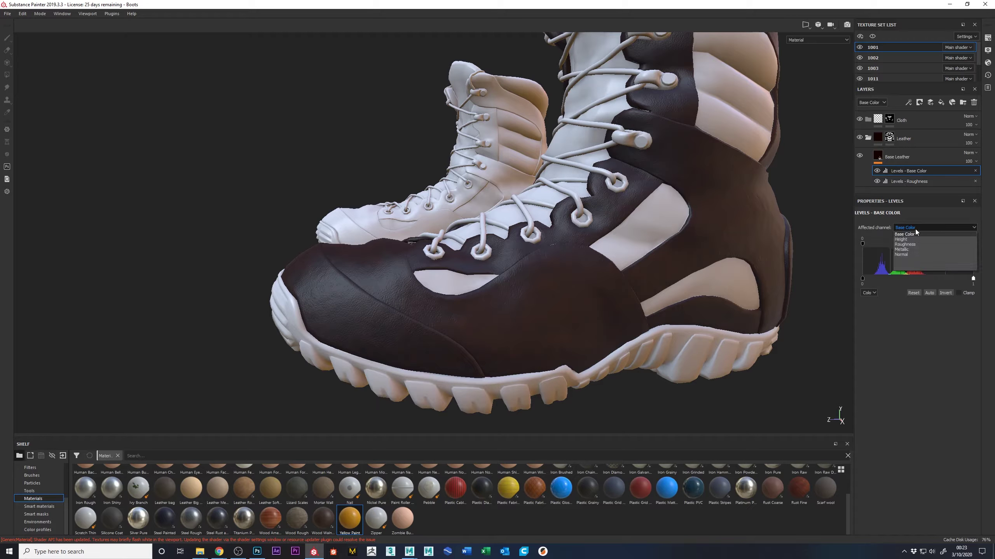
{"action": "left_click", "coordinate": [883, 223]}
{"action": "scroll", "coordinate": [498, 207], "scroll_direction": "down", "scroll_amount": 2}
{"action": "left_click_drag", "start_coordinate": [498, 212], "coordinate": [470, 226], "text": "alt"}
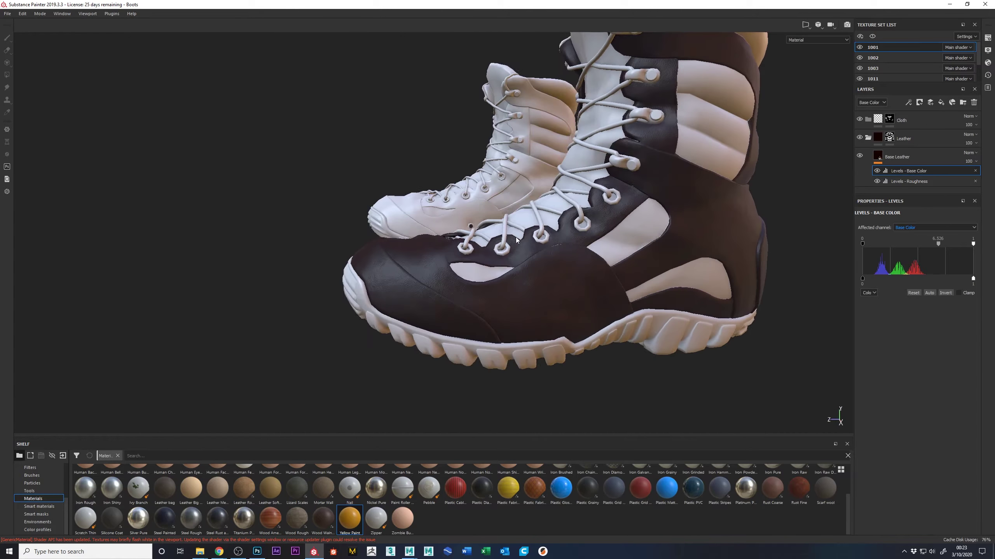
{"action": "middle_click_drag", "start_coordinate": [504, 243], "coordinate": [397, 287], "text": "alt"}
{"action": "left_click_drag", "start_coordinate": [519, 268], "coordinate": [494, 232], "text": "alt"}
{"action": "middle_click_drag", "start_coordinate": [494, 232], "coordinate": [565, 293], "text": "alt"}
{"action": "left_click_drag", "start_coordinate": [565, 293], "coordinate": [490, 205], "text": "alt"}
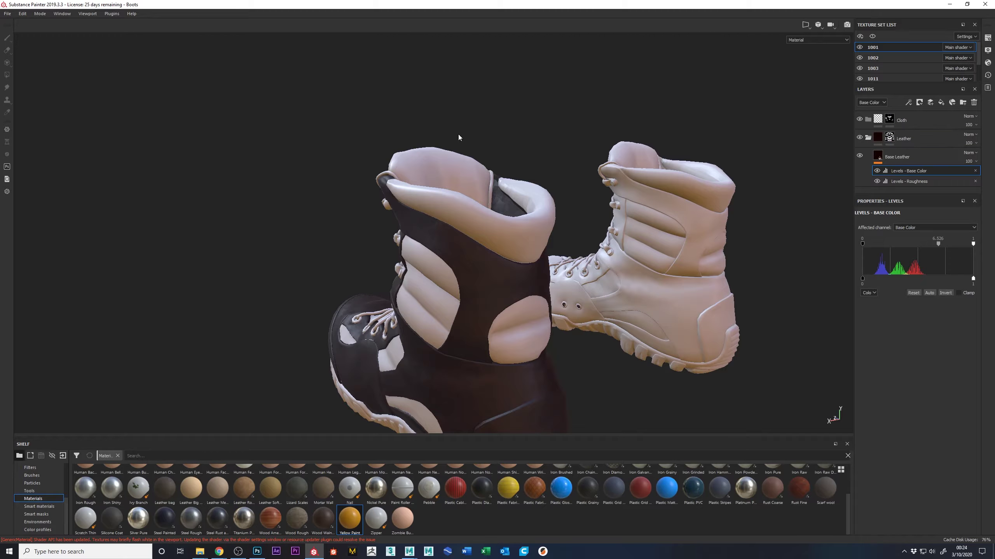
{"action": "left_click_drag", "start_coordinate": [476, 212], "coordinate": [510, 257], "text": "alt"}
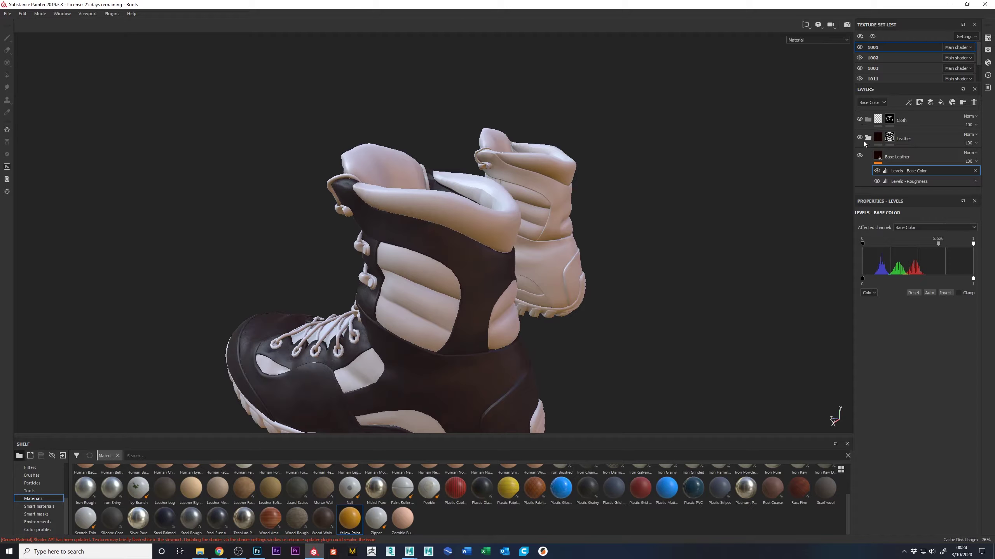
{"action": "middle_click_drag", "start_coordinate": [660, 148], "coordinate": [710, 142], "text": "alt"}
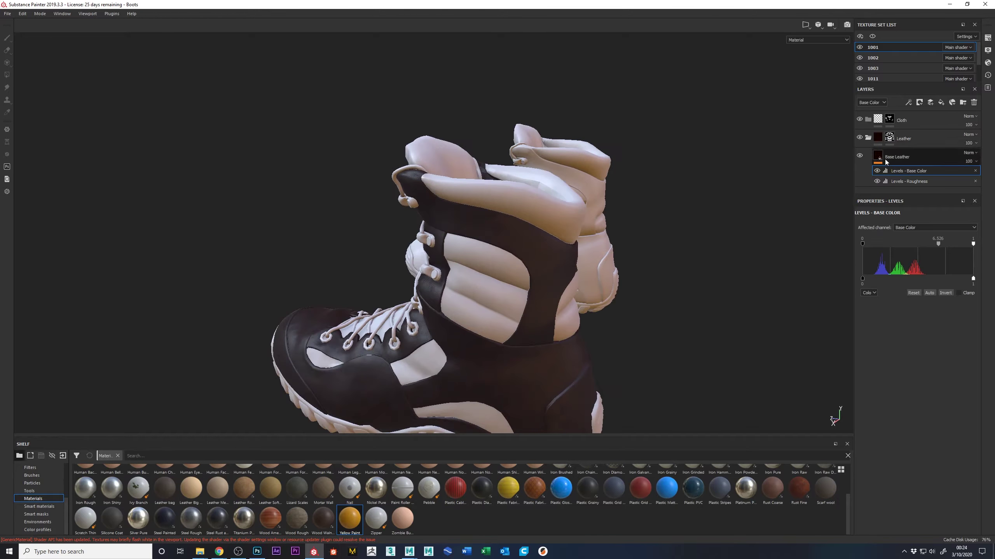
{"action": "left_click", "coordinate": [888, 119]}
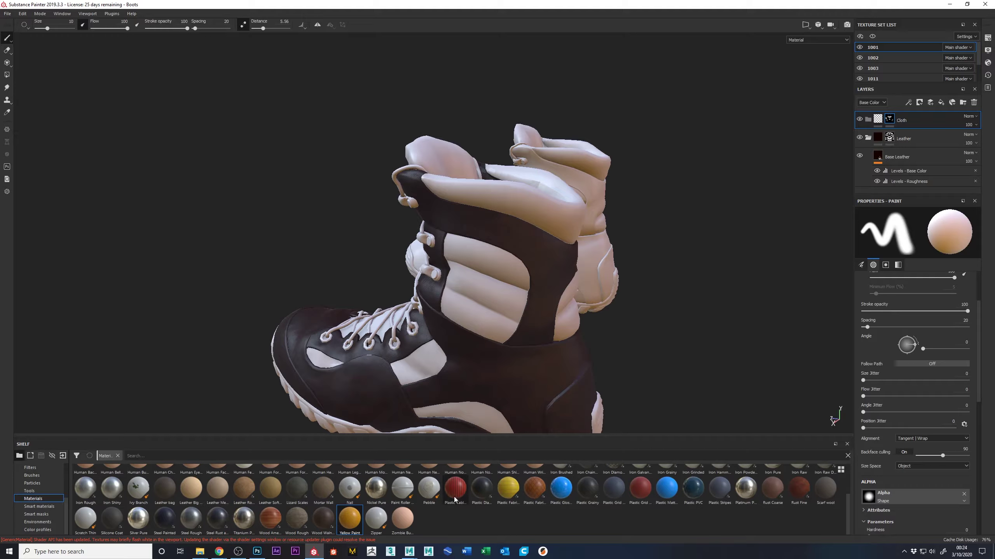
- Add Plastic Cables Braided as a fill layer in the Cloth folder and start polygon-filling its mask
{"action": "left_click_drag", "start_coordinate": [459, 495], "coordinate": [899, 124]}
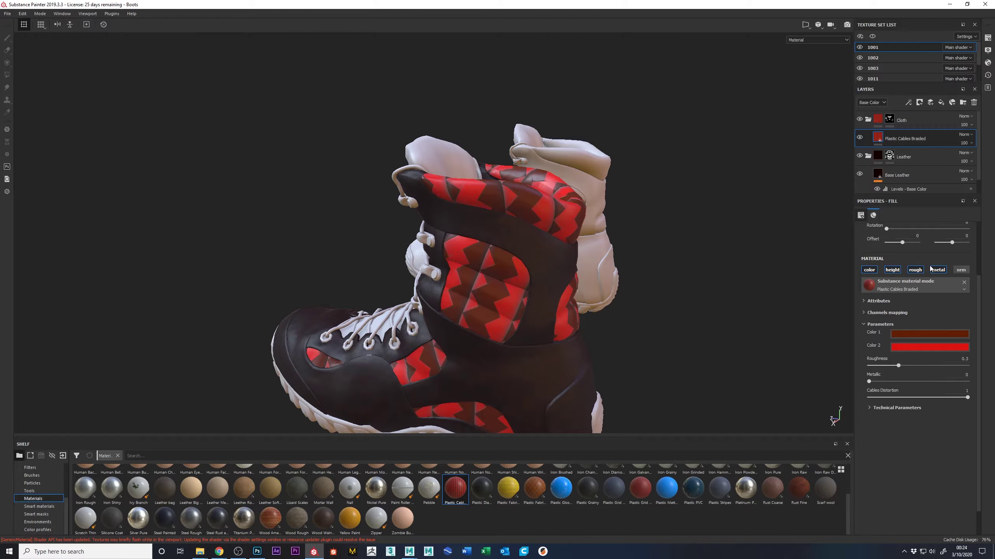
{"action": "left_click", "coordinate": [890, 119]}
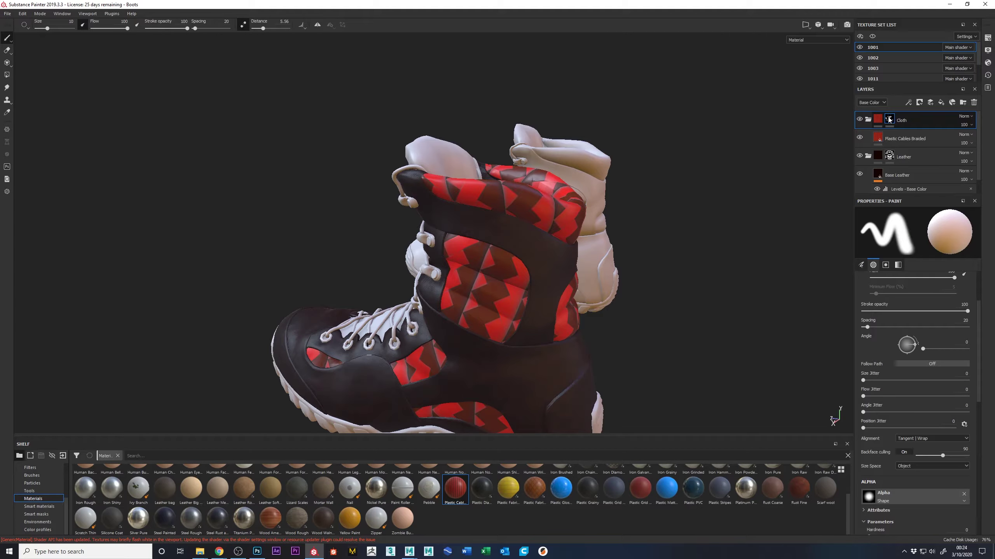
{"action": "key", "text": "4"}
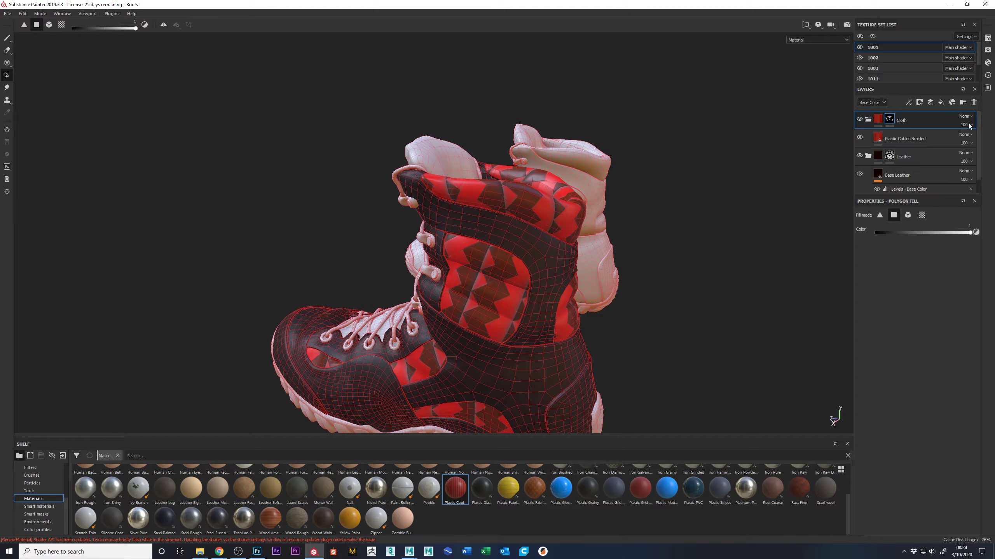
- Set Polygon Fill to UV chunk mode with colour 0
{"action": "left_click", "coordinate": [922, 215]}
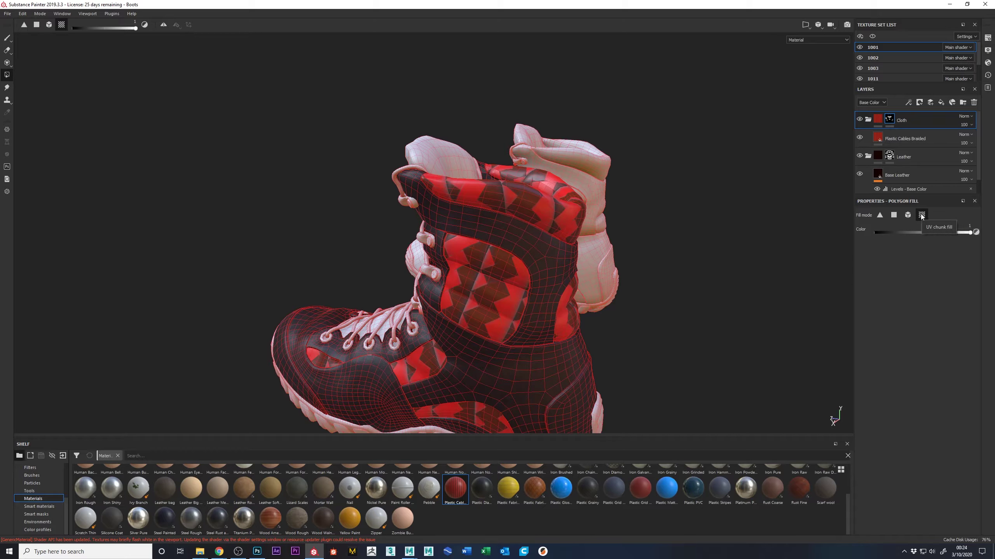
{"action": "left_click_drag", "start_coordinate": [971, 233], "coordinate": [864, 231]}
{"action": "left_click_drag", "start_coordinate": [612, 218], "coordinate": [536, 205], "text": "alt"}
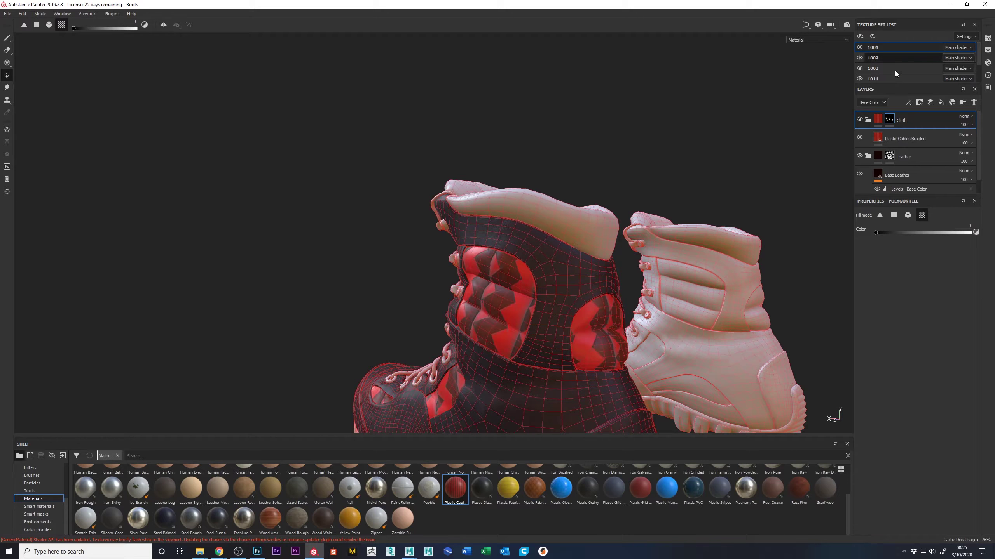
- Create a folder with a black mask holding Plastic Cables Braided and fill only the collar
{"action": "left_click", "coordinate": [962, 103]}
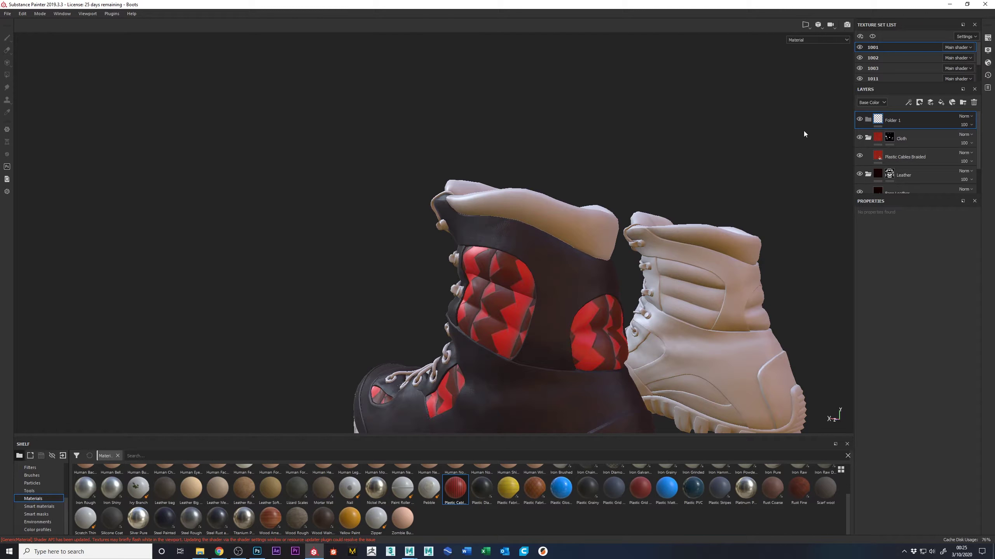
{"action": "left_click", "coordinate": [918, 102]}
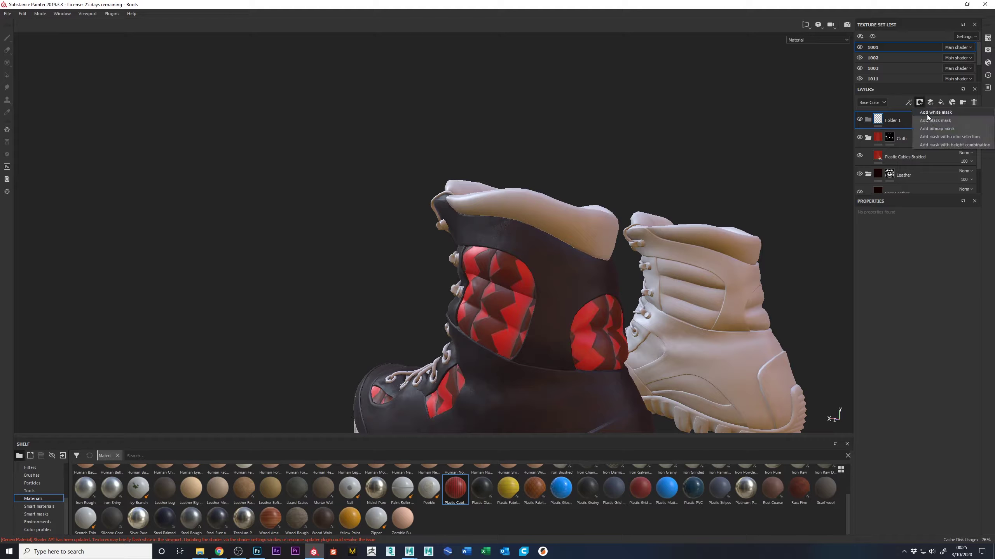
{"action": "left_click", "coordinate": [935, 120]}
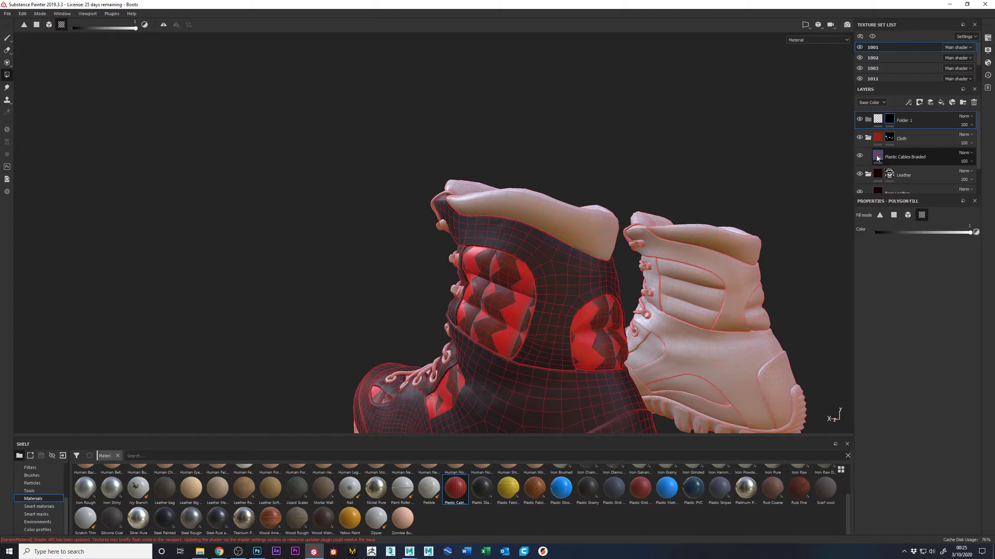
{"action": "left_click_drag", "start_coordinate": [877, 157], "coordinate": [894, 124]}
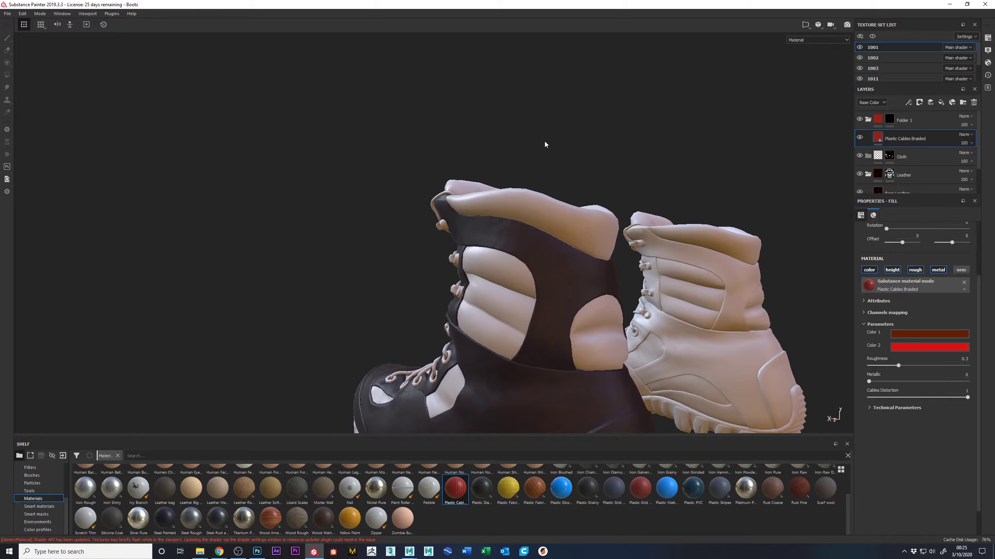
{"action": "left_click", "coordinate": [889, 118]}
{"action": "key", "text": "4"}
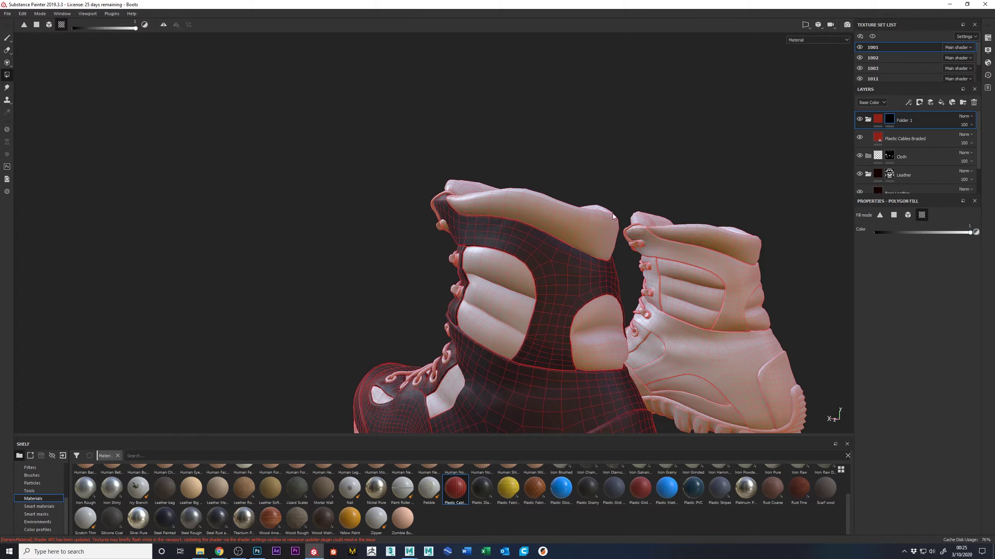
{"action": "left_click", "coordinate": [564, 220]}
{"action": "left_click_drag", "start_coordinate": [596, 207], "coordinate": [570, 229], "text": "alt"}
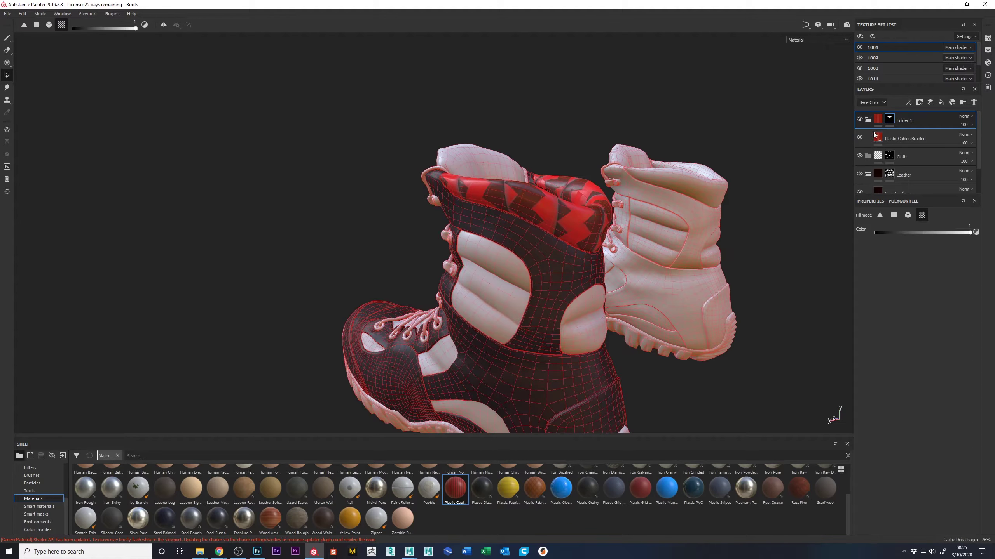
- Rename the folder 'Top Part' and delete the Plastic Cables Braided layer
{"action": "double_click", "coordinate": [908, 122]}
{"action": "type", "text": "Top Part"}
{"action": "key", "text": "Return"}
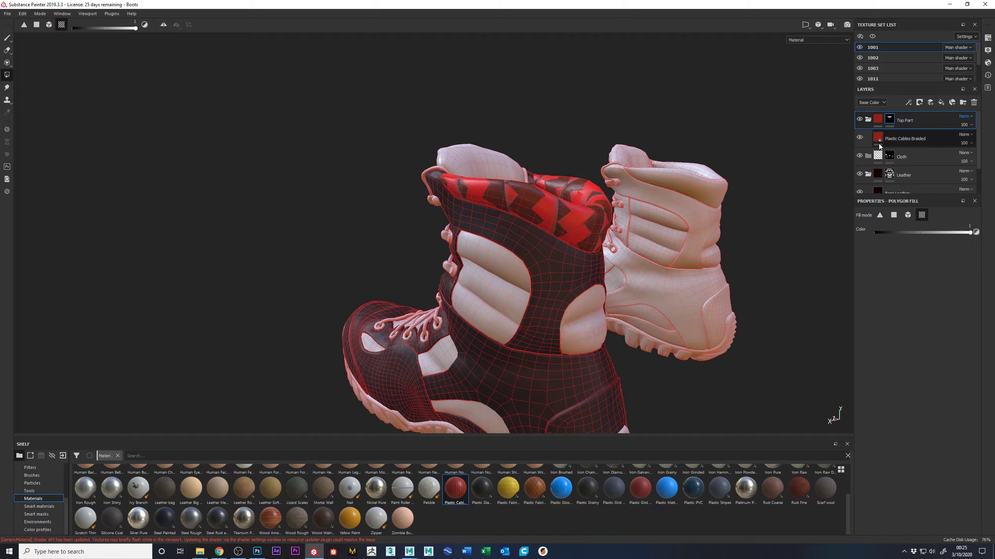
{"action": "left_click", "coordinate": [916, 140]}
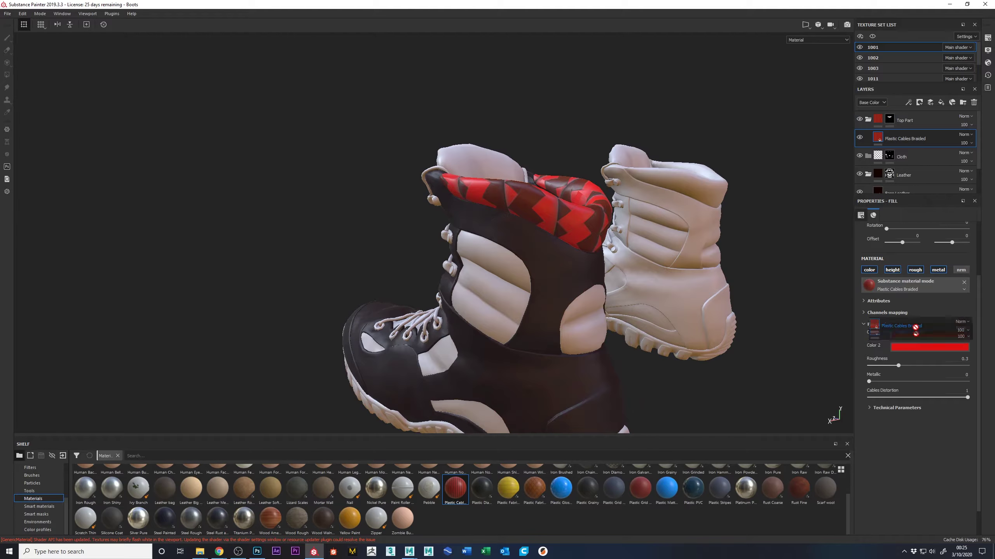
{"action": "key", "text": "Delete"}
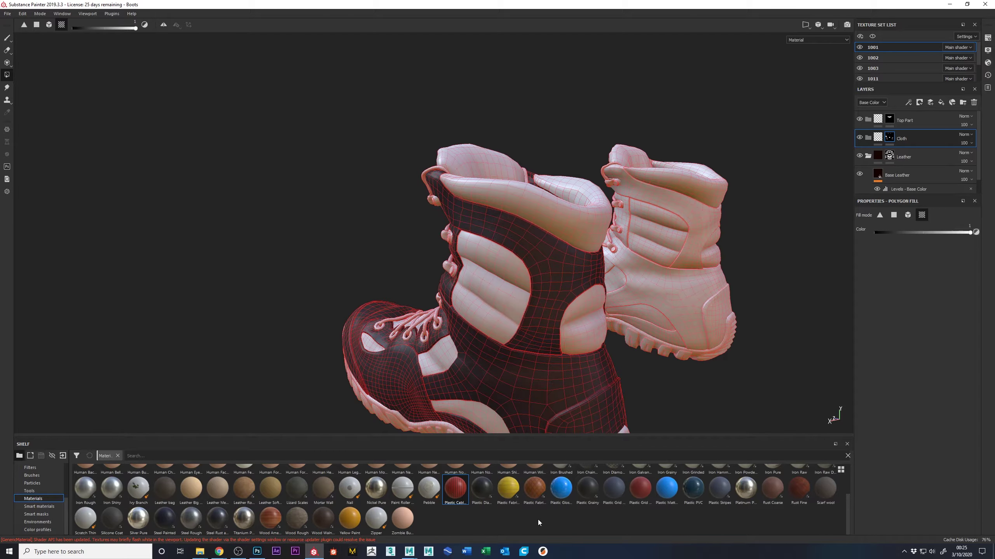
- Add the Leather Soft Grain material inside the Top Part folder on the collar
{"action": "mouse_move", "coordinate": [181, 496]}
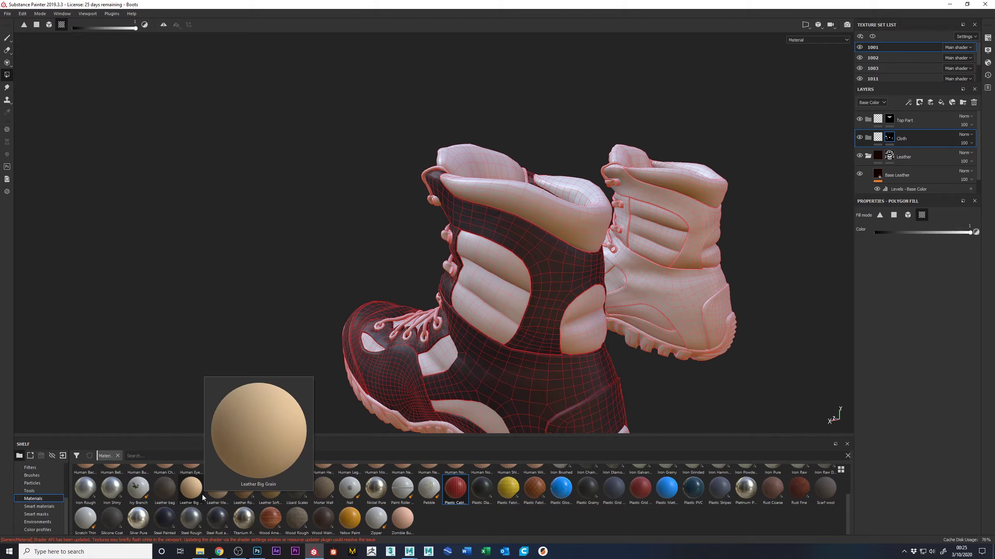
{"action": "mouse_move", "coordinate": [217, 500]}
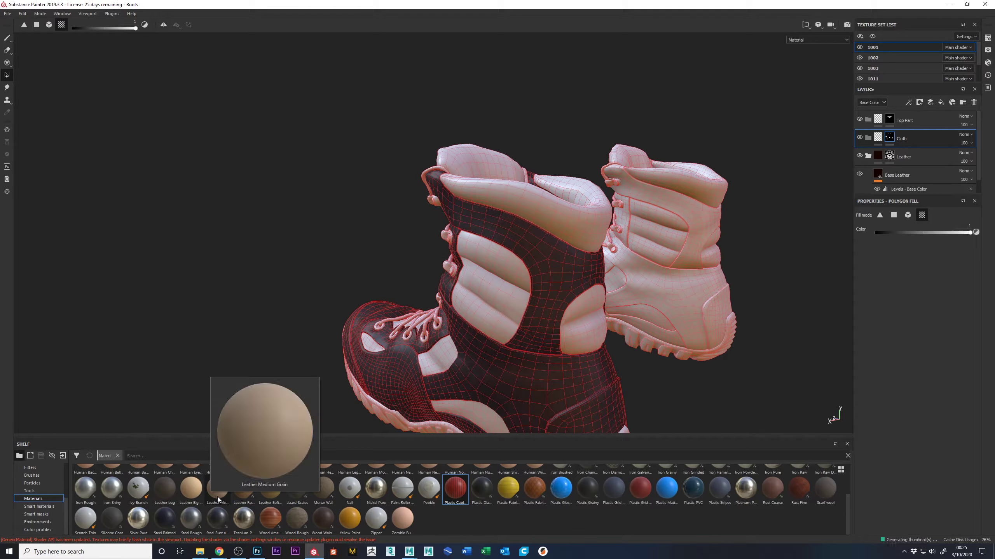
{"action": "mouse_move", "coordinate": [244, 491]}
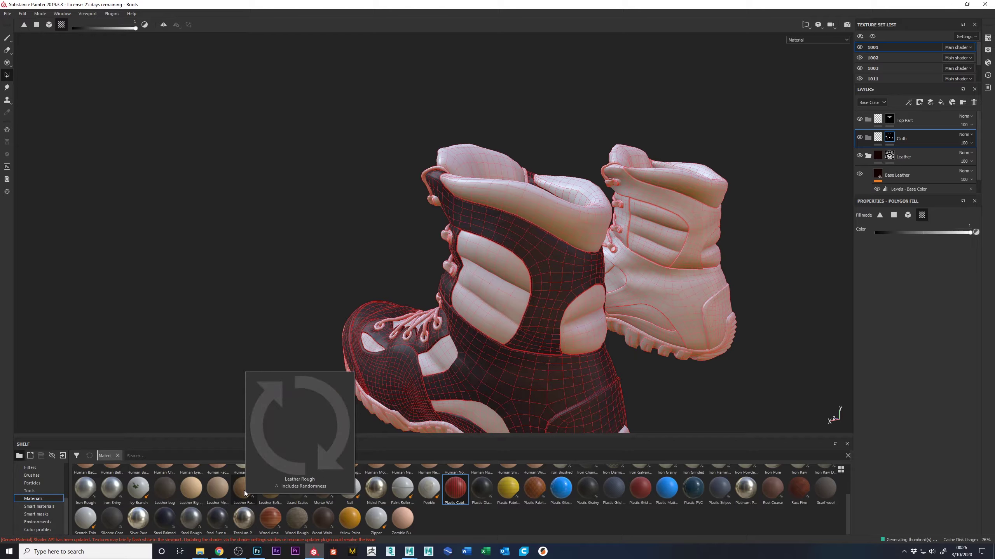
{"action": "mouse_move", "coordinate": [277, 491]}
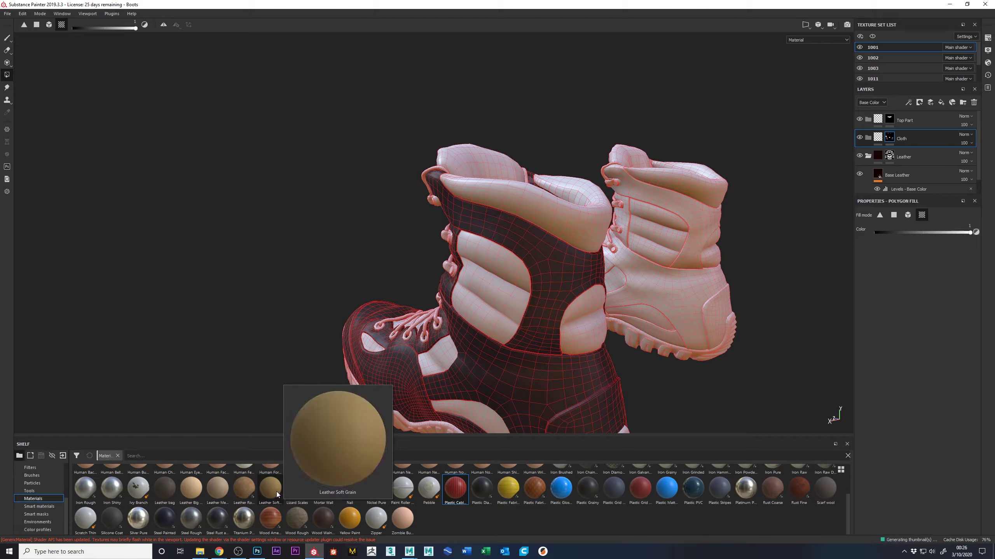
{"action": "left_click_drag", "start_coordinate": [274, 491], "coordinate": [907, 121]}
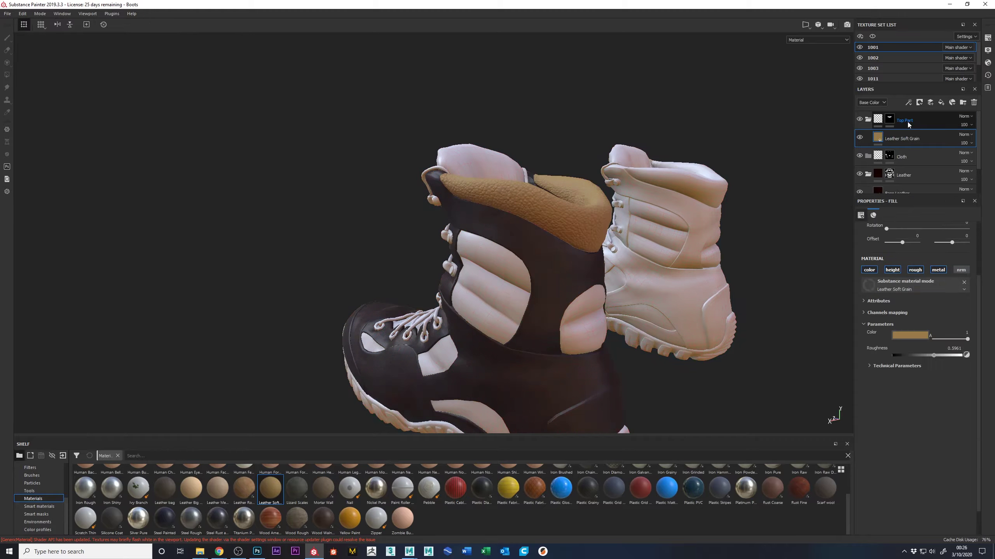
{"action": "right_click_drag", "start_coordinate": [419, 235], "coordinate": [672, 312], "text": "alt"}
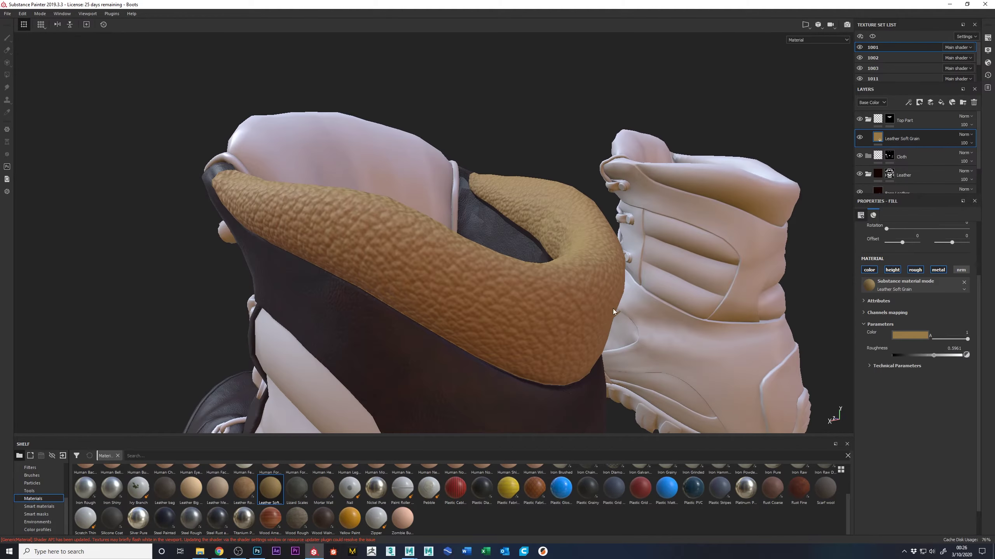
{"action": "left_click_drag", "start_coordinate": [672, 312], "coordinate": [662, 235], "text": "alt"}
{"action": "right_click_drag", "start_coordinate": [662, 235], "coordinate": [567, 219], "text": "alt"}
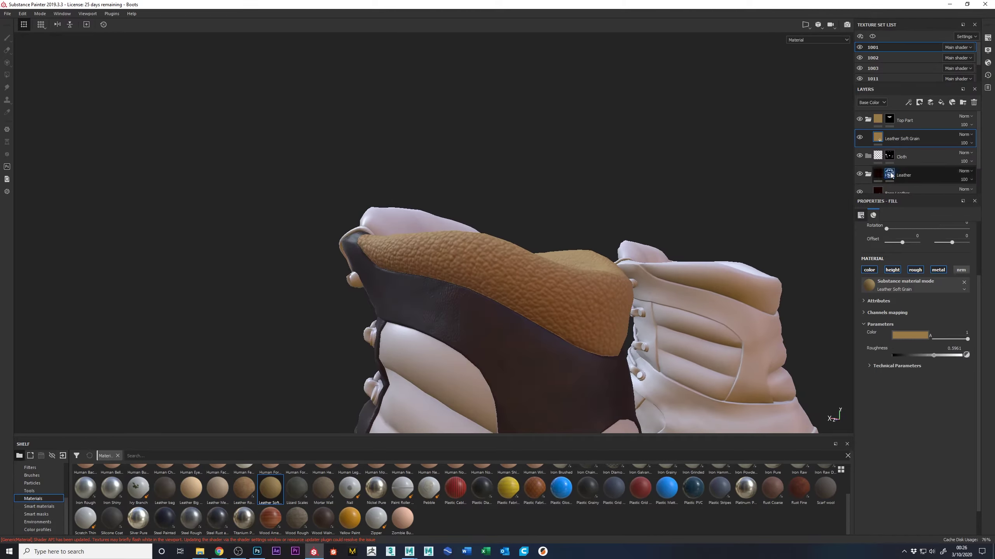
{"action": "scroll", "coordinate": [881, 255], "scroll_direction": "up", "scroll_amount": 3}
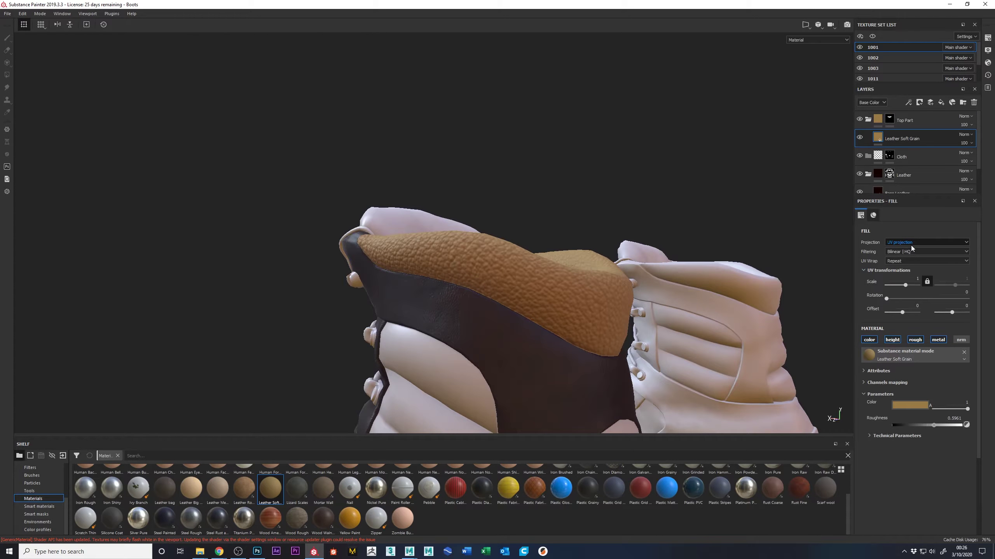
- Set the collar leather's UV scale to 5 and its roughness to about 0.28
{"action": "left_click", "coordinate": [917, 280]}
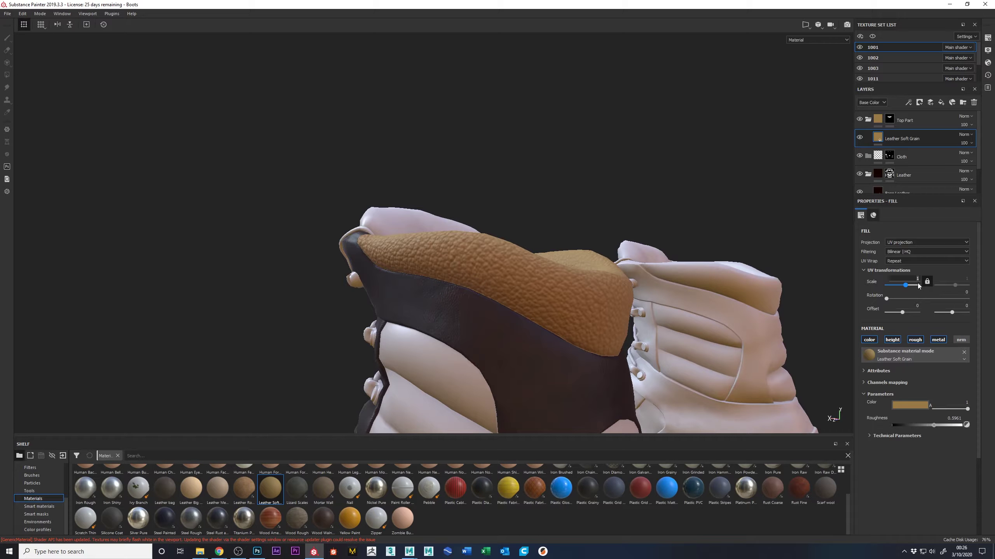
{"action": "type", "text": "5"}
{"action": "key", "text": "Return"}
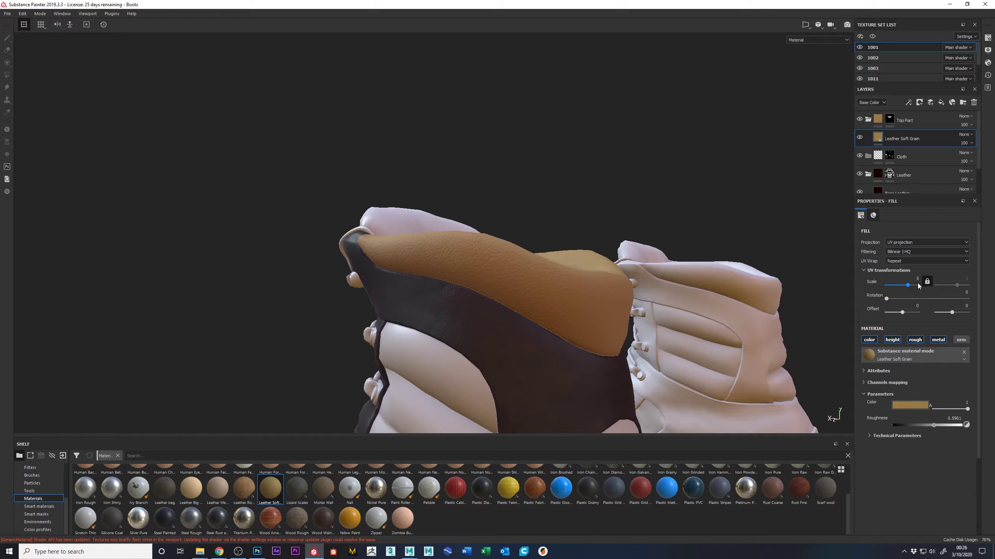
{"action": "left_click_drag", "start_coordinate": [168, 311], "coordinate": [637, 231], "text": "alt"}
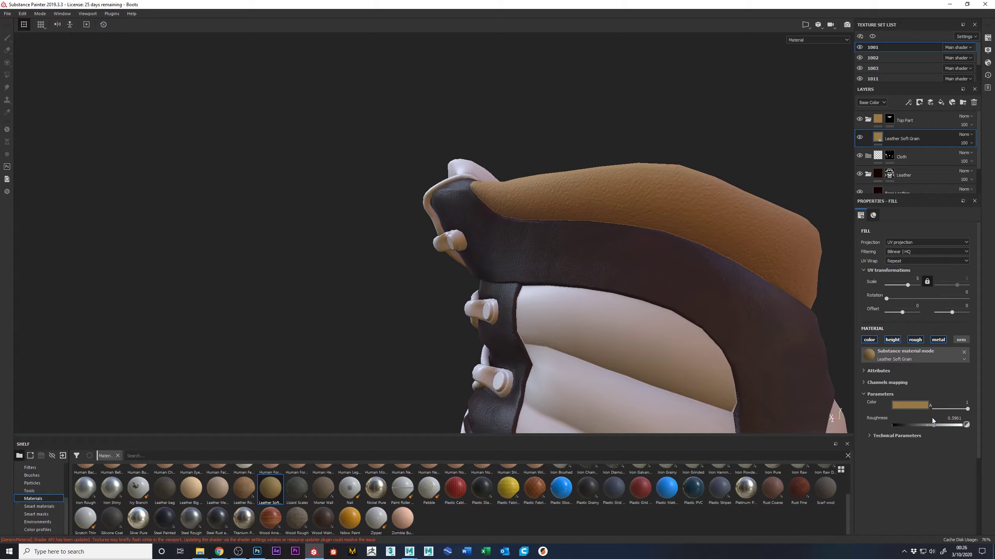
{"action": "left_click_drag", "start_coordinate": [934, 425], "coordinate": [889, 425]}
{"action": "left_click_drag", "start_coordinate": [739, 349], "coordinate": [427, 291], "text": "alt"}
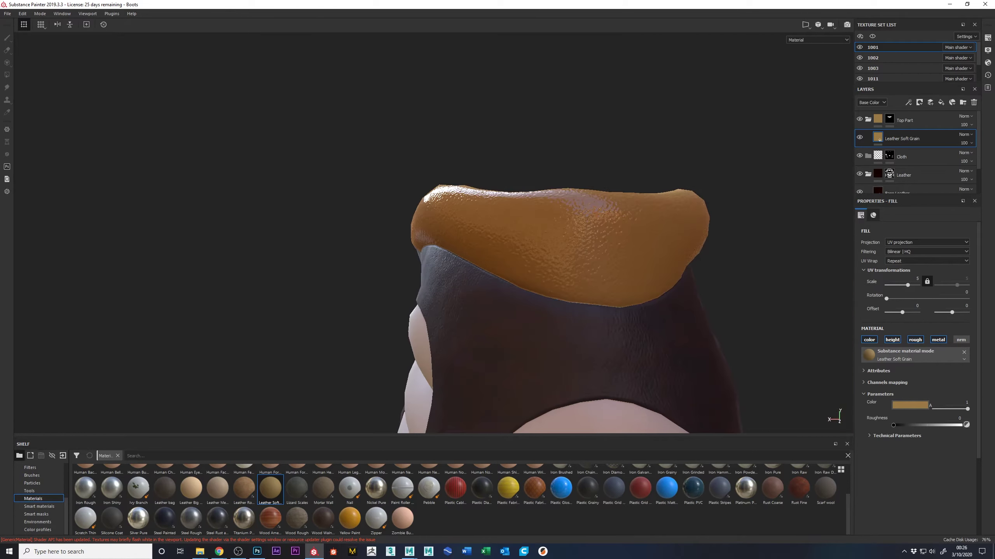
{"action": "left_click_drag", "start_coordinate": [894, 425], "coordinate": [911, 432]}
{"action": "left_click_drag", "start_coordinate": [604, 292], "coordinate": [791, 380], "text": "alt"}
- Darken the Leather Soft Grain collar colour to a dark brown
{"action": "left_click", "coordinate": [914, 409]}
{"action": "mouse_move", "coordinate": [934, 457]}
{"action": "left_mouse_down"}
{"action": "mouse_move", "coordinate": [943, 469]}
{"action": "mouse_move", "coordinate": [930, 464]}
{"action": "left_mouse_up"}
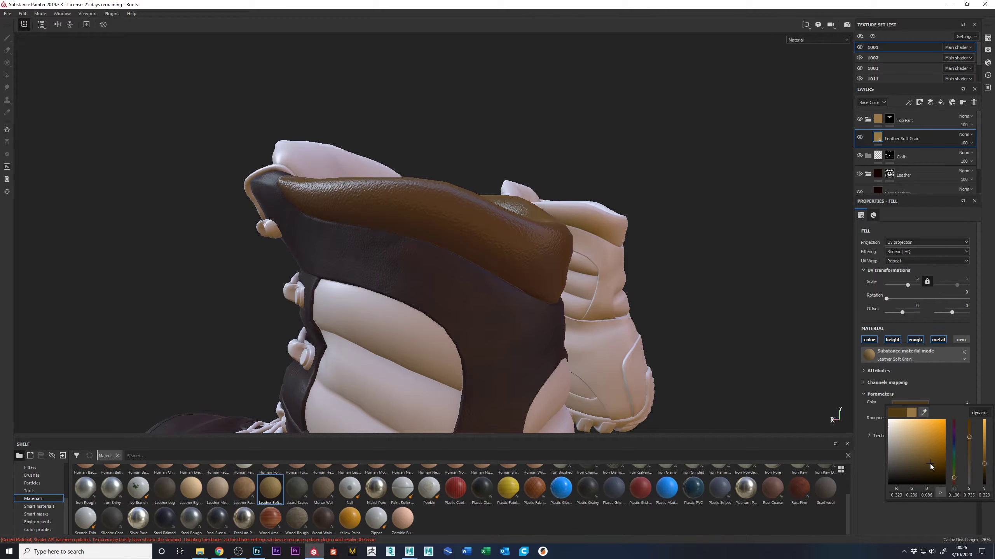
{"action": "left_click_drag", "start_coordinate": [671, 311], "coordinate": [316, 169], "text": "alt"}
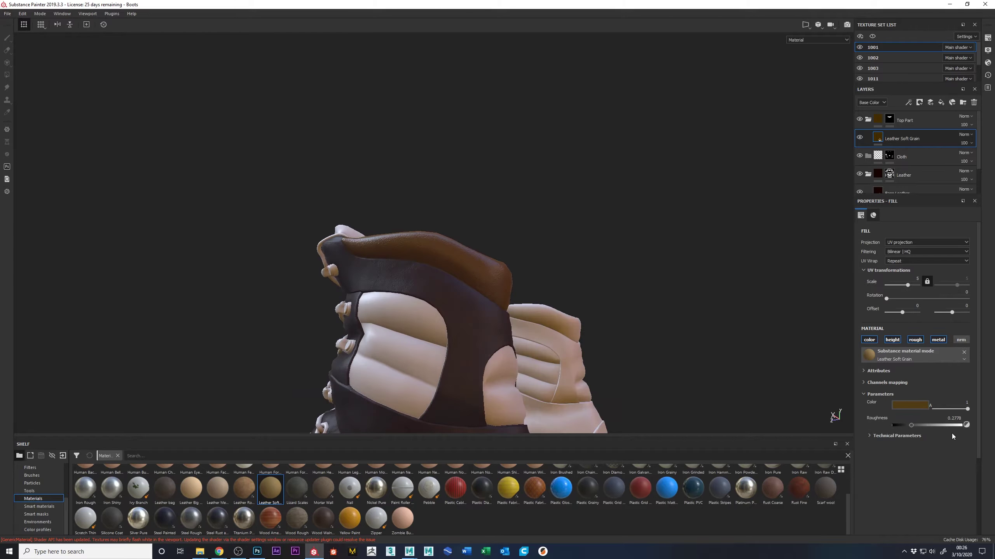
{"action": "left_click", "coordinate": [920, 405]}
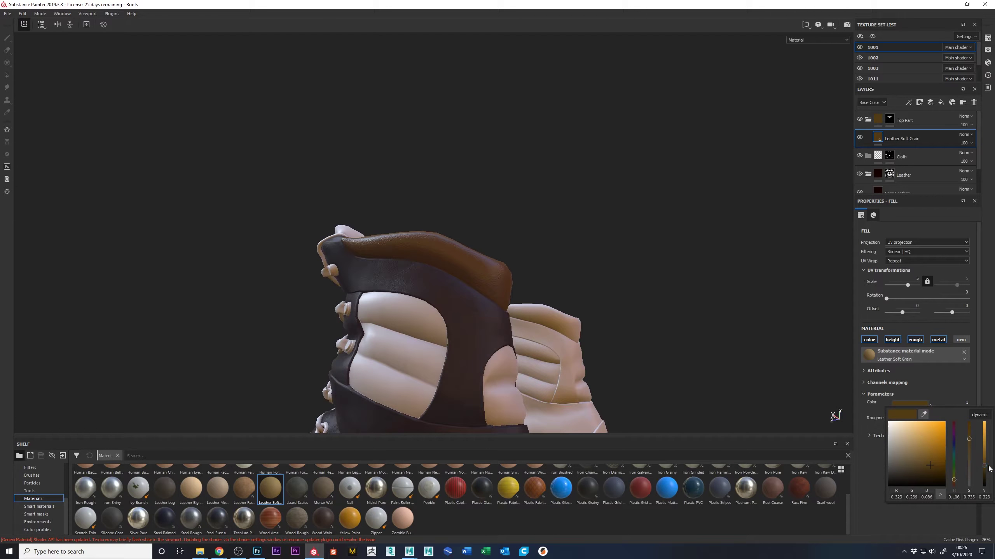
{"action": "mouse_move", "coordinate": [987, 470]}
{"action": "left_mouse_down"}
{"action": "mouse_move", "coordinate": [985, 486]}
{"action": "mouse_move", "coordinate": [988, 477]}
{"action": "left_mouse_up"}
{"action": "left_click_drag", "start_coordinate": [643, 259], "coordinate": [608, 311], "text": "alt"}
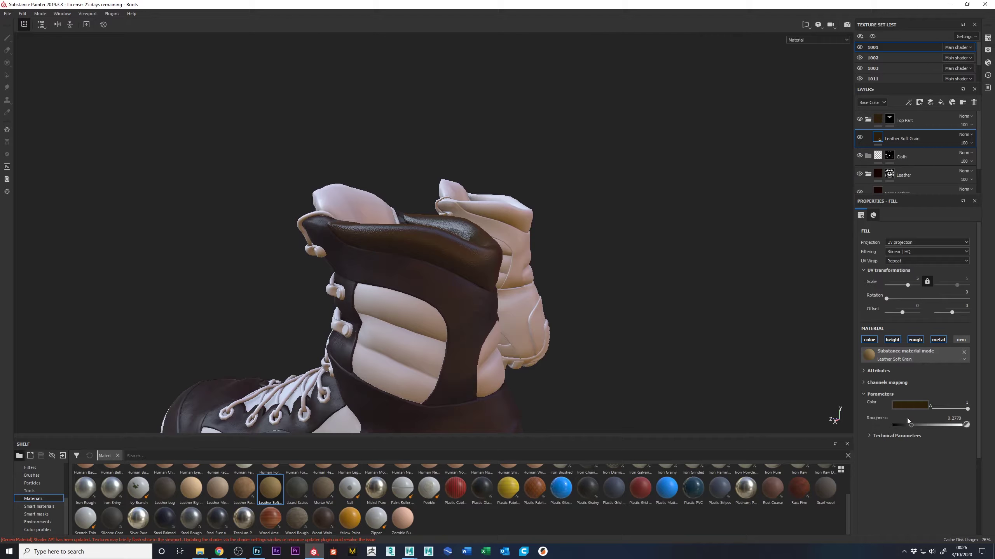
- Raise the collar leather's roughness to about 0.34 and inspect it from the side
{"action": "left_click_drag", "start_coordinate": [910, 426], "coordinate": [915, 426]}
{"action": "left_click_drag", "start_coordinate": [708, 338], "coordinate": [473, 279], "text": "alt"}
{"action": "middle_click_drag", "start_coordinate": [397, 260], "coordinate": [481, 265], "text": "alt"}
{"action": "right_click_drag", "start_coordinate": [481, 265], "coordinate": [768, 373], "text": "alt"}
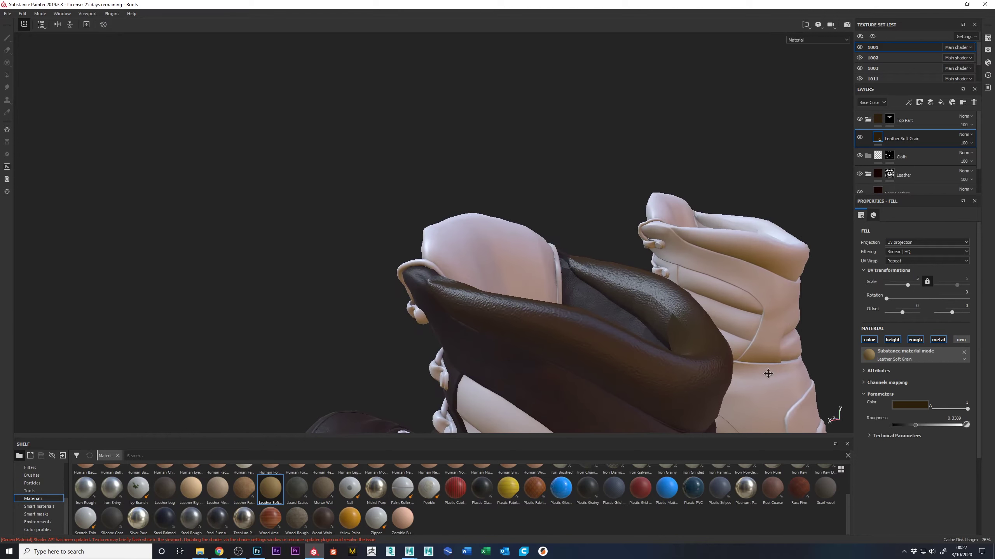
{"action": "left_click_drag", "start_coordinate": [768, 374], "coordinate": [680, 323], "text": "alt"}
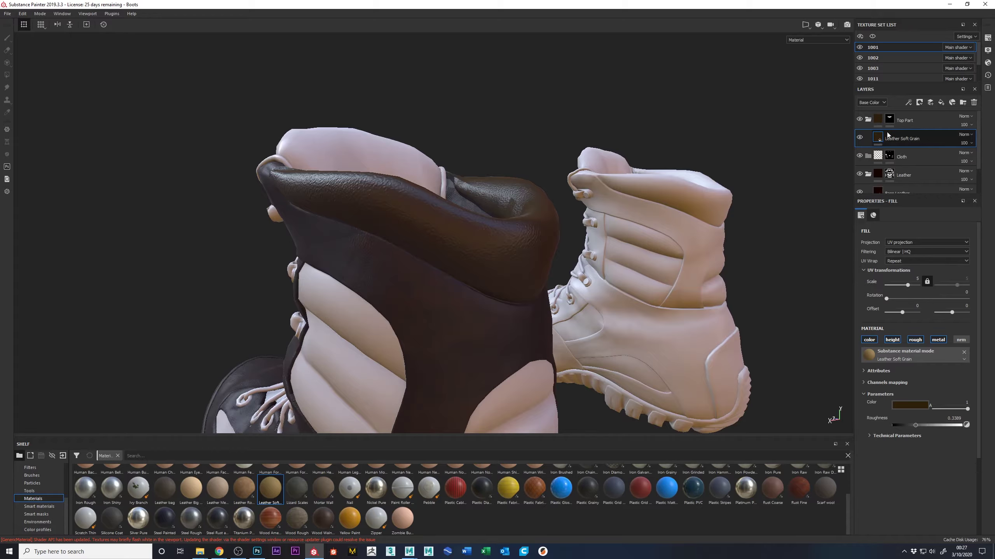
- Add a Levels effect on the leather grain's Height channel and shift its midtones
{"action": "left_click", "coordinate": [909, 102]}
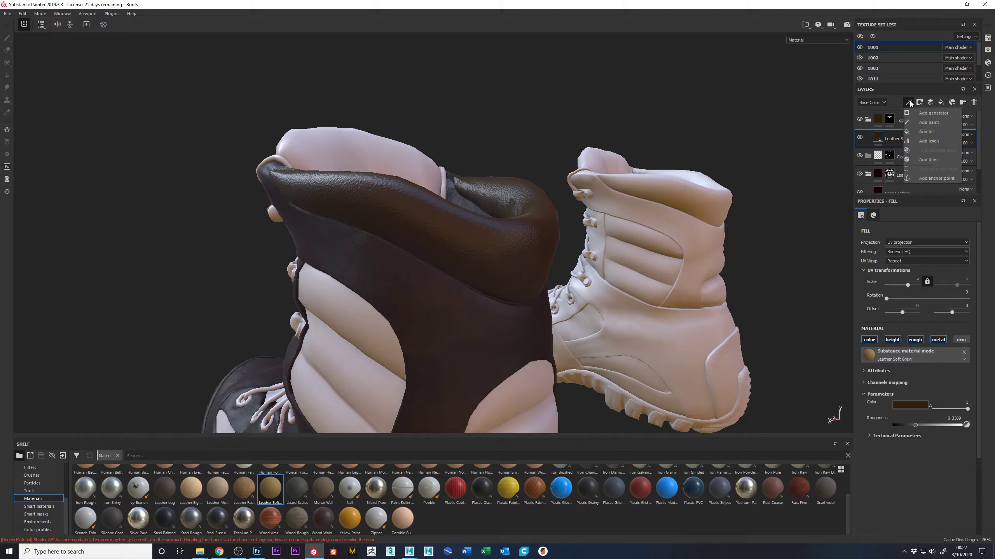
{"action": "left_click", "coordinate": [926, 141]}
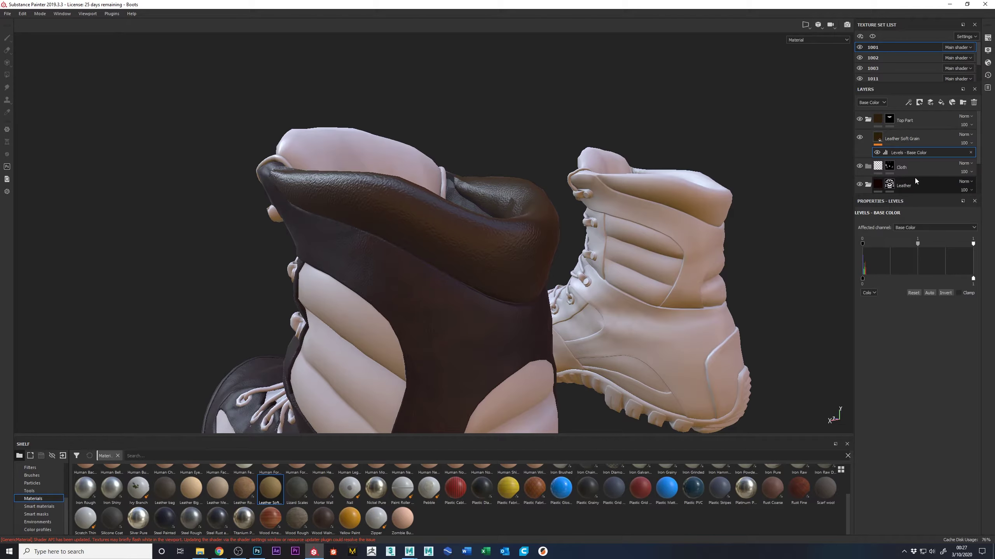
{"action": "left_click", "coordinate": [914, 228]}
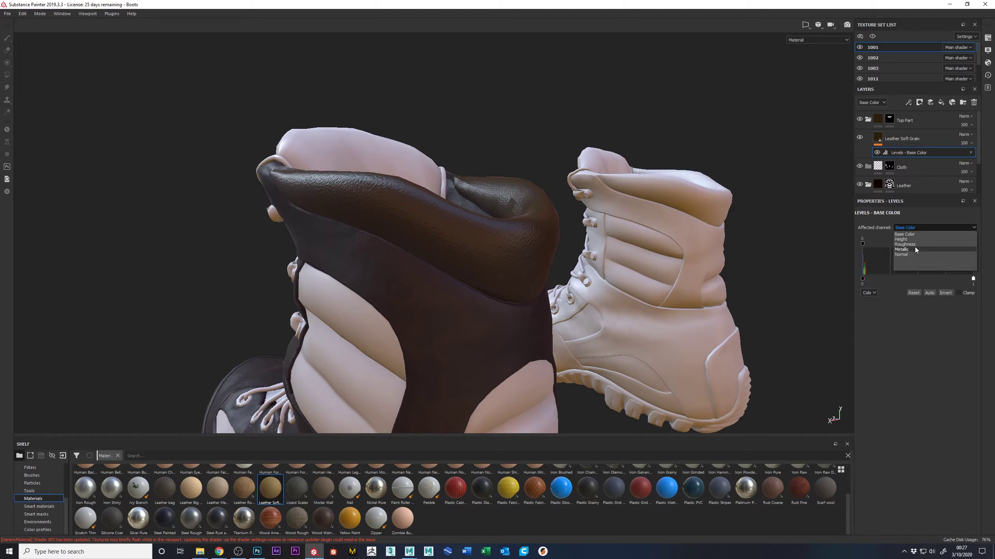
{"action": "left_click", "coordinate": [905, 239]}
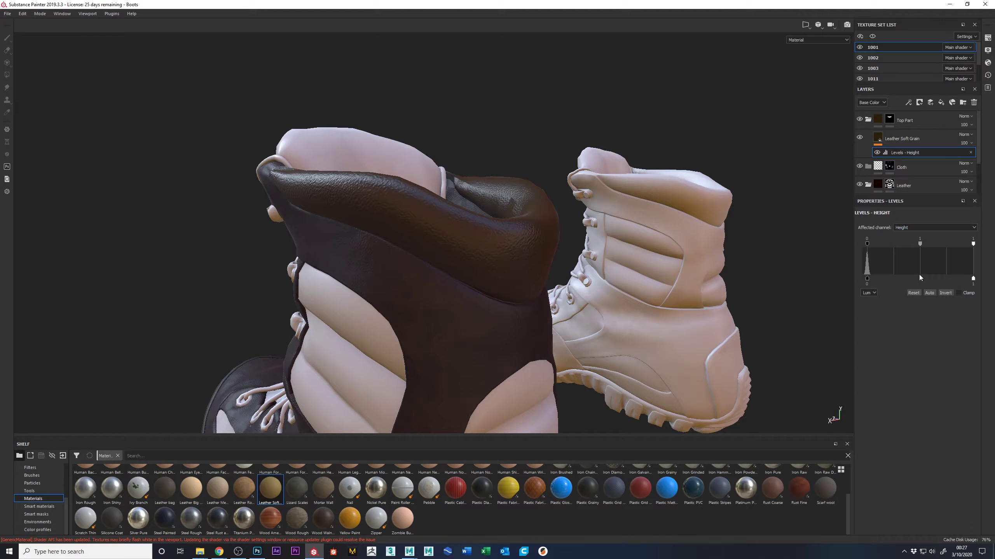
{"action": "left_click_drag", "start_coordinate": [919, 241], "coordinate": [943, 243]}
- Fine-tune the Height levels midtone close up to strengthen the leather grain
{"action": "right_click_drag", "start_coordinate": [546, 216], "coordinate": [925, 311], "text": "alt"}
{"action": "middle_click_drag", "start_coordinate": [462, 180], "coordinate": [674, 266], "text": "alt"}
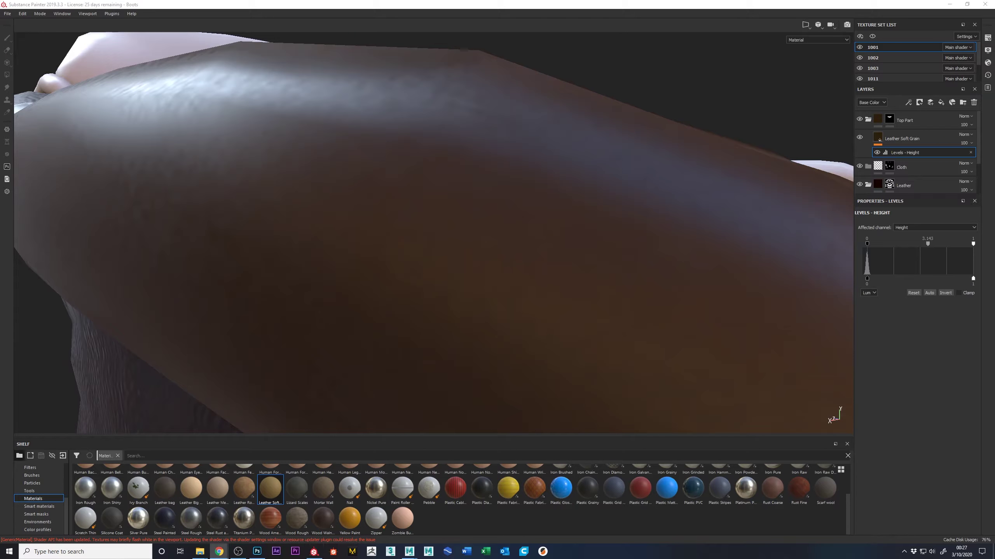
{"action": "middle_click_drag", "start_coordinate": [585, 214], "coordinate": [580, 217], "text": "alt"}
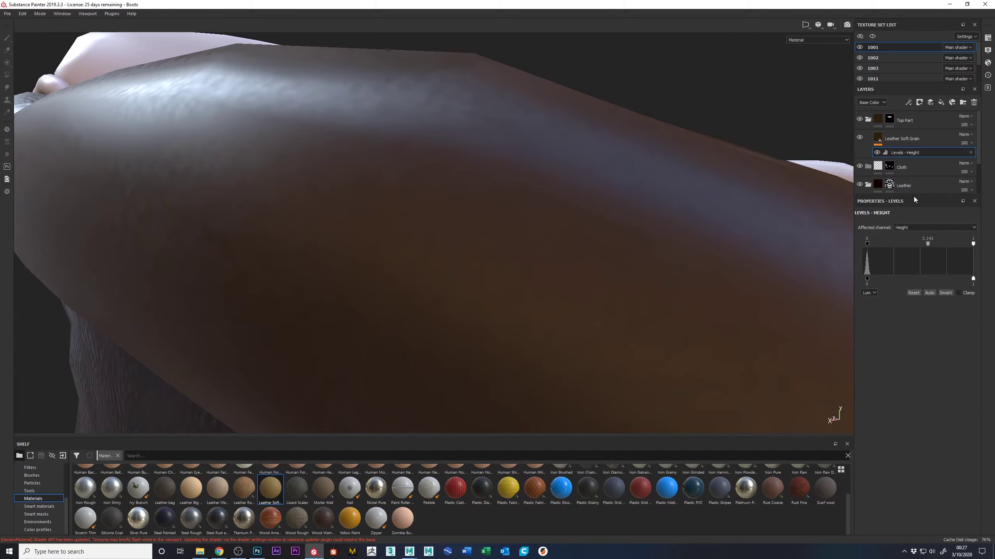
{"action": "left_click_drag", "start_coordinate": [928, 244], "coordinate": [922, 243]}
{"action": "scroll", "coordinate": [406, 231], "scroll_direction": "down", "scroll_amount": 10}
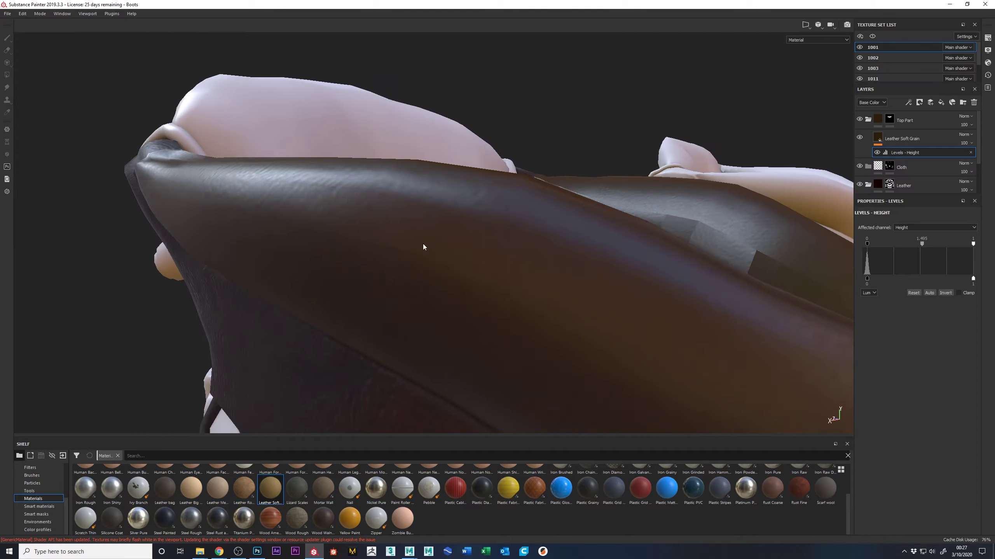
- Orbit around the whole boot to review the grain, then select the Cloth folder
{"action": "left_click_drag", "start_coordinate": [424, 246], "coordinate": [524, 276], "text": "alt"}
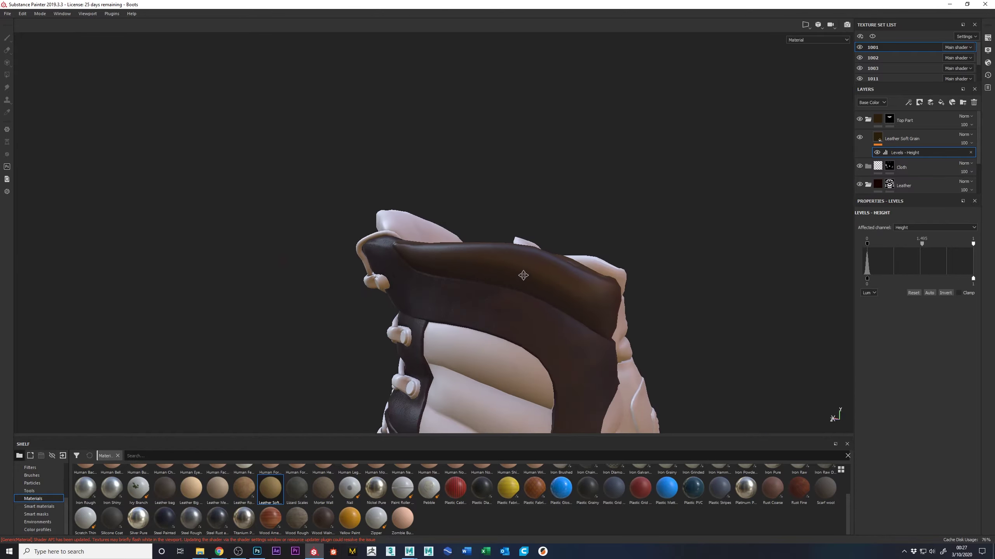
{"action": "right_click_drag", "start_coordinate": [524, 275], "coordinate": [275, 155], "text": "alt"}
{"action": "left_click_drag", "start_coordinate": [275, 156], "coordinate": [534, 279], "text": "alt"}
{"action": "left_click_drag", "start_coordinate": [459, 243], "coordinate": [545, 226], "text": "alt"}
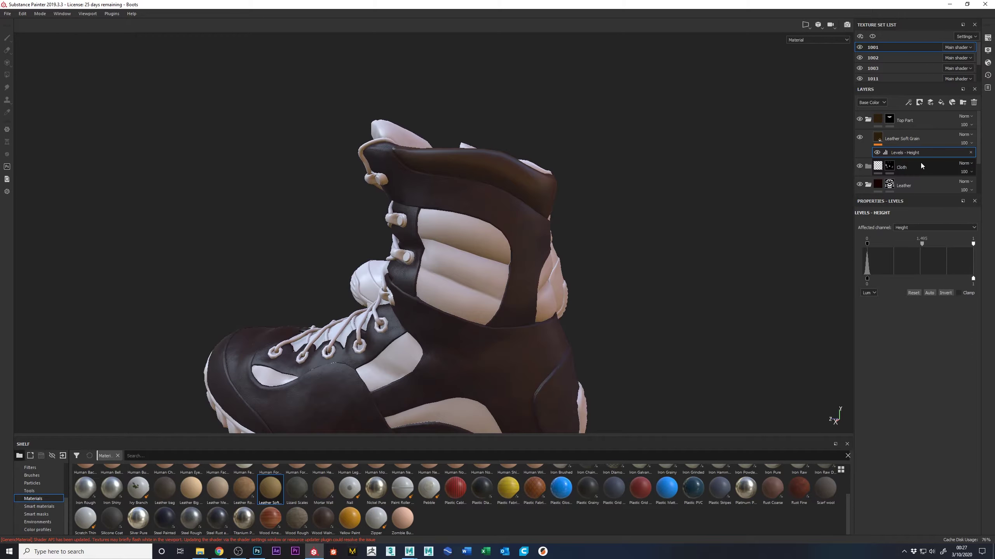
{"action": "middle_click_drag", "start_coordinate": [547, 209], "coordinate": [654, 138], "text": "alt"}
{"action": "left_click_drag", "start_coordinate": [486, 196], "coordinate": [561, 271], "text": "alt"}
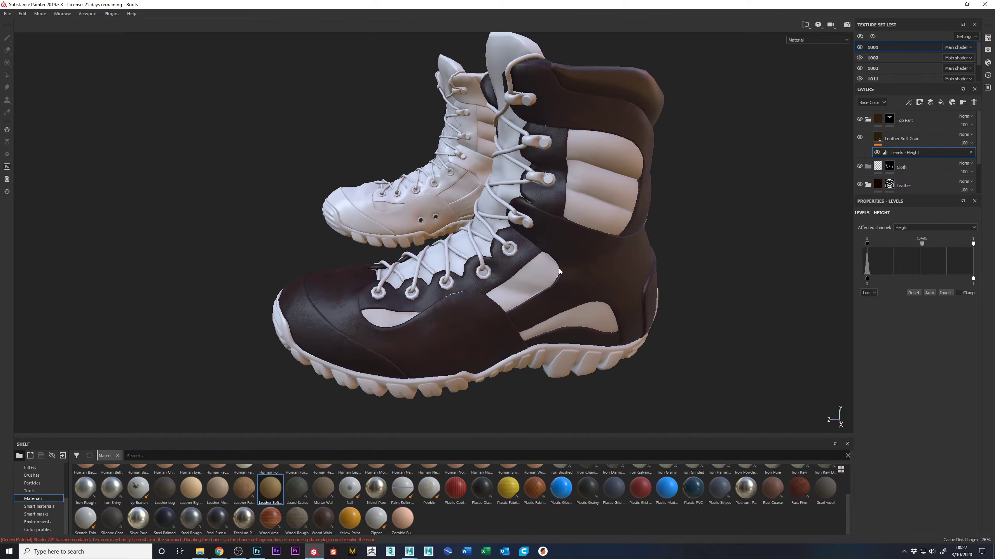
{"action": "middle_click_drag", "start_coordinate": [562, 271], "coordinate": [633, 245], "text": "alt"}
{"action": "left_click_drag", "start_coordinate": [632, 245], "coordinate": [547, 240], "text": "alt"}
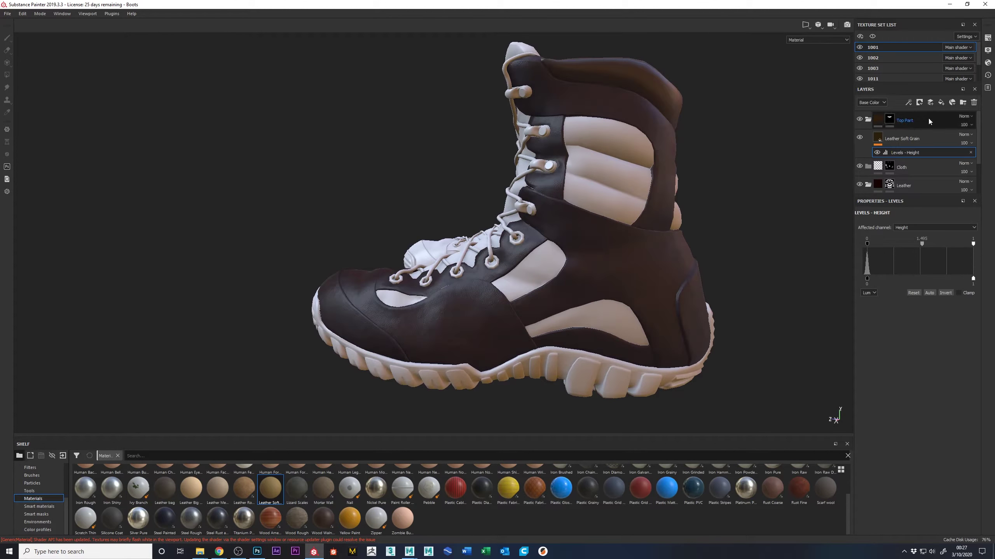
{"action": "middle_click_drag", "start_coordinate": [681, 181], "coordinate": [642, 198], "text": "alt"}
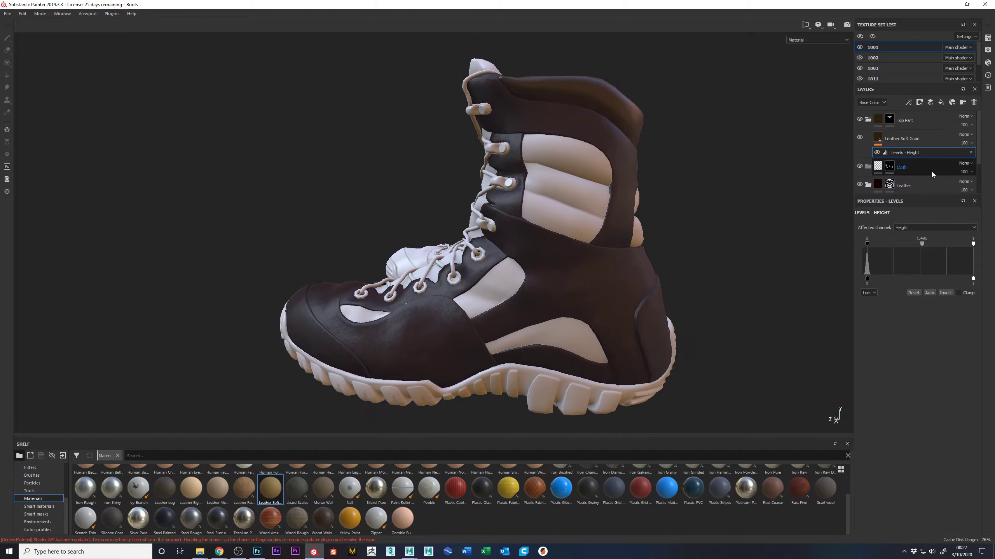
{"action": "left_click", "coordinate": [899, 167]}
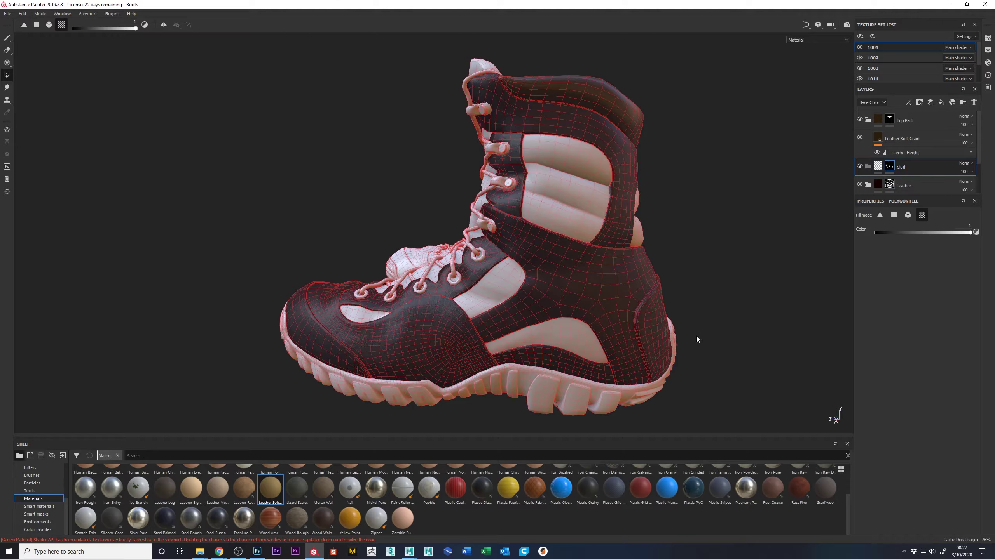
- Fill the Cloth folder with Fabric Rough Aligned from the Shelf
{"action": "key", "text": "1"}
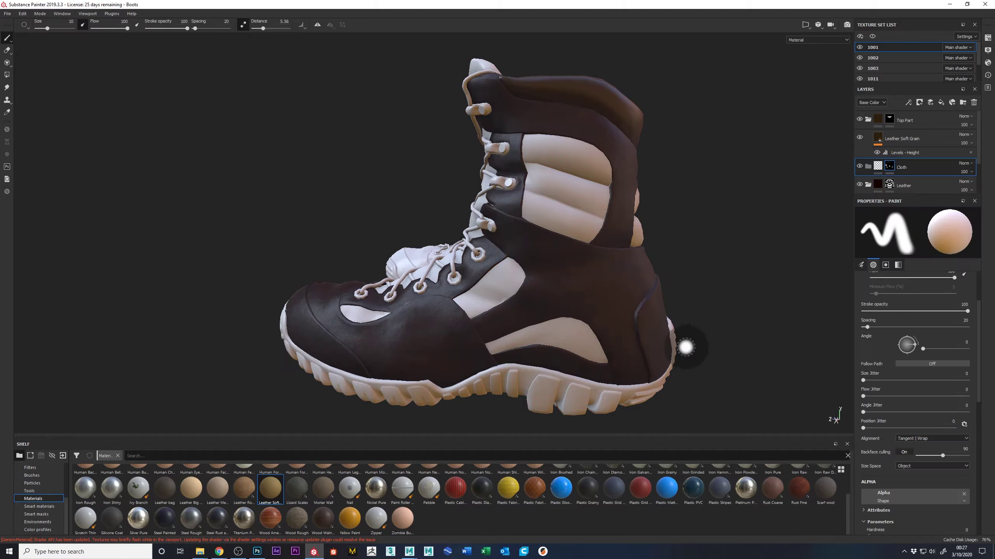
{"action": "scroll", "coordinate": [651, 500], "scroll_direction": "up", "scroll_amount": 2}
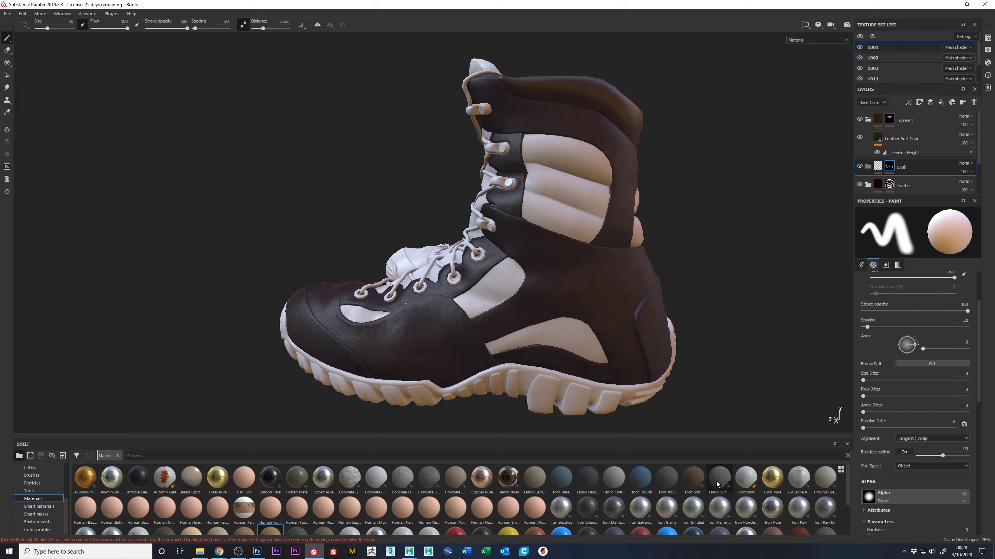
{"action": "mouse_move", "coordinate": [717, 483]}
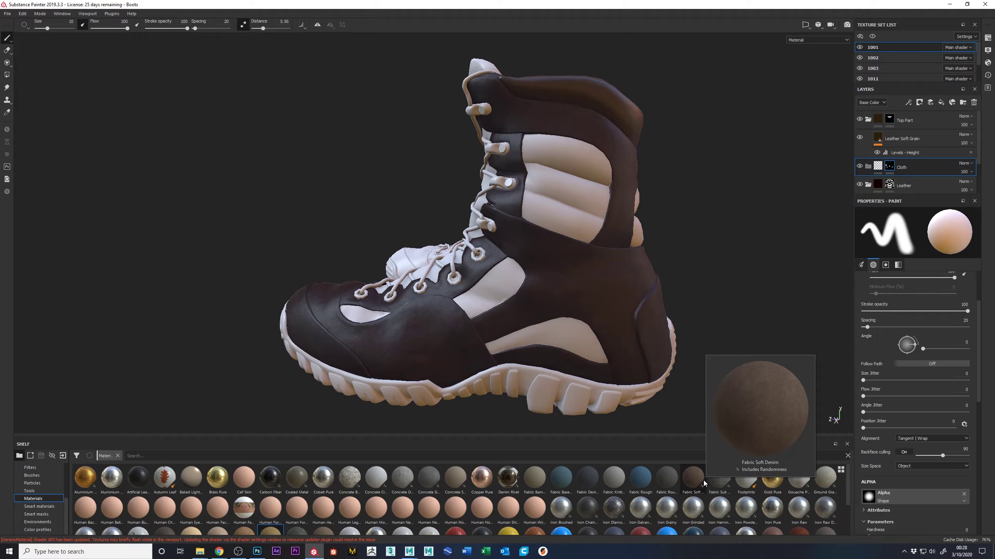
{"action": "mouse_move", "coordinate": [665, 479]}
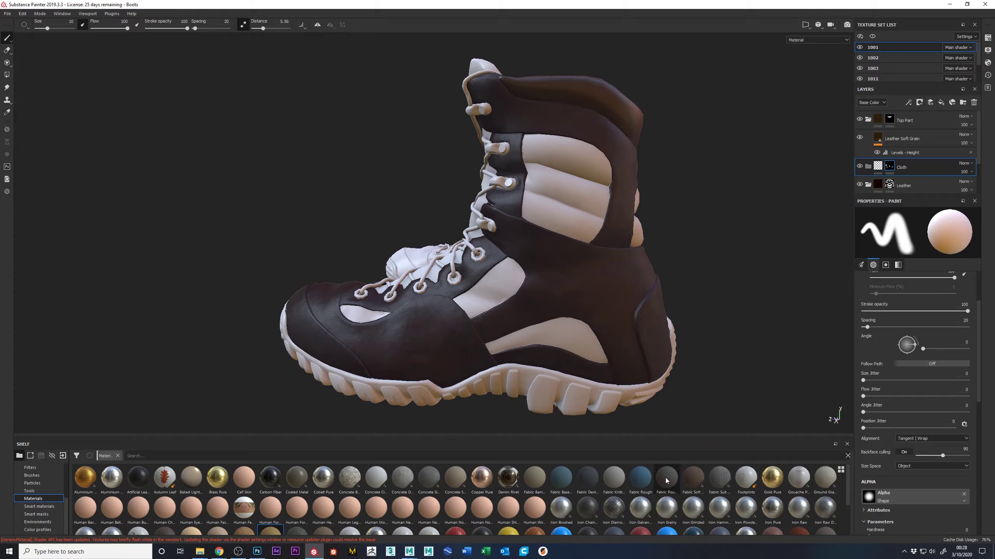
{"action": "left_click_drag", "start_coordinate": [665, 481], "coordinate": [899, 169]}
- Set the Fabric Rough Aligned UV scale to 6.75 on the padded panels
{"action": "scroll", "coordinate": [524, 223], "scroll_direction": "up", "scroll_amount": 4}
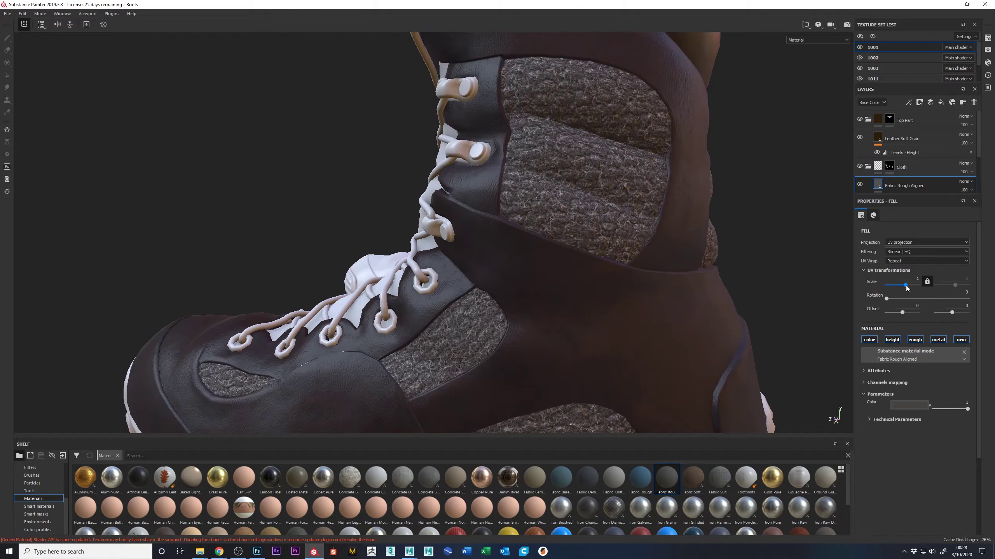
{"action": "left_click_drag", "start_coordinate": [906, 286], "coordinate": [907, 285]}
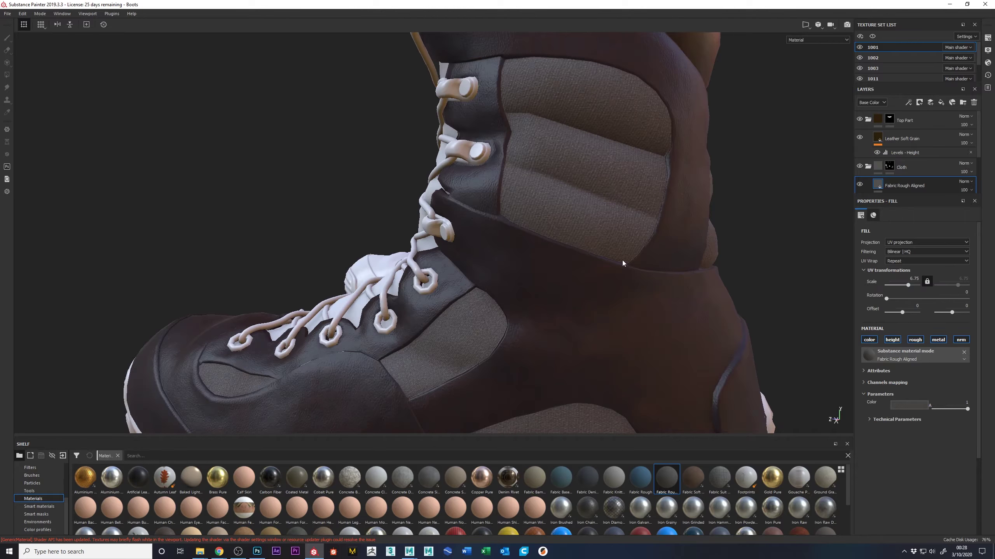
{"action": "scroll", "coordinate": [531, 266], "scroll_direction": "up", "scroll_amount": 6}
{"action": "mouse_move", "coordinate": [621, 267]}
{"action": "left_mouse_down", "text": "alt"}
{"action": "mouse_move", "coordinate": [640, 262]}
{"action": "mouse_move", "coordinate": [570, 236]}
{"action": "mouse_move", "coordinate": [646, 250]}
{"action": "mouse_move", "coordinate": [615, 269]}
{"action": "left_mouse_up", "text": "alt"}
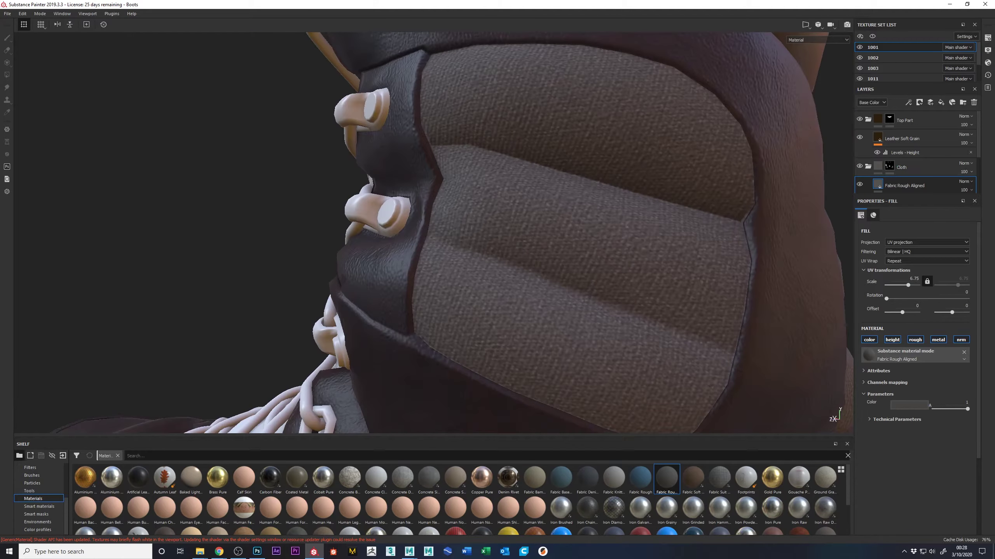
{"action": "mouse_move", "coordinate": [605, 488]}
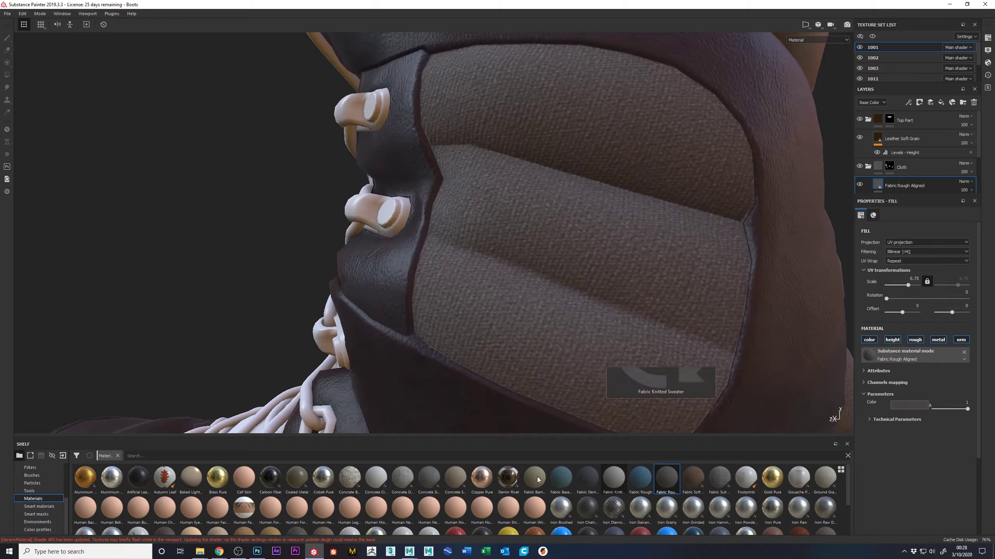
{"action": "mouse_move", "coordinate": [537, 482]}
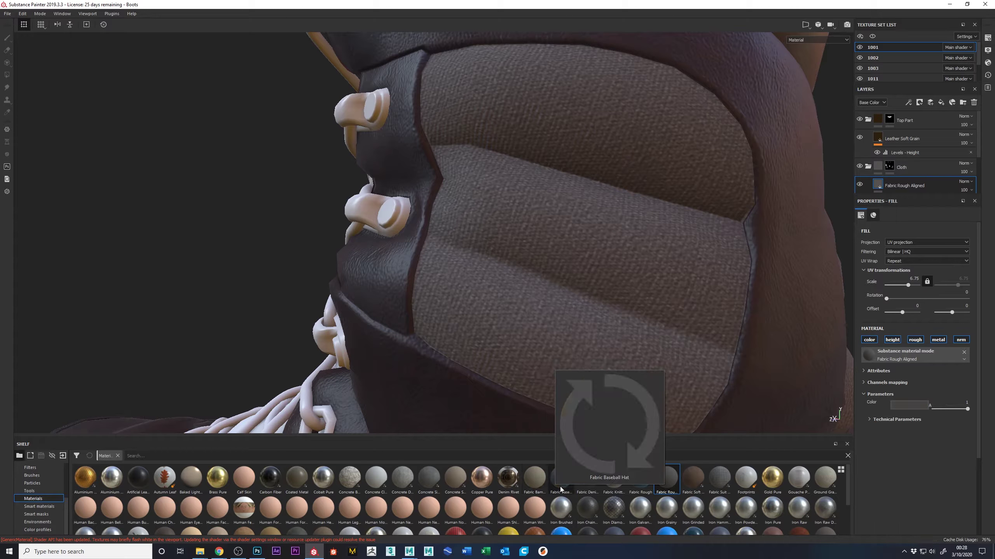
- Add Fabric Baseball Hat to the Cloth folder and raise its UV scale to 4.39
{"action": "left_click_drag", "start_coordinate": [562, 488], "coordinate": [918, 184]}
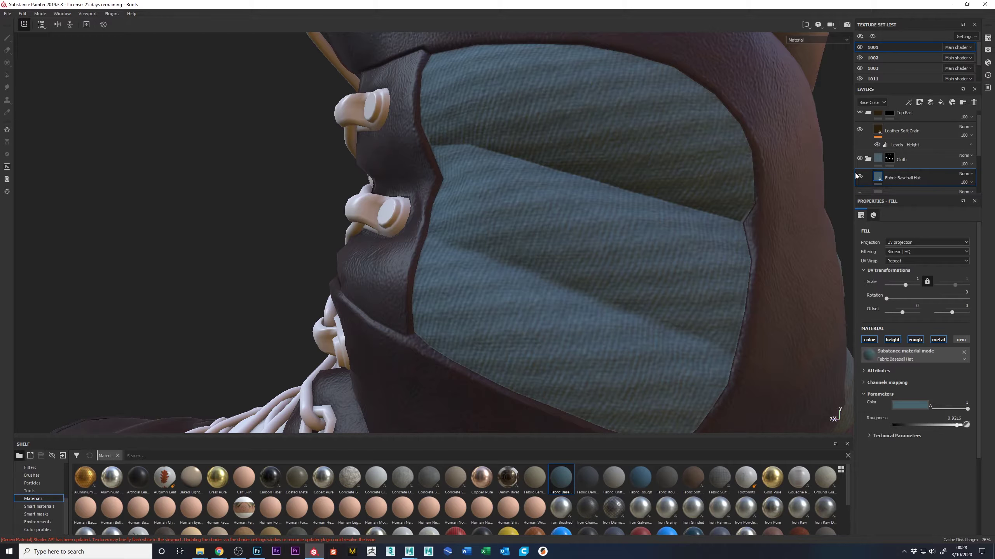
{"action": "scroll", "coordinate": [863, 173], "scroll_direction": "down", "scroll_amount": 2}
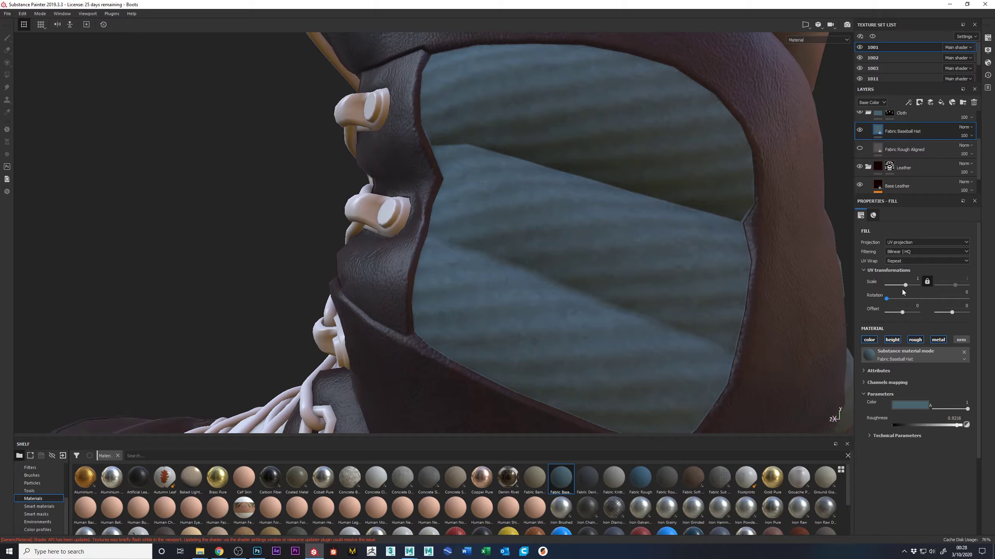
{"action": "left_click_drag", "start_coordinate": [909, 283], "coordinate": [908, 283]}
{"action": "right_click_drag", "start_coordinate": [572, 235], "coordinate": [212, 180], "text": "alt"}
{"action": "left_click_drag", "start_coordinate": [509, 348], "coordinate": [537, 352], "text": "alt"}
{"action": "middle_click_drag", "start_coordinate": [537, 351], "coordinate": [548, 224], "text": "alt"}
{"action": "right_click_drag", "start_coordinate": [502, 262], "coordinate": [768, 344], "text": "alt"}
{"action": "mouse_move", "coordinate": [650, 329]}
{"action": "left_mouse_down", "text": "alt"}
{"action": "mouse_move", "coordinate": [633, 326]}
{"action": "mouse_move", "coordinate": [650, 328]}
{"action": "left_mouse_up", "text": "alt"}
{"action": "middle_click_drag", "start_coordinate": [668, 249], "coordinate": [664, 353], "text": "alt"}
{"action": "left_click_drag", "start_coordinate": [658, 337], "coordinate": [600, 324], "text": "alt"}
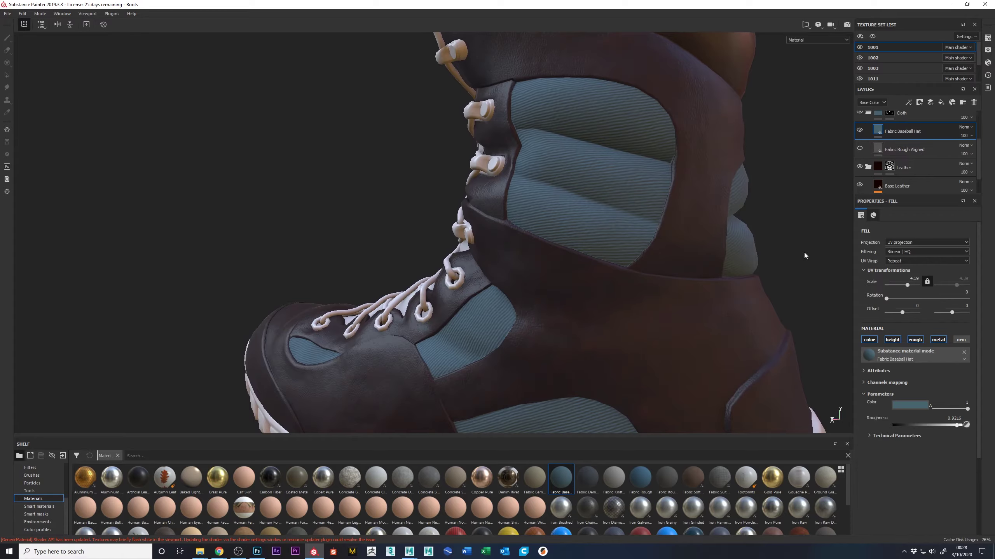
- Tint the Fabric Baseball Hat fabric a dull dark brown
{"action": "left_click", "coordinate": [899, 409]}
{"action": "left_click_drag", "start_coordinate": [927, 467], "coordinate": [984, 472]}
{"action": "left_click_drag", "start_coordinate": [969, 428], "coordinate": [970, 443]}
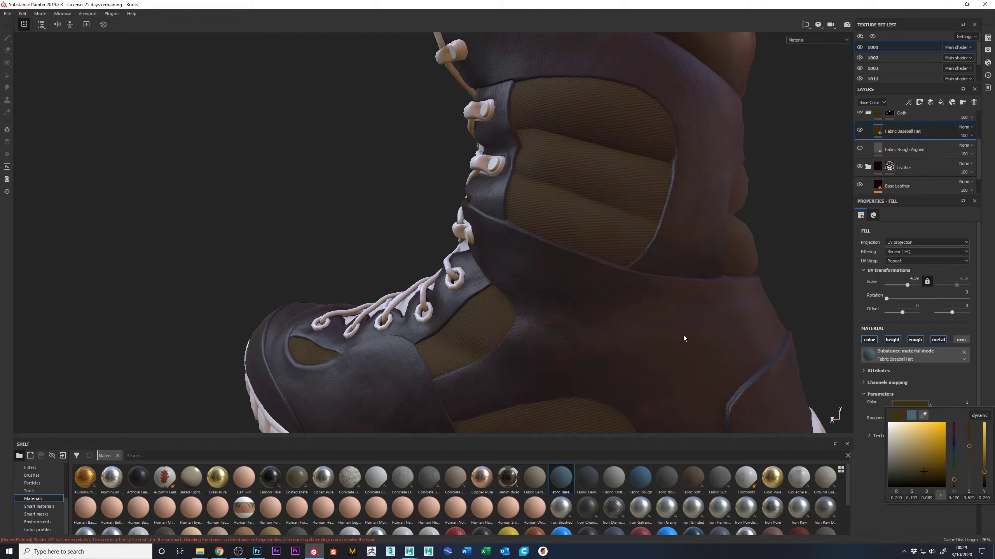
{"action": "right_click_drag", "start_coordinate": [529, 306], "coordinate": [306, 258], "text": "alt"}
{"action": "left_click_drag", "start_coordinate": [307, 258], "coordinate": [470, 290], "text": "alt"}
{"action": "right_click_drag", "start_coordinate": [616, 320], "coordinate": [545, 305], "text": "alt"}
{"action": "middle_click_drag", "start_coordinate": [545, 305], "coordinate": [543, 268], "text": "alt"}
{"action": "scroll", "coordinate": [647, 324], "scroll_direction": "up", "scroll_amount": 3}
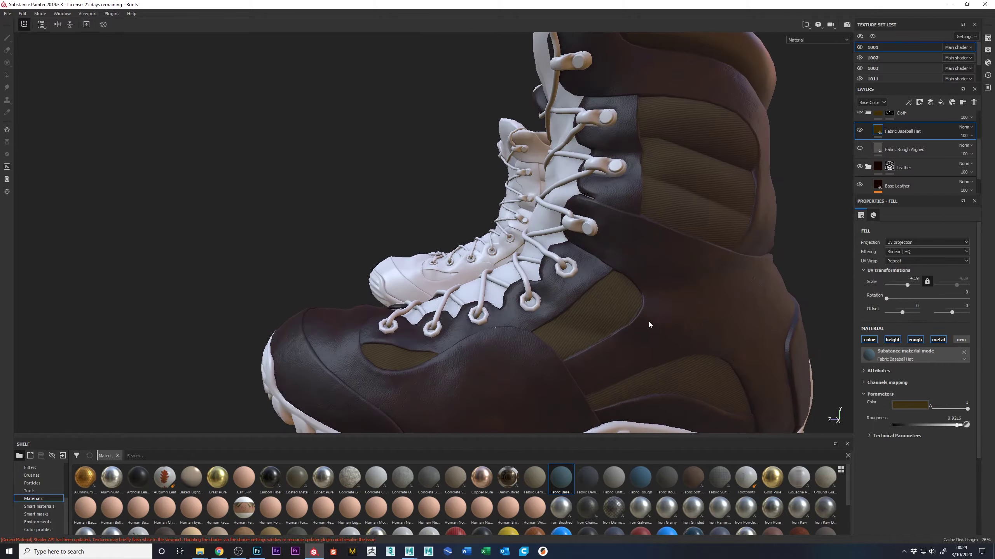
- Lower the brown's saturation slightly, then hide the Fabric Baseball Hat layer
{"action": "left_click", "coordinate": [909, 406]}
{"action": "left_click_drag", "start_coordinate": [972, 451], "coordinate": [986, 475]}
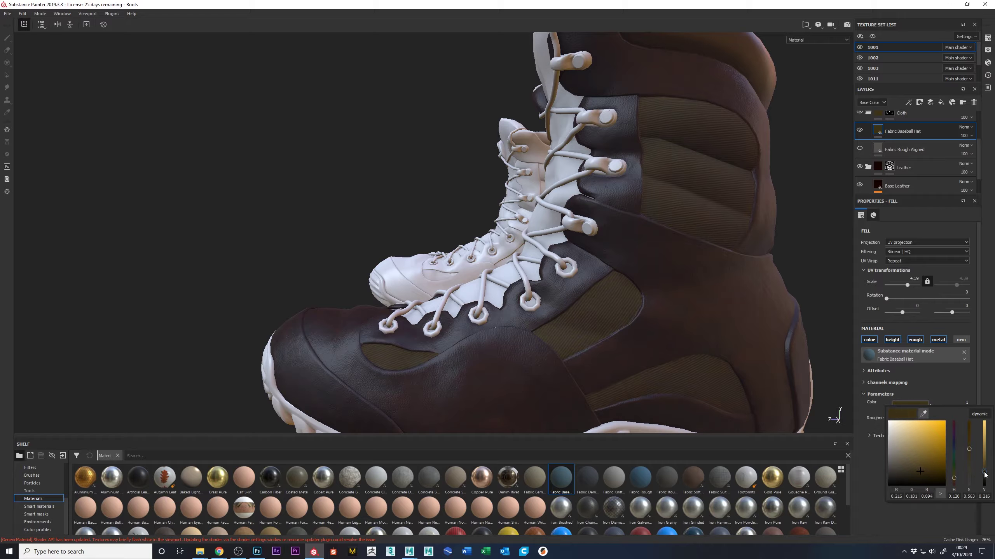
{"action": "scroll", "coordinate": [591, 239], "scroll_direction": "down", "scroll_amount": 3}
{"action": "left_click_drag", "start_coordinate": [590, 239], "coordinate": [668, 229], "text": "alt"}
{"action": "left_click", "coordinate": [859, 130]}
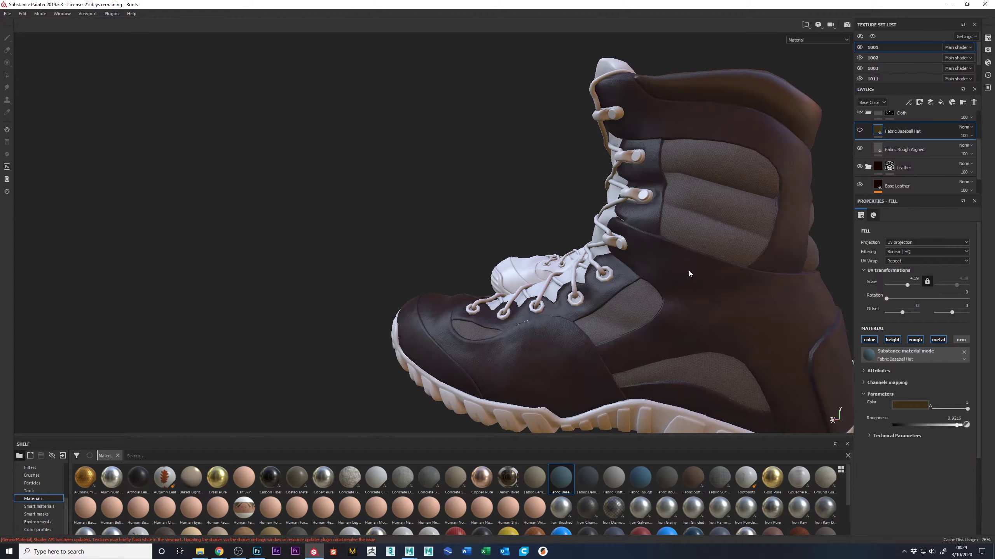
- Set the Fabric Baseball Hat scale to 5, after first trying 3
{"action": "left_click_drag", "start_coordinate": [688, 271], "coordinate": [593, 222], "text": "alt"}
{"action": "scroll", "coordinate": [638, 201], "scroll_direction": "up", "scroll_amount": 3}
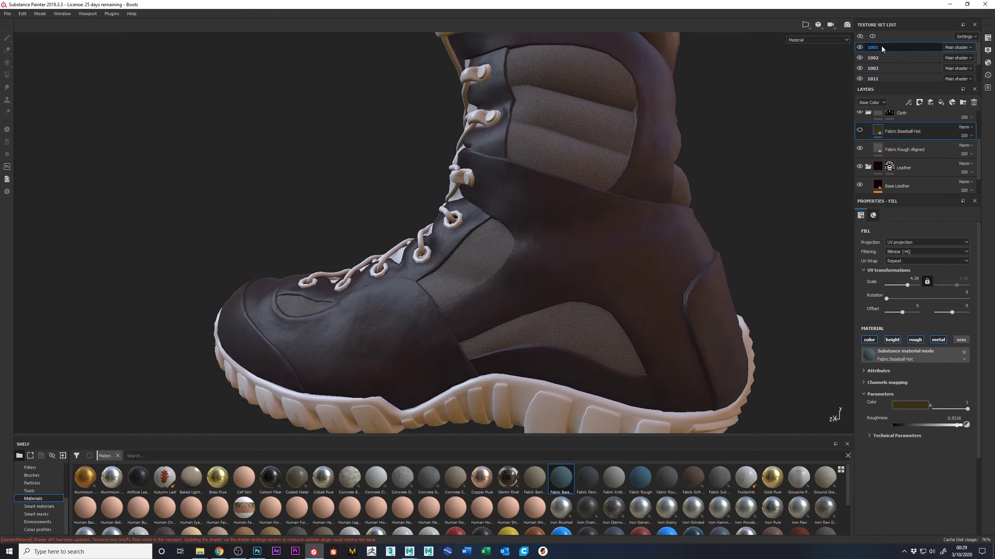
{"action": "left_click", "coordinate": [916, 279]}
{"action": "type", "text": "3"}
{"action": "key", "text": "Return"}
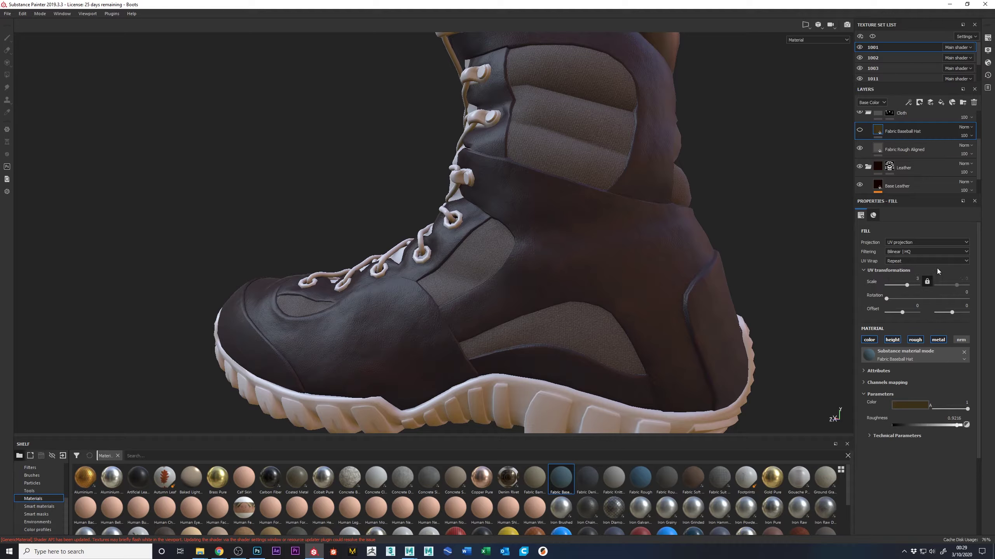
{"action": "left_click", "coordinate": [909, 150]}
{"action": "left_click", "coordinate": [907, 134]}
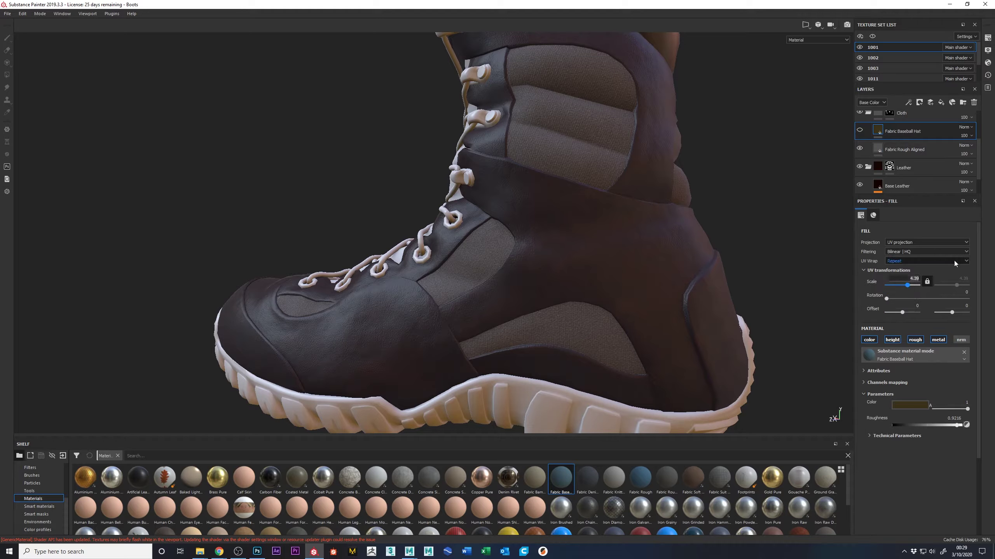
{"action": "type", "text": "5"}
{"action": "key", "text": "Return"}
- Set Fabric Rough Aligned's scale to 5 as well and check the rescaled fabric
{"action": "left_click", "coordinate": [914, 153]}
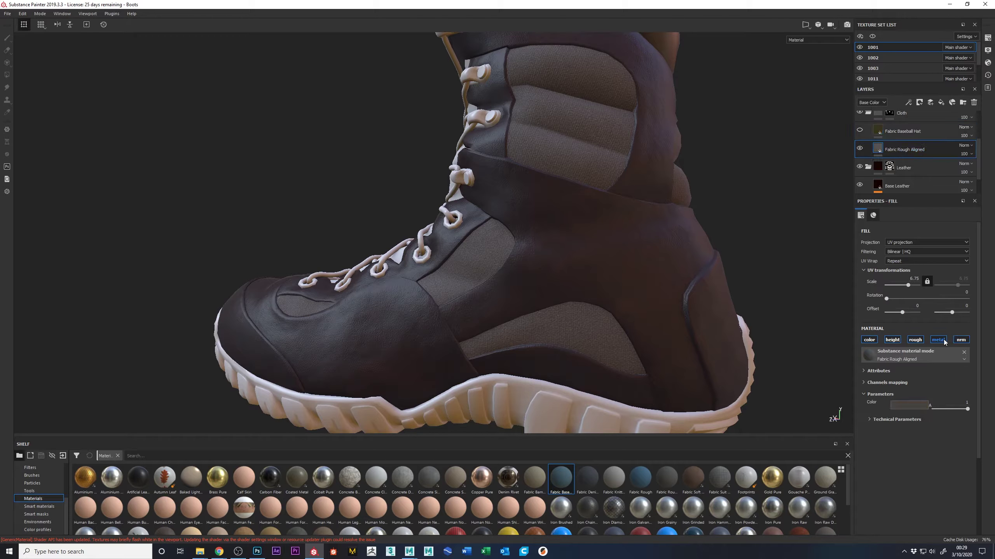
{"action": "left_click", "coordinate": [919, 282]}
{"action": "type", "text": "5"}
{"action": "key", "text": "Return"}
{"action": "left_click_drag", "start_coordinate": [603, 271], "coordinate": [597, 327], "text": "alt"}
{"action": "left_click_drag", "start_coordinate": [690, 354], "coordinate": [695, 314], "text": "alt"}
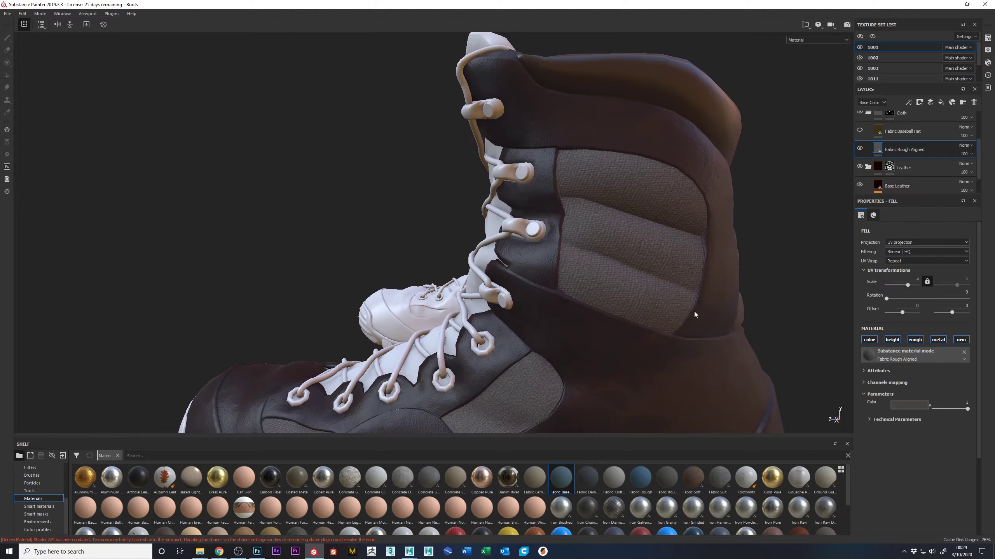
- Tint Fabric Rough Aligned a dark orange-brown
{"action": "left_click", "coordinate": [916, 405]}
{"action": "left_click_drag", "start_coordinate": [966, 466], "coordinate": [969, 455]}
{"action": "left_click", "coordinate": [934, 462]}
{"action": "left_click_drag", "start_coordinate": [937, 461], "coordinate": [936, 467]}
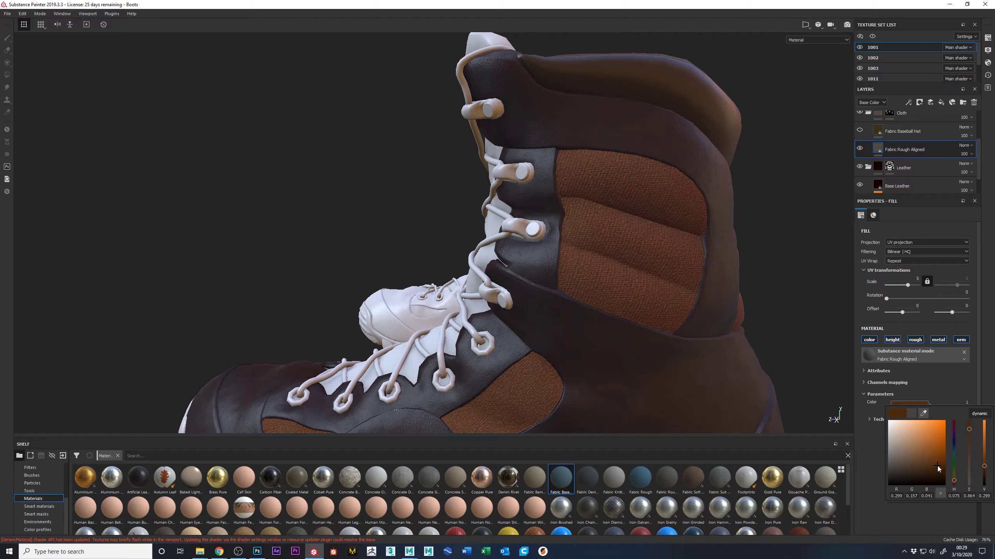
{"action": "mouse_move", "coordinate": [984, 467]}
{"action": "left_mouse_down"}
{"action": "mouse_move", "coordinate": [986, 453]}
{"action": "mouse_move", "coordinate": [984, 474]}
{"action": "left_mouse_up"}
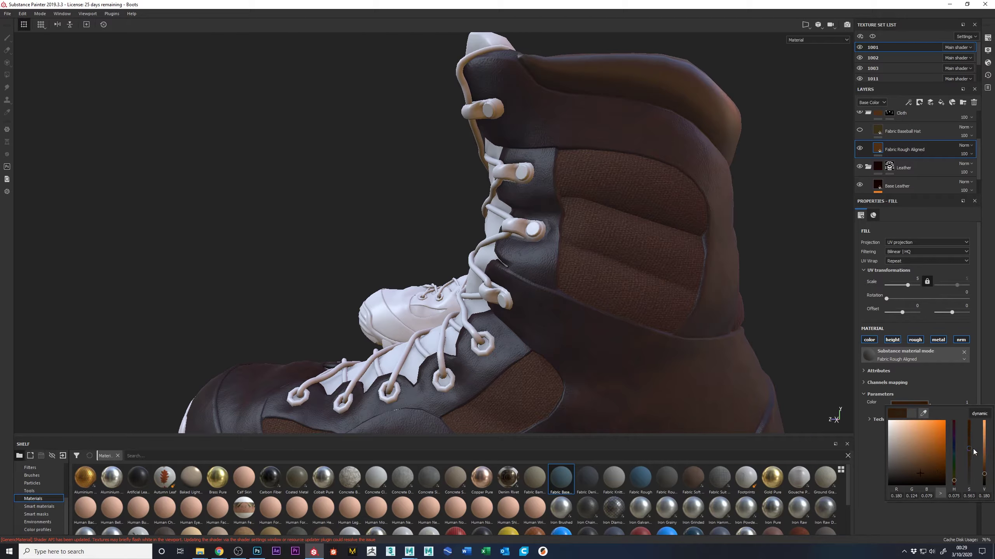
{"action": "left_click_drag", "start_coordinate": [576, 304], "coordinate": [567, 276], "text": "alt"}
{"action": "middle_click_drag", "start_coordinate": [587, 352], "coordinate": [632, 261], "text": "alt"}
{"action": "left_click_drag", "start_coordinate": [633, 261], "coordinate": [556, 288], "text": "alt"}
{"action": "right_click_drag", "start_coordinate": [556, 289], "coordinate": [705, 191], "text": "alt"}
{"action": "middle_click_drag", "start_coordinate": [706, 190], "coordinate": [665, 310], "text": "alt"}
{"action": "right_click_drag", "start_coordinate": [696, 310], "coordinate": [744, 321], "text": "alt"}
- Hide Fabric Rough Aligned and show Fabric Baseball Hat on the side panel instead
{"action": "left_click", "coordinate": [859, 148]}
{"action": "left_click", "coordinate": [859, 130]}
{"action": "left_click_drag", "start_coordinate": [519, 271], "coordinate": [560, 265], "text": "alt"}
{"action": "middle_click_drag", "start_coordinate": [540, 243], "coordinate": [509, 217], "text": "alt"}
{"action": "right_click_drag", "start_coordinate": [509, 217], "coordinate": [524, 315], "text": "alt"}
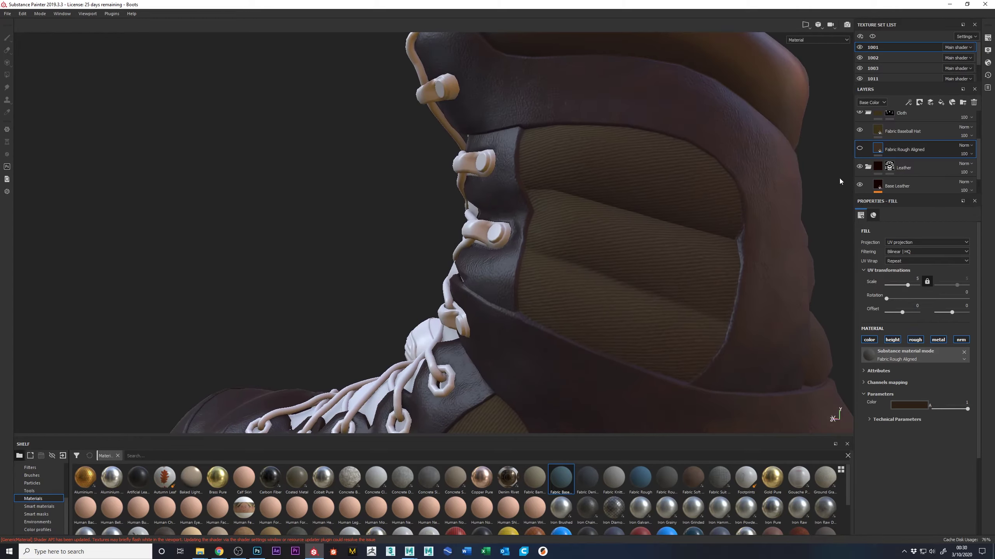
- Toggle Fabric Rough Aligned on and off to compare fabrics, leaving it visible
{"action": "left_click", "coordinate": [860, 149]}
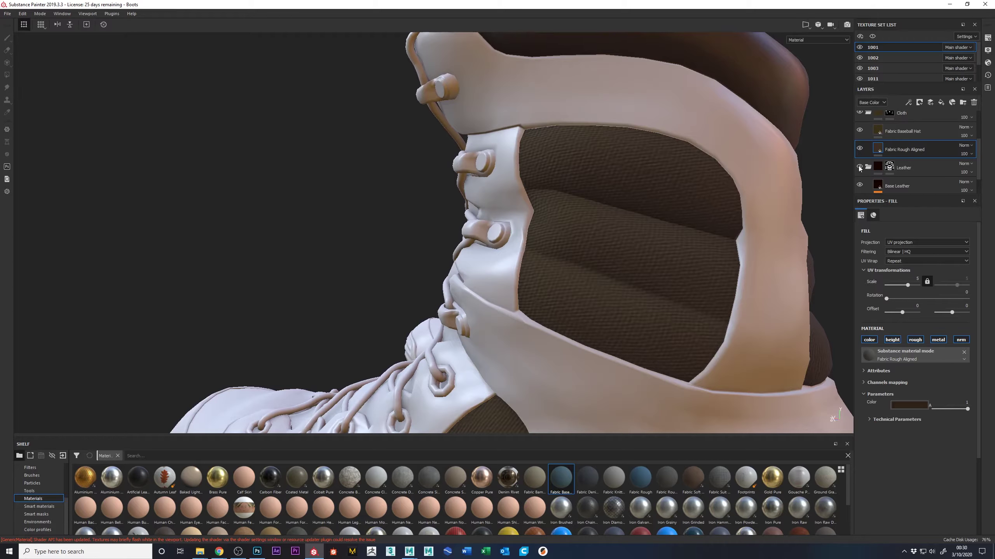
{"action": "left_click", "coordinate": [859, 149]}
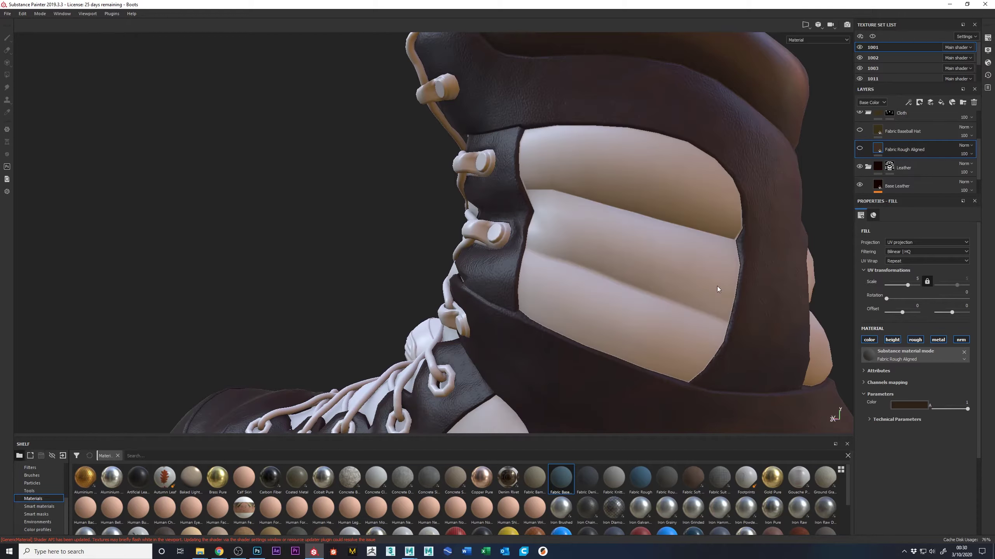
{"action": "left_click", "coordinate": [859, 149]}
{"action": "left_click", "coordinate": [859, 149]}
{"action": "left_click", "coordinate": [859, 149]}
{"action": "left_click_drag", "start_coordinate": [619, 225], "coordinate": [598, 279], "text": "alt"}
{"action": "middle_click_drag", "start_coordinate": [598, 278], "coordinate": [757, 184], "text": "alt"}
{"action": "left_click_drag", "start_coordinate": [548, 235], "coordinate": [587, 250], "text": "alt"}
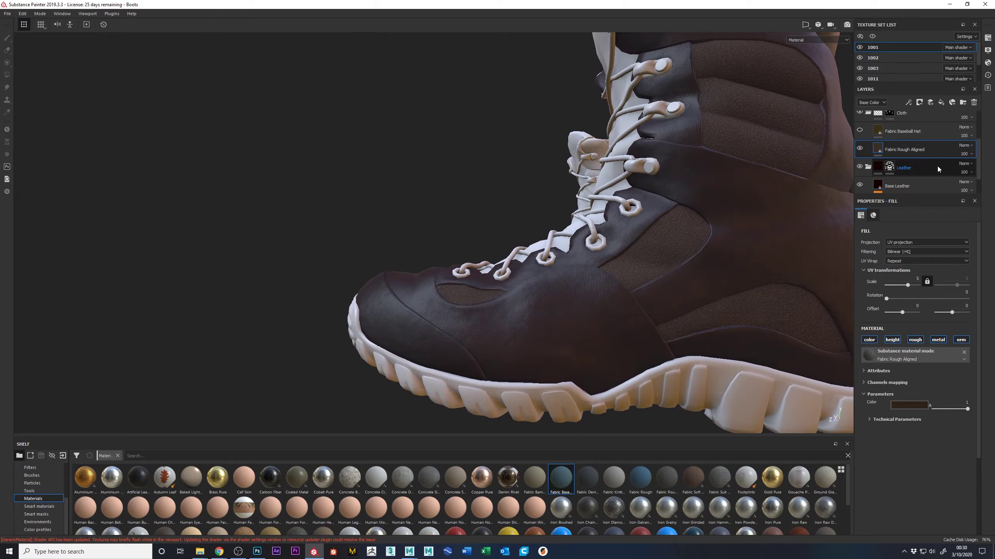
{"action": "left_click_drag", "start_coordinate": [714, 115], "coordinate": [709, 216], "text": "alt"}
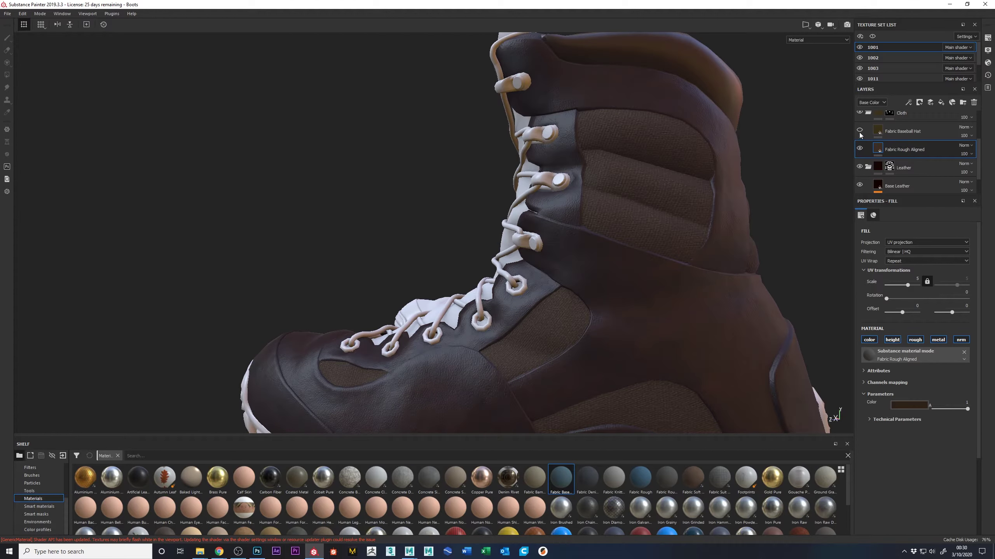
- Compare the two fabrics again and inspect the boot's side close up
{"action": "left_click", "coordinate": [860, 148]}
{"action": "left_click", "coordinate": [860, 149]}
{"action": "right_click_drag", "start_coordinate": [769, 323], "coordinate": [834, 319], "text": "alt"}
{"action": "left_click_drag", "start_coordinate": [834, 319], "coordinate": [769, 302], "text": "alt"}
{"action": "right_click_drag", "start_coordinate": [769, 301], "coordinate": [734, 311], "text": "alt"}
{"action": "middle_click_drag", "start_coordinate": [734, 311], "coordinate": [623, 74], "text": "alt"}
{"action": "left_click_drag", "start_coordinate": [623, 75], "coordinate": [627, 149], "text": "alt"}
{"action": "right_click_drag", "start_coordinate": [626, 235], "coordinate": [736, 235], "text": "alt"}
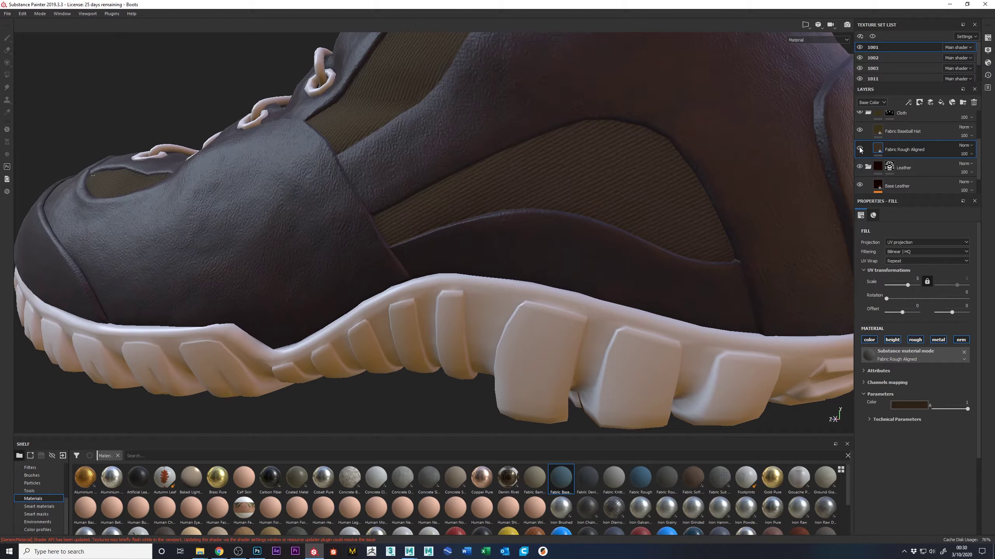
{"action": "scroll", "coordinate": [866, 132], "scroll_direction": "up", "scroll_amount": 1}
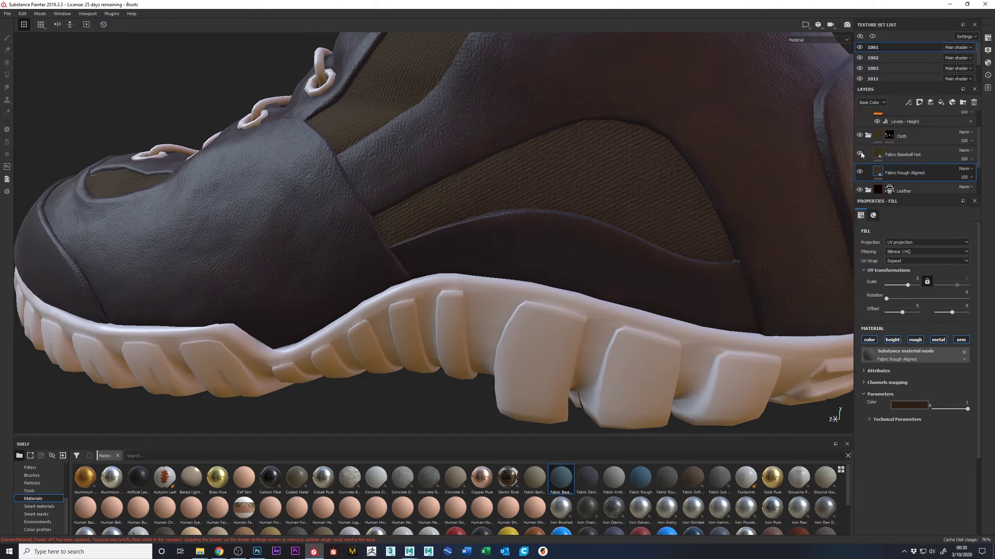
- Show Fabric Baseball Hat, disable its metallic channel and enable its normal channel
{"action": "left_click", "coordinate": [860, 154]}
{"action": "left_click", "coordinate": [877, 157]}
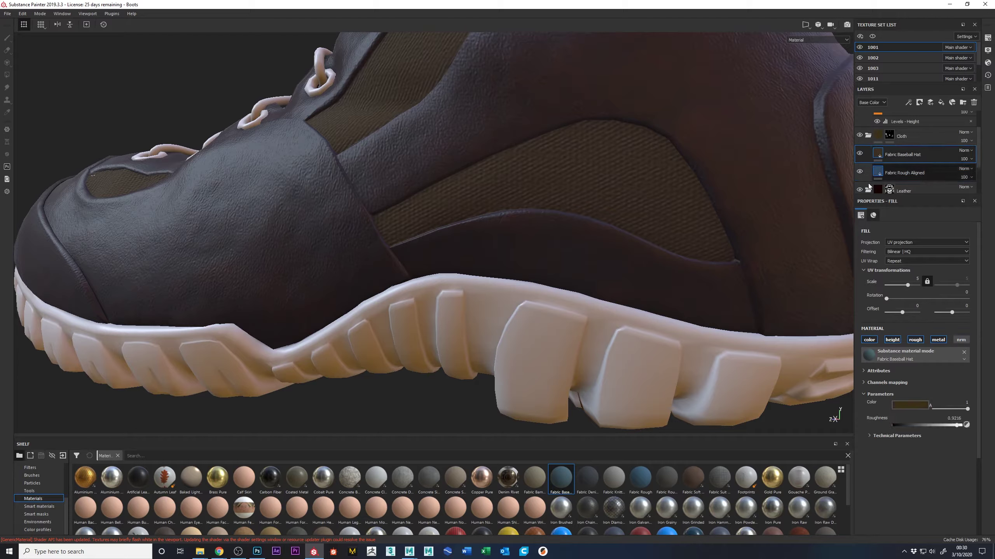
{"action": "left_click_drag", "start_coordinate": [686, 169], "coordinate": [729, 326], "text": "alt"}
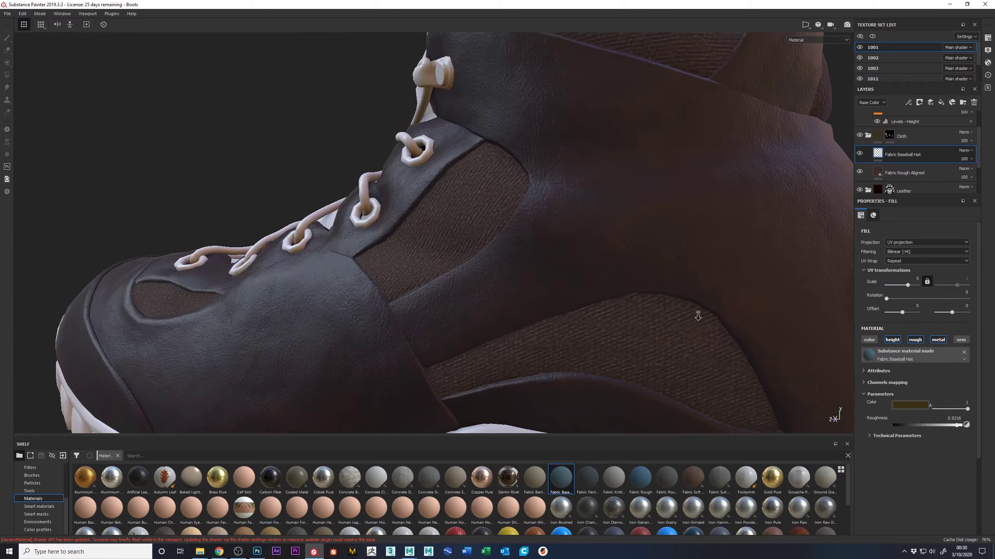
{"action": "right_click_drag", "start_coordinate": [729, 326], "coordinate": [699, 271], "text": "alt"}
{"action": "left_click", "coordinate": [938, 340]}
{"action": "left_click", "coordinate": [959, 341]}
- Orbit around the boots to review the fabric from the front and side
{"action": "middle_click_drag", "start_coordinate": [777, 236], "coordinate": [708, 289], "text": "alt"}
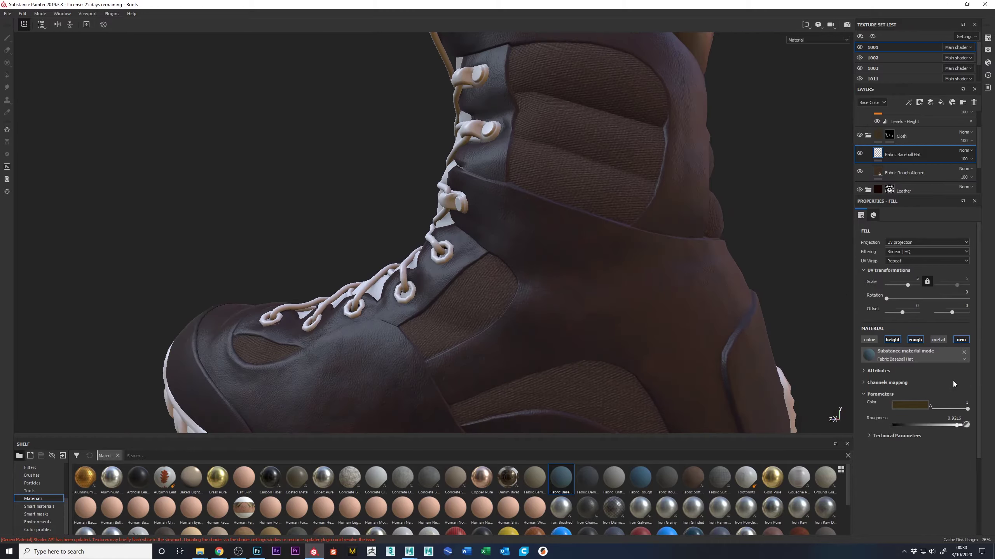
{"action": "left_click_drag", "start_coordinate": [522, 217], "coordinate": [895, 312], "text": "alt"}
{"action": "left_click_drag", "start_coordinate": [649, 301], "coordinate": [376, 274], "text": "alt"}
{"action": "middle_click_drag", "start_coordinate": [564, 241], "coordinate": [569, 292], "text": "alt"}
{"action": "right_click_drag", "start_coordinate": [569, 293], "coordinate": [739, 335], "text": "alt"}
{"action": "left_click_drag", "start_coordinate": [740, 335], "coordinate": [767, 331], "text": "alt"}
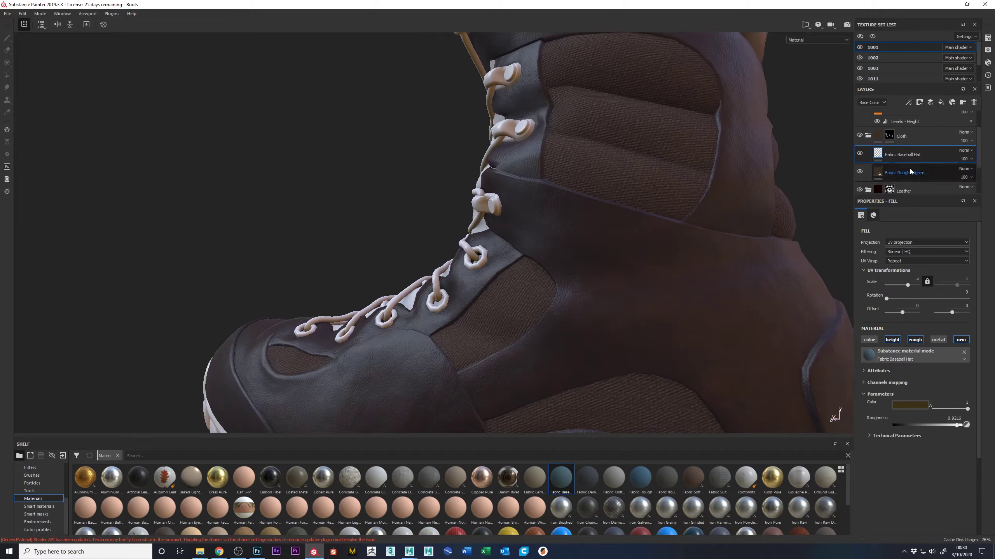
{"action": "right_click_drag", "start_coordinate": [580, 274], "coordinate": [470, 278], "text": "alt"}
{"action": "mouse_move", "coordinate": [470, 279]}
{"action": "left_mouse_down", "text": "alt"}
{"action": "mouse_move", "coordinate": [564, 299]}
{"action": "mouse_move", "coordinate": [696, 303]}
{"action": "mouse_move", "coordinate": [646, 282]}
{"action": "mouse_move", "coordinate": [319, 266]}
{"action": "mouse_move", "coordinate": [324, 311]}
{"action": "mouse_move", "coordinate": [313, 311]}
{"action": "mouse_move", "coordinate": [606, 280]}
{"action": "mouse_move", "coordinate": [453, 280]}
{"action": "left_mouse_up", "text": "alt"}
- Frame both boots in side view and save the project
{"action": "middle_click_drag", "start_coordinate": [521, 337], "coordinate": [644, 300], "text": "alt"}
{"action": "right_click_drag", "start_coordinate": [644, 299], "coordinate": [748, 301], "text": "alt"}
{"action": "middle_click_drag", "start_coordinate": [748, 302], "coordinate": [498, 337], "text": "alt"}
{"action": "left_click_drag", "start_coordinate": [498, 336], "coordinate": [662, 321], "text": "alt"}
{"action": "middle_click_drag", "start_coordinate": [662, 321], "coordinate": [679, 340], "text": "alt"}
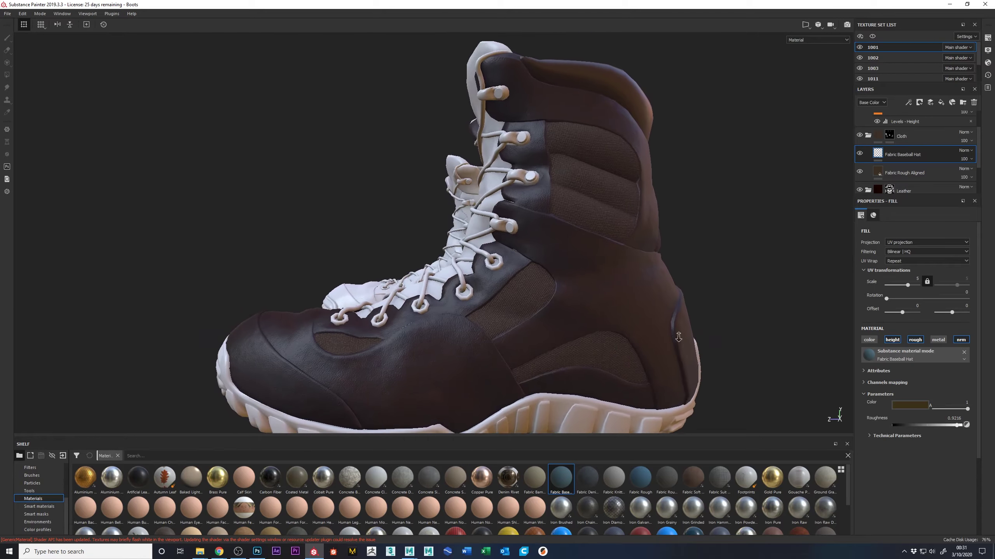
{"action": "right_click_drag", "start_coordinate": [679, 340], "coordinate": [537, 305], "text": "alt"}
{"action": "middle_click_drag", "start_coordinate": [560, 316], "coordinate": [562, 302], "text": "alt"}
{"action": "key", "text": "ctrl+s"}
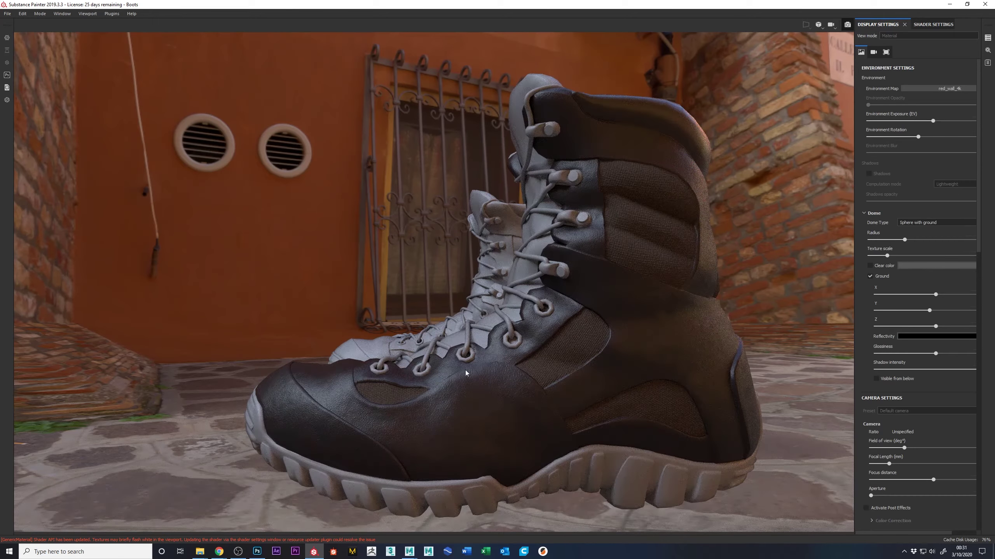
- Orbit the boots in the Iray render preview, then return to the painting viewport
{"action": "left_click_drag", "start_coordinate": [482, 395], "coordinate": [482, 390], "text": "alt"}
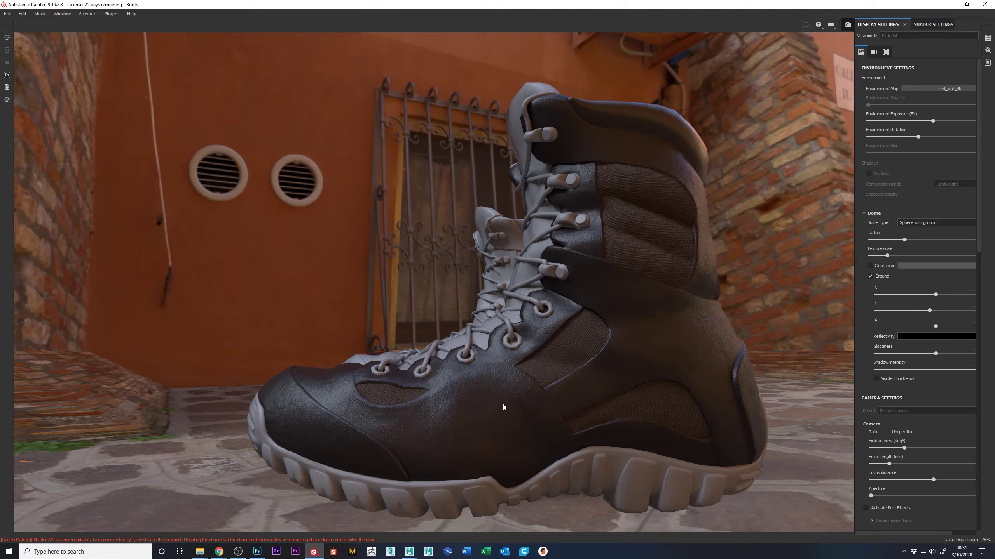
{"action": "left_click_drag", "start_coordinate": [527, 378], "coordinate": [593, 428], "text": "alt"}
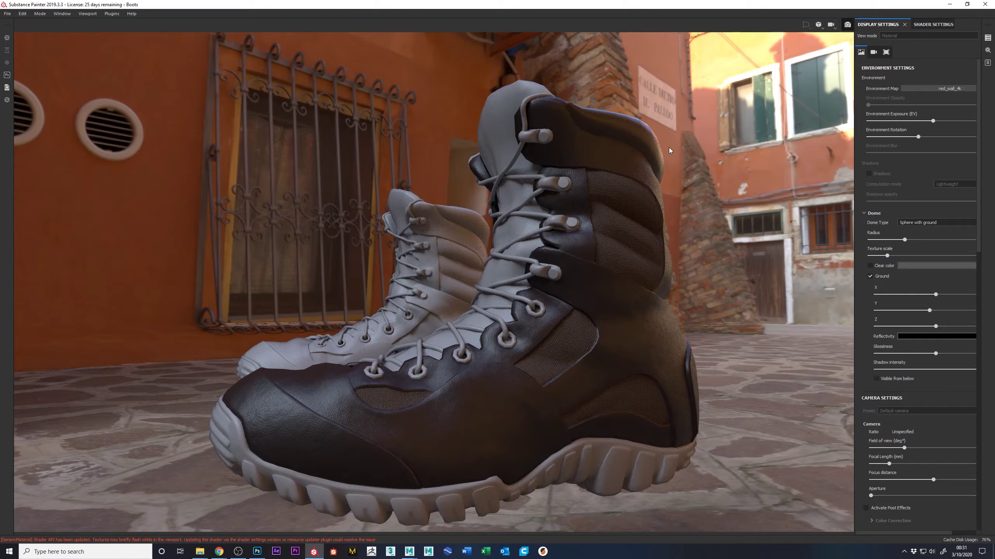
{"action": "key", "text": "F9"}
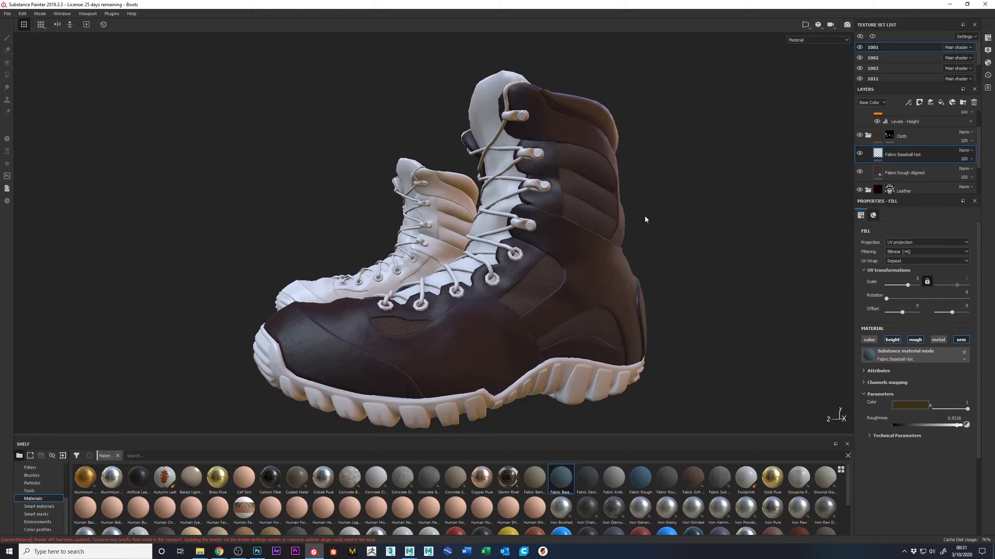
{"action": "middle_click_drag", "start_coordinate": [467, 298], "coordinate": [484, 259], "text": "alt"}
{"action": "right_click_drag", "start_coordinate": [484, 259], "coordinate": [571, 268], "text": "alt"}
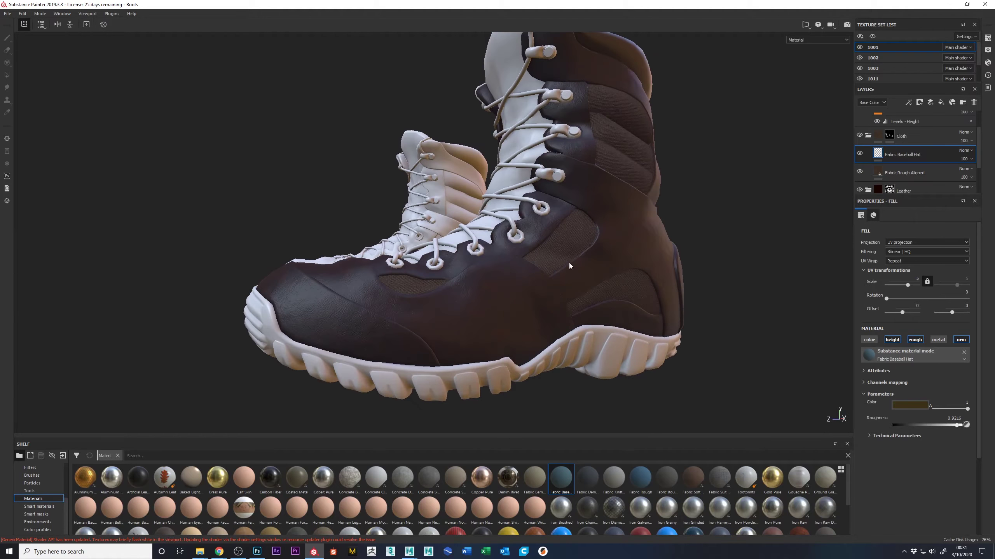
{"action": "middle_click_drag", "start_coordinate": [570, 269], "coordinate": [558, 307], "text": "alt"}
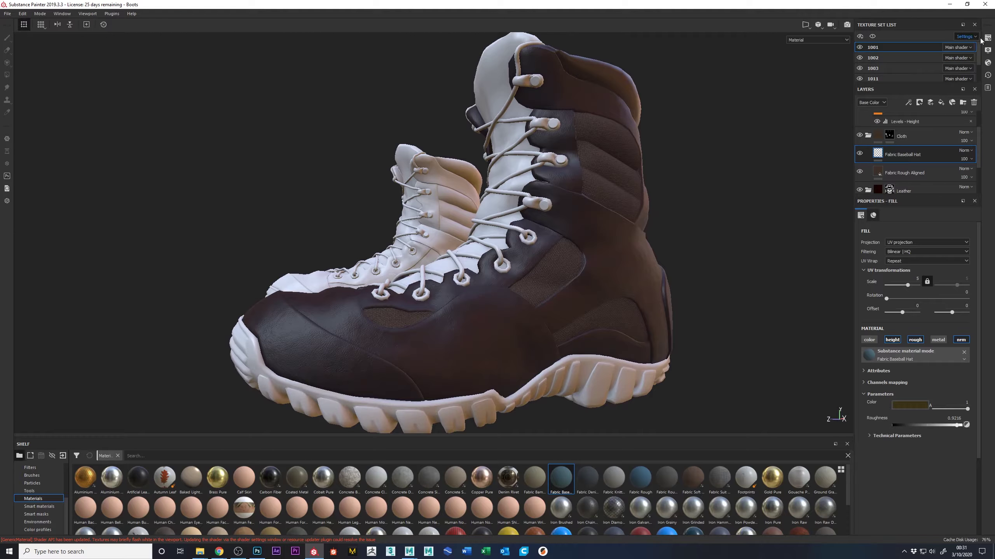
{"action": "left_click_drag", "start_coordinate": [649, 268], "coordinate": [613, 280], "text": "alt"}
{"action": "left_click_drag", "start_coordinate": [613, 238], "coordinate": [534, 322], "text": "alt"}
{"action": "middle_click_drag", "start_coordinate": [661, 308], "coordinate": [619, 251], "text": "alt"}
{"action": "right_click_drag", "start_coordinate": [619, 251], "coordinate": [868, 341], "text": "alt"}
{"action": "middle_click_drag", "start_coordinate": [539, 239], "coordinate": [548, 272], "text": "alt"}
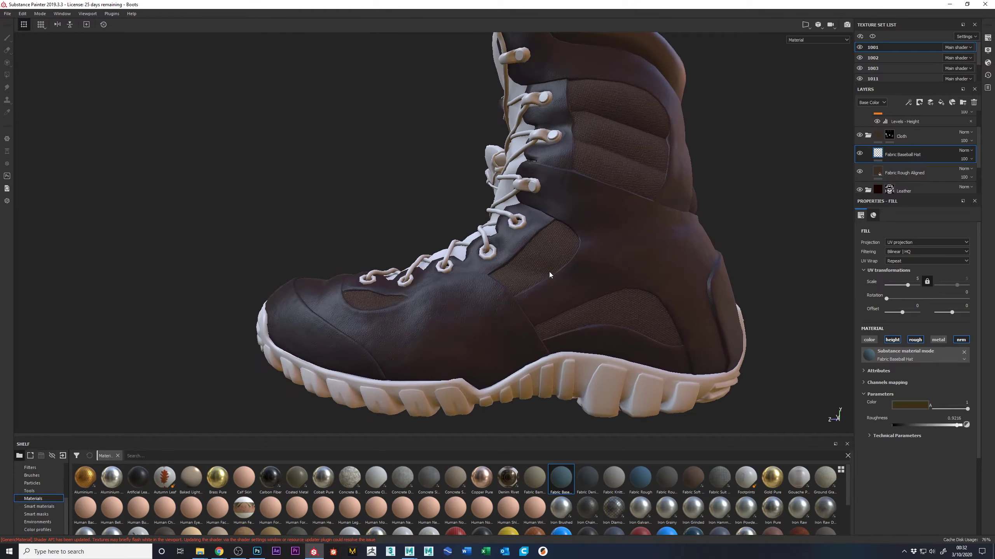
{"action": "scroll", "coordinate": [543, 307], "scroll_direction": "up", "scroll_amount": 5}
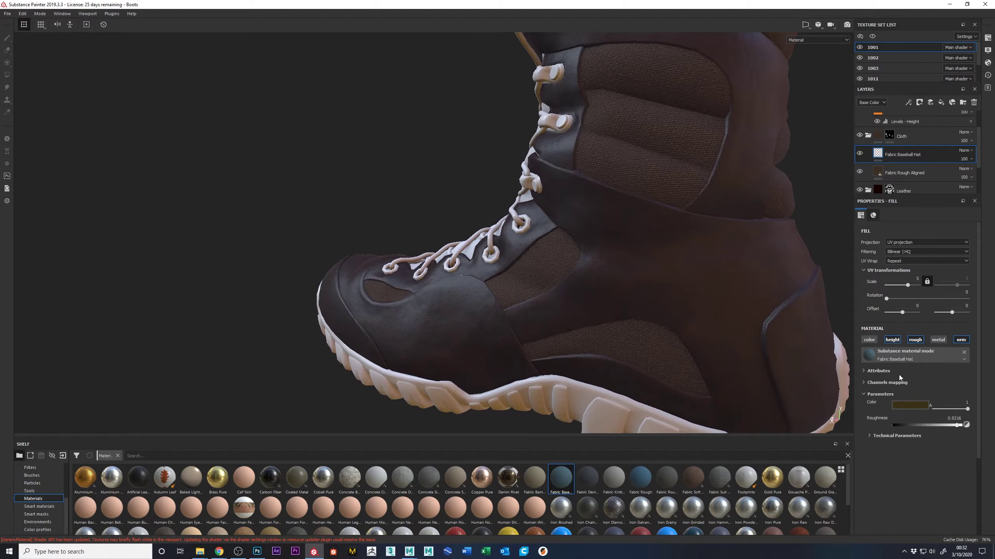
{"action": "right_click_drag", "start_coordinate": [761, 311], "coordinate": [455, 296], "text": "alt"}
{"action": "left_click_drag", "start_coordinate": [455, 296], "coordinate": [597, 284], "text": "alt"}
{"action": "right_click_drag", "start_coordinate": [597, 284], "coordinate": [751, 329], "text": "alt"}
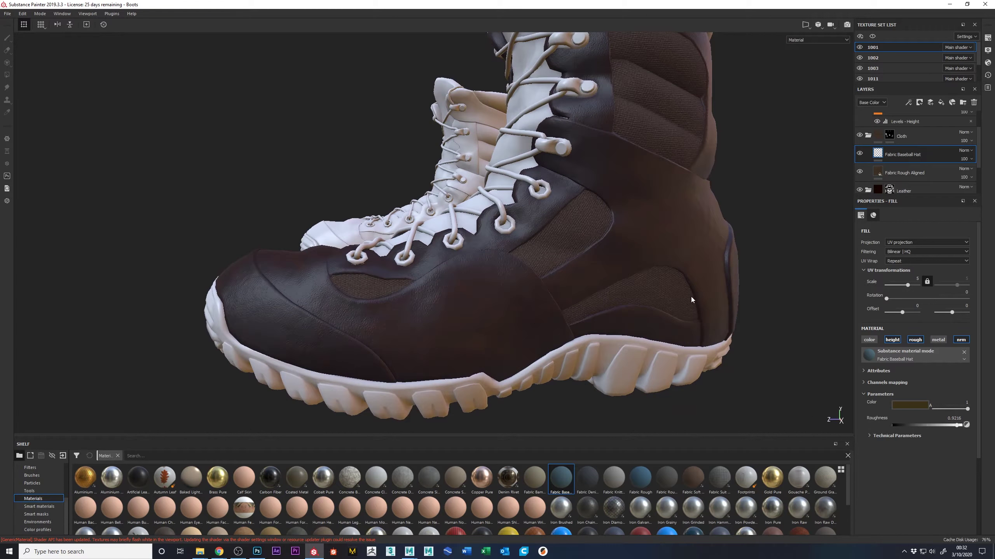
{"action": "middle_click_drag", "start_coordinate": [462, 305], "coordinate": [464, 312], "text": "alt"}
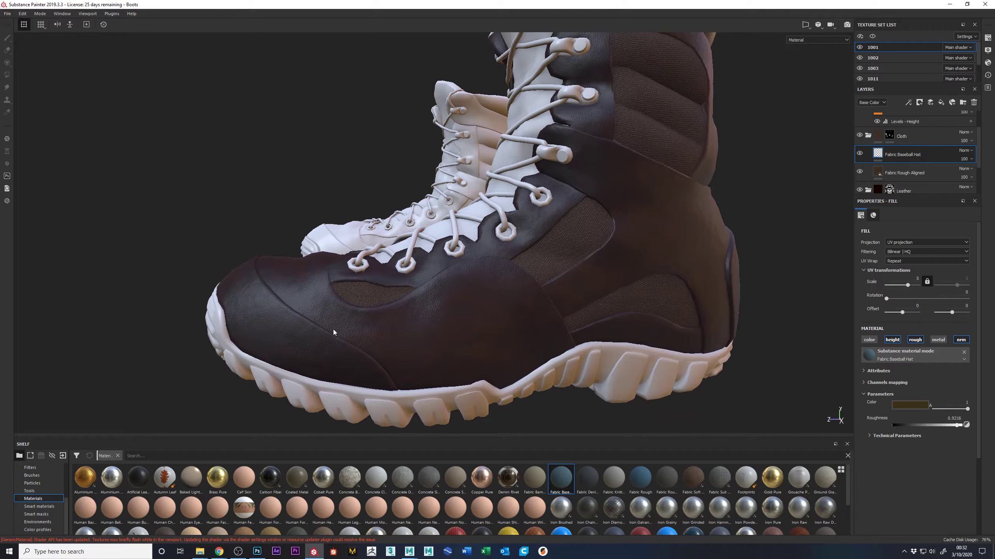
{"action": "left_click_drag", "start_coordinate": [333, 332], "coordinate": [383, 305], "text": "alt"}
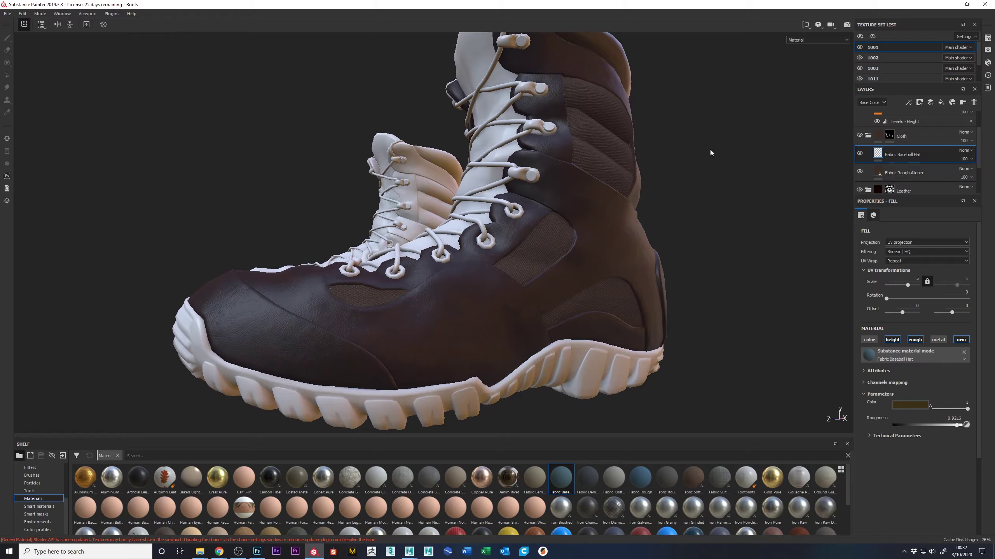
{"action": "scroll", "coordinate": [888, 148], "scroll_direction": "down", "scroll_amount": 2}
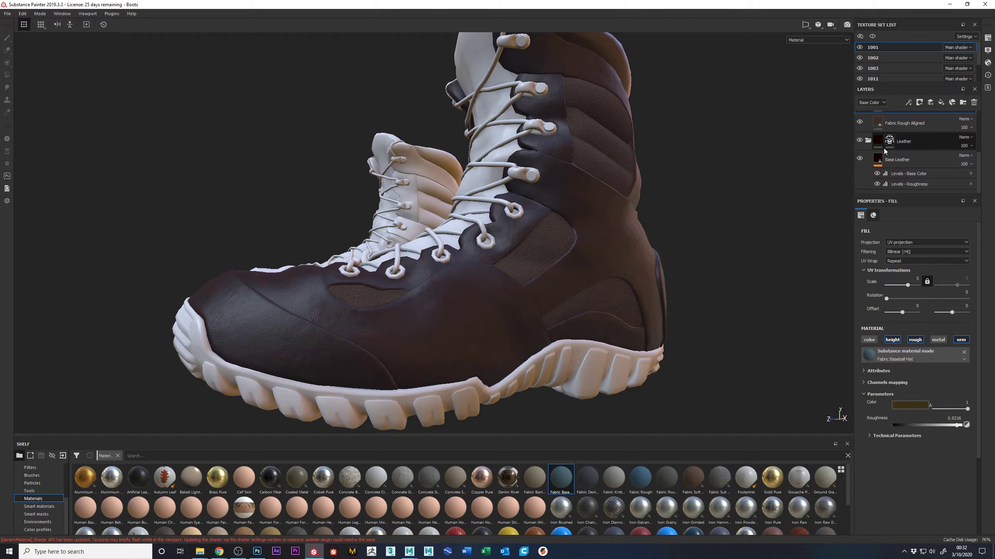
- Duplicate the Base Leather fill layer with Ctrl+D and retitle the copy 'Worn Leather'
{"action": "left_click", "coordinate": [901, 155]}
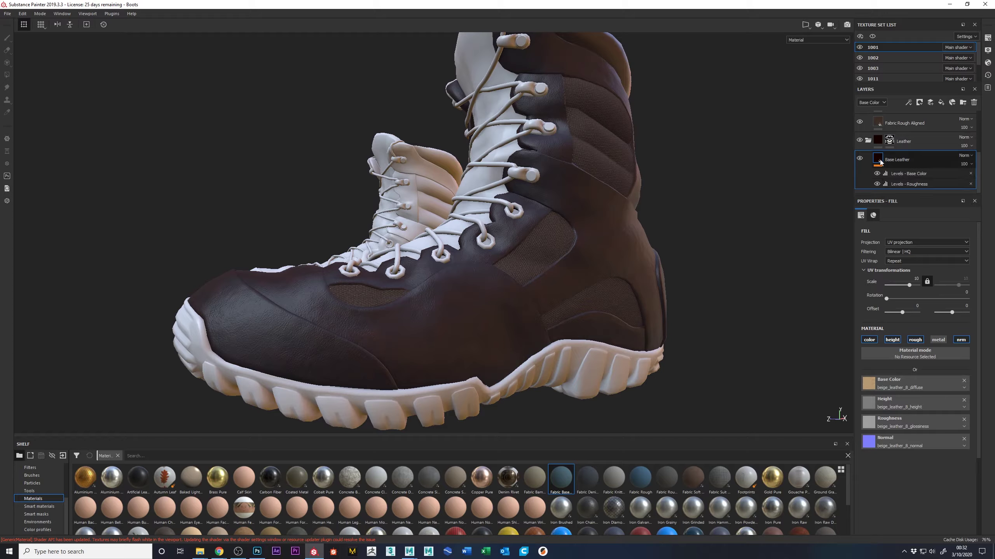
{"action": "mouse_move", "coordinate": [881, 162]}
{"action": "key", "text": "ctrl+d"}
{"action": "left_click_drag", "start_coordinate": [897, 159], "coordinate": [839, 126]}
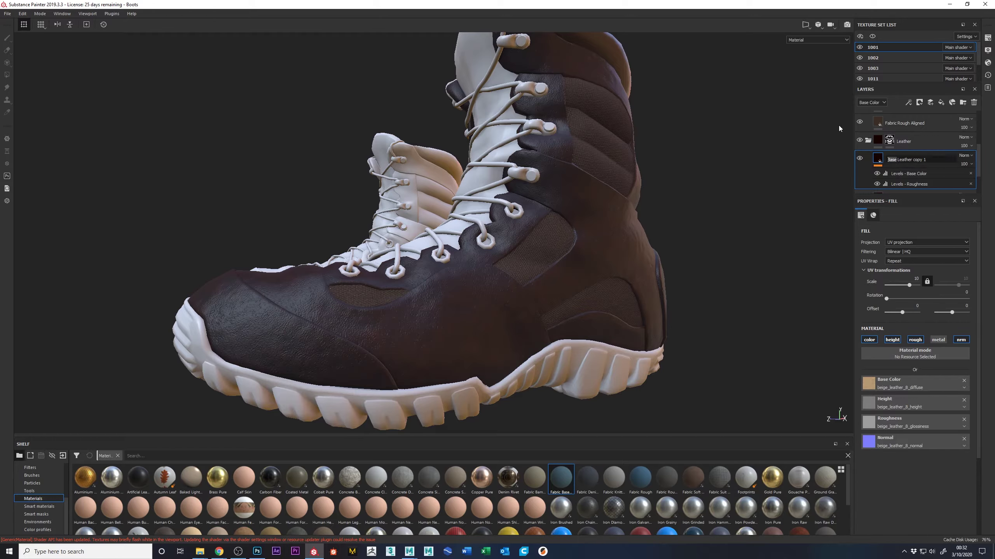
{"action": "type", "text": "Worn Leather"}
{"action": "key", "text": "Return"}
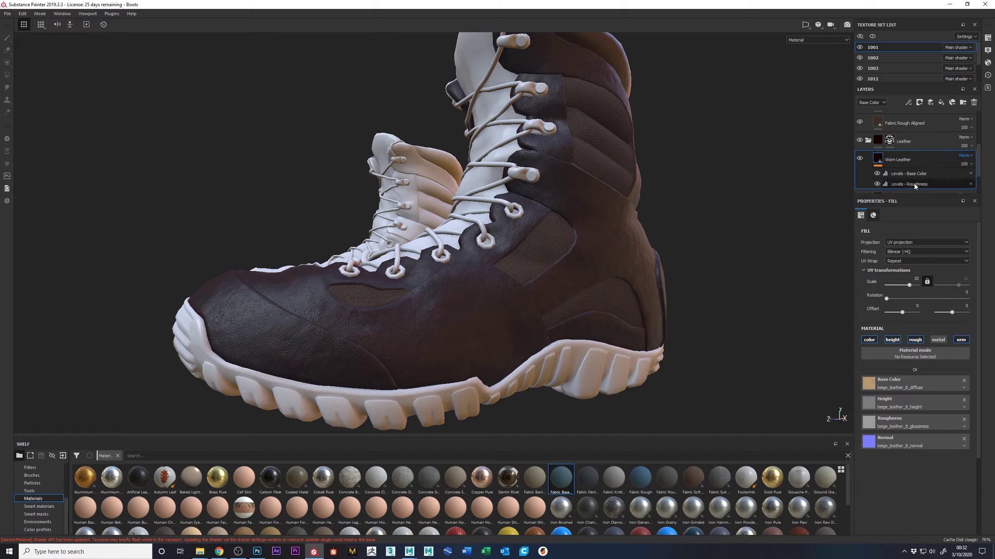
{"action": "left_click", "coordinate": [917, 173]}
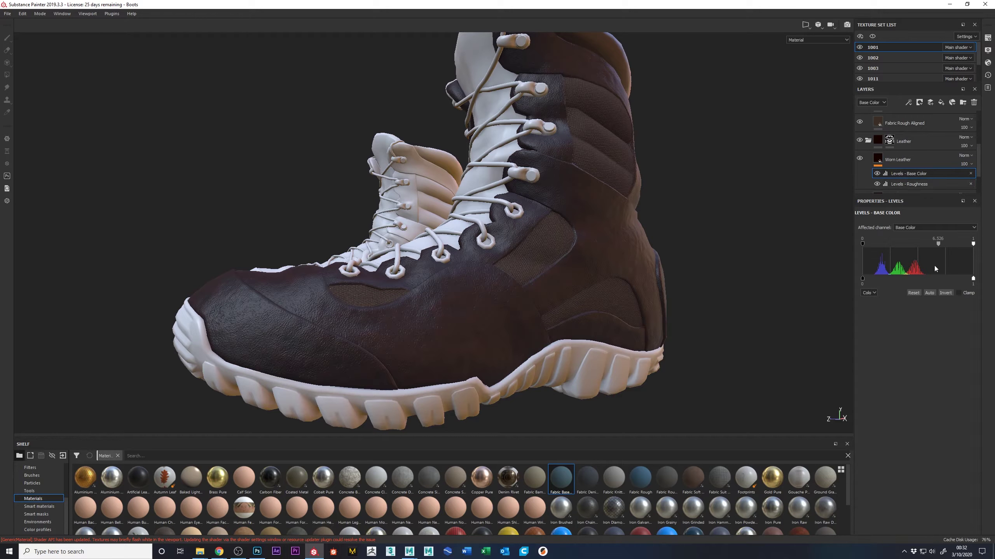
- Move Worn Leather's Levels - Base Color midtone to 2.842 for a lighter brown, then reselect the layer
{"action": "left_click_drag", "start_coordinate": [931, 242], "coordinate": [974, 242]}
{"action": "left_click_drag", "start_coordinate": [933, 245], "coordinate": [925, 244]}
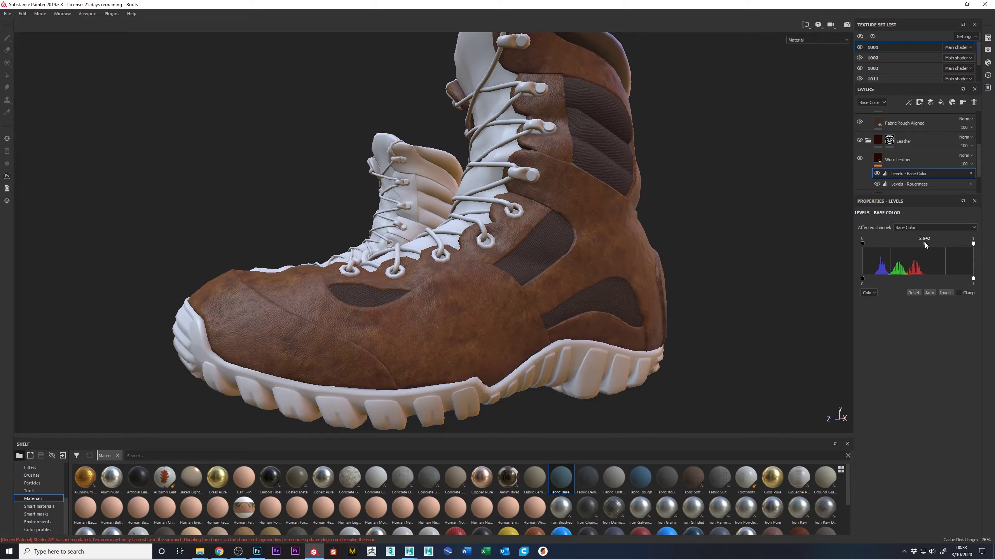
{"action": "left_click_drag", "start_coordinate": [644, 213], "coordinate": [596, 219], "text": "alt"}
{"action": "right_click_drag", "start_coordinate": [596, 219], "coordinate": [642, 233], "text": "alt"}
{"action": "left_click_drag", "start_coordinate": [642, 233], "coordinate": [632, 196], "text": "alt"}
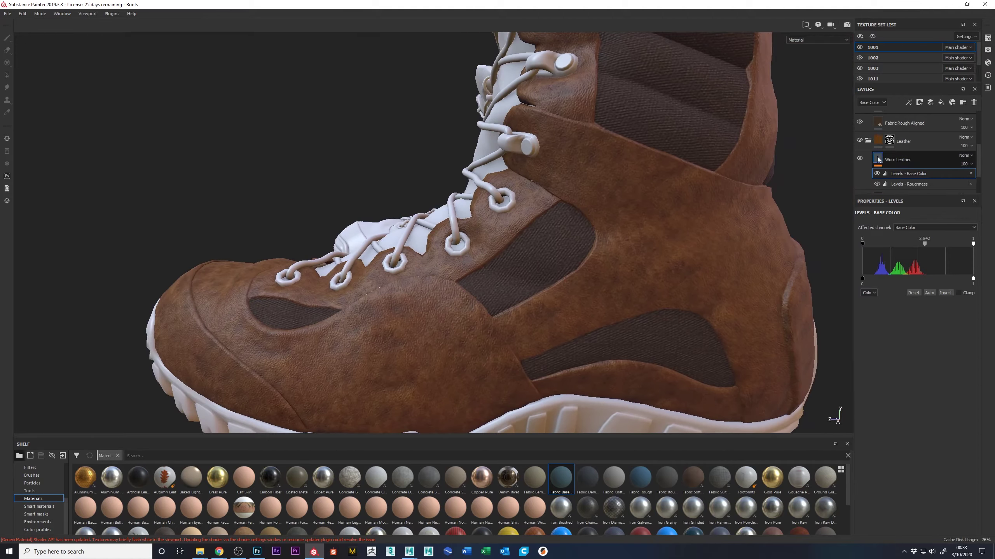
{"action": "scroll", "coordinate": [897, 161], "scroll_direction": "down", "scroll_amount": 2}
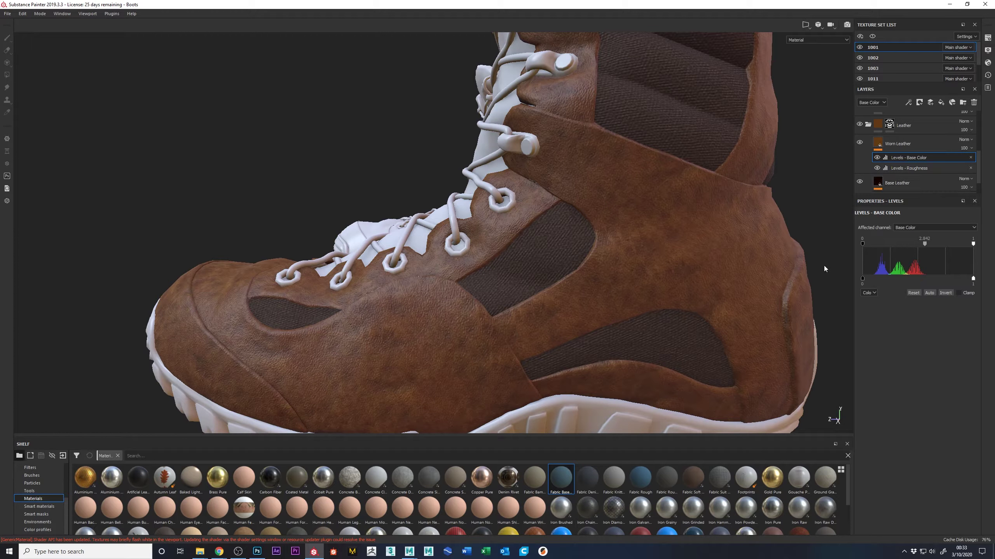
{"action": "left_click", "coordinate": [897, 148]}
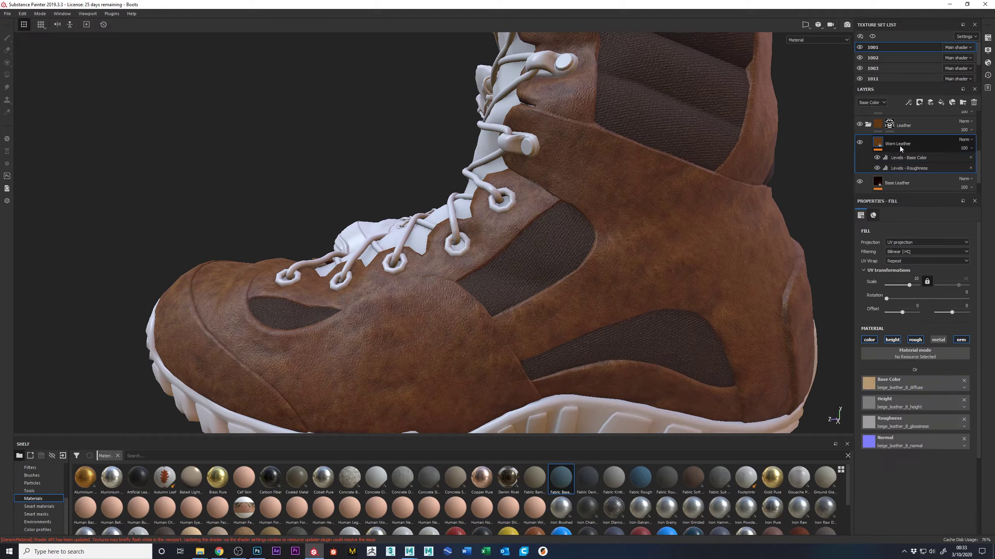
- Apply the Stains Scratches smart mask from the shelf to the Worn Leather layer
{"action": "left_click", "coordinate": [42, 514]}
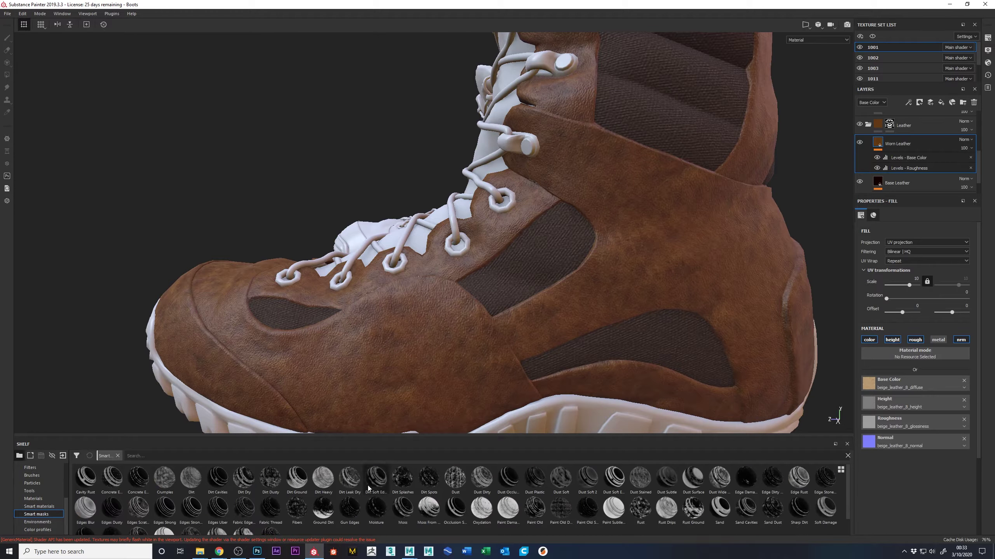
{"action": "scroll", "coordinate": [133, 499], "scroll_direction": "down", "scroll_amount": 1}
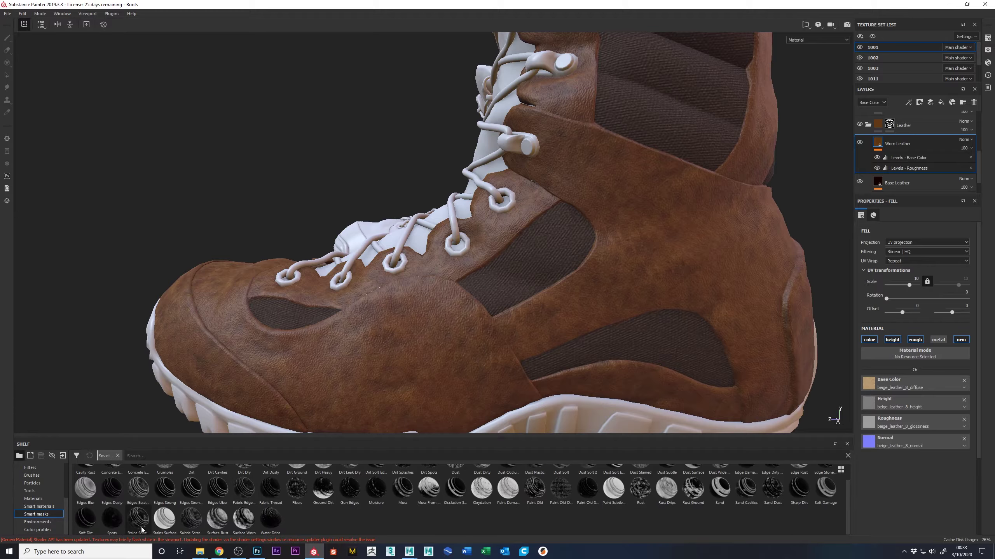
{"action": "mouse_move", "coordinate": [137, 525]}
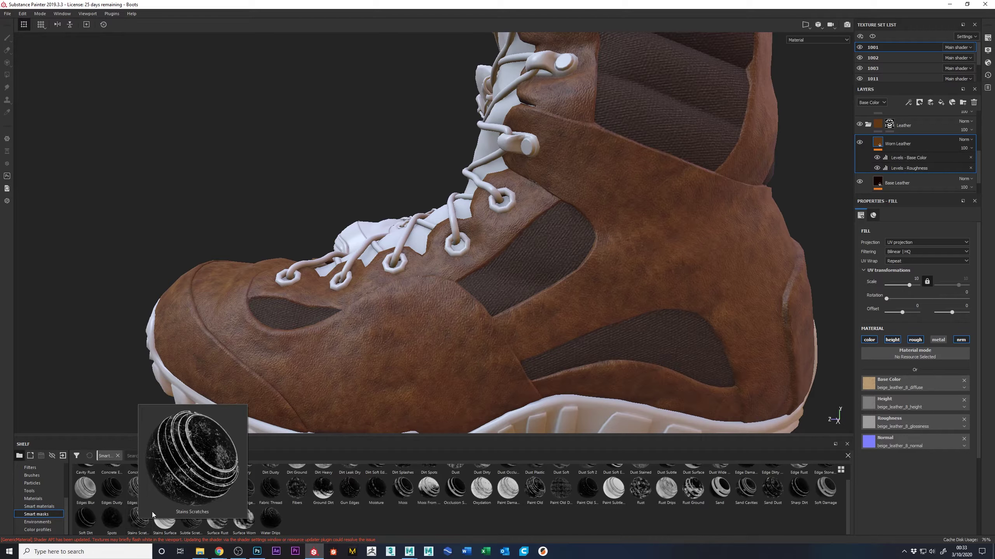
{"action": "left_click_drag", "start_coordinate": [137, 525], "coordinate": [885, 147]}
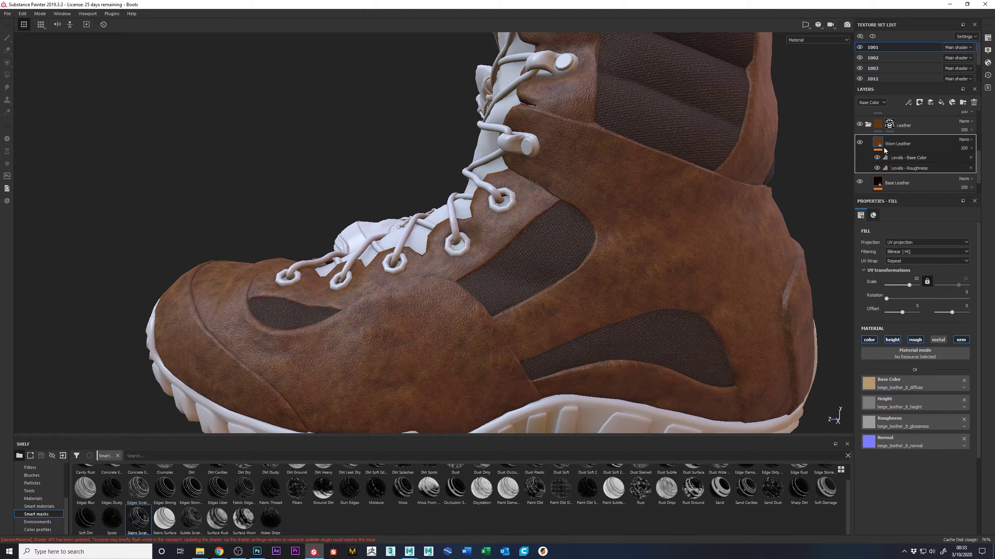
- Inspect the boot toe closely and toggle the wear mask off and on to compare
{"action": "middle_click_drag", "start_coordinate": [623, 258], "coordinate": [702, 202], "text": "alt"}
{"action": "left_click_drag", "start_coordinate": [501, 254], "coordinate": [677, 280], "text": "alt"}
{"action": "left_click_drag", "start_coordinate": [333, 298], "coordinate": [247, 271], "text": "alt"}
{"action": "mouse_move", "coordinate": [247, 270]}
{"action": "middle_mouse_down", "text": "alt"}
{"action": "mouse_move", "coordinate": [305, 260]}
{"action": "mouse_move", "coordinate": [344, 274]}
{"action": "mouse_move", "coordinate": [525, 252]}
{"action": "middle_mouse_up", "text": "alt"}
{"action": "left_click_drag", "start_coordinate": [525, 253], "coordinate": [521, 288], "text": "alt"}
{"action": "right_click_drag", "start_coordinate": [521, 289], "coordinate": [630, 348], "text": "alt"}
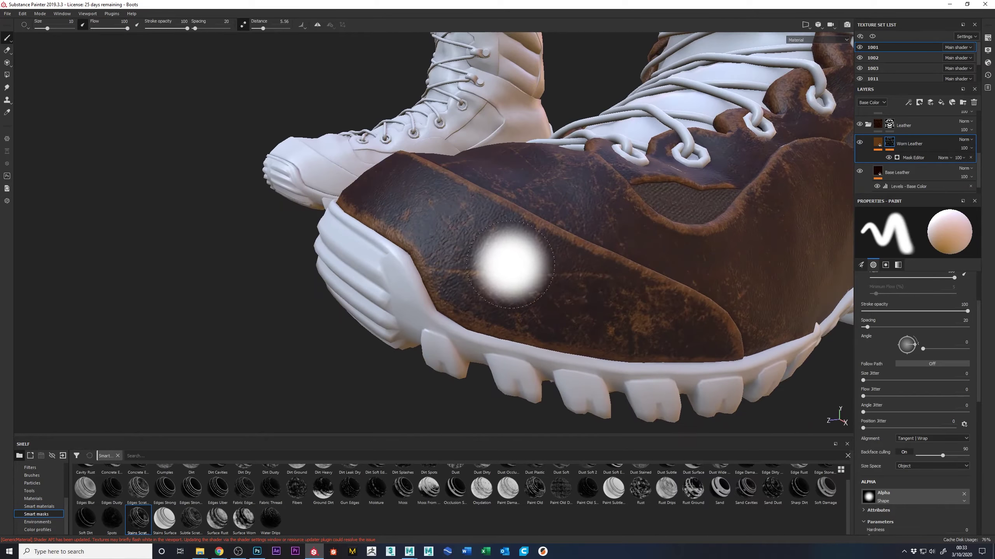
{"action": "mouse_move", "coordinate": [695, 314]}
{"action": "left_mouse_down", "text": "alt"}
{"action": "mouse_move", "coordinate": [471, 337]}
{"action": "mouse_move", "coordinate": [402, 295]}
{"action": "left_mouse_up", "text": "alt"}
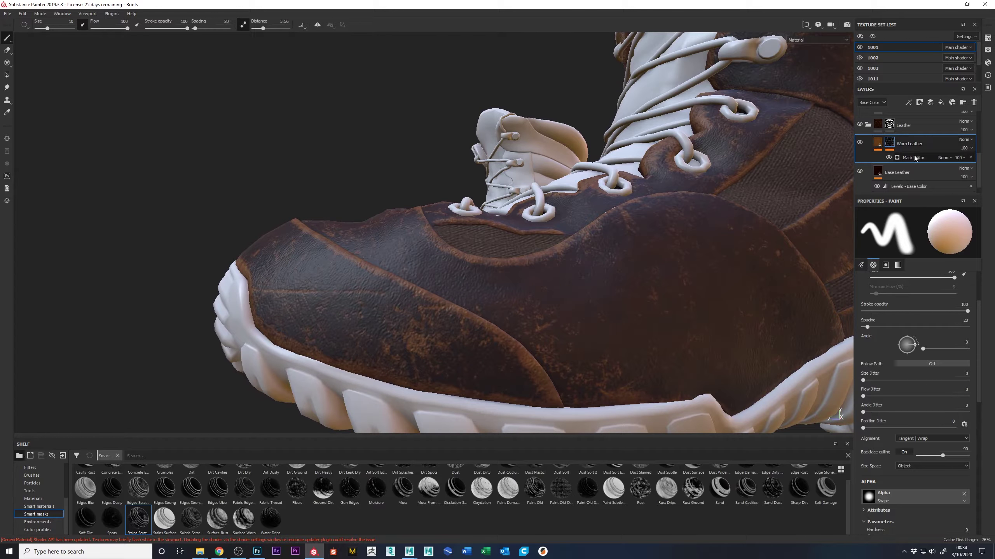
{"action": "left_click", "coordinate": [888, 157]}
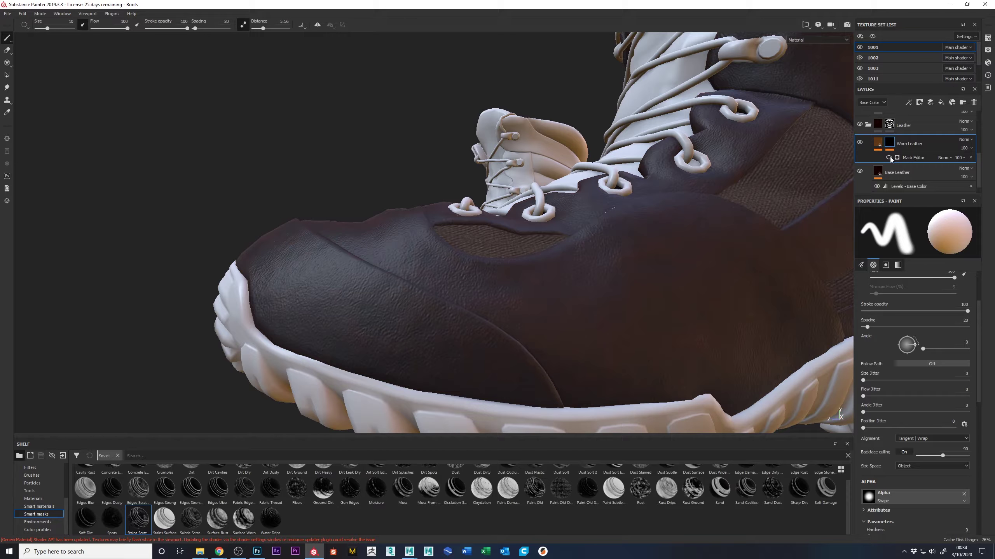
{"action": "left_click", "coordinate": [890, 159]}
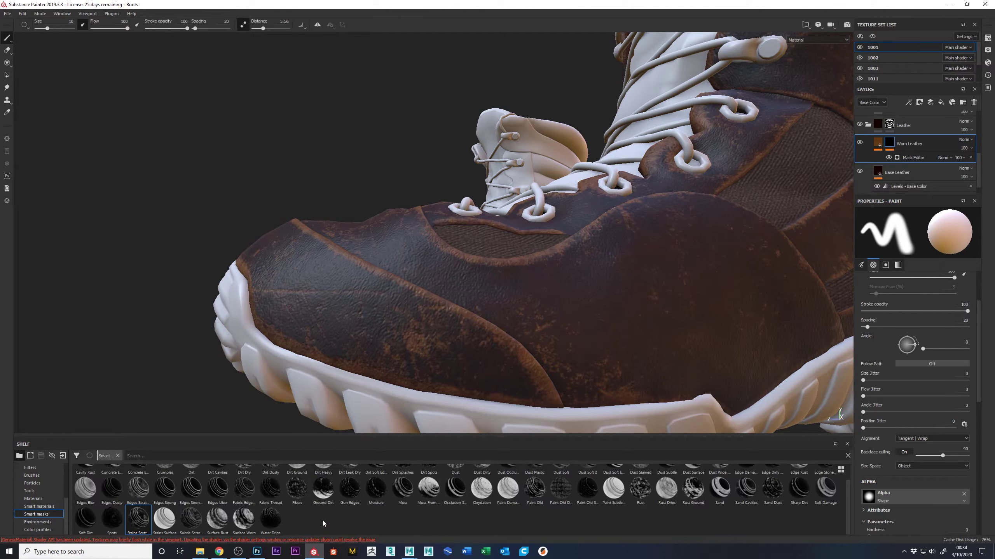
- Review the boots from several angles, then hide Worn Leather to compare the wear
{"action": "right_click_drag", "start_coordinate": [757, 205], "coordinate": [622, 206], "text": "alt"}
{"action": "left_click_drag", "start_coordinate": [622, 207], "coordinate": [744, 246], "text": "alt"}
{"action": "right_click_drag", "start_coordinate": [564, 226], "coordinate": [482, 230], "text": "alt"}
{"action": "mouse_move", "coordinate": [587, 239]}
{"action": "left_mouse_down", "text": "alt"}
{"action": "mouse_move", "coordinate": [675, 242]}
{"action": "mouse_move", "coordinate": [755, 271]}
{"action": "mouse_move", "coordinate": [856, 273]}
{"action": "left_mouse_up", "text": "alt"}
{"action": "middle_click_drag", "start_coordinate": [454, 280], "coordinate": [566, 261], "text": "alt"}
{"action": "mouse_move", "coordinate": [565, 260]}
{"action": "left_mouse_down", "text": "alt"}
{"action": "mouse_move", "coordinate": [496, 296]}
{"action": "mouse_move", "coordinate": [535, 284]}
{"action": "mouse_move", "coordinate": [418, 312]}
{"action": "left_mouse_up", "text": "alt"}
{"action": "middle_click_drag", "start_coordinate": [663, 187], "coordinate": [667, 218], "text": "alt"}
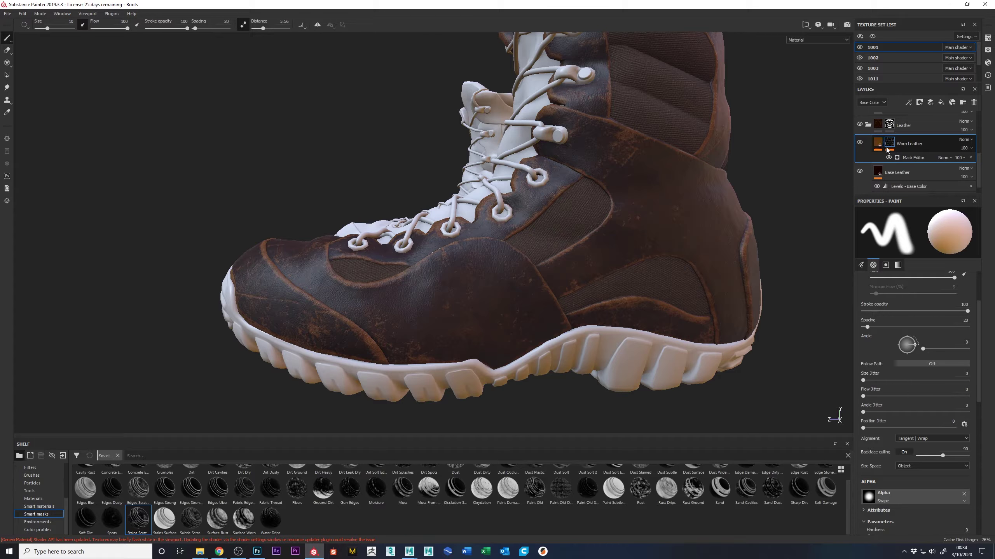
{"action": "left_click", "coordinate": [859, 142]}
- Show Worn Leather again and switch between its fill content and its mask
{"action": "left_click", "coordinate": [860, 143]}
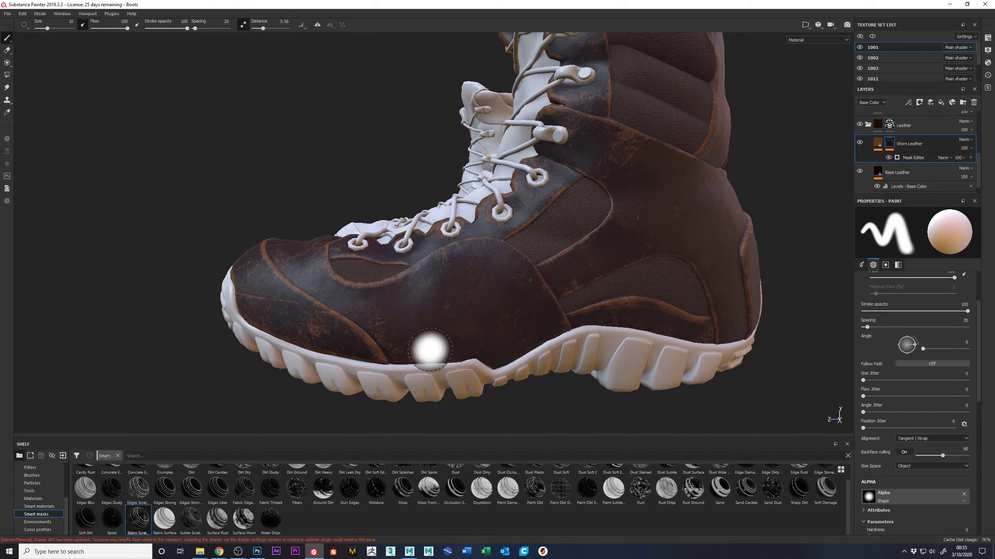
{"action": "left_click", "coordinate": [878, 144]}
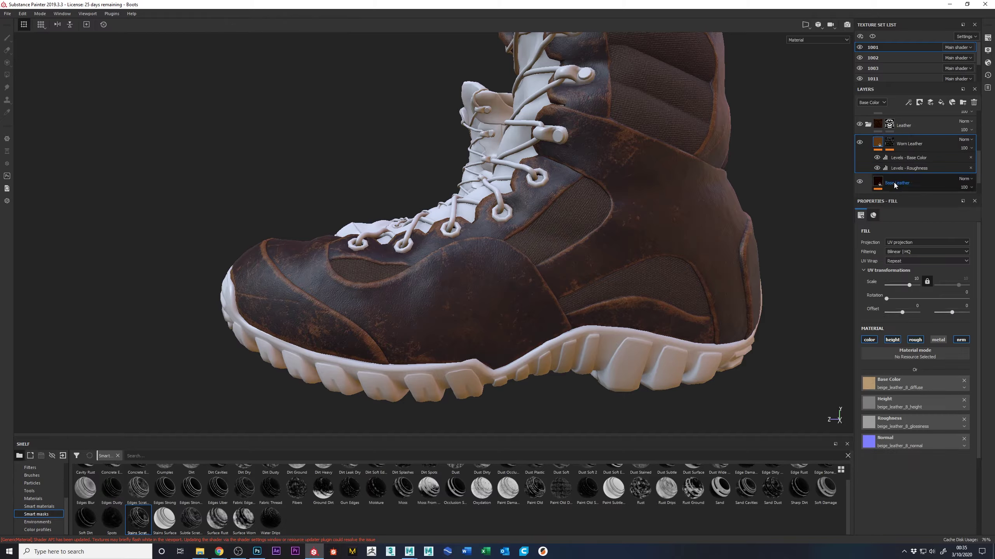
{"action": "left_click", "coordinate": [890, 148]}
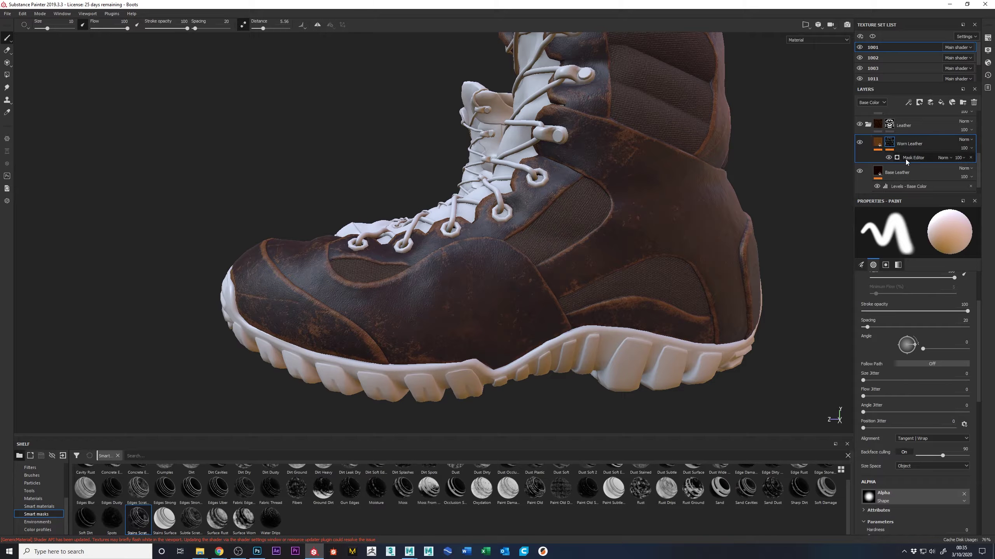
{"action": "left_click", "coordinate": [877, 144]}
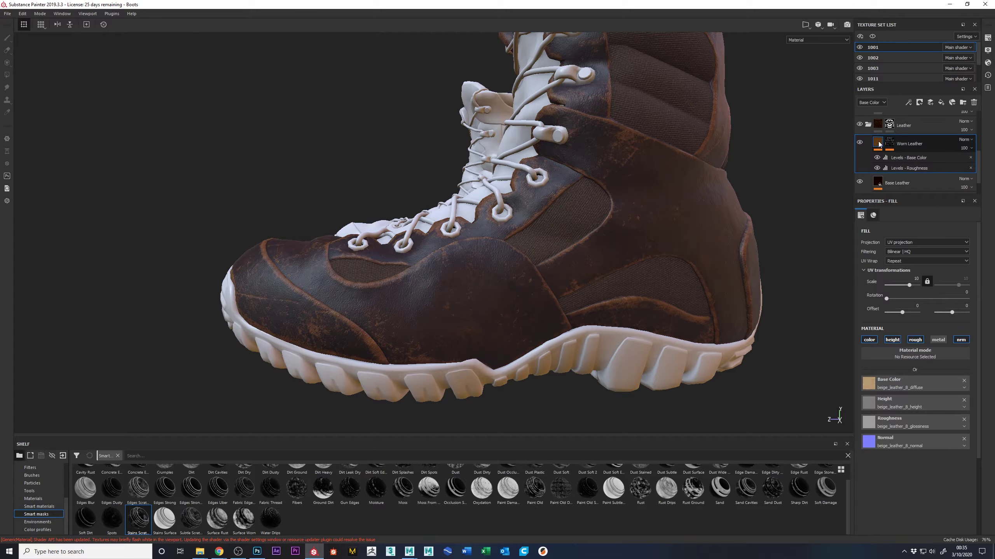
- Set Worn Leather's Roughness Levels midtone to 2.737, then select the layer's mask
{"action": "left_click", "coordinate": [902, 167]}
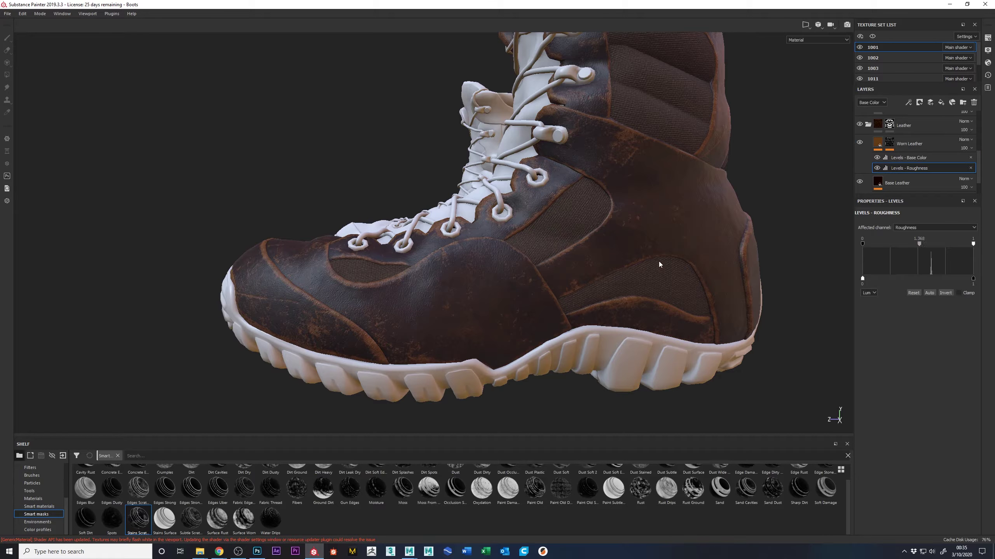
{"action": "left_click_drag", "start_coordinate": [916, 248], "coordinate": [923, 244]}
{"action": "middle_click_drag", "start_coordinate": [628, 235], "coordinate": [662, 220], "text": "alt"}
{"action": "right_click_drag", "start_coordinate": [662, 219], "coordinate": [831, 323], "text": "alt"}
{"action": "middle_click_drag", "start_coordinate": [458, 249], "coordinate": [593, 217], "text": "alt"}
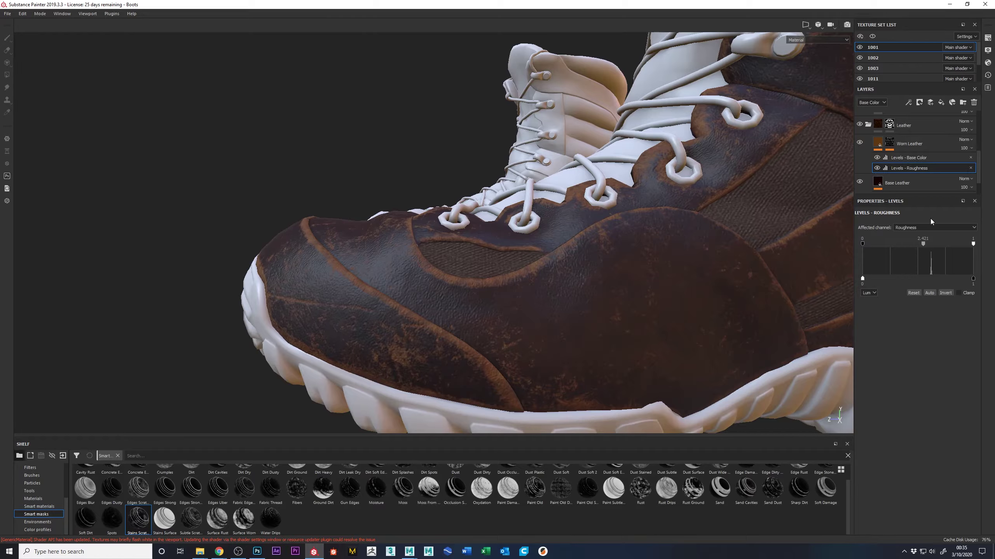
{"action": "mouse_move", "coordinate": [923, 244]}
{"action": "left_mouse_down"}
{"action": "mouse_move", "coordinate": [909, 245]}
{"action": "mouse_move", "coordinate": [925, 244]}
{"action": "left_mouse_up"}
{"action": "right_click_drag", "start_coordinate": [611, 288], "coordinate": [548, 266], "text": "alt"}
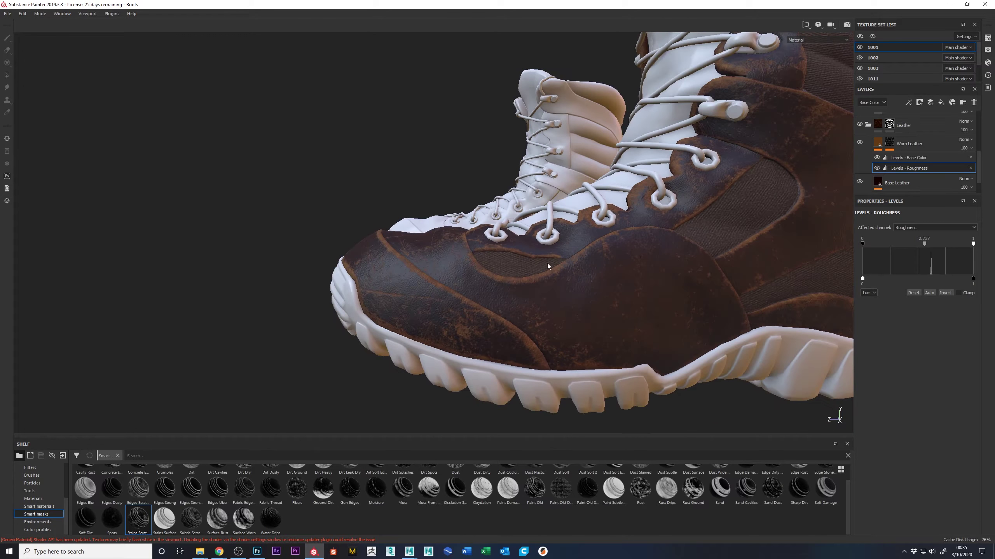
{"action": "middle_click_drag", "start_coordinate": [776, 282], "coordinate": [540, 292], "text": "alt"}
{"action": "left_click_drag", "start_coordinate": [540, 295], "coordinate": [573, 282], "text": "alt"}
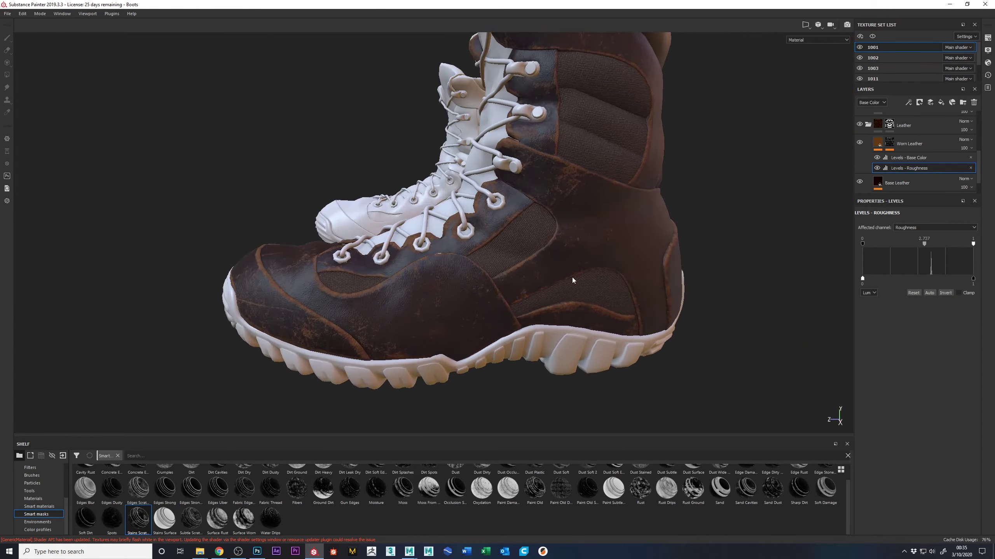
{"action": "left_click", "coordinate": [891, 144]}
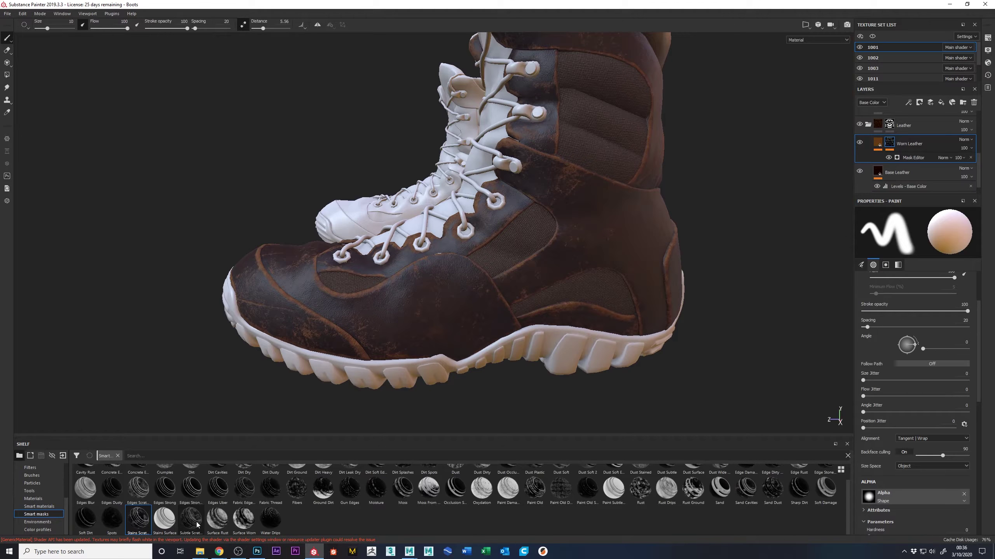
- Drop the Subtle Scratches smart mask onto Worn Leather and zoom in on the toe
{"action": "mouse_move", "coordinate": [197, 525]}
{"action": "left_click_drag", "start_coordinate": [193, 524], "coordinate": [888, 144]}
{"action": "left_click_drag", "start_coordinate": [349, 300], "coordinate": [231, 243], "text": "alt"}
{"action": "right_click_drag", "start_coordinate": [231, 242], "coordinate": [500, 325], "text": "alt"}
{"action": "mouse_move", "coordinate": [500, 325]}
{"action": "left_mouse_down", "text": "alt"}
{"action": "mouse_move", "coordinate": [376, 344]}
{"action": "mouse_move", "coordinate": [369, 331]}
{"action": "left_mouse_up", "text": "alt"}
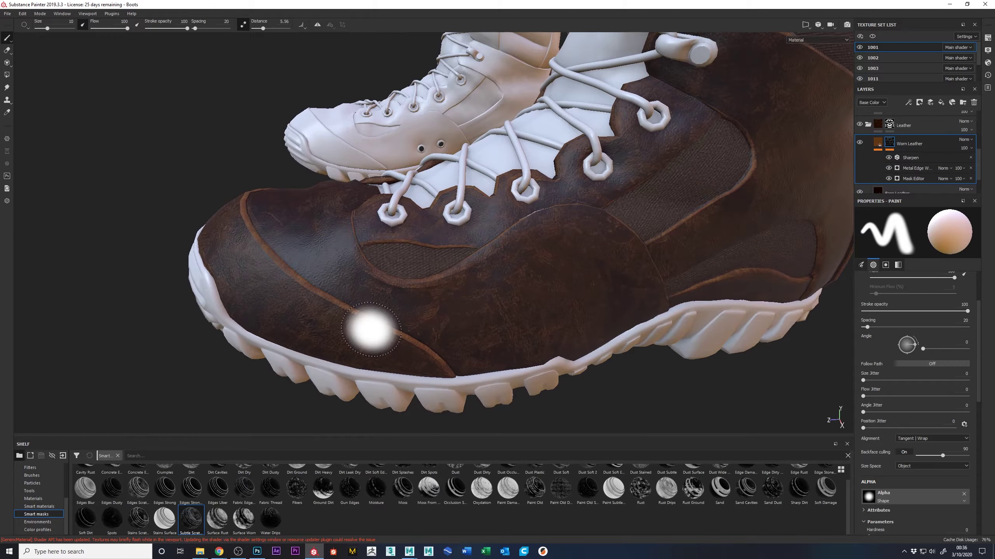
- Try a Multiply blend on Metal Edge Wear, toggling the effect to compare the look
{"action": "left_click", "coordinate": [943, 168]}
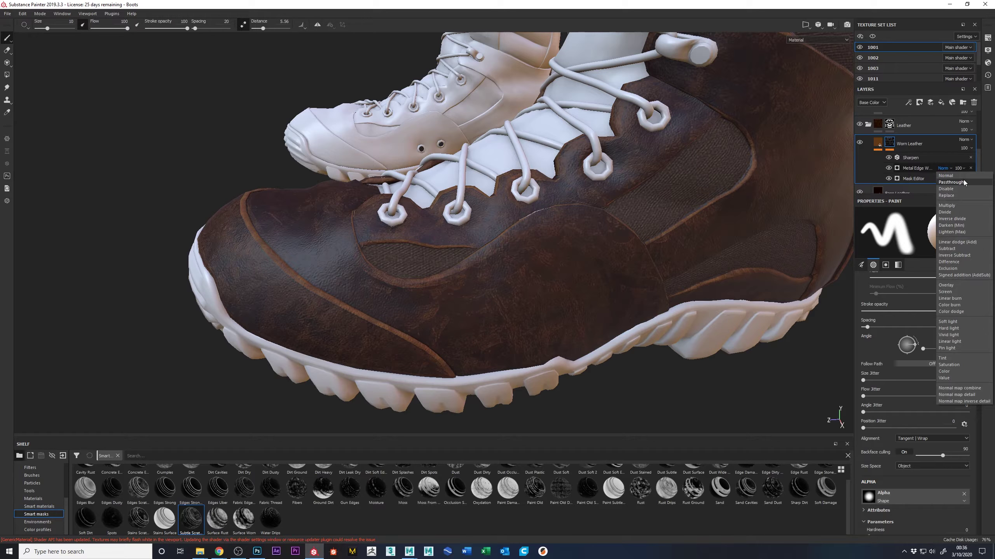
{"action": "left_click", "coordinate": [954, 205]}
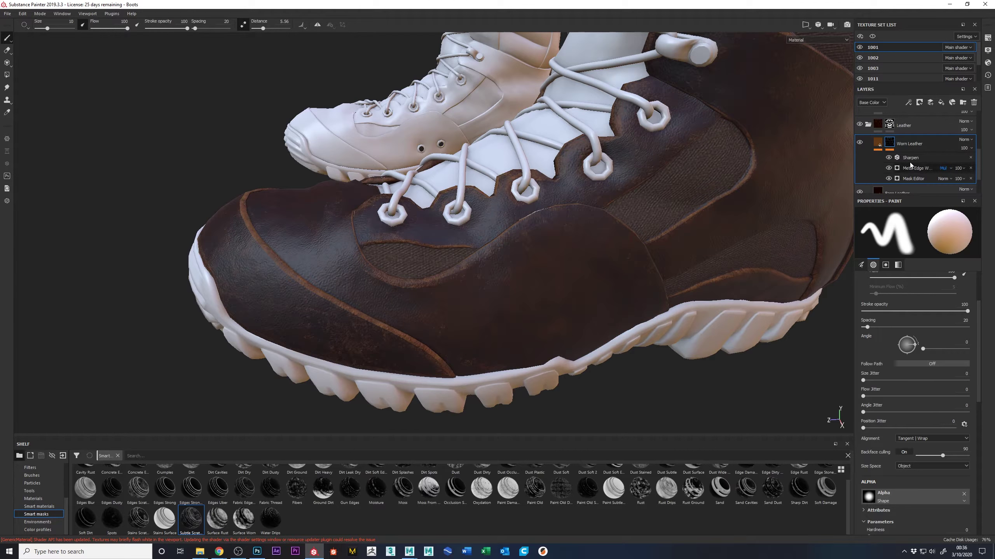
{"action": "left_click", "coordinate": [888, 168]}
{"action": "left_click", "coordinate": [889, 168]}
{"action": "left_click", "coordinate": [888, 168]}
{"action": "left_click", "coordinate": [888, 168]}
{"action": "left_click", "coordinate": [888, 168]}
{"action": "left_click_drag", "start_coordinate": [628, 333], "coordinate": [476, 296], "text": "alt"}
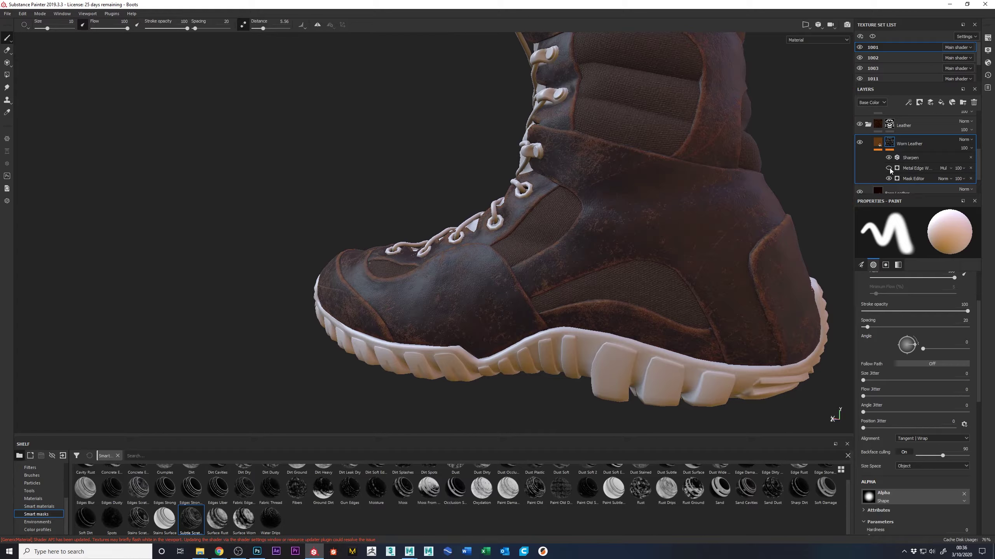
{"action": "left_click", "coordinate": [888, 168]}
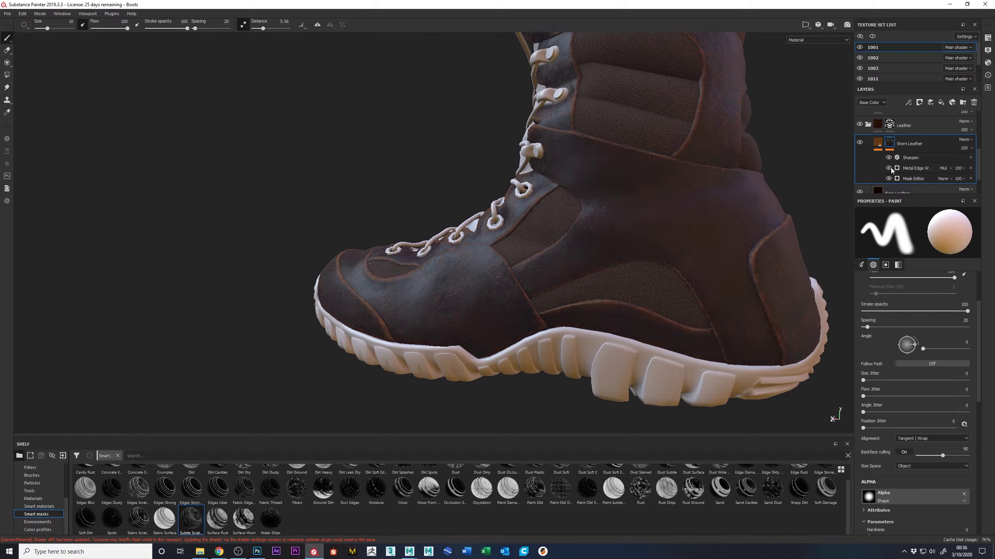
- Switch the Metal Edge Wear blend mode to Linear dodge
{"action": "left_click_drag", "start_coordinate": [488, 247], "coordinate": [548, 257], "text": "alt"}
{"action": "middle_click_drag", "start_coordinate": [548, 257], "coordinate": [618, 270], "text": "alt"}
{"action": "right_click_drag", "start_coordinate": [618, 270], "coordinate": [681, 297], "text": "alt"}
{"action": "middle_click_drag", "start_coordinate": [657, 298], "coordinate": [605, 214], "text": "alt"}
{"action": "left_click_drag", "start_coordinate": [605, 213], "coordinate": [599, 211], "text": "alt"}
{"action": "left_click", "coordinate": [944, 168]}
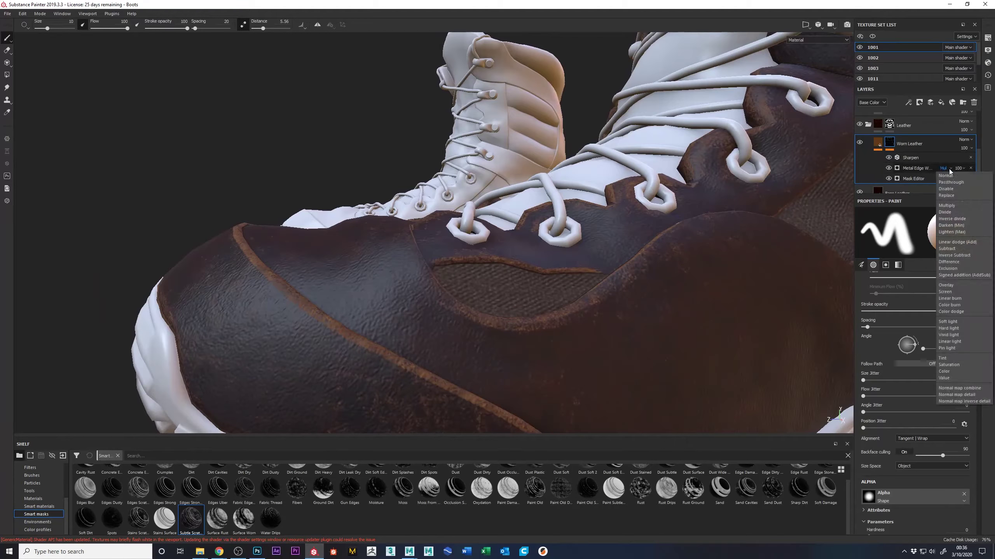
{"action": "left_click", "coordinate": [962, 242]}
- Toggle Metal Edge Wear on and off across the whole boot to compare
{"action": "right_click_drag", "start_coordinate": [743, 286], "coordinate": [319, 171], "text": "alt"}
{"action": "middle_click_drag", "start_coordinate": [801, 304], "coordinate": [552, 267], "text": "alt"}
{"action": "left_click_drag", "start_coordinate": [552, 266], "coordinate": [502, 301], "text": "alt"}
{"action": "left_click", "coordinate": [889, 169]}
{"action": "left_click", "coordinate": [888, 169]}
{"action": "left_click", "coordinate": [888, 169]}
{"action": "left_click", "coordinate": [888, 168]}
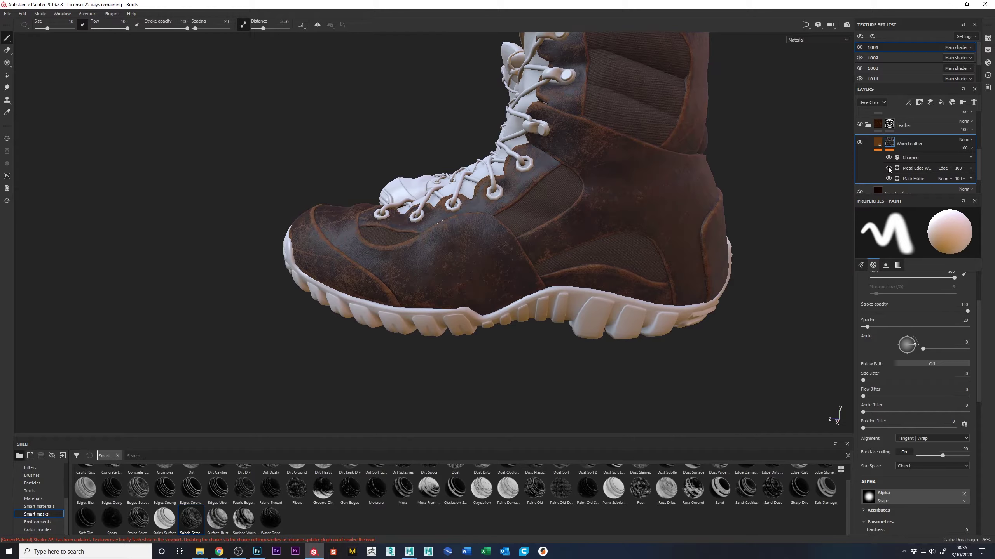
{"action": "left_click", "coordinate": [888, 168]}
{"action": "left_click", "coordinate": [889, 168]}
{"action": "left_click_drag", "start_coordinate": [443, 244], "coordinate": [788, 308], "text": "alt"}
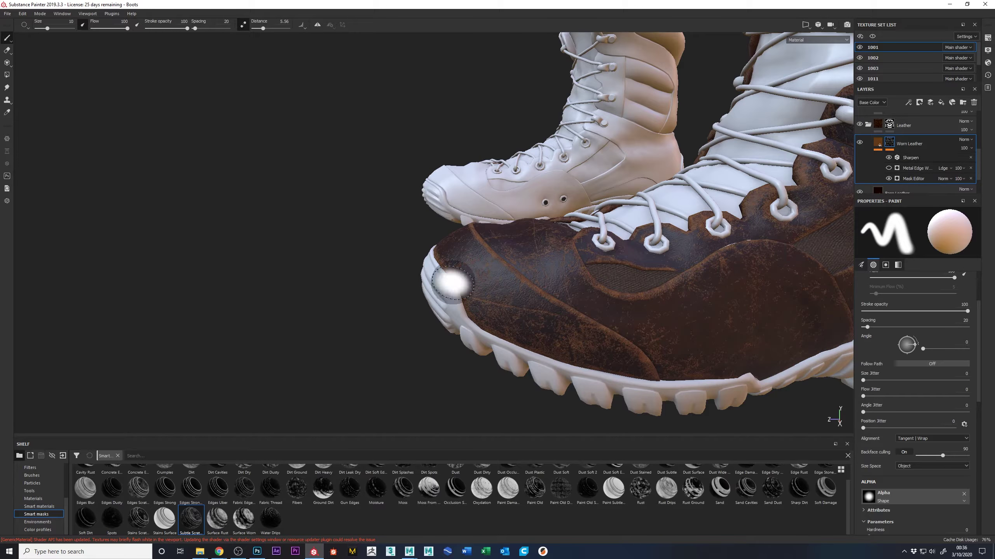
- Delete the Sharpen filter from the mask and set Metal Edge Wear opacity to 80
{"action": "left_click", "coordinate": [971, 158]}
{"action": "left_click_drag", "start_coordinate": [660, 271], "coordinate": [575, 236], "text": "alt"}
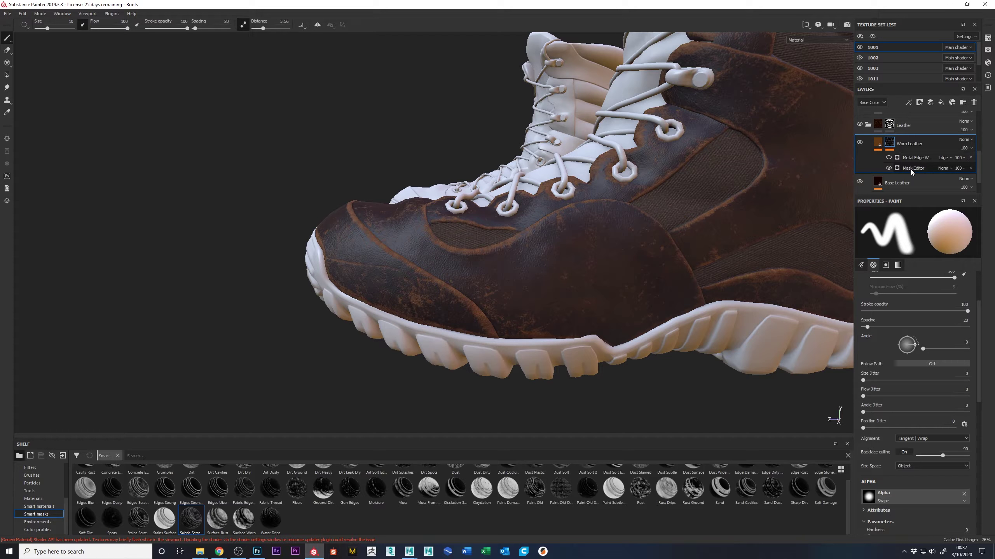
{"action": "left_click", "coordinate": [888, 157]}
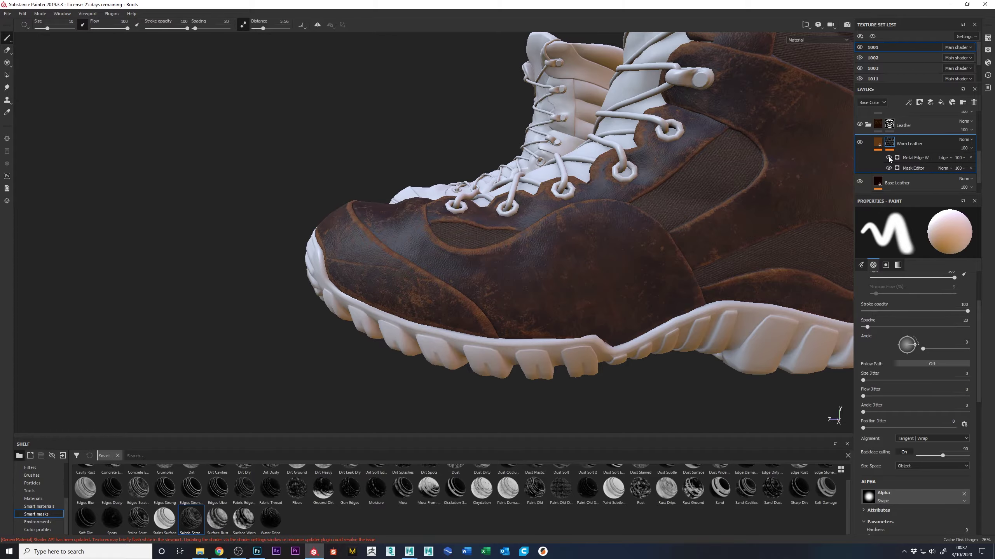
{"action": "left_click_drag", "start_coordinate": [698, 138], "coordinate": [707, 162], "text": "alt"}
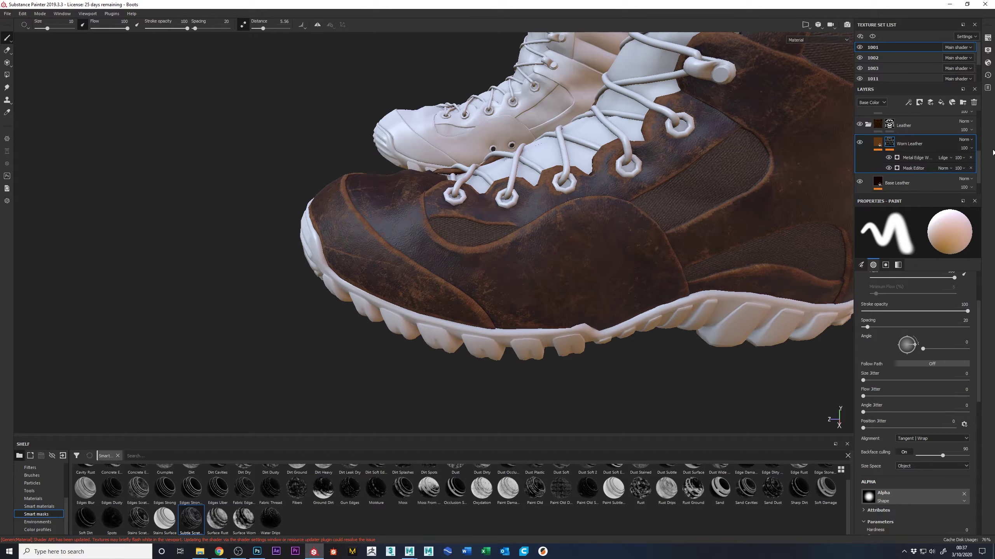
{"action": "left_click", "coordinate": [963, 159]}
{"action": "left_click_drag", "start_coordinate": [990, 172], "coordinate": [886, 170]}
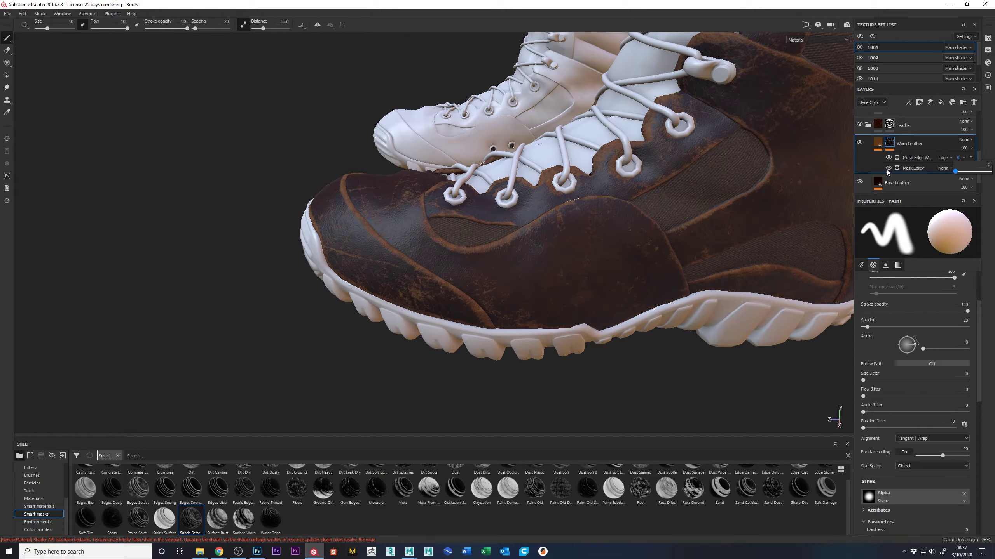
{"action": "left_click_drag", "start_coordinate": [958, 169], "coordinate": [983, 174]}
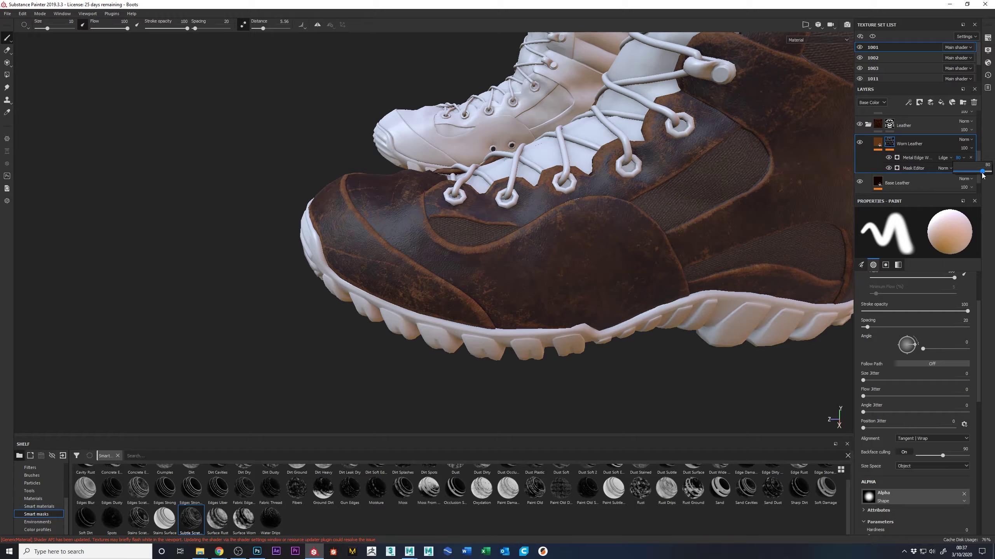
- Set Metal Edge Wear's Wear Level to 0.47, briefly testing mask inversion
{"action": "left_click", "coordinate": [914, 158]}
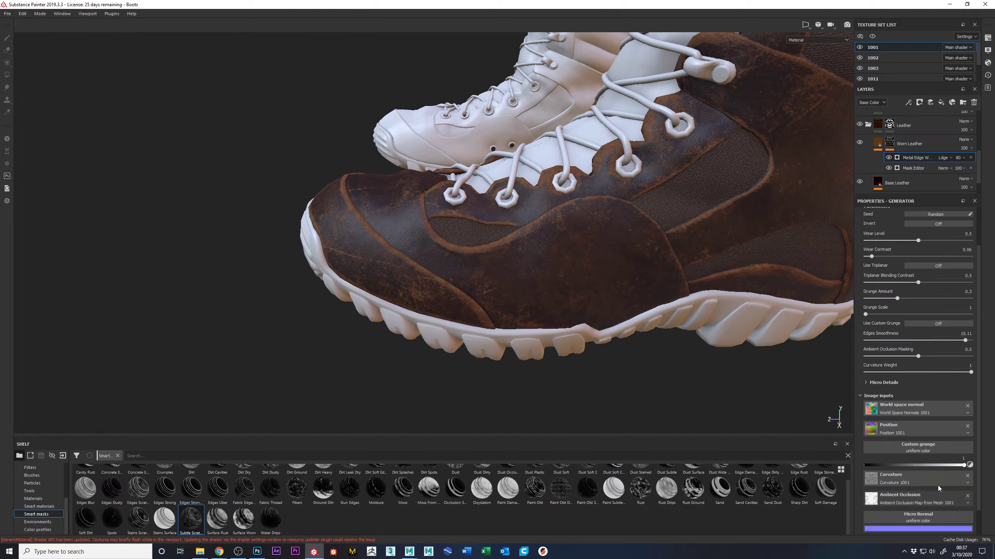
{"action": "scroll", "coordinate": [916, 313], "scroll_direction": "up", "scroll_amount": 3}
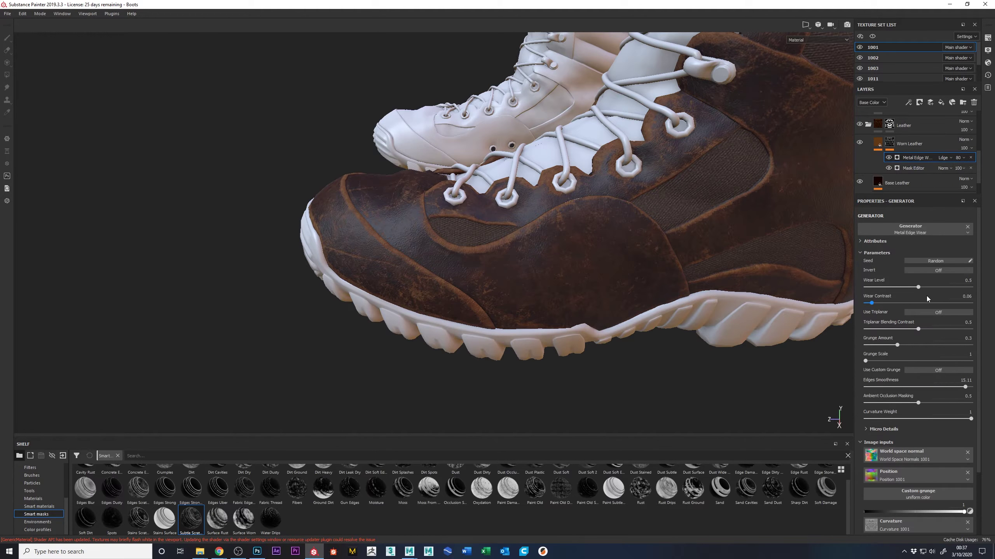
{"action": "right_click_drag", "start_coordinate": [517, 288], "coordinate": [826, 338], "text": "alt"}
{"action": "left_click_drag", "start_coordinate": [630, 324], "coordinate": [606, 312], "text": "alt"}
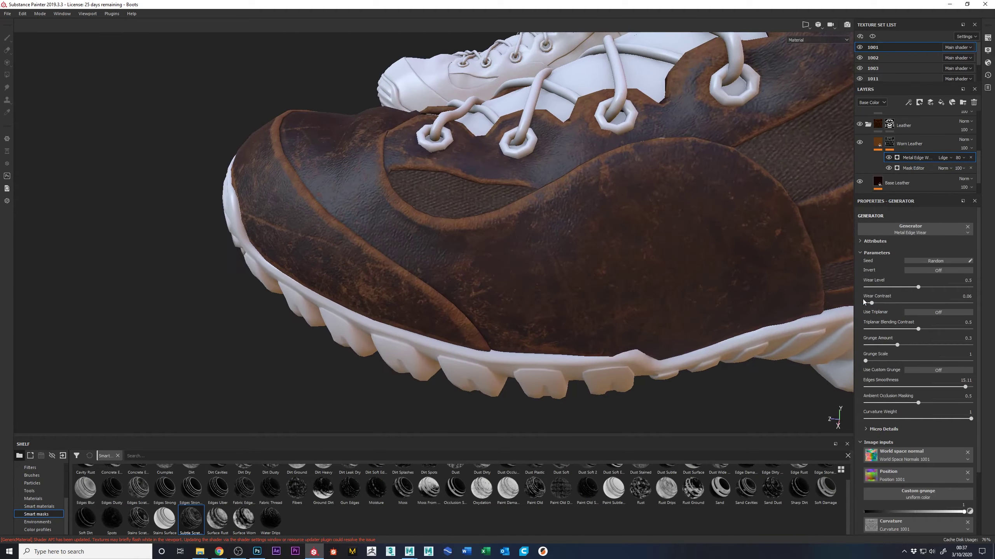
{"action": "left_click", "coordinate": [943, 270]}
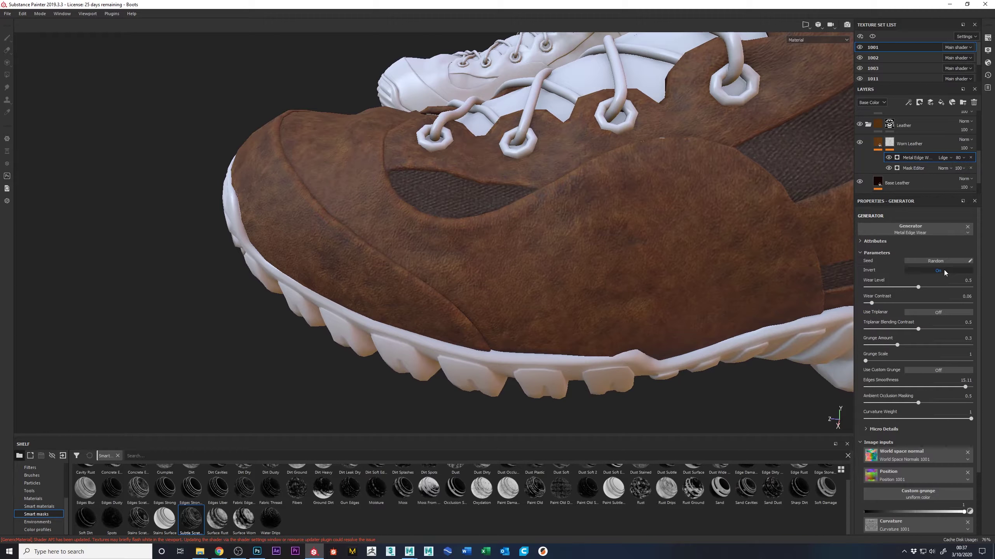
{"action": "left_click", "coordinate": [939, 271]}
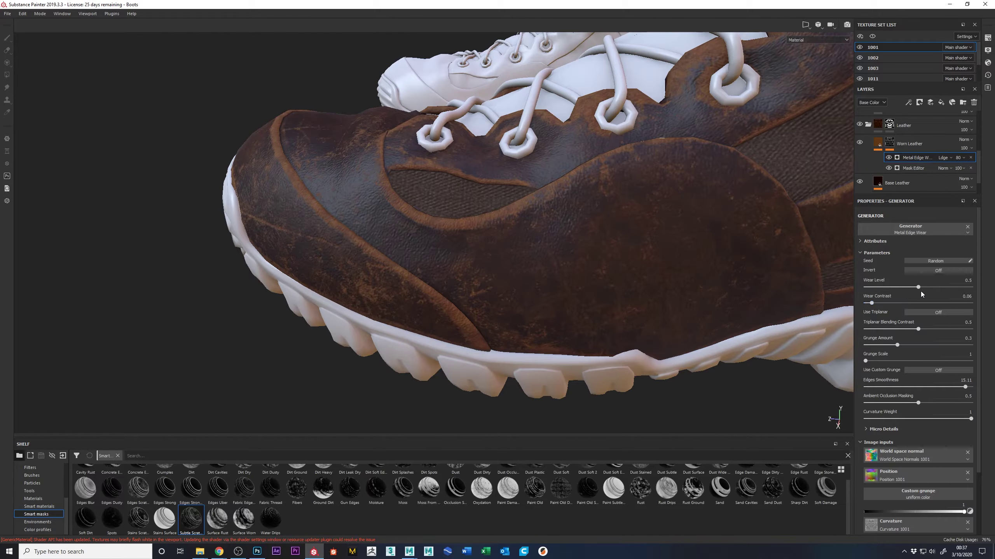
{"action": "mouse_move", "coordinate": [918, 287]}
{"action": "left_mouse_down"}
{"action": "mouse_move", "coordinate": [897, 287]}
{"action": "mouse_move", "coordinate": [961, 288]}
{"action": "mouse_move", "coordinate": [915, 294]}
{"action": "left_mouse_up"}
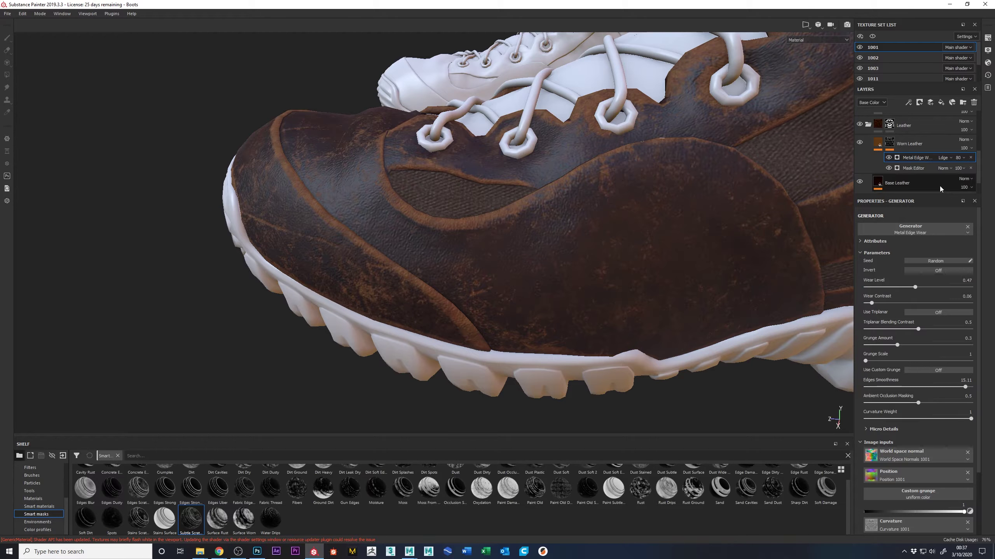
- In the Mask Editor, set Texture 0.58 and Global Contrast 0.8, keep Curvature 1, add Ambient Occlusion
{"action": "left_click", "coordinate": [913, 170]}
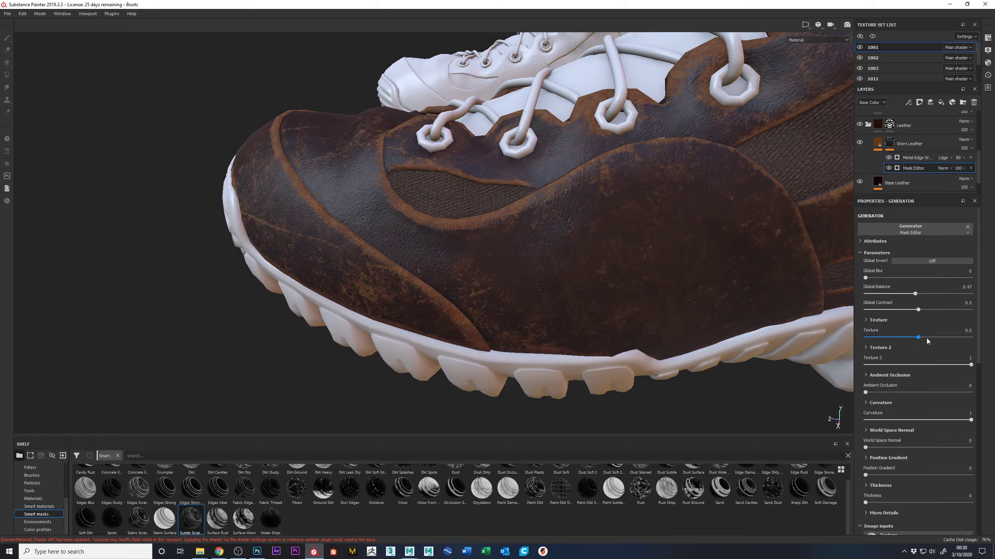
{"action": "left_click_drag", "start_coordinate": [967, 346], "coordinate": [928, 345]}
{"action": "left_click_drag", "start_coordinate": [919, 310], "coordinate": [950, 320]}
{"action": "left_click_drag", "start_coordinate": [972, 422], "coordinate": [938, 424]}
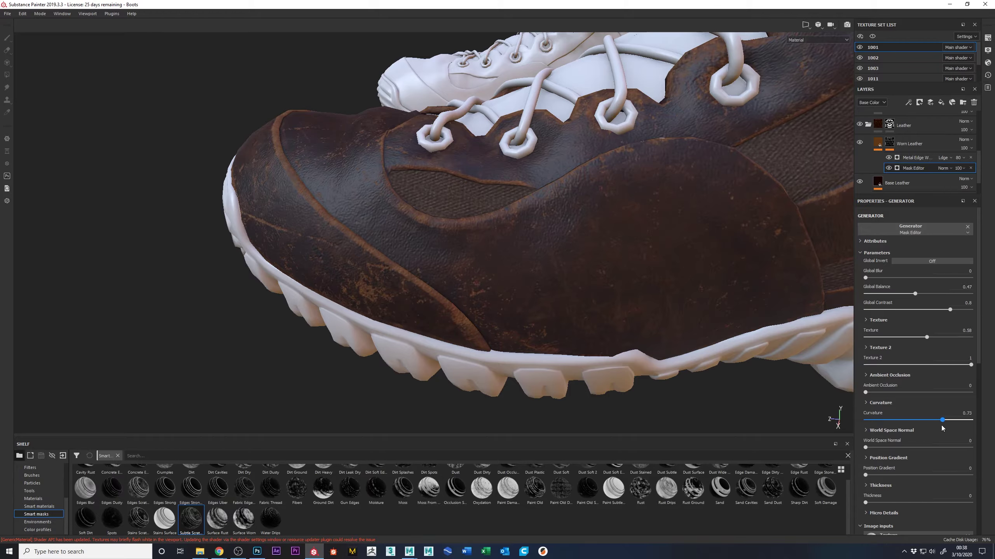
{"action": "left_click", "coordinate": [973, 426]}
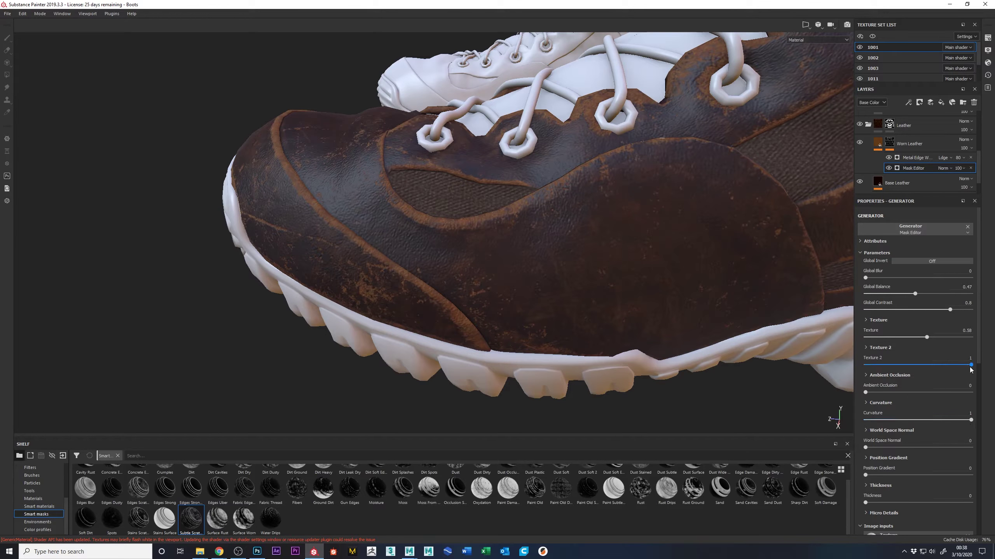
{"action": "left_click_drag", "start_coordinate": [870, 393], "coordinate": [908, 397]}
- Scroll through the mask settings and orbit to a side-on view of both boots
{"action": "scroll", "coordinate": [888, 460], "scroll_direction": "down", "scroll_amount": 2}
{"action": "scroll", "coordinate": [887, 463], "scroll_direction": "down", "scroll_amount": 2}
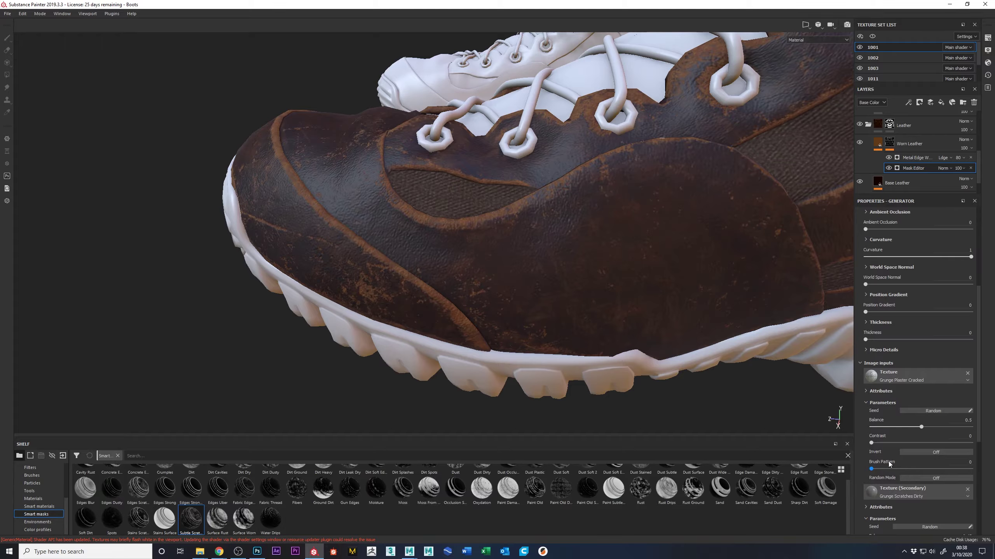
{"action": "scroll", "coordinate": [918, 441], "scroll_direction": "down", "scroll_amount": 3}
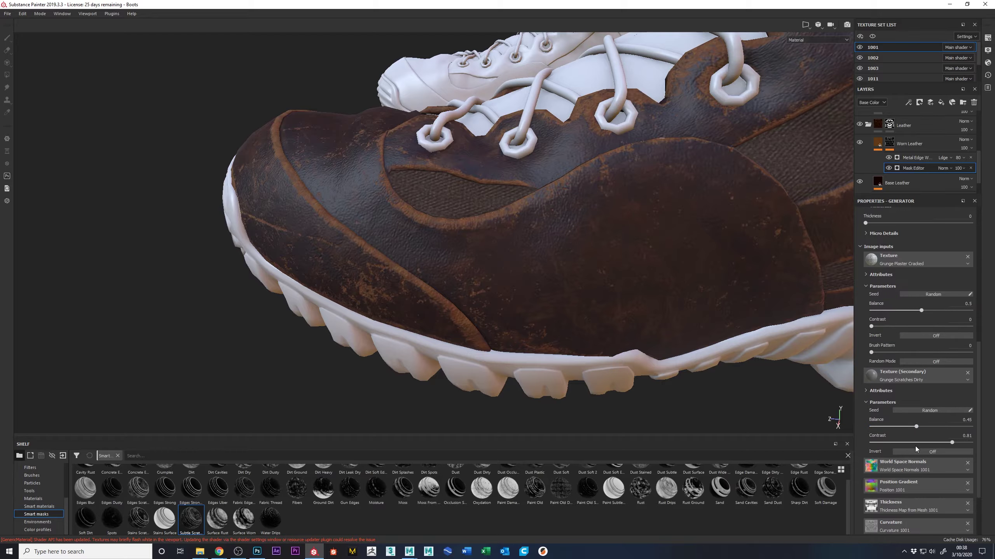
{"action": "scroll", "coordinate": [916, 444], "scroll_direction": "up", "scroll_amount": 3}
{"action": "right_click_drag", "start_coordinate": [610, 250], "coordinate": [520, 223], "text": "alt"}
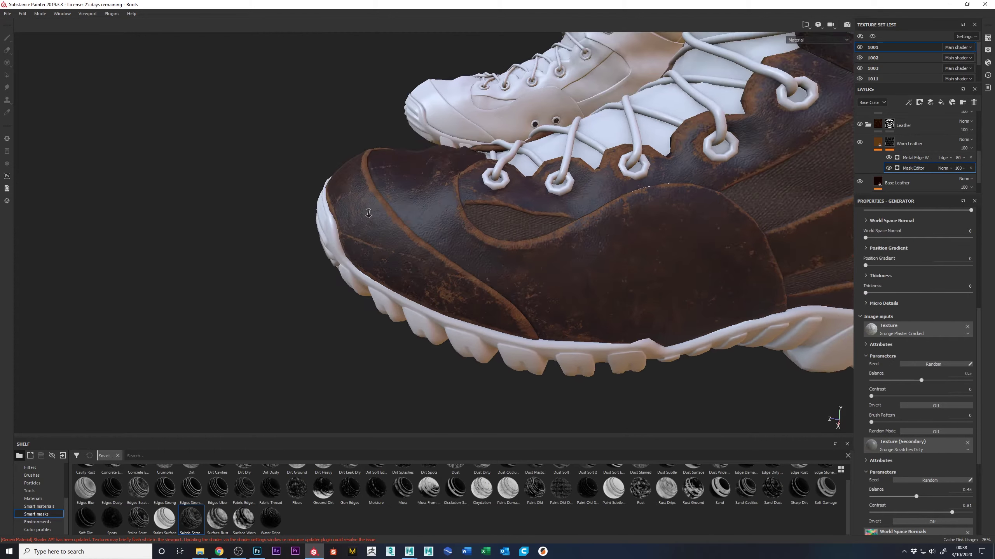
{"action": "left_click_drag", "start_coordinate": [521, 223], "coordinate": [588, 291], "text": "alt"}
{"action": "middle_click_drag", "start_coordinate": [545, 212], "coordinate": [655, 360], "text": "alt"}
{"action": "left_click_drag", "start_coordinate": [656, 359], "coordinate": [818, 300], "text": "alt"}
{"action": "left_click_drag", "start_coordinate": [682, 325], "coordinate": [646, 325], "text": "alt"}
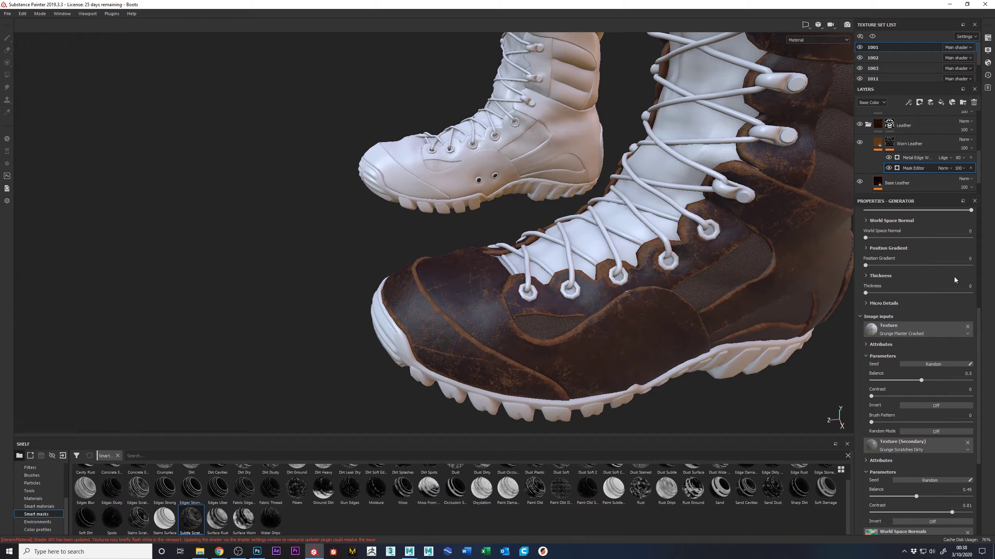
- Undo the last slider change and nudge Metal Edge Wear's Wear Level from 0.44 to 0.46
{"action": "scroll", "coordinate": [921, 372], "scroll_direction": "up", "scroll_amount": 3}
{"action": "scroll", "coordinate": [920, 372], "scroll_direction": "up", "scroll_amount": 3}
{"action": "key", "text": "ctrl+z"}
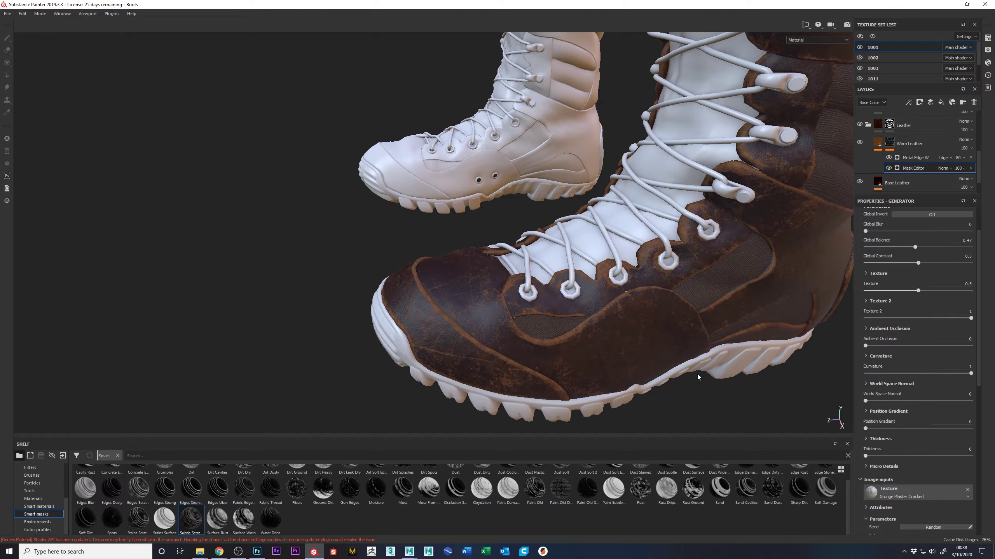
{"action": "middle_click_drag", "start_coordinate": [697, 378], "coordinate": [656, 334], "text": "alt"}
{"action": "left_click", "coordinate": [910, 158]}
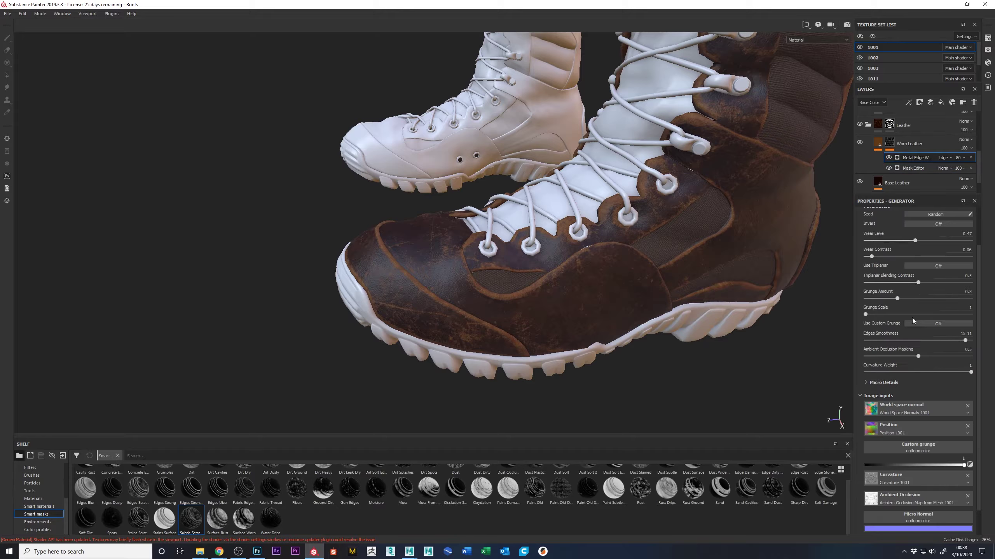
{"action": "left_click_drag", "start_coordinate": [915, 287], "coordinate": [913, 285]}
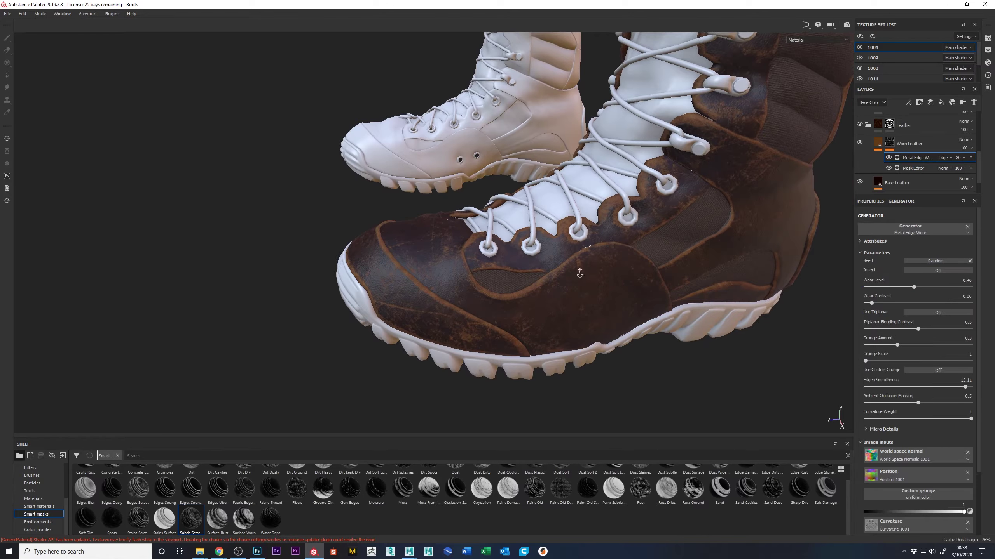
{"action": "left_click_drag", "start_coordinate": [583, 272], "coordinate": [596, 262], "text": "alt"}
{"action": "middle_click_drag", "start_coordinate": [665, 289], "coordinate": [618, 388], "text": "alt"}
{"action": "left_click_drag", "start_coordinate": [618, 389], "coordinate": [493, 287], "text": "alt"}
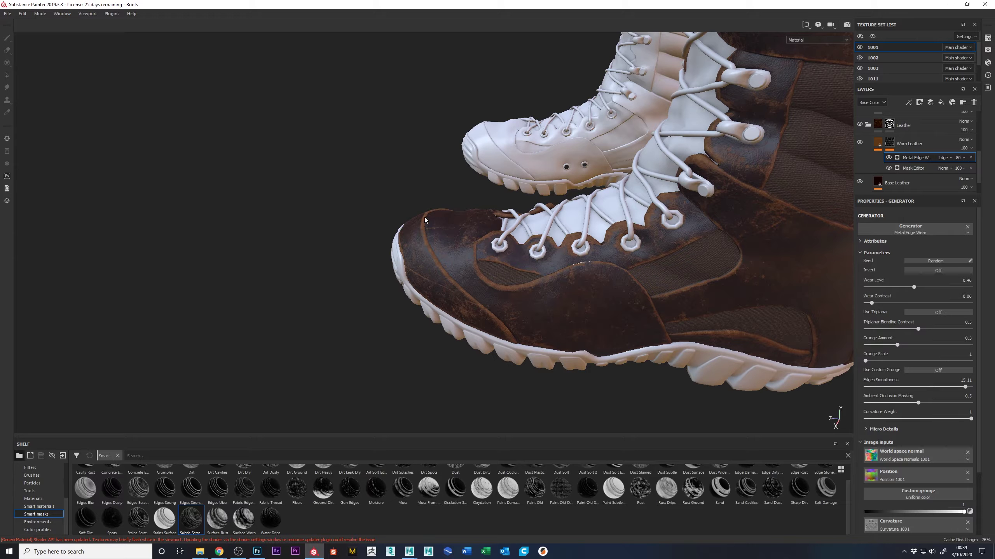
- Add a Paint effect above Metal Edge Wear in the Worn Leather mask and show the Brushes shelf
{"action": "left_click", "coordinate": [908, 103]}
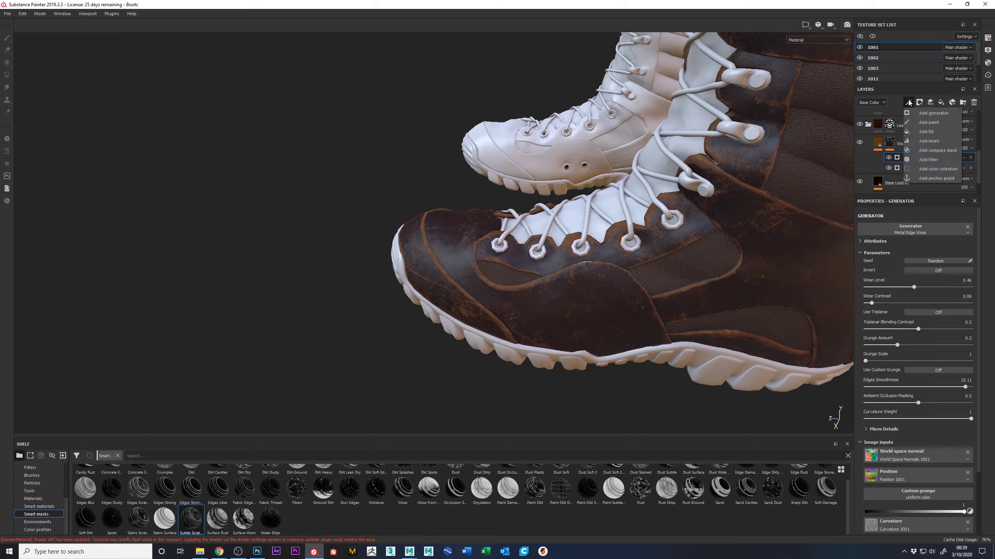
{"action": "left_click", "coordinate": [924, 123]}
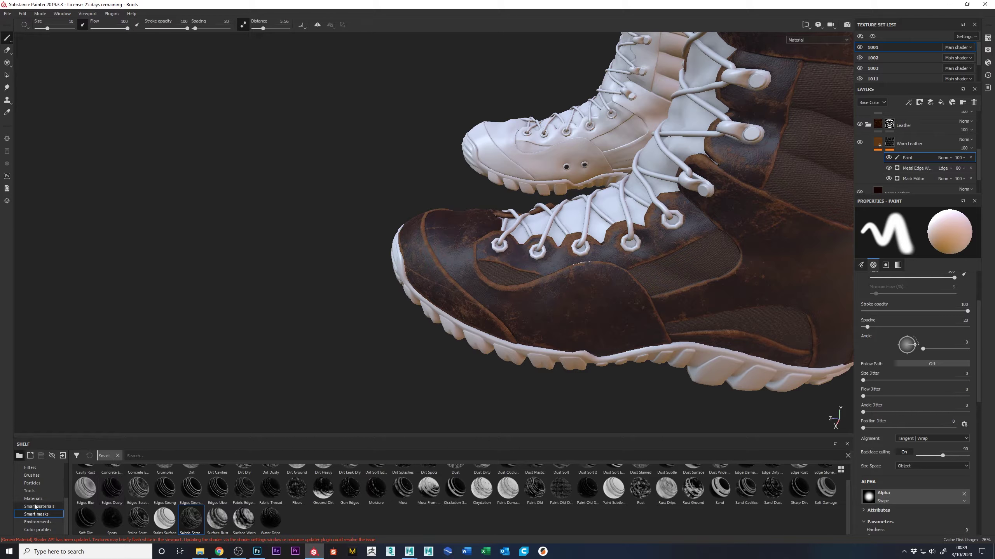
{"action": "left_click", "coordinate": [34, 475]}
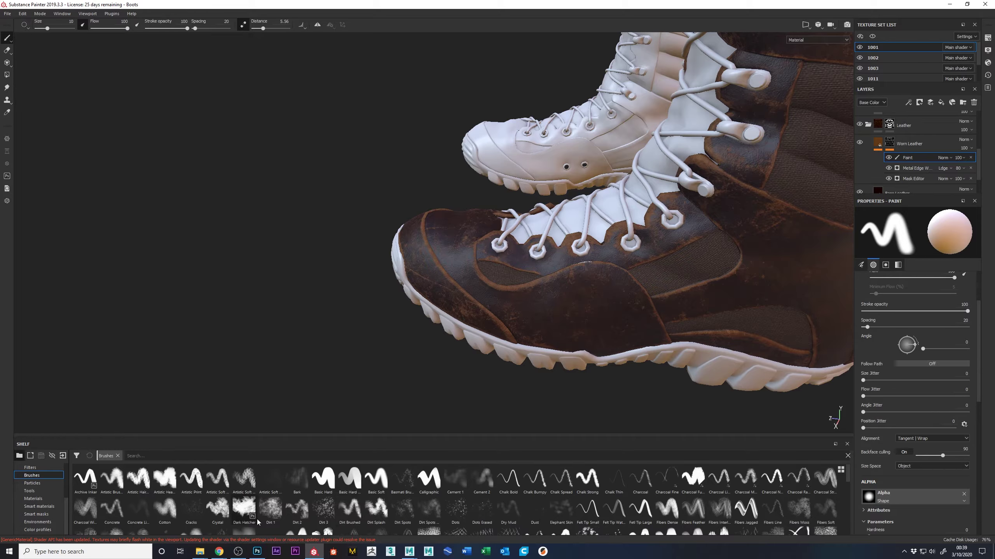
- Choose Dirt 2 with lazy mouse off, flow 52, white colour, stroke opacity 58; undo test strokes
{"action": "left_click", "coordinate": [296, 508]}
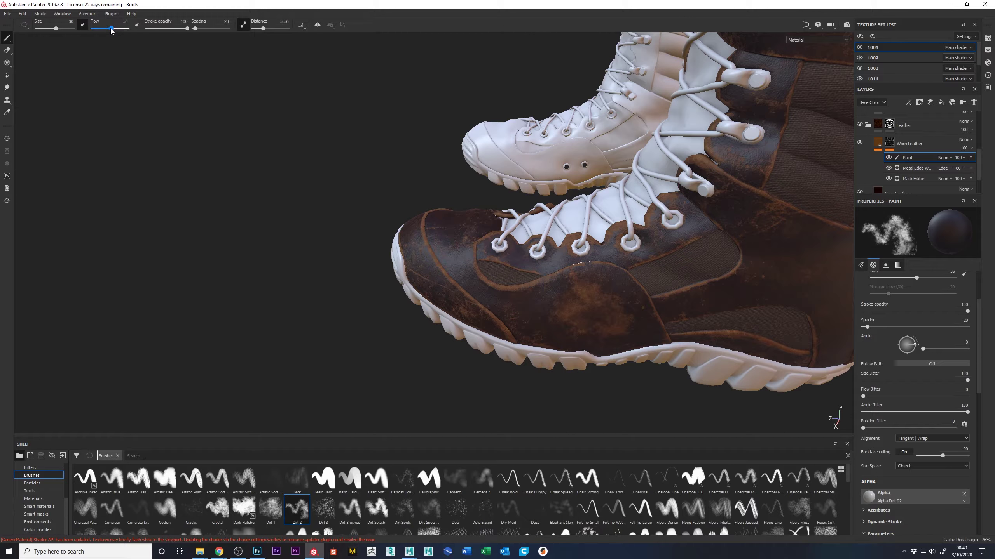
{"action": "left_click_drag", "start_coordinate": [111, 29], "coordinate": [129, 29]}
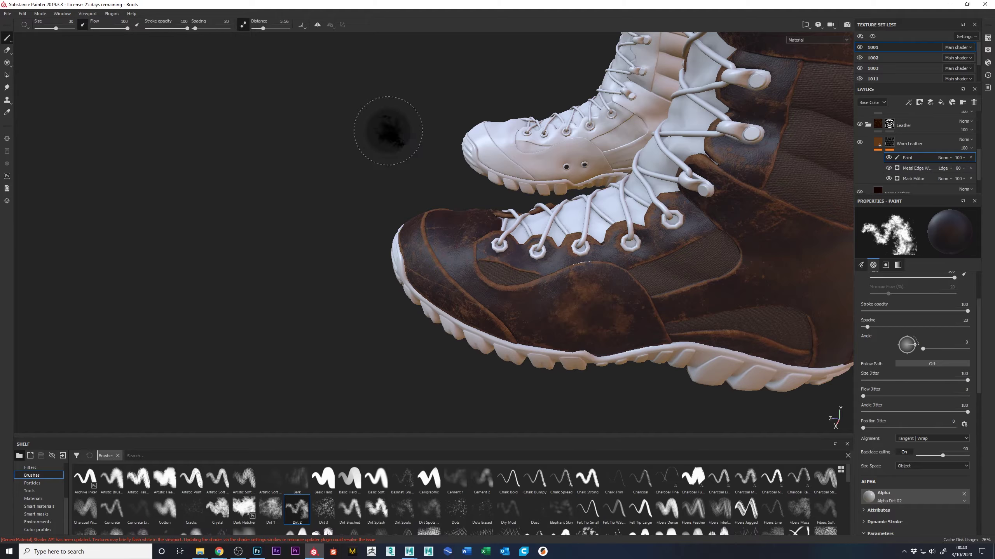
{"action": "left_click", "coordinate": [243, 25]}
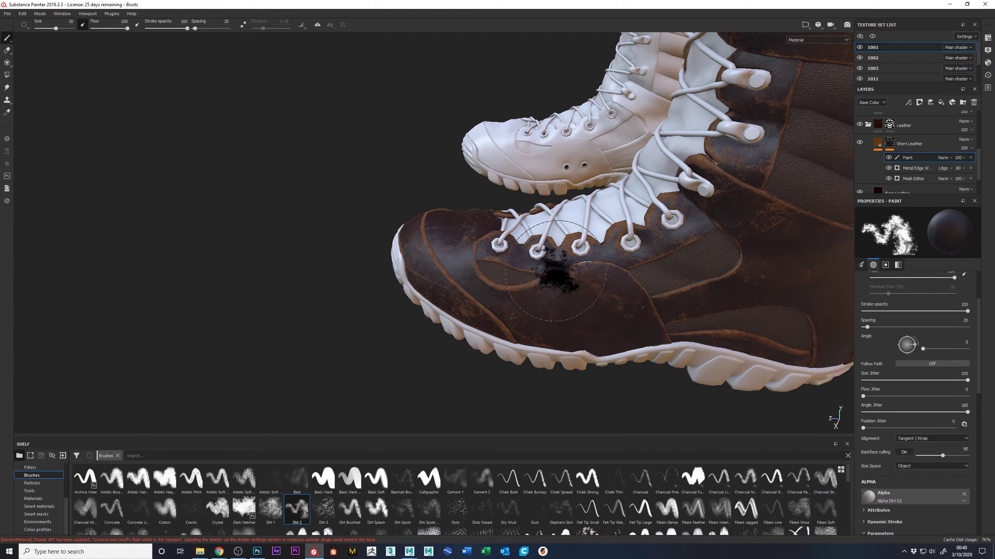
{"action": "left_click", "coordinate": [110, 28]}
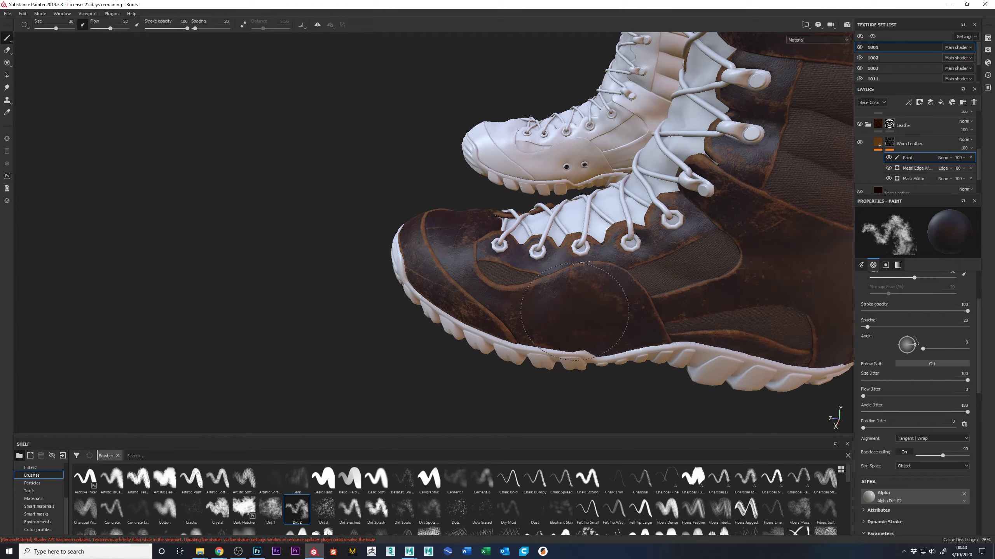
{"action": "key", "text": "x"}
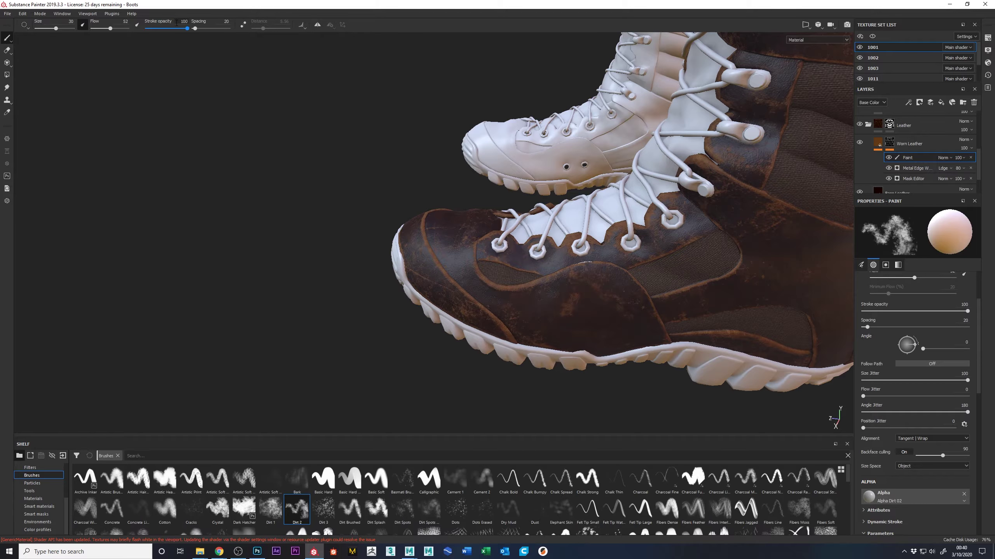
{"action": "left_click_drag", "start_coordinate": [173, 28], "coordinate": [169, 28]}
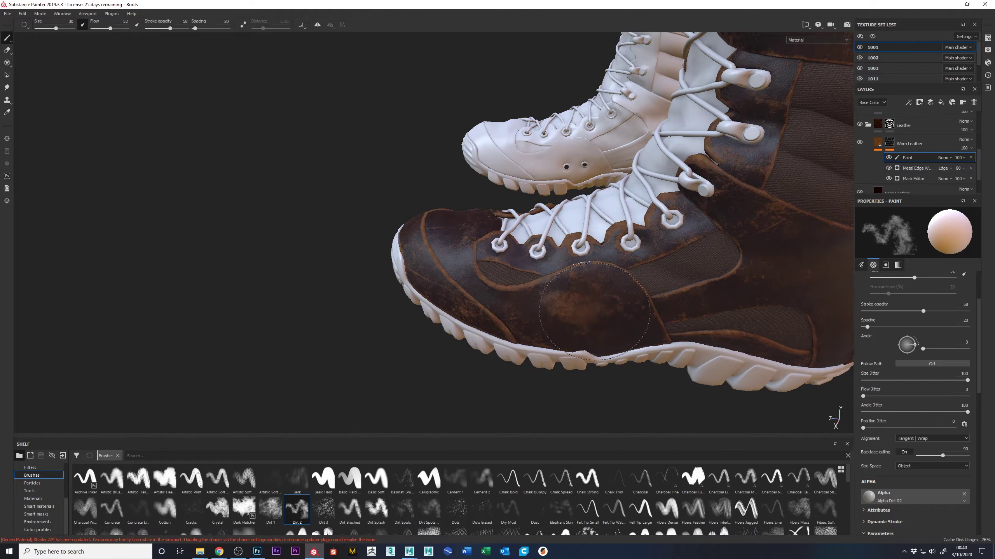
{"action": "key", "text": "ctrl+z"}
{"action": "left_click", "coordinate": [434, 302]}
{"action": "key", "text": "ctrl+z"}
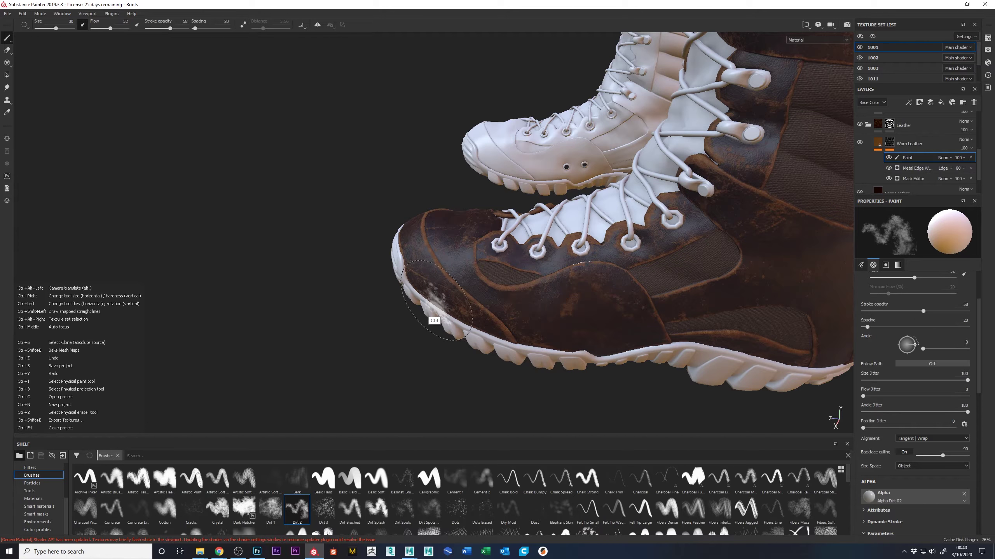
- Set the dirt brush to stroke opacity 34 and size 15.67, nudging flow up to 48
{"action": "left_click", "coordinate": [161, 28]}
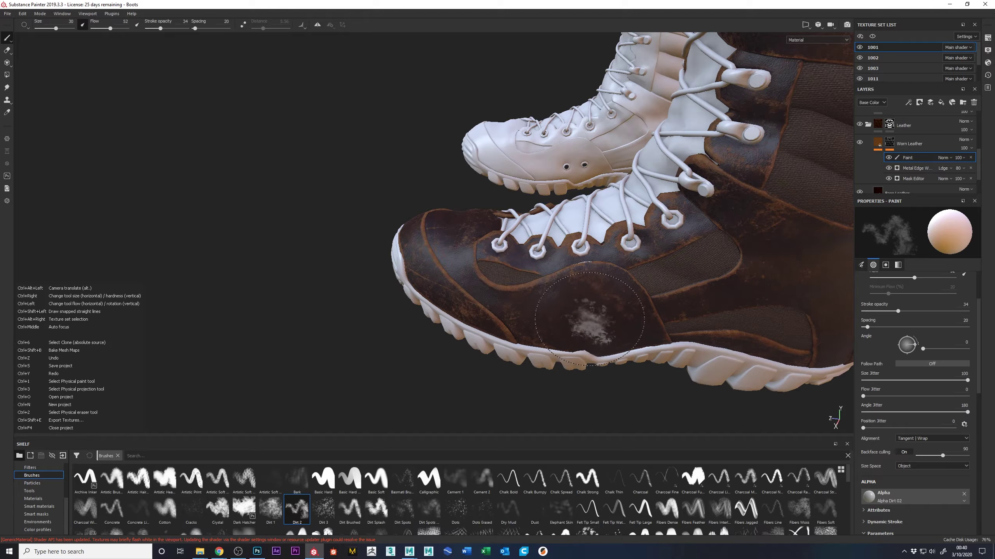
{"action": "mouse_move", "coordinate": [589, 320]}
{"action": "right_mouse_down", "text": "ctrl"}
{"action": "mouse_move", "coordinate": [550, 321]}
{"action": "mouse_move", "coordinate": [603, 320]}
{"action": "mouse_move", "coordinate": [568, 320]}
{"action": "right_mouse_up", "text": "ctrl"}
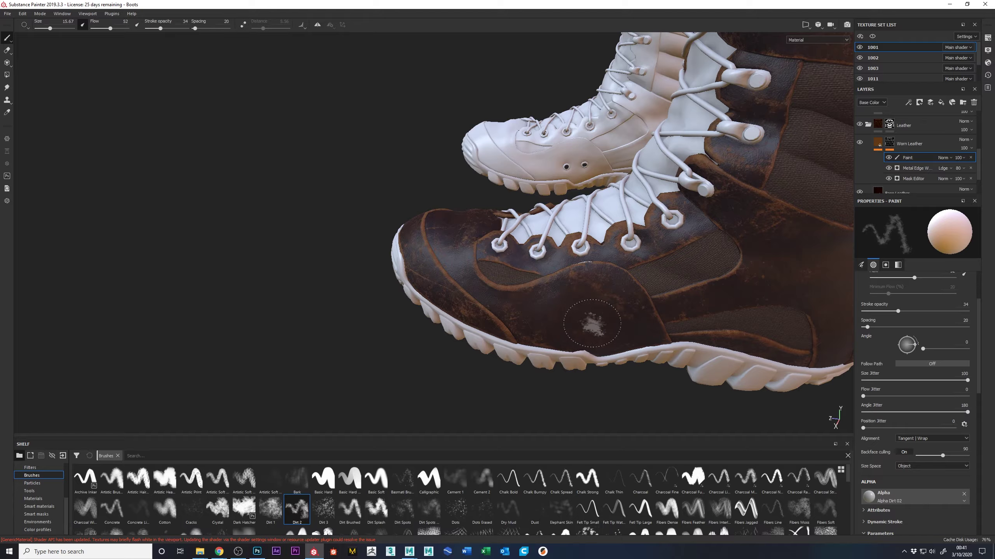
{"action": "key", "text": "ctrl"}
{"action": "mouse_move", "coordinate": [591, 321]}
{"action": "left_mouse_down", "text": "ctrl"}
{"action": "mouse_move", "coordinate": [599, 321]}
{"action": "mouse_move", "coordinate": [580, 321]}
{"action": "mouse_move", "coordinate": [605, 321]}
{"action": "left_mouse_up", "text": "ctrl"}
{"action": "scroll", "coordinate": [925, 336], "scroll_direction": "up", "scroll_amount": 2}
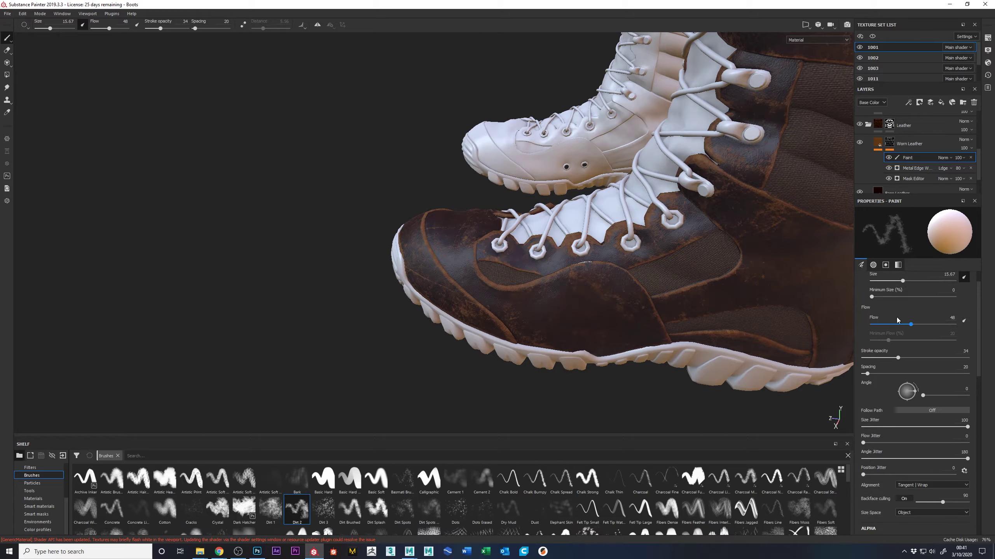
- Rotate the dirt brush stamp to angle 245 and settle its flow in the viewport
{"action": "mouse_move", "coordinate": [565, 312]}
{"action": "left_mouse_down", "text": "ctrl"}
{"action": "mouse_move", "coordinate": [611, 312]}
{"action": "mouse_move", "coordinate": [554, 312]}
{"action": "left_mouse_up", "text": "ctrl"}
{"action": "left_click_drag", "start_coordinate": [579, 322], "coordinate": [579, 321], "text": "ctrl"}
{"action": "key", "text": "ctrl"}
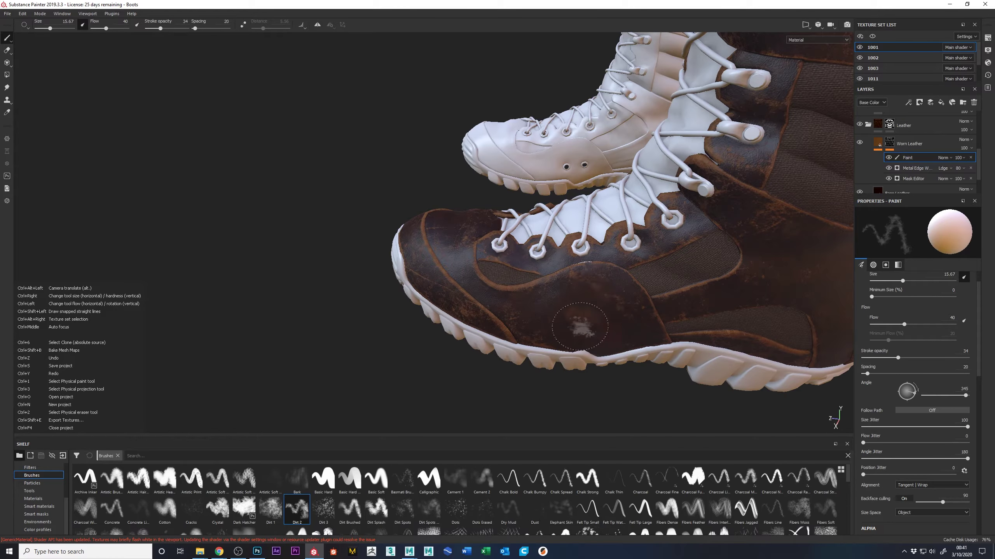
{"action": "mouse_move", "coordinate": [573, 321]}
{"action": "left_mouse_down"}
{"action": "mouse_move", "coordinate": [549, 330]}
{"action": "mouse_move", "coordinate": [565, 300]}
{"action": "left_mouse_up"}
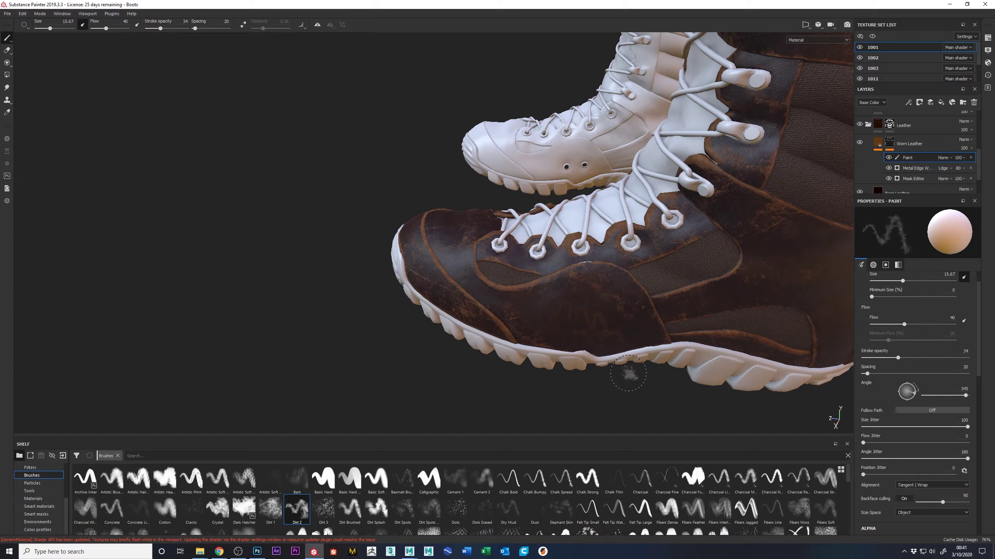
- Dab a trial patch on the boot's side panel, undo it, and lower flow to about 20
{"action": "key", "text": "alt"}
{"action": "left_click", "coordinate": [618, 329]}
{"action": "key", "text": "ctrl+z"}
{"action": "left_click_drag", "start_coordinate": [104, 29], "coordinate": [154, 31]}
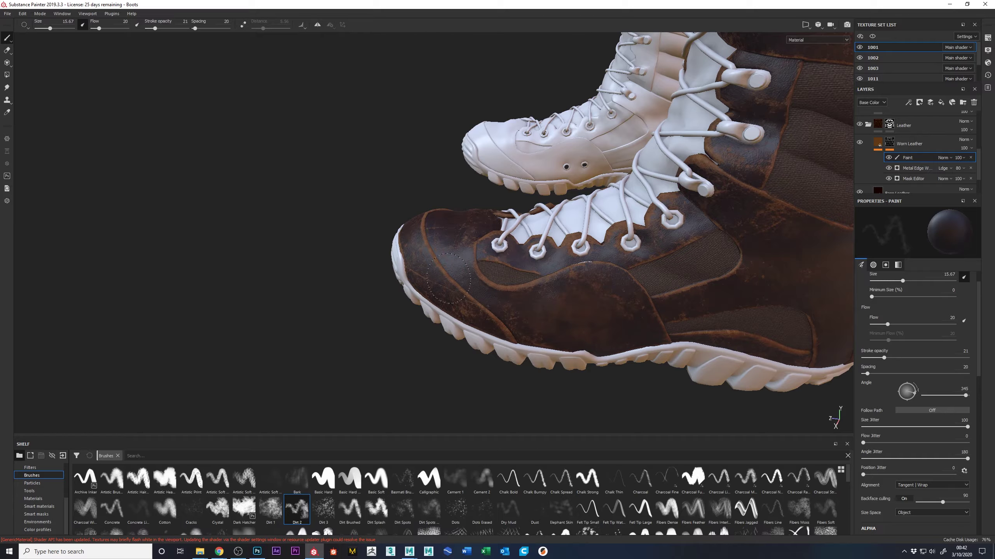
- Raise the dirt brush flow to 58 and opacity to 66, orbiting to the right boot's front
{"action": "left_click_drag", "start_coordinate": [101, 29], "coordinate": [173, 29]}
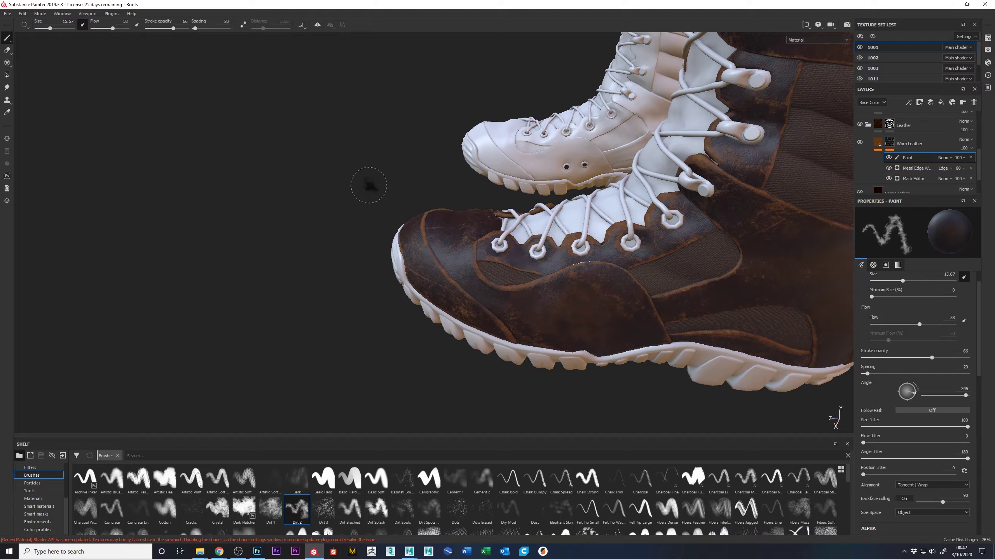
{"action": "mouse_move", "coordinate": [344, 171]}
{"action": "left_mouse_down", "text": "alt"}
{"action": "mouse_move", "coordinate": [368, 202]}
{"action": "mouse_move", "coordinate": [415, 173]}
{"action": "mouse_move", "coordinate": [521, 286]}
{"action": "left_mouse_up", "text": "alt"}
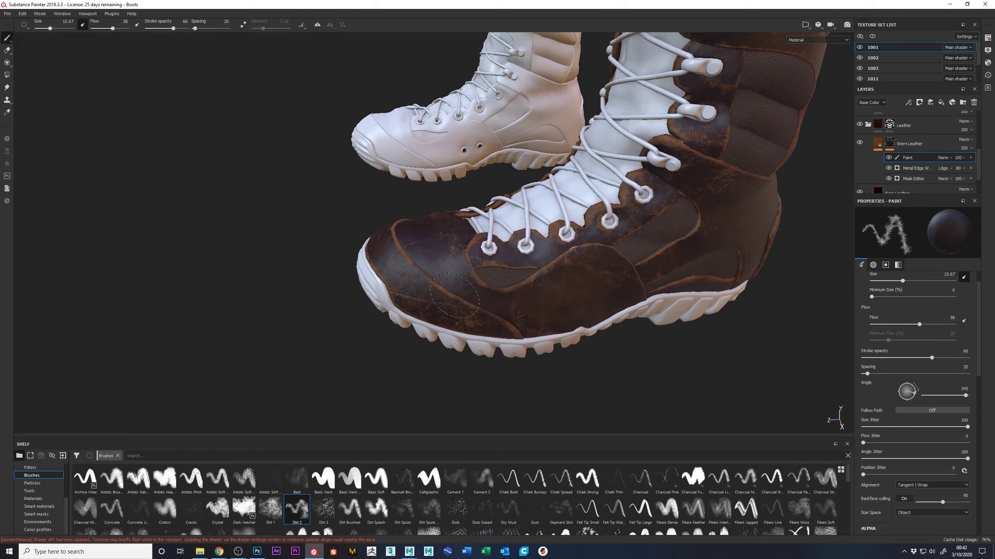
{"action": "mouse_move", "coordinate": [300, 255]}
{"action": "left_mouse_down", "text": "alt"}
{"action": "mouse_move", "coordinate": [288, 262]}
{"action": "mouse_move", "coordinate": [380, 267]}
{"action": "left_mouse_up", "text": "alt"}
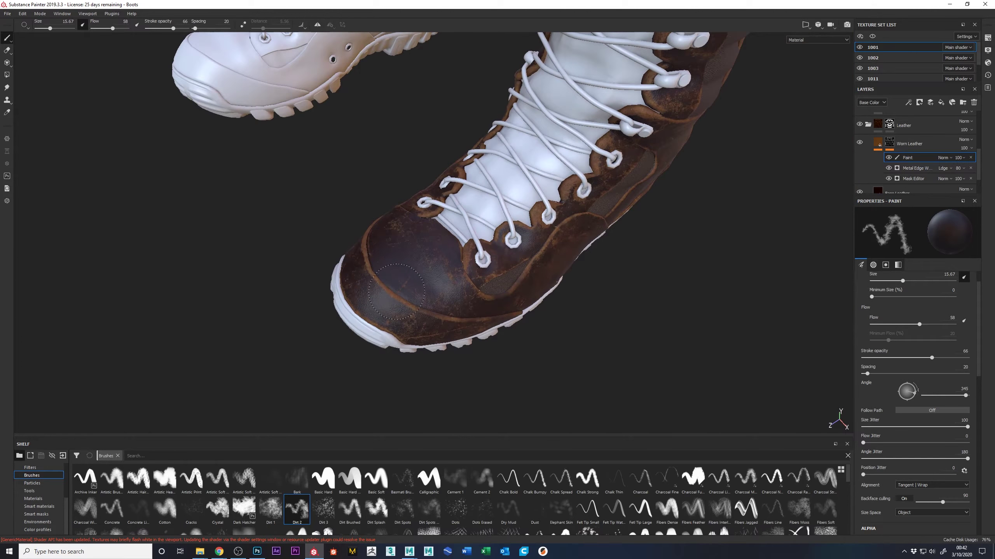
{"action": "left_click_drag", "start_coordinate": [255, 300], "coordinate": [505, 304], "text": "alt"}
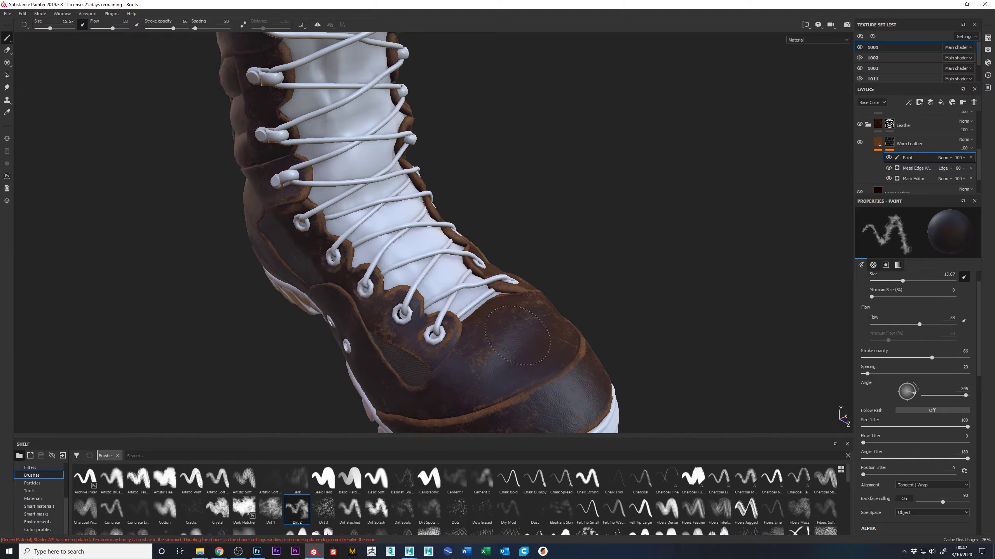
{"action": "left_click_drag", "start_coordinate": [673, 242], "coordinate": [409, 315], "text": "alt"}
- Undo the dark dirt dab on the toe and frame a higher side view of the boots
{"action": "key", "text": "ctrl+z"}
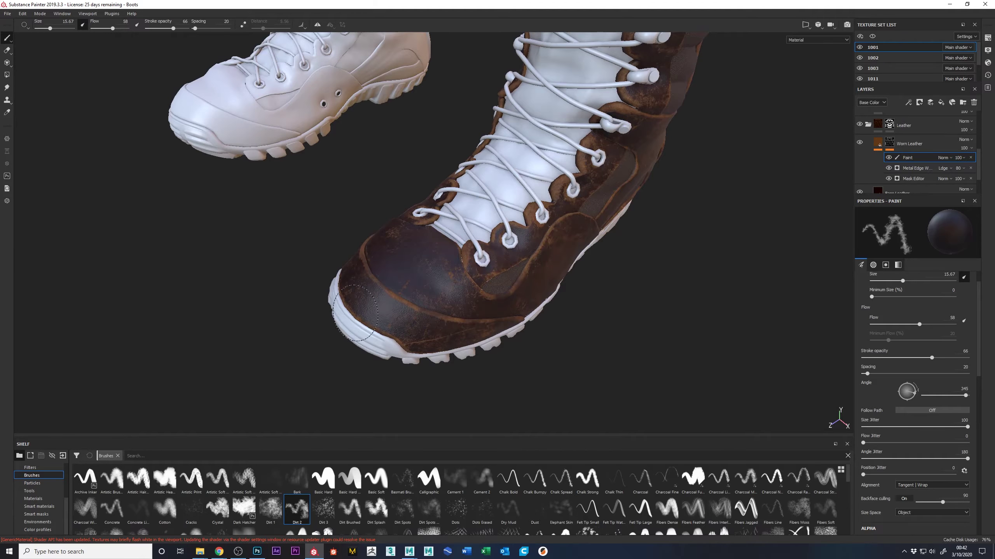
{"action": "mouse_move", "coordinate": [635, 333]}
{"action": "left_mouse_down", "text": "alt"}
{"action": "mouse_move", "coordinate": [553, 280]}
{"action": "mouse_move", "coordinate": [509, 185]}
{"action": "left_mouse_up", "text": "alt"}
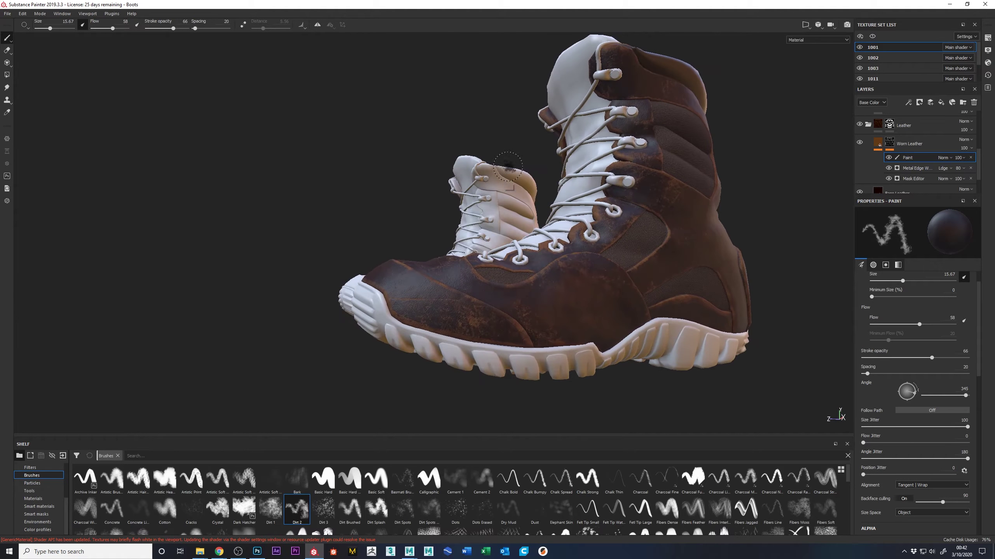
{"action": "left_click_drag", "start_coordinate": [685, 338], "coordinate": [635, 372], "text": "alt"}
{"action": "middle_click_drag", "start_coordinate": [635, 373], "coordinate": [658, 314], "text": "alt"}
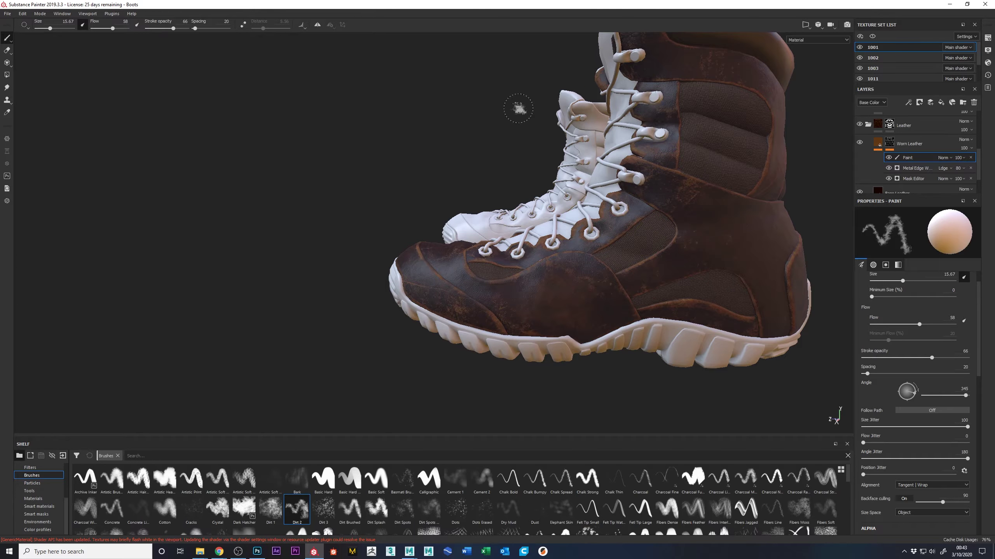
- Lower the brush flow to 16 and zoom in on the boot's toe
{"action": "left_click_drag", "start_coordinate": [112, 28], "coordinate": [98, 28]}
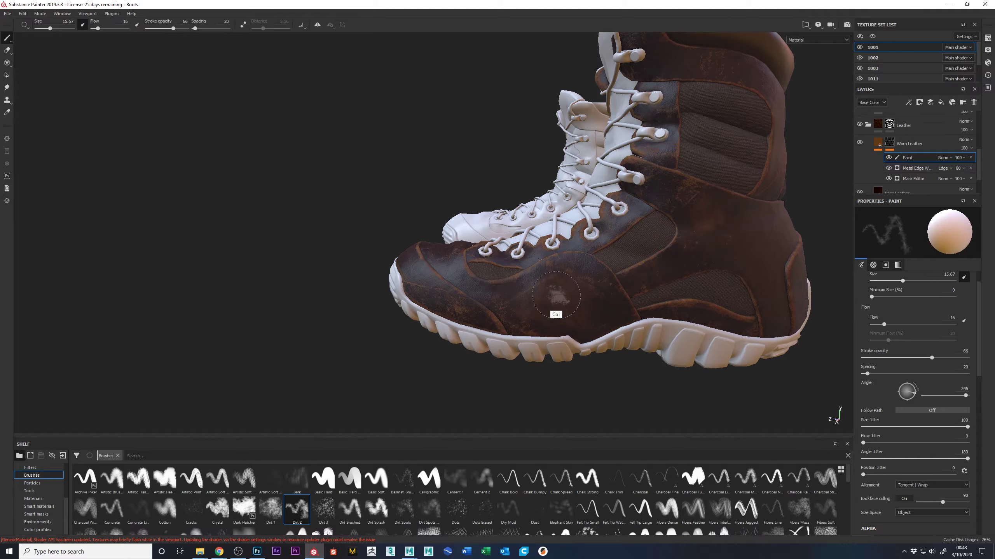
{"action": "left_click_drag", "start_coordinate": [357, 342], "coordinate": [375, 364], "text": "alt"}
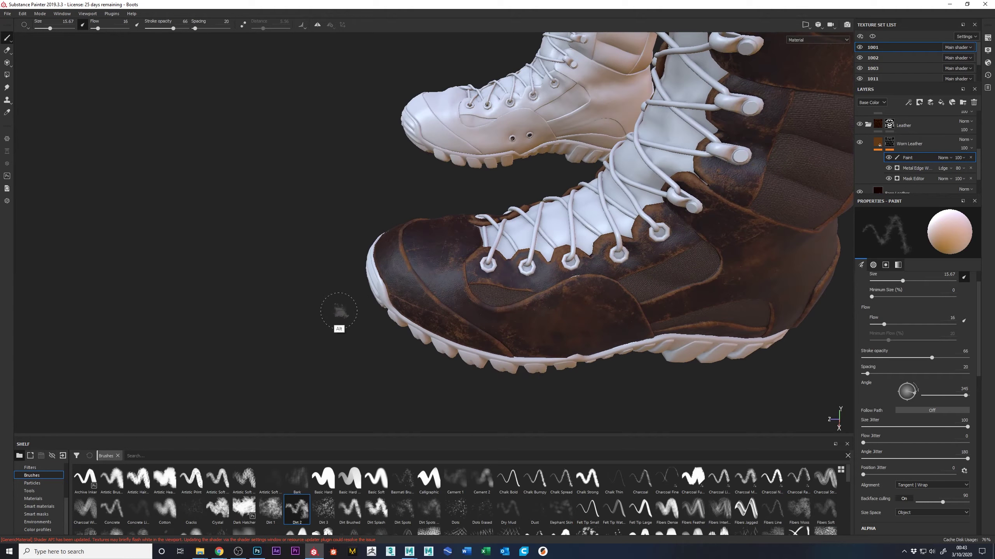
{"action": "left_click_drag", "start_coordinate": [338, 318], "coordinate": [355, 362], "text": "alt"}
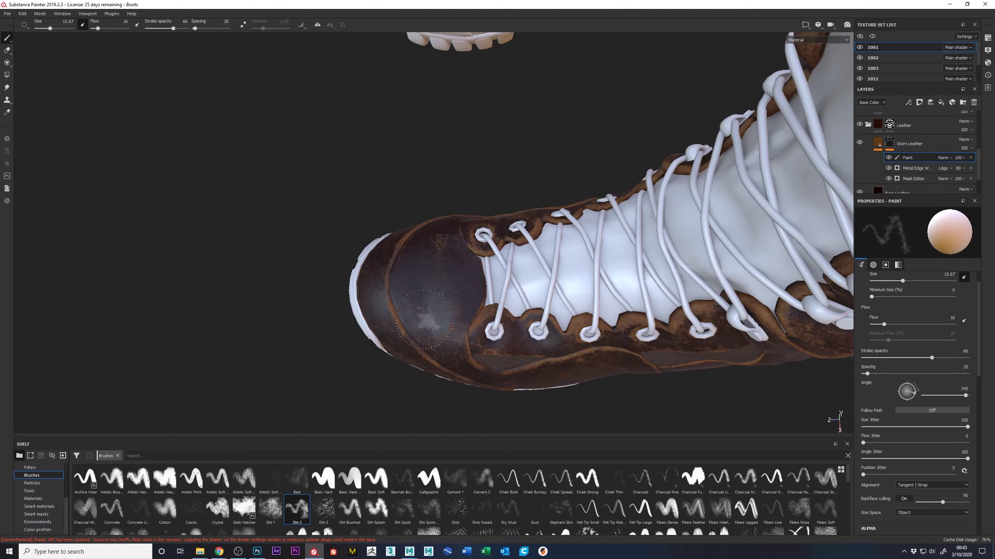
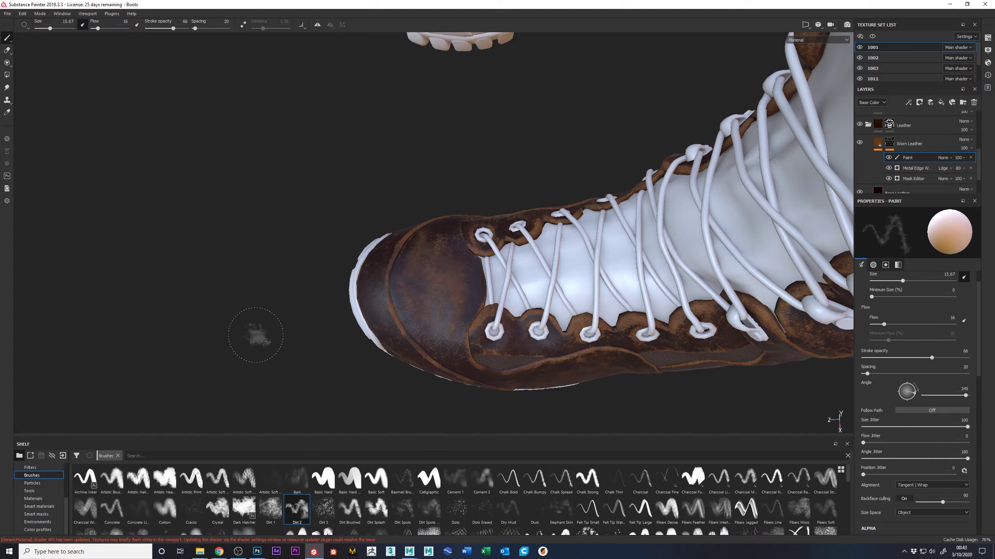
- Lower the Worn Leather Paint layer's opacity to 41, restoring the accidentally removed Metal Edge Wear effect
{"action": "mouse_move", "coordinate": [262, 371]}
{"action": "left_mouse_down", "text": "alt"}
{"action": "mouse_move", "coordinate": [421, 253]}
{"action": "mouse_move", "coordinate": [345, 313]}
{"action": "mouse_move", "coordinate": [296, 316]}
{"action": "left_mouse_up", "text": "alt"}
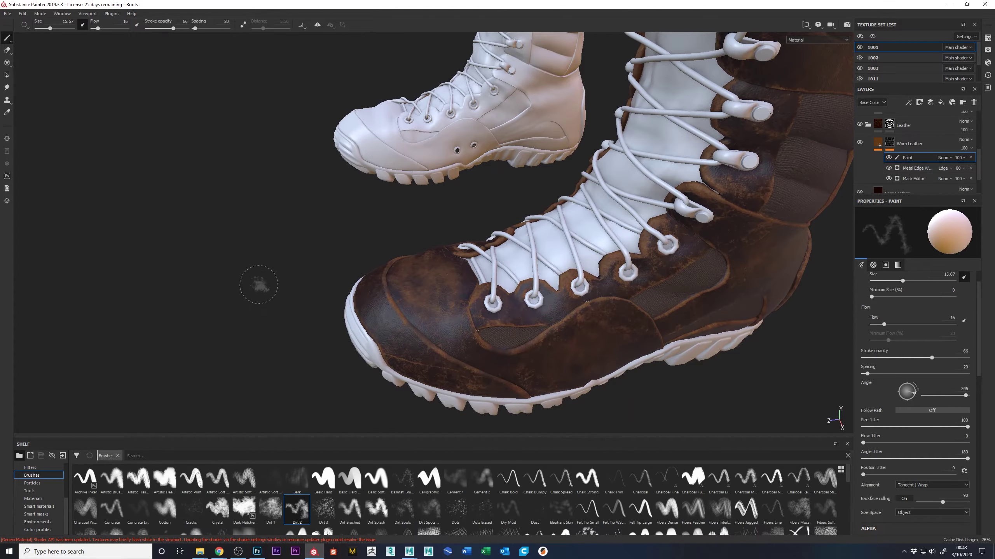
{"action": "mouse_move", "coordinate": [273, 299]}
{"action": "left_mouse_down", "text": "alt"}
{"action": "mouse_move", "coordinate": [280, 293]}
{"action": "mouse_move", "coordinate": [271, 293]}
{"action": "left_mouse_up", "text": "alt"}
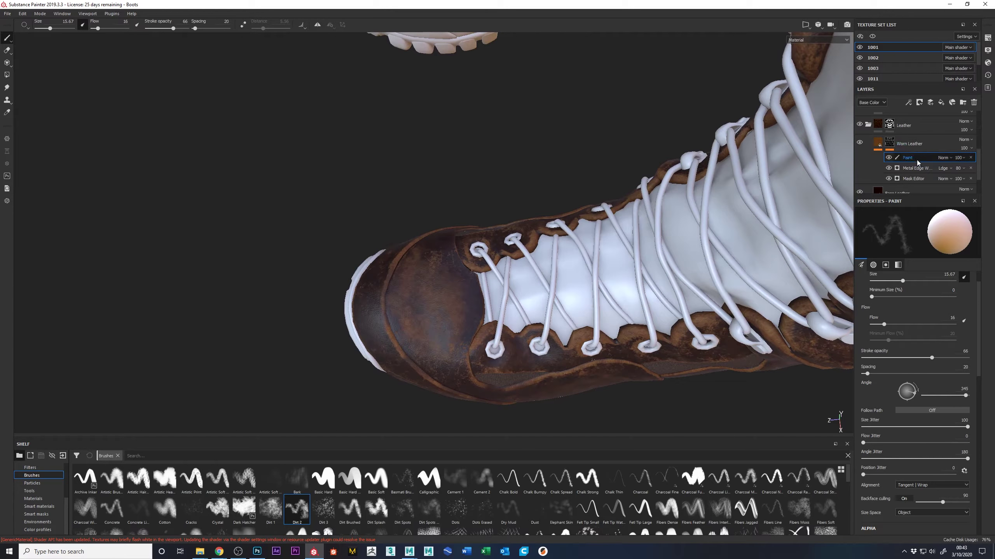
{"action": "left_click", "coordinate": [963, 158]}
{"action": "left_click", "coordinate": [969, 172]}
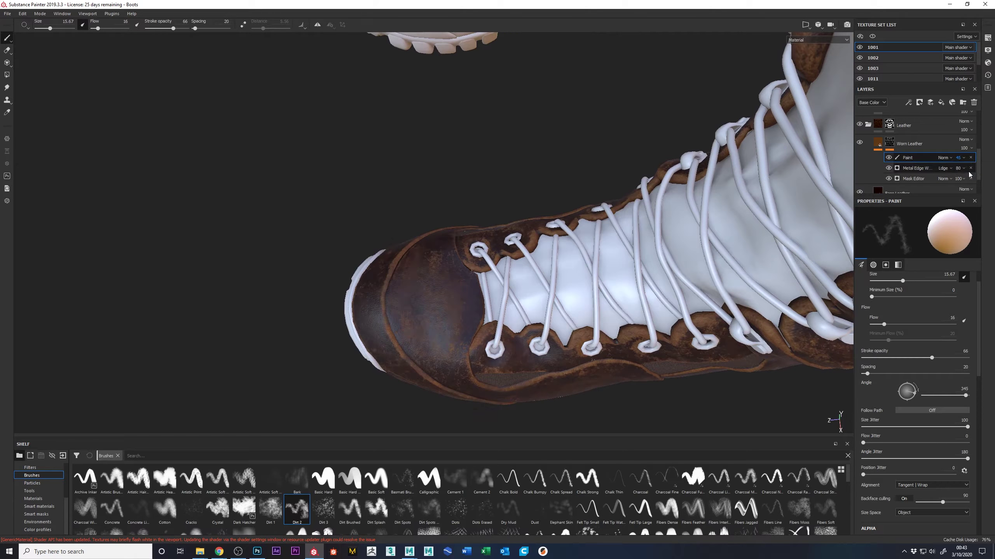
{"action": "left_click", "coordinate": [970, 168]}
{"action": "left_click", "coordinate": [964, 160]}
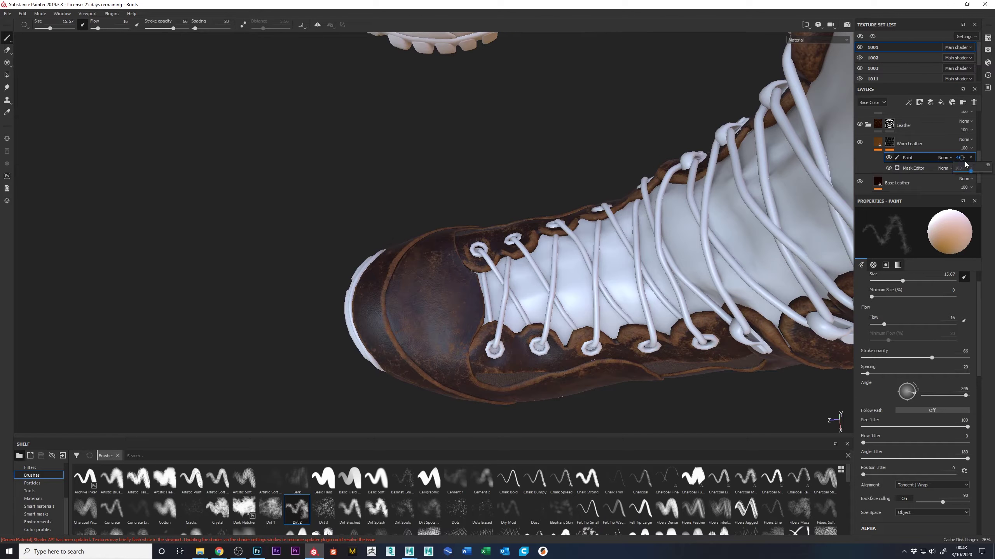
{"action": "left_click_drag", "start_coordinate": [970, 172], "coordinate": [971, 175]}
{"action": "key", "text": "ctrl+z"}
{"action": "key", "text": "ctrl+z"}
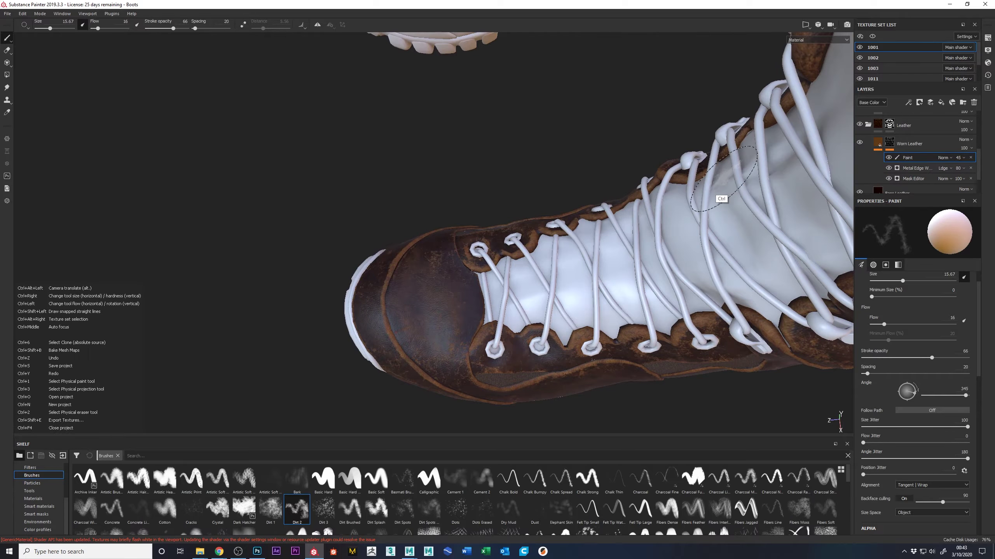
{"action": "left_click", "coordinate": [960, 158]}
{"action": "left_click_drag", "start_coordinate": [972, 174], "coordinate": [993, 172]}
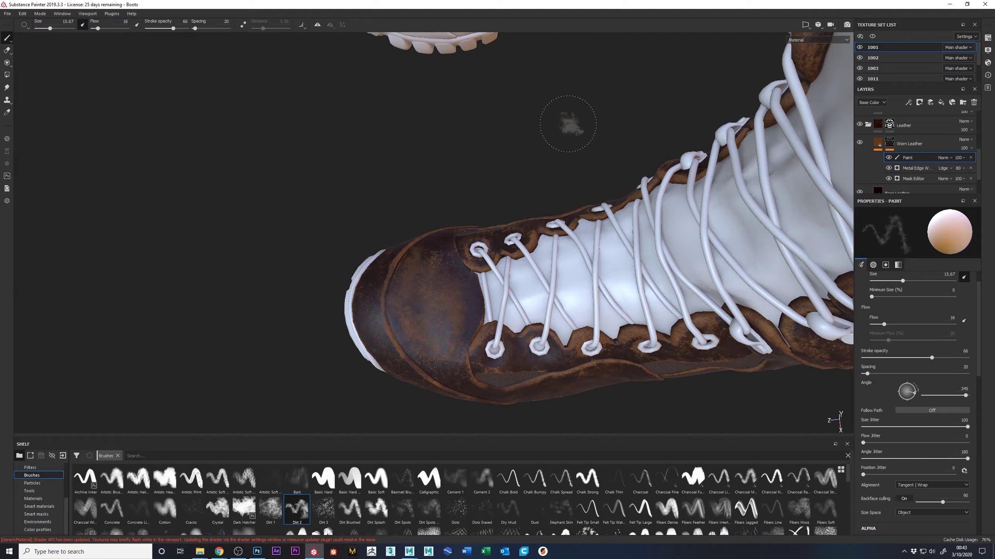
- Dab Dirt 2 onto the brown boot's side panel
{"action": "left_click_drag", "start_coordinate": [529, 171], "coordinate": [525, 101], "text": "alt"}
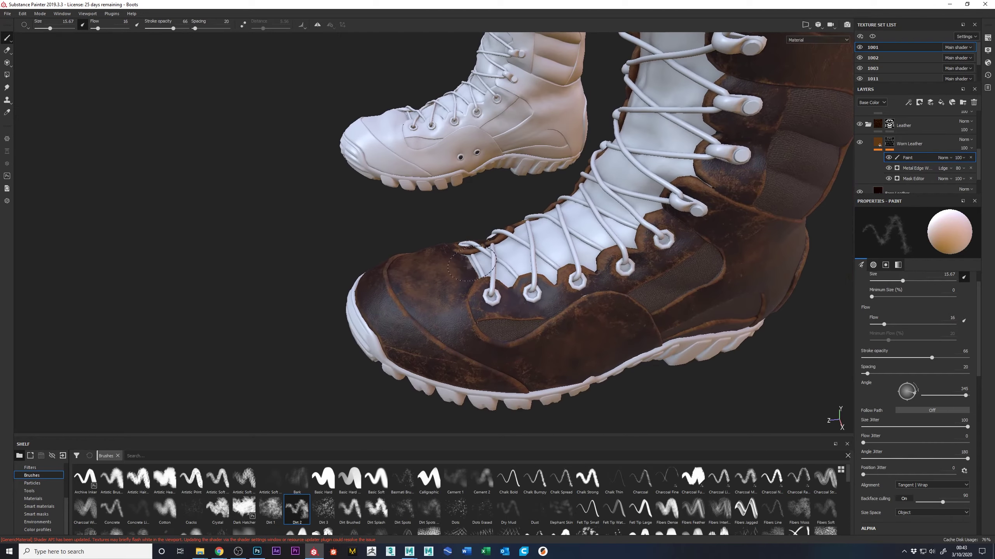
{"action": "mouse_move", "coordinate": [455, 259]}
{"action": "left_mouse_down", "text": "alt"}
{"action": "mouse_move", "coordinate": [329, 250]}
{"action": "mouse_move", "coordinate": [429, 314]}
{"action": "left_mouse_up", "text": "alt"}
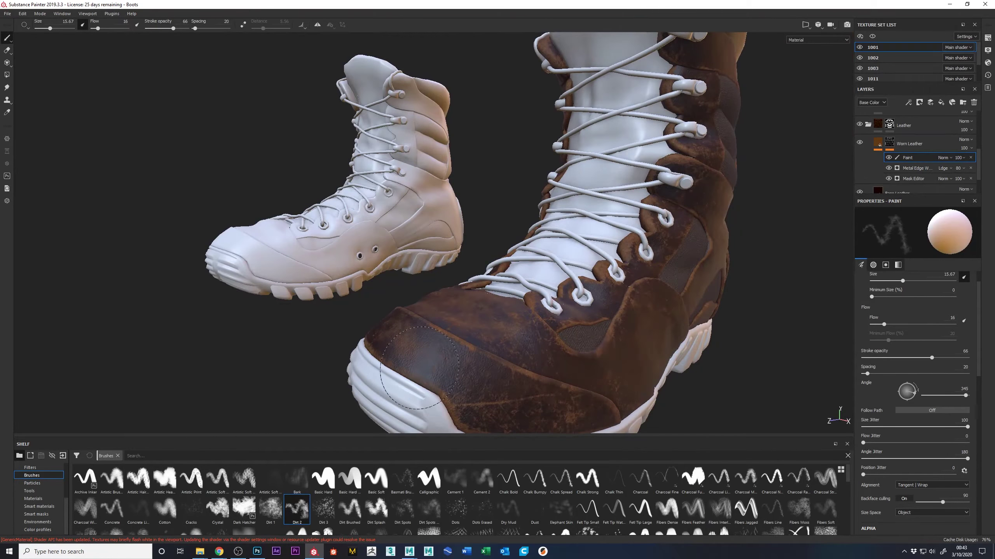
{"action": "left_click_drag", "start_coordinate": [799, 293], "coordinate": [764, 204], "text": "alt"}
{"action": "right_click_drag", "start_coordinate": [754, 291], "coordinate": [659, 195], "text": "alt"}
{"action": "middle_click_drag", "start_coordinate": [658, 195], "coordinate": [649, 217], "text": "alt"}
{"action": "left_click_drag", "start_coordinate": [649, 218], "coordinate": [870, 269], "text": "alt"}
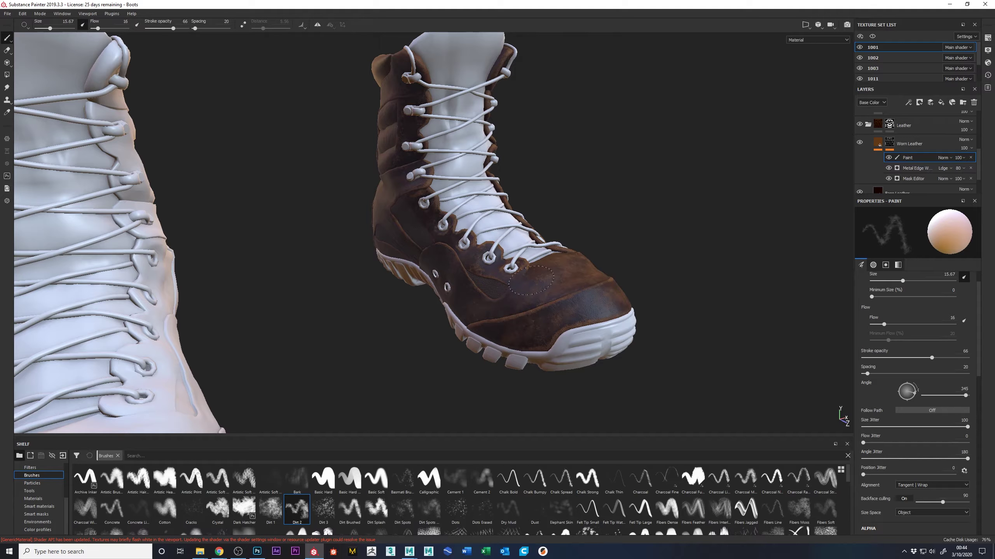
{"action": "left_click_drag", "start_coordinate": [739, 216], "coordinate": [410, 290], "text": "alt"}
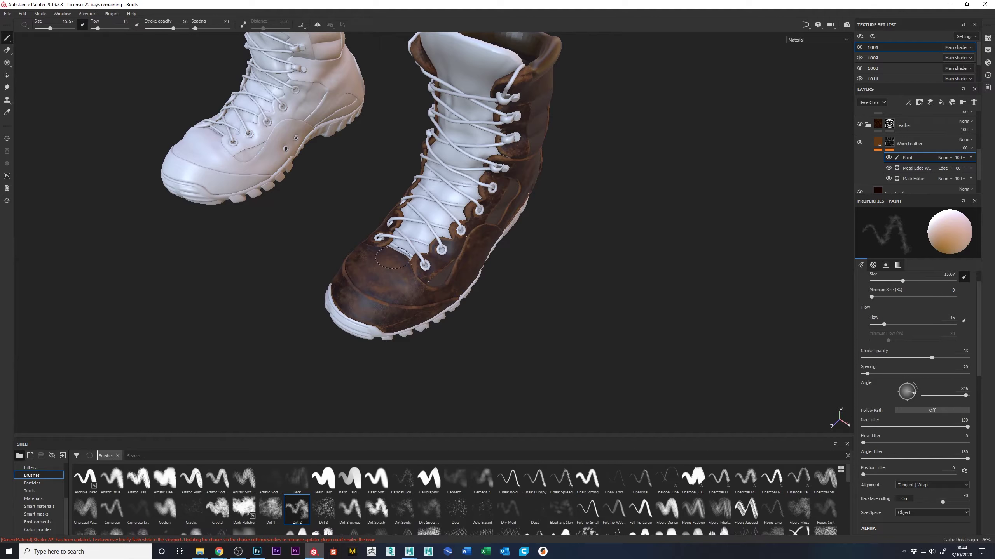
{"action": "mouse_move", "coordinate": [670, 215]}
{"action": "left_mouse_down", "text": "alt"}
{"action": "mouse_move", "coordinate": [606, 230]}
{"action": "mouse_move", "coordinate": [498, 155]}
{"action": "mouse_move", "coordinate": [548, 168]}
{"action": "left_mouse_up", "text": "alt"}
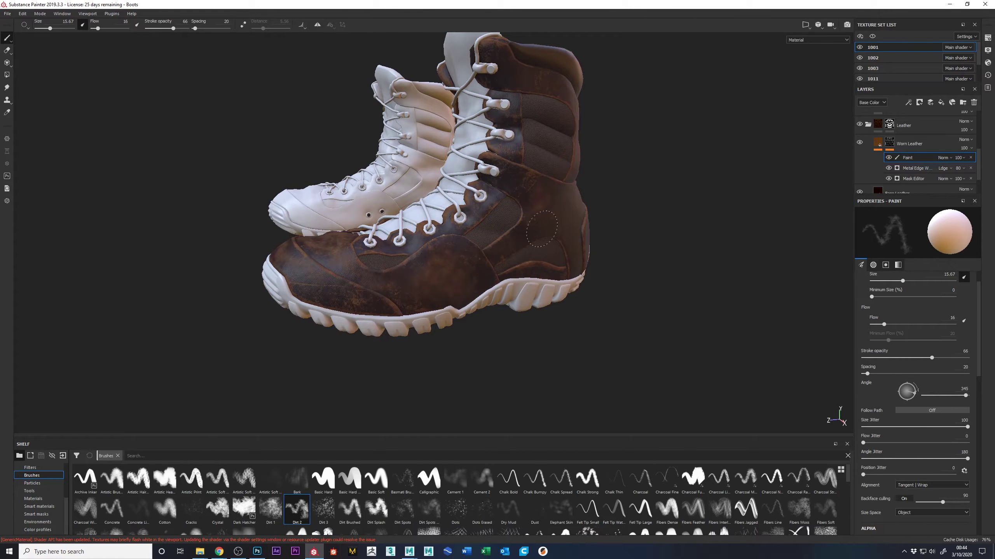
{"action": "left_click_drag", "start_coordinate": [701, 196], "coordinate": [547, 230], "text": "alt"}
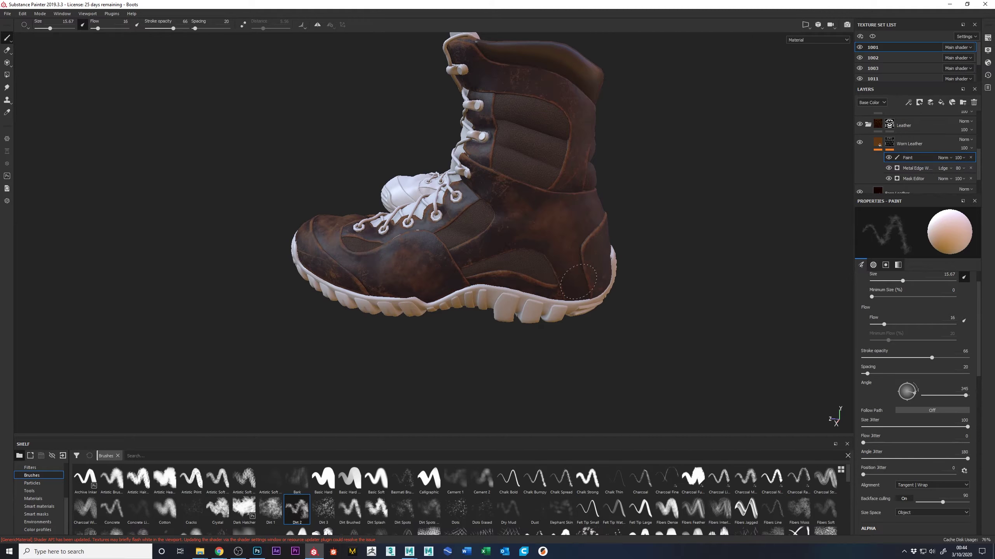
{"action": "left_click", "coordinate": [553, 239]}
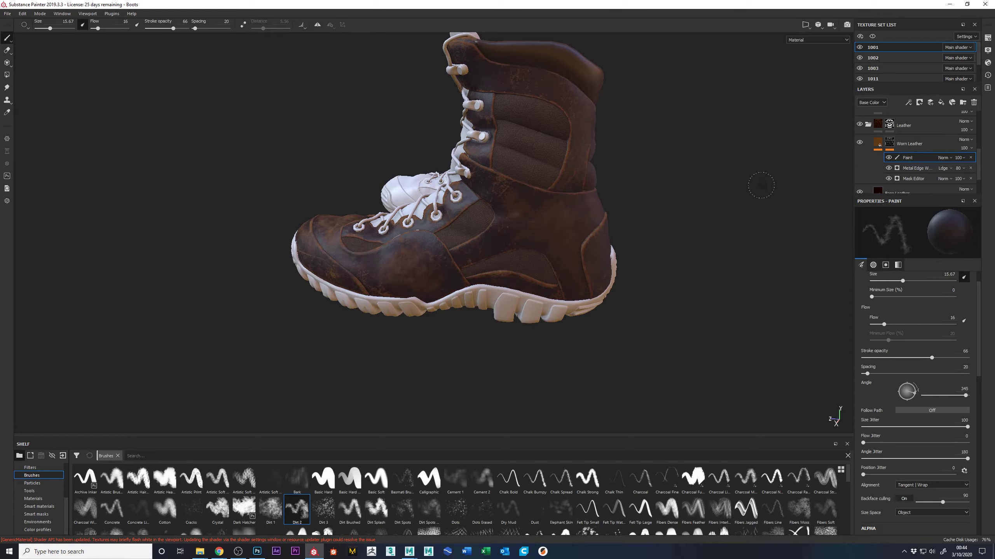
- Paint dirt onto the lower back of the boot's heel leather
{"action": "left_click_drag", "start_coordinate": [692, 161], "coordinate": [795, 157], "text": "alt"}
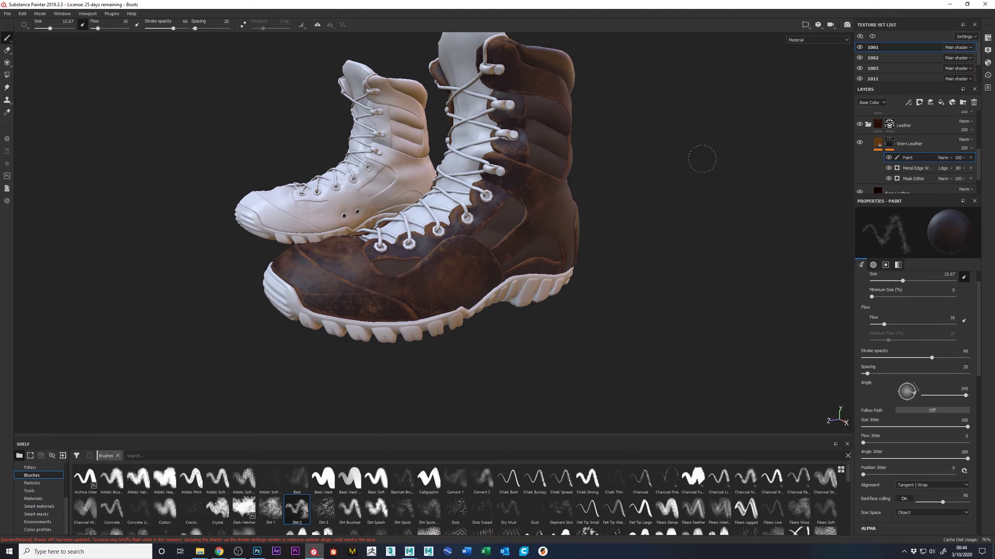
{"action": "left_click_drag", "start_coordinate": [726, 152], "coordinate": [318, 134], "text": "alt"}
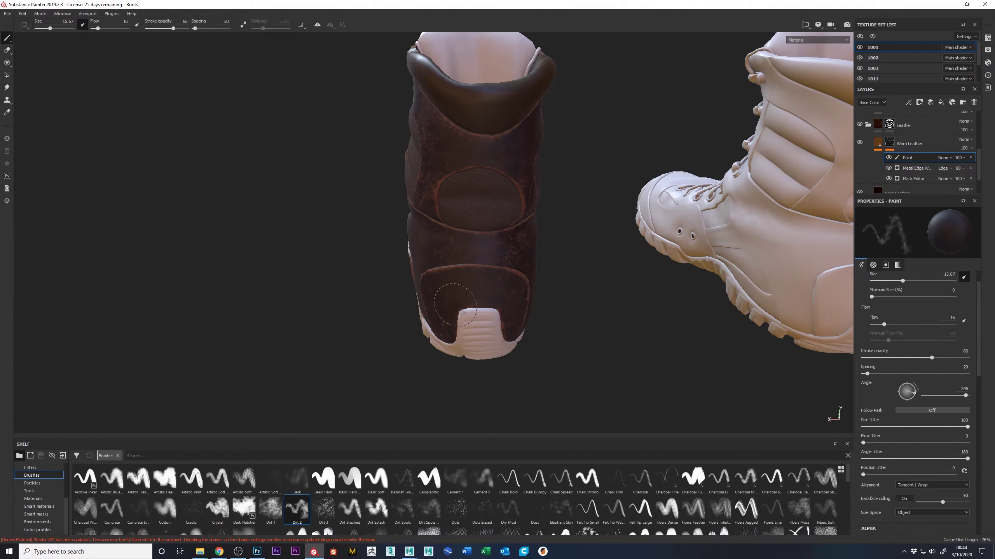
{"action": "mouse_move", "coordinate": [440, 277]}
{"action": "left_mouse_down"}
{"action": "mouse_move", "coordinate": [449, 300]}
{"action": "mouse_move", "coordinate": [443, 292]}
{"action": "mouse_move", "coordinate": [439, 302]}
{"action": "left_mouse_up"}
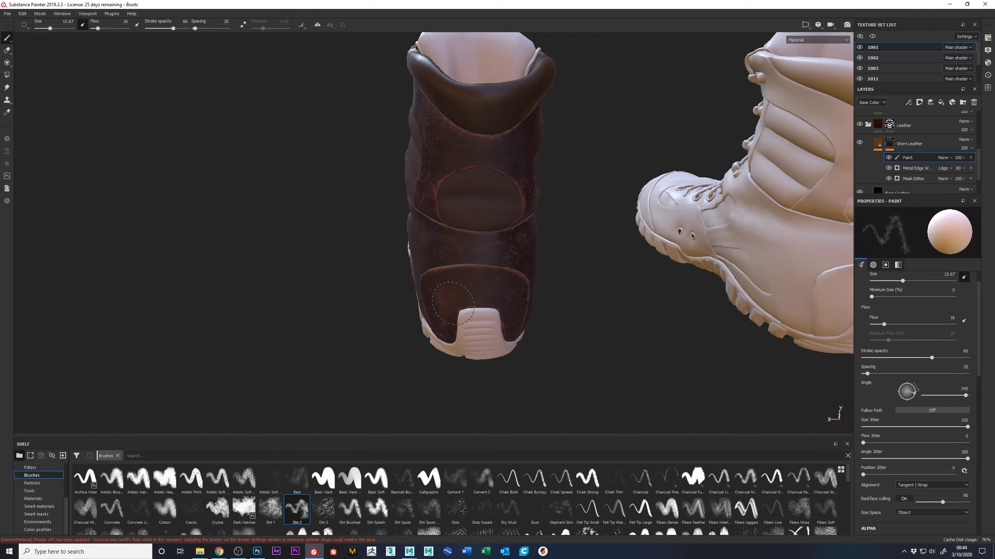
- Add a dirt stroke on the side panel, then undo the unwanted white stroke
{"action": "mouse_move", "coordinate": [646, 252]}
{"action": "left_mouse_down", "text": "alt"}
{"action": "mouse_move", "coordinate": [564, 265]}
{"action": "mouse_move", "coordinate": [509, 244]}
{"action": "mouse_move", "coordinate": [430, 272]}
{"action": "left_mouse_up", "text": "alt"}
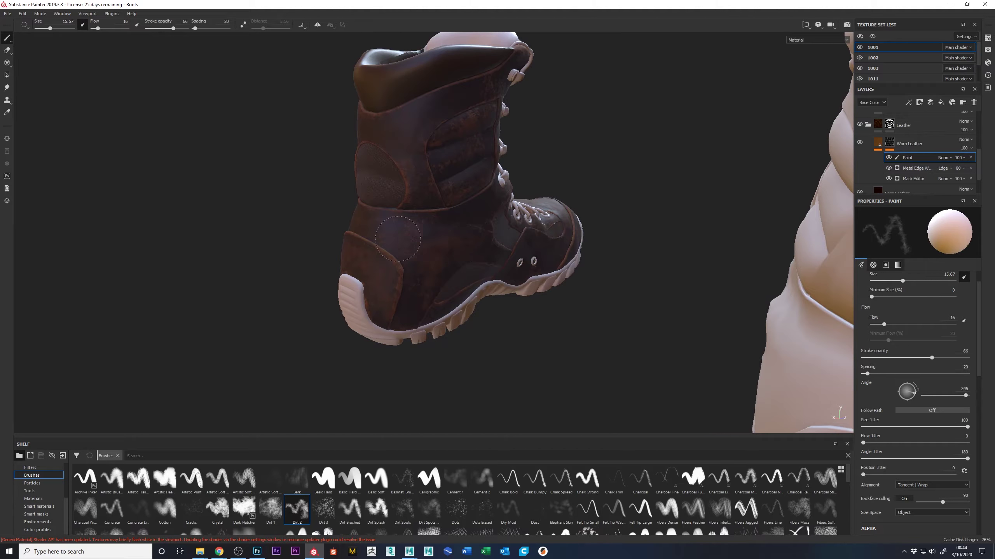
{"action": "left_click_drag", "start_coordinate": [657, 148], "coordinate": [454, 182], "text": "alt"}
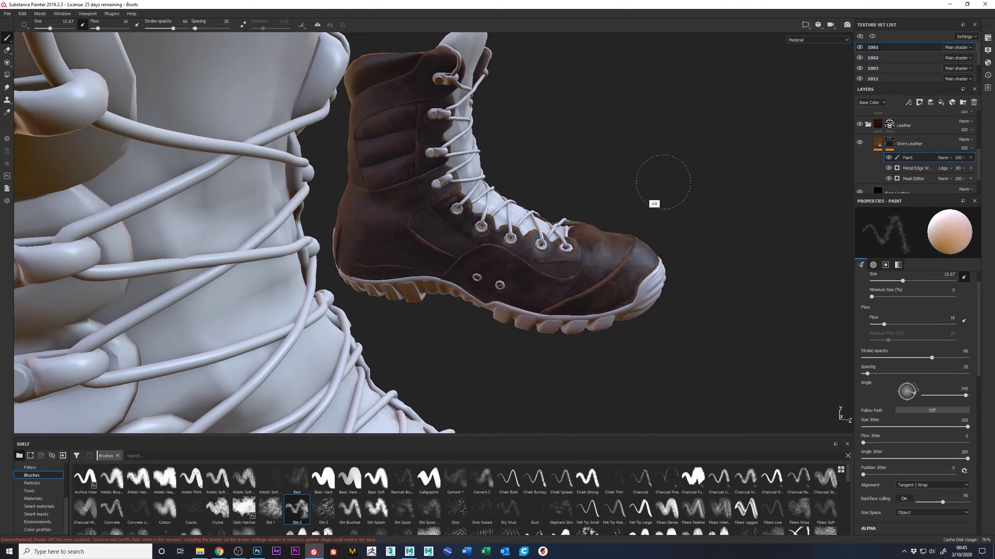
{"action": "left_click_drag", "start_coordinate": [662, 126], "coordinate": [533, 100], "text": "alt"}
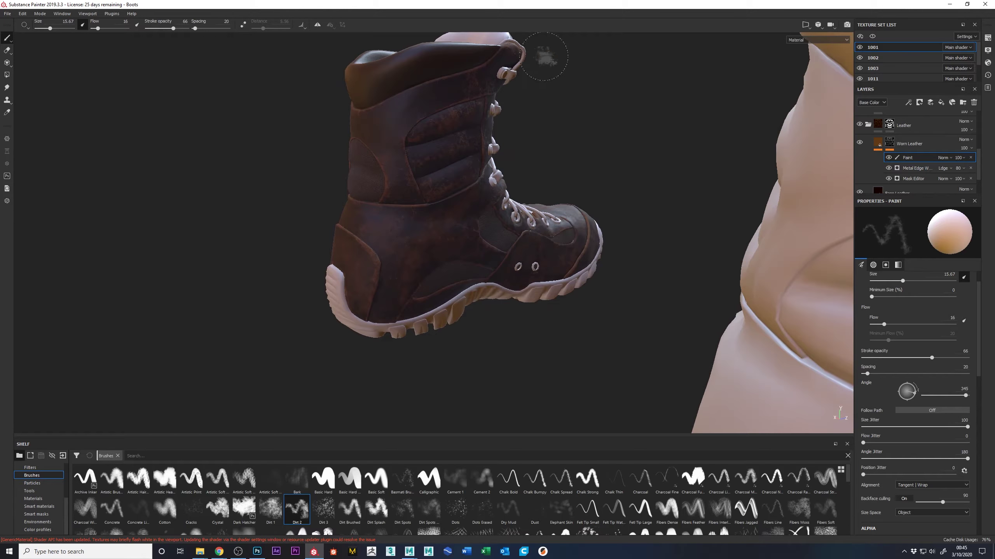
{"action": "mouse_move", "coordinate": [555, 133]}
{"action": "right_mouse_down", "text": "alt"}
{"action": "mouse_move", "coordinate": [586, 195]}
{"action": "mouse_move", "coordinate": [678, 280]}
{"action": "right_mouse_up", "text": "alt"}
{"action": "mouse_move", "coordinate": [430, 219]}
{"action": "left_mouse_down"}
{"action": "mouse_move", "coordinate": [455, 226]}
{"action": "mouse_move", "coordinate": [411, 233]}
{"action": "left_mouse_up"}
{"action": "key", "text": "ctrl+z"}
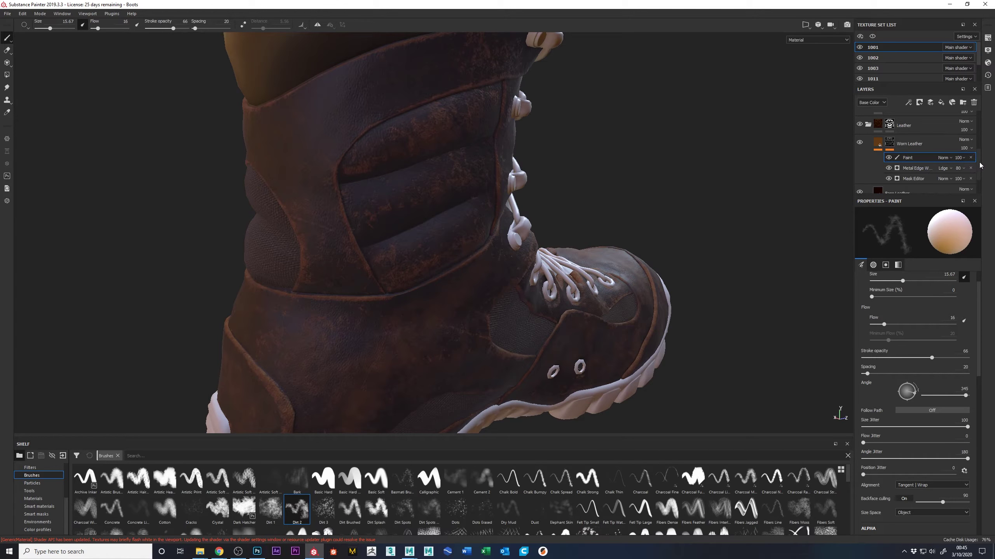
- Select the Leather group and test Polygon Fill on the ankle panel, undoing both fills
{"action": "scroll", "coordinate": [979, 162], "scroll_direction": "up", "scroll_amount": 3}
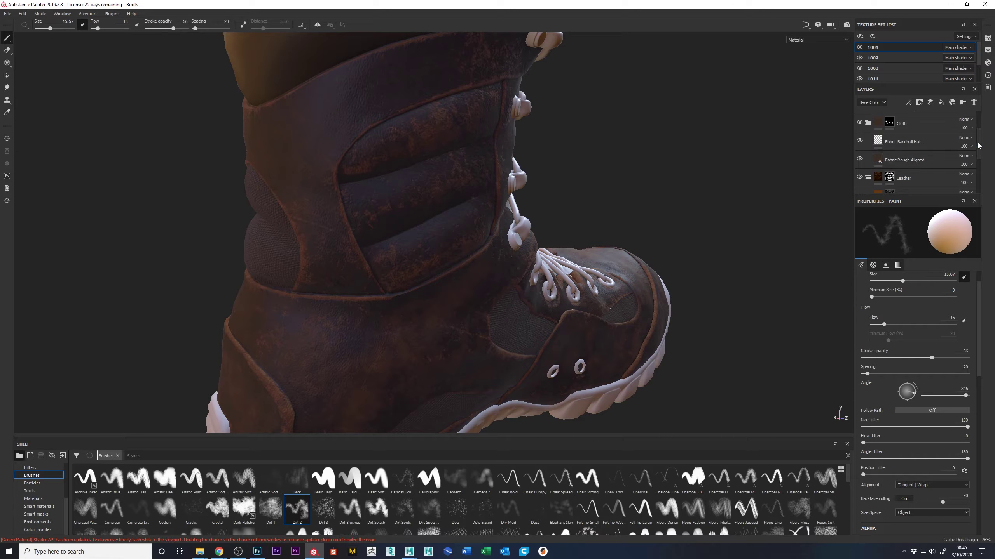
{"action": "left_click", "coordinate": [901, 180]}
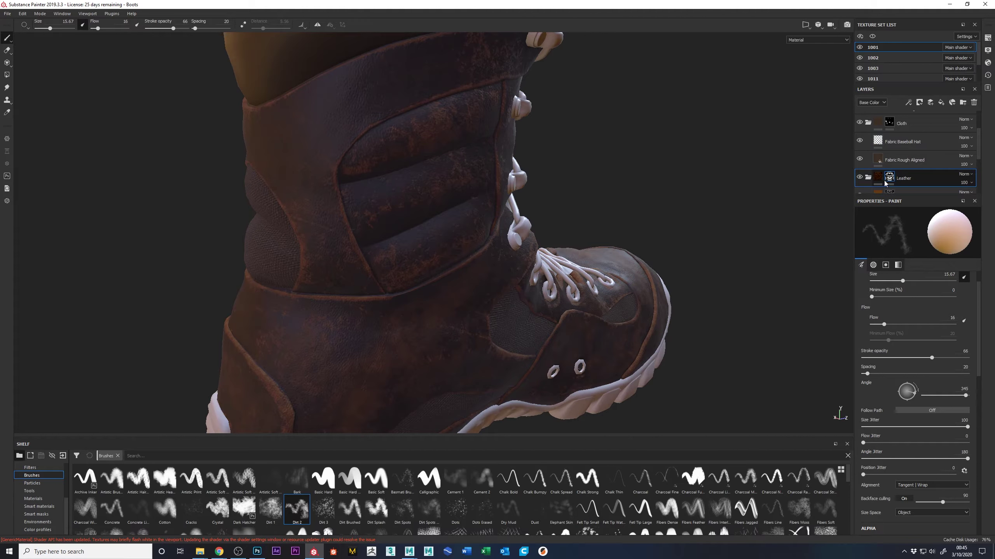
{"action": "key", "text": "4"}
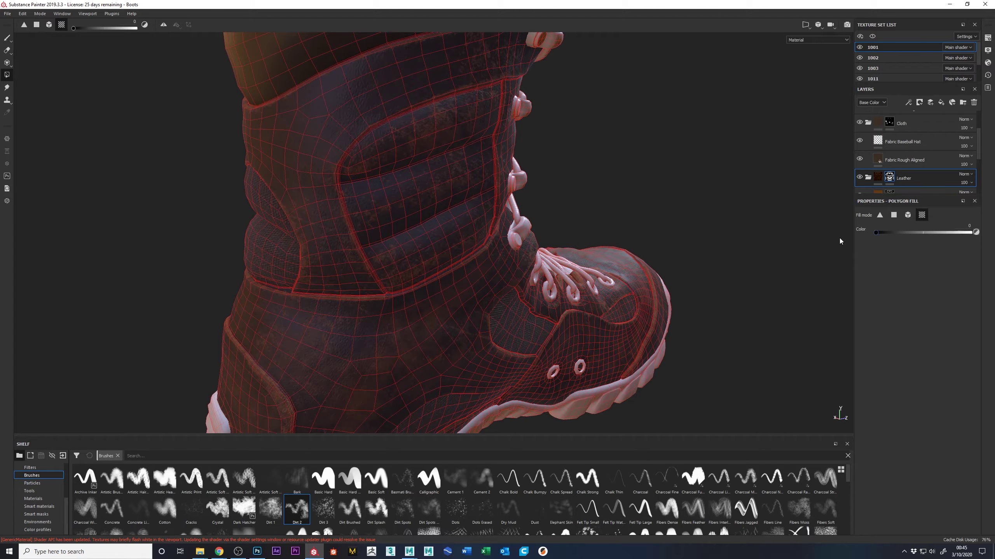
{"action": "left_click", "coordinate": [439, 206]}
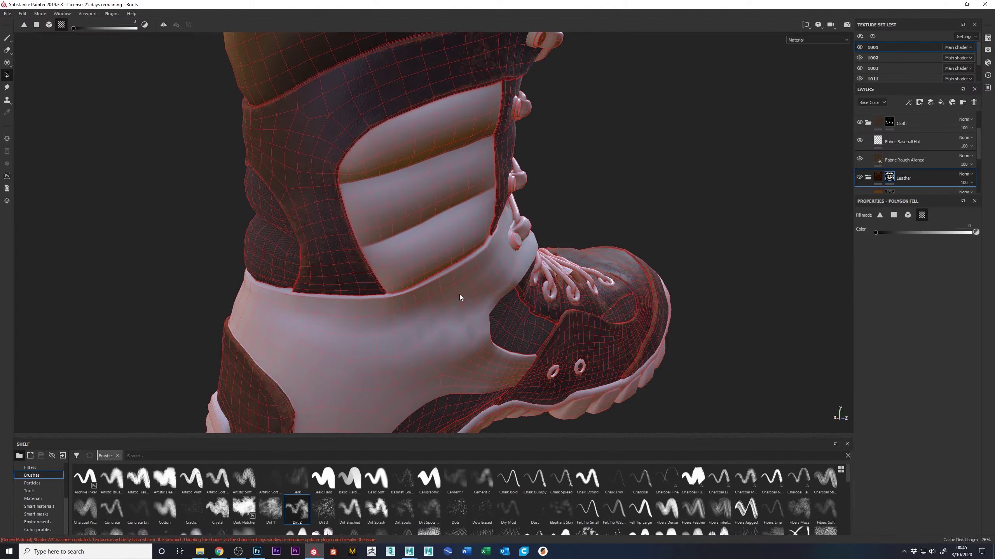
{"action": "key", "text": "ctrl+z"}
{"action": "left_click", "coordinate": [412, 206]}
{"action": "key", "text": "ctrl+z"}
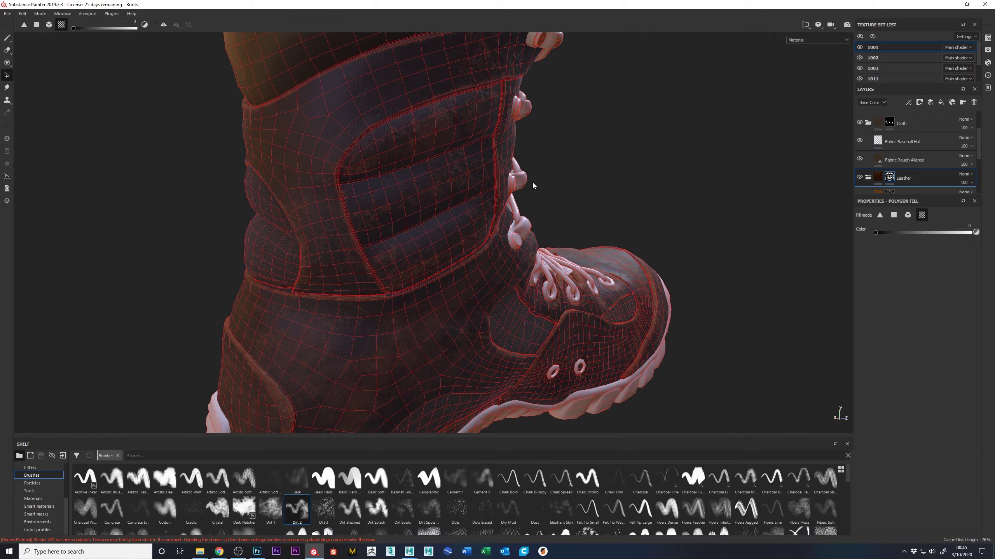
- Return to UV-chunk Polygon Fill and show the flat 2D UV layout with F3
{"action": "key", "text": "3"}
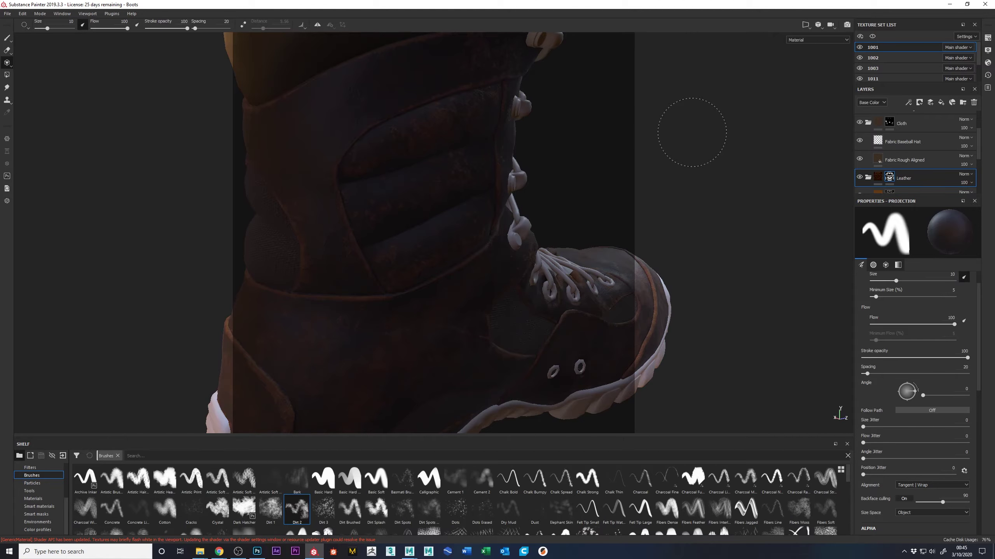
{"action": "key", "text": "4"}
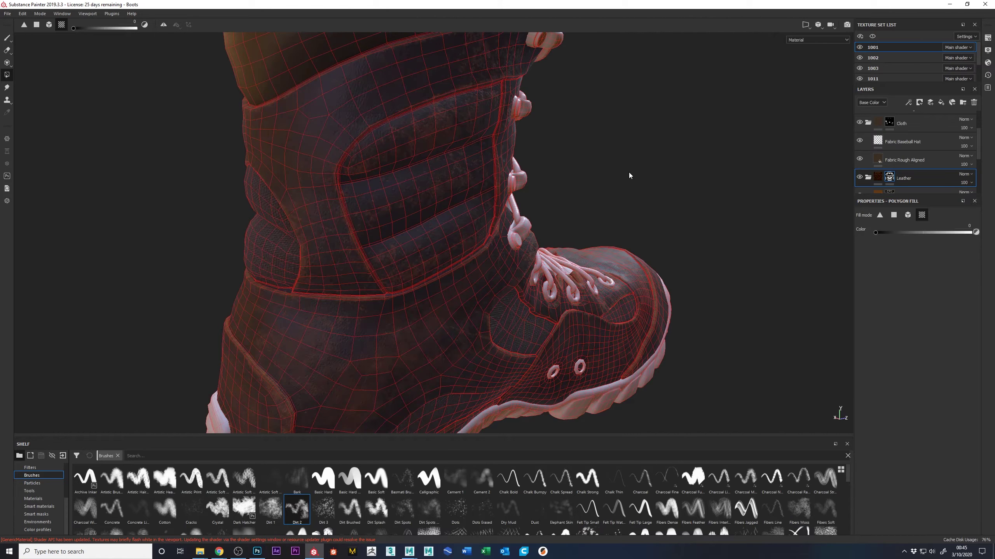
{"action": "key", "text": "F3"}
{"action": "left_click_drag", "start_coordinate": [655, 229], "coordinate": [657, 272], "text": "alt"}
{"action": "middle_click_drag", "start_coordinate": [635, 203], "coordinate": [737, 129], "text": "alt"}
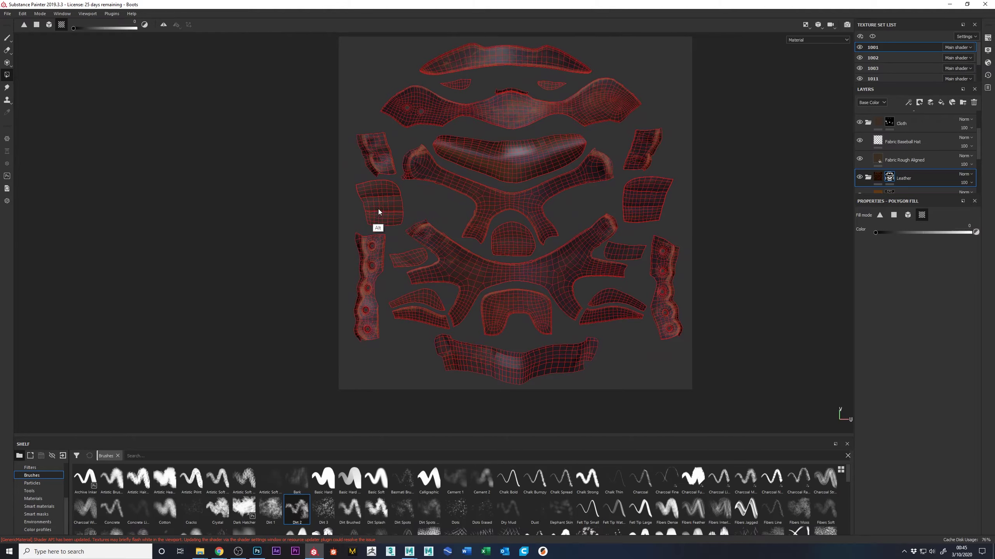
- Fill the Y-shaped UV island into the Leather mask, keep the quilted side panel as cloth, and select Cloth's mask
{"action": "key", "text": "F1"}
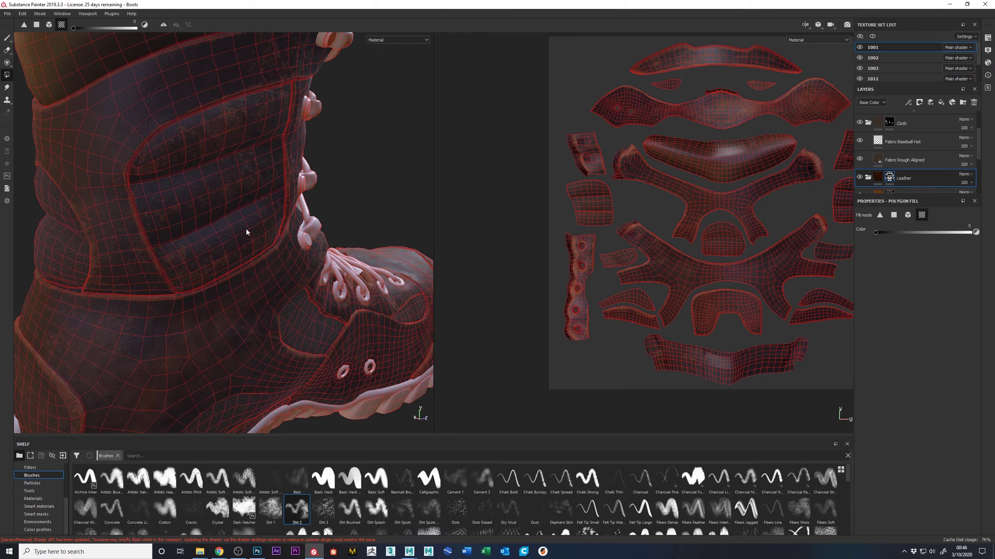
{"action": "left_click", "coordinate": [209, 184]}
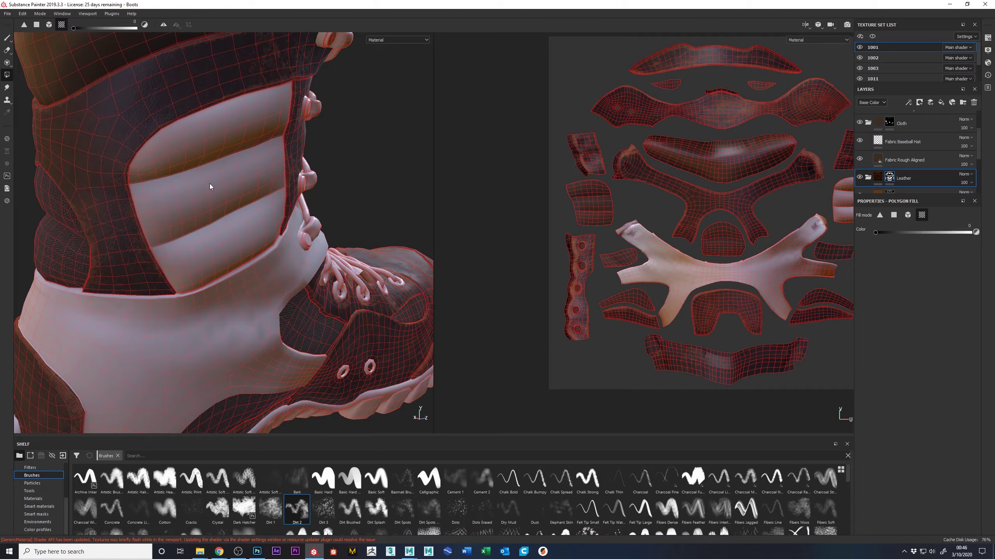
{"action": "middle_click_drag", "start_coordinate": [800, 201], "coordinate": [681, 212], "text": "alt"}
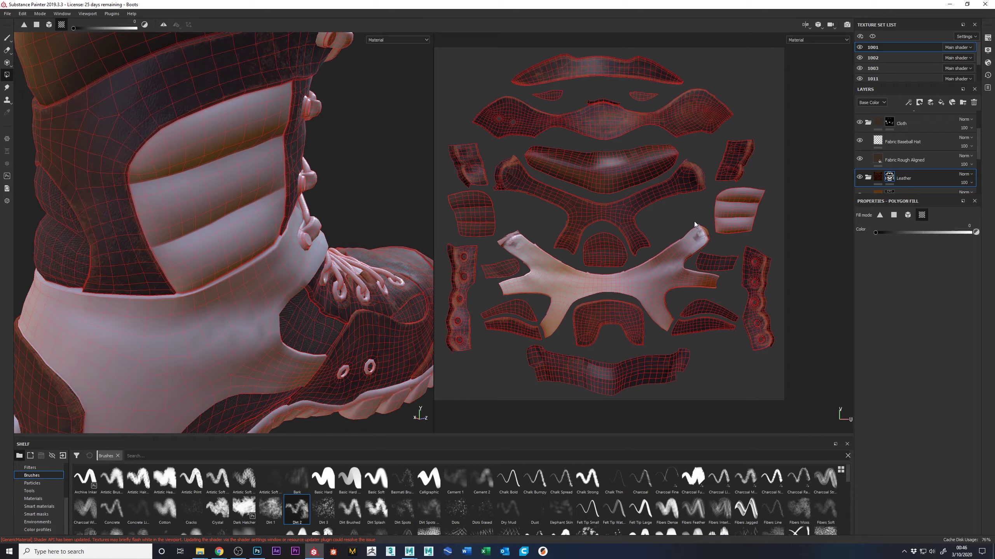
{"action": "left_click", "coordinate": [736, 210]}
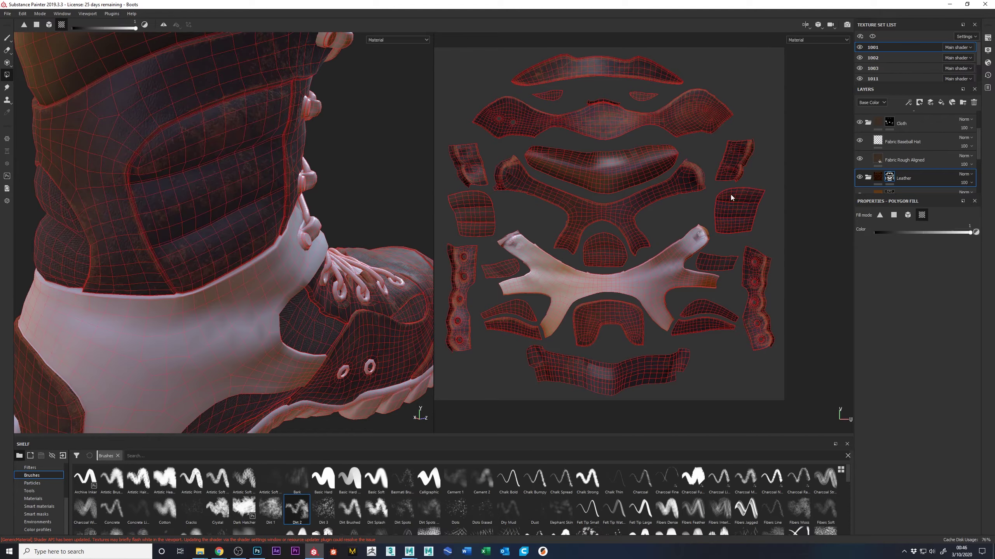
{"action": "left_click", "coordinate": [665, 275]}
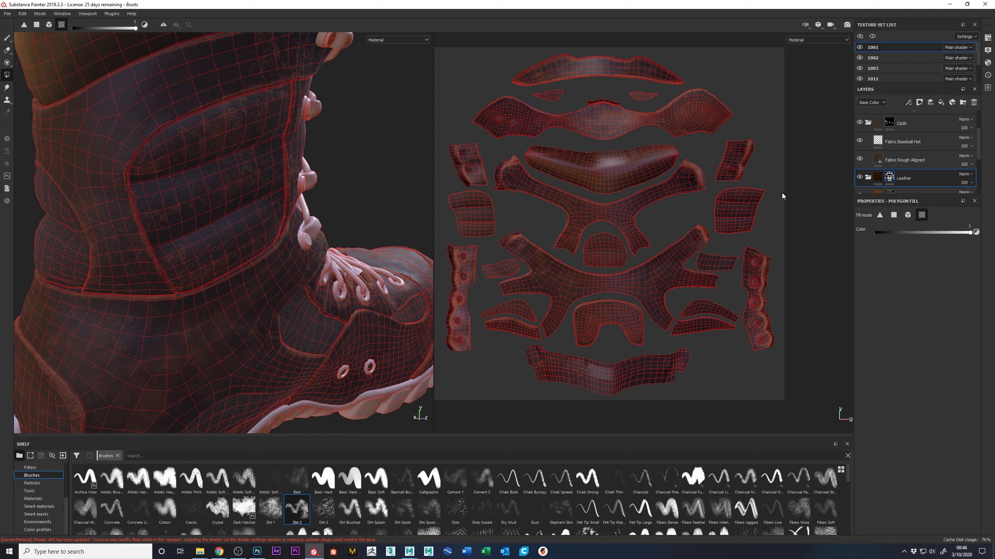
{"action": "left_click", "coordinate": [752, 214]}
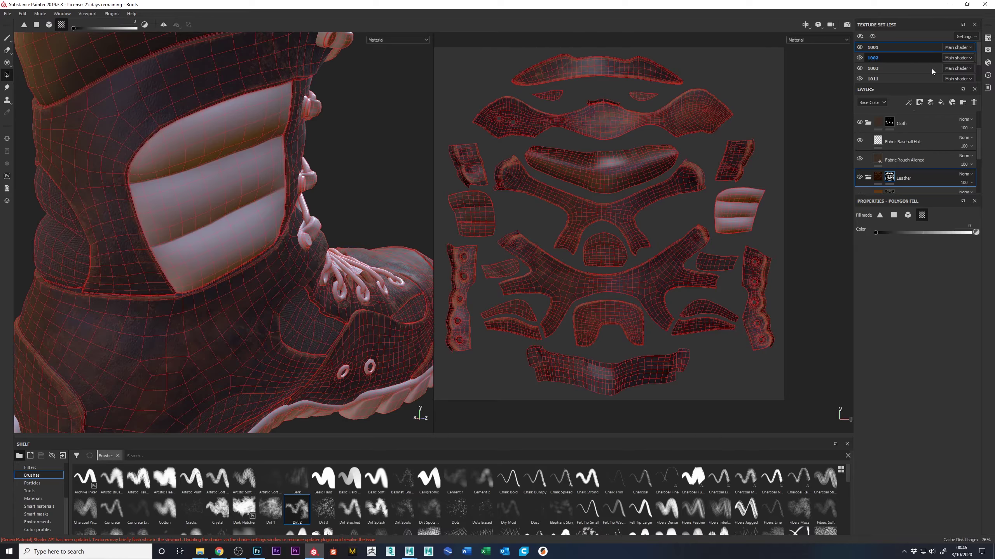
{"action": "left_click", "coordinate": [888, 124]}
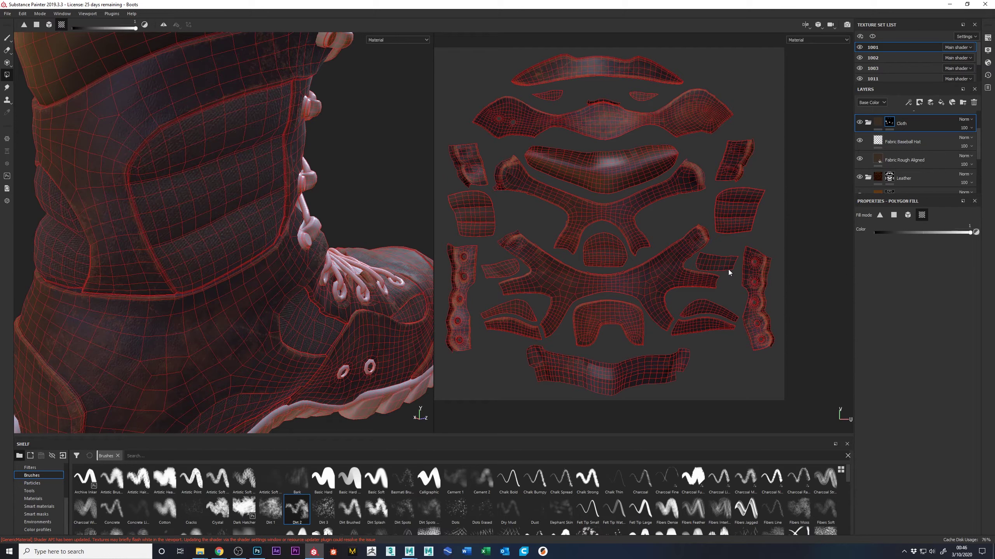
{"action": "key", "text": "1"}
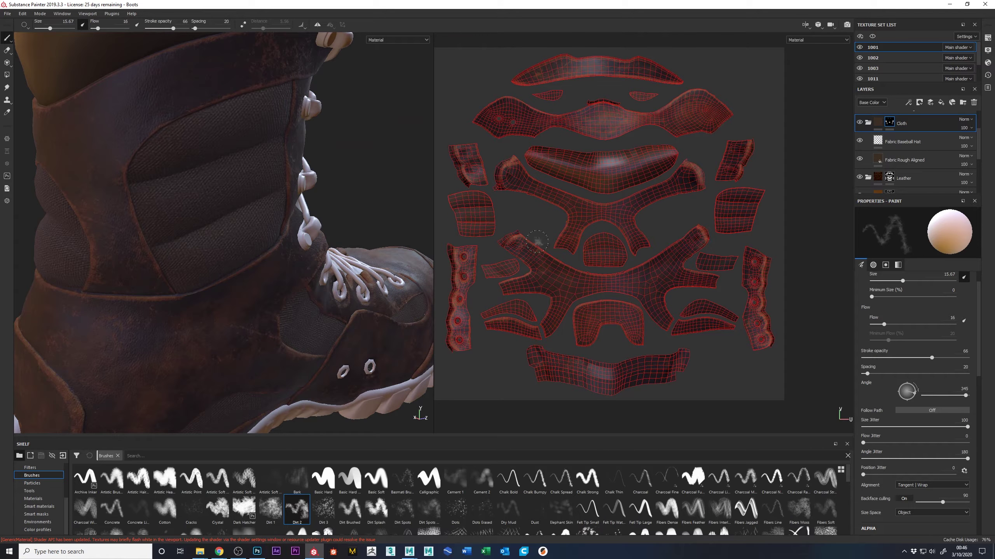
- Switch to the 3D-only view and orbit around both boots to inspect the worn leather and dark fabric
{"action": "key", "text": "F2"}
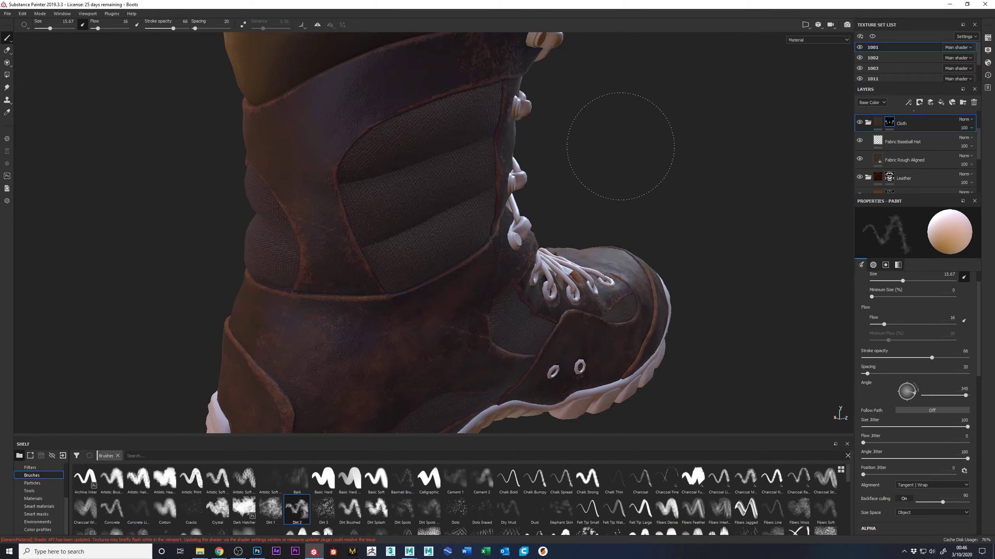
{"action": "mouse_move", "coordinate": [679, 151]}
{"action": "left_mouse_down", "text": "alt"}
{"action": "mouse_move", "coordinate": [646, 138]}
{"action": "mouse_move", "coordinate": [632, 94]}
{"action": "left_mouse_up", "text": "alt"}
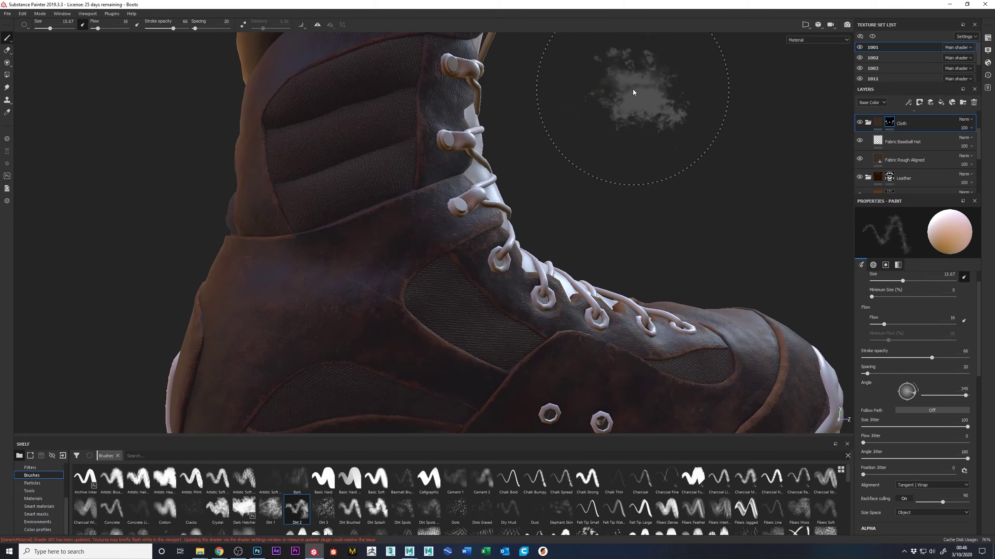
{"action": "scroll", "coordinate": [682, 182], "scroll_direction": "down", "scroll_amount": 5}
{"action": "left_click_drag", "start_coordinate": [646, 147], "coordinate": [808, 102], "text": "alt"}
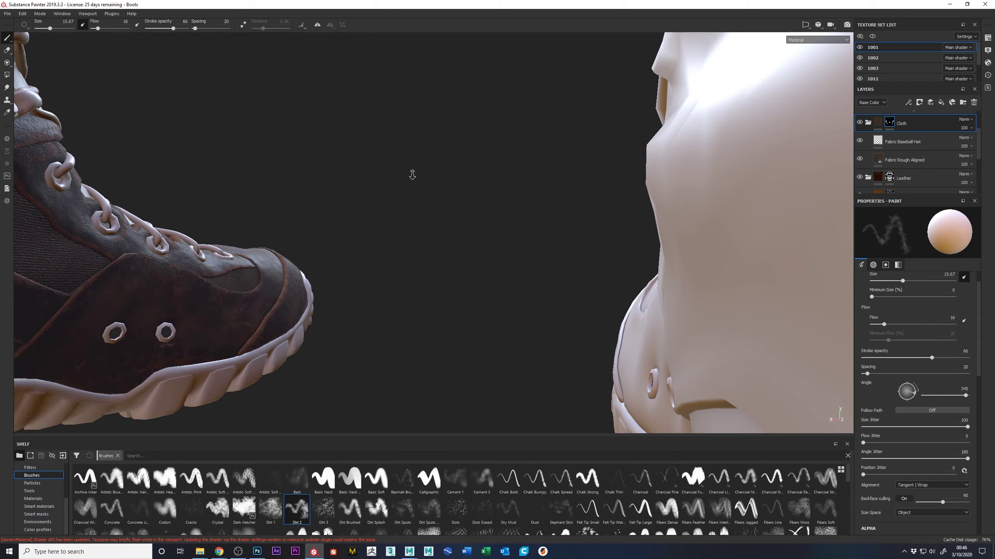
{"action": "left_click_drag", "start_coordinate": [411, 171], "coordinate": [33, 85], "text": "alt"}
{"action": "right_click_drag", "start_coordinate": [33, 85], "coordinate": [273, 191], "text": "alt"}
{"action": "left_click_drag", "start_coordinate": [273, 191], "coordinate": [642, 243], "text": "alt"}
{"action": "middle_click_drag", "start_coordinate": [642, 243], "coordinate": [677, 273], "text": "alt"}
{"action": "left_click_drag", "start_coordinate": [677, 274], "coordinate": [496, 271], "text": "alt"}
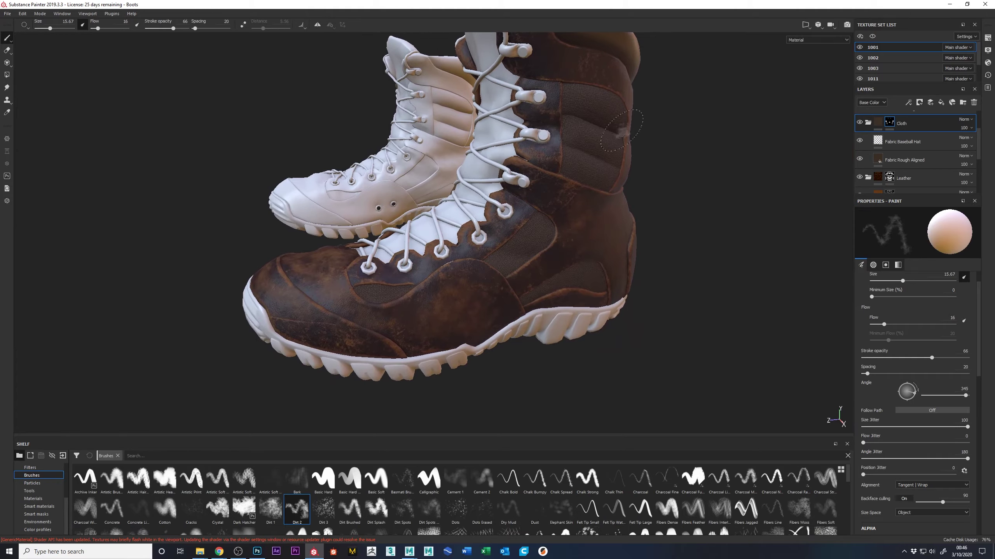
{"action": "scroll", "coordinate": [979, 164], "scroll_direction": "down", "scroll_amount": 5}
{"action": "scroll", "coordinate": [979, 161], "scroll_direction": "up", "scroll_amount": 2}
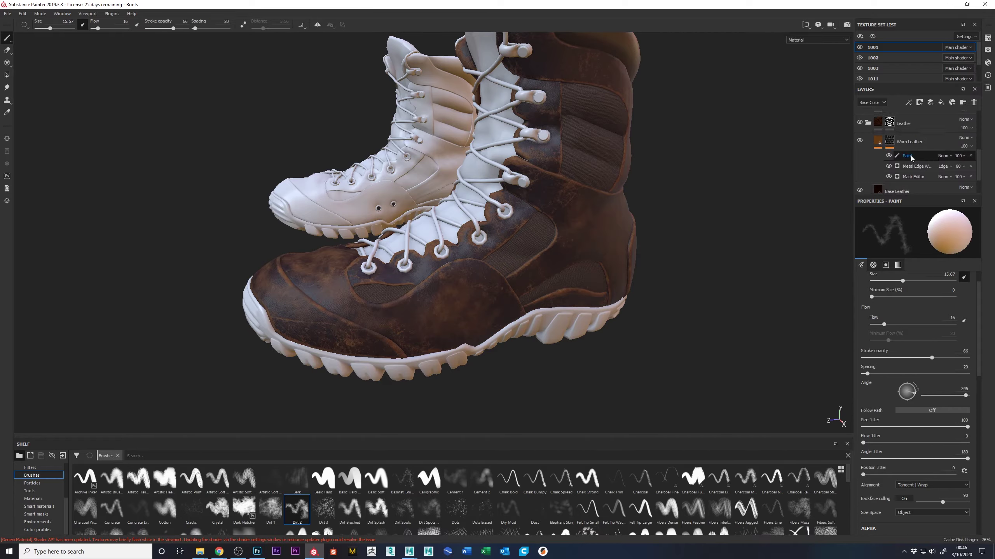
- Lower the Worn Leather Paint effect's opacity to 44
{"action": "left_click", "coordinate": [960, 156]}
{"action": "left_click", "coordinate": [968, 170]}
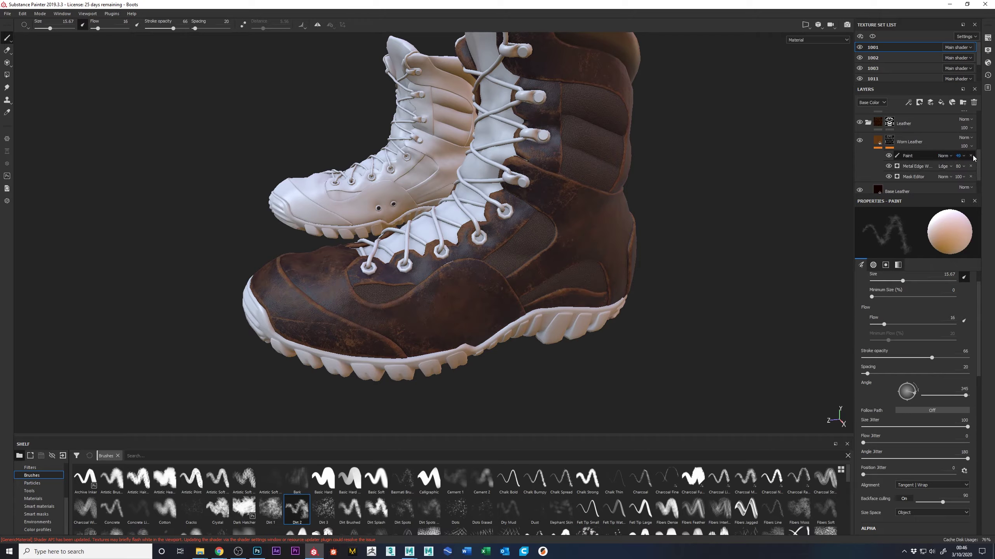
{"action": "left_click", "coordinate": [960, 156]}
{"action": "left_click", "coordinate": [971, 172]}
{"action": "left_click_drag", "start_coordinate": [971, 170], "coordinate": [969, 170]}
- Orbit around both boots to check the subtler wear
{"action": "mouse_move", "coordinate": [651, 235]}
{"action": "left_mouse_down", "text": "alt"}
{"action": "mouse_move", "coordinate": [894, 233]}
{"action": "mouse_move", "coordinate": [801, 239]}
{"action": "mouse_move", "coordinate": [681, 218]}
{"action": "mouse_move", "coordinate": [668, 188]}
{"action": "left_mouse_up", "text": "alt"}
{"action": "mouse_move", "coordinate": [754, 182]}
{"action": "left_mouse_down", "text": "alt"}
{"action": "mouse_move", "coordinate": [732, 172]}
{"action": "mouse_move", "coordinate": [756, 178]}
{"action": "left_mouse_up", "text": "alt"}
{"action": "right_click_drag", "start_coordinate": [752, 200], "coordinate": [688, 182], "text": "alt"}
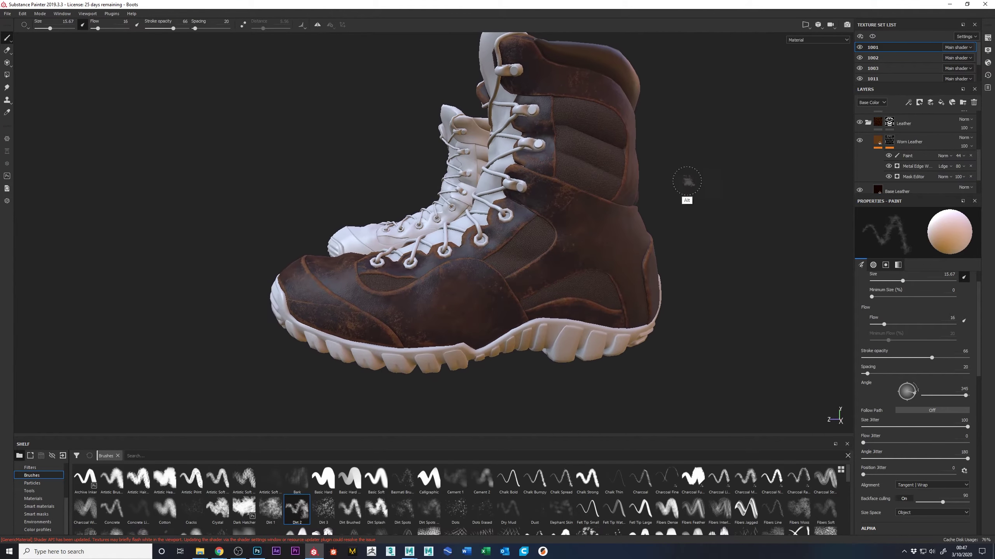
{"action": "left_click_drag", "start_coordinate": [722, 178], "coordinate": [842, 232], "text": "alt"}
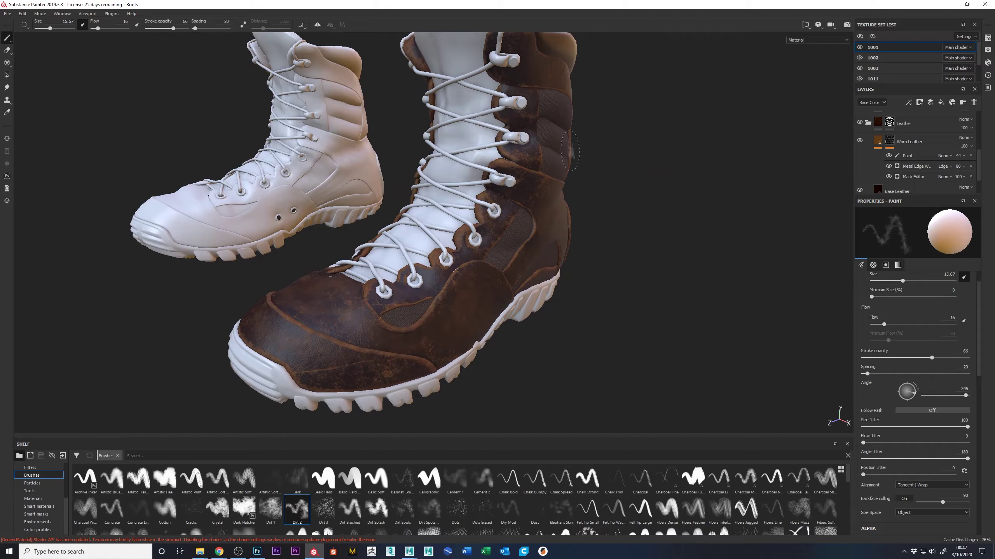
{"action": "middle_click_drag", "start_coordinate": [623, 275], "coordinate": [713, 204], "text": "alt"}
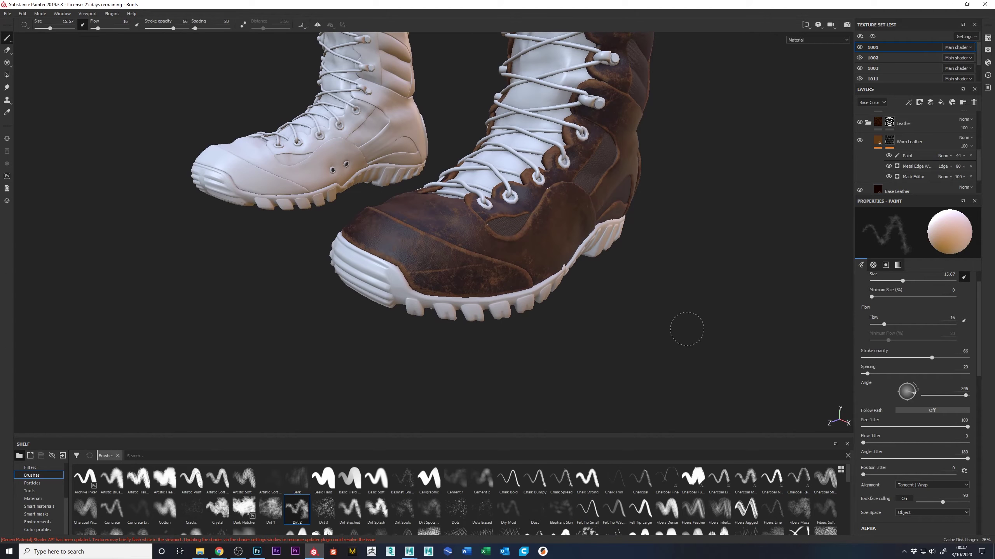
{"action": "mouse_move", "coordinate": [686, 329]}
{"action": "left_mouse_down", "text": "alt"}
{"action": "mouse_move", "coordinate": [643, 205]}
{"action": "mouse_move", "coordinate": [660, 316]}
{"action": "mouse_move", "coordinate": [762, 296]}
{"action": "mouse_move", "coordinate": [872, 294]}
{"action": "mouse_move", "coordinate": [584, 296]}
{"action": "mouse_move", "coordinate": [557, 312]}
{"action": "mouse_move", "coordinate": [566, 328]}
{"action": "mouse_move", "coordinate": [527, 292]}
{"action": "mouse_move", "coordinate": [450, 250]}
{"action": "left_mouse_up", "text": "alt"}
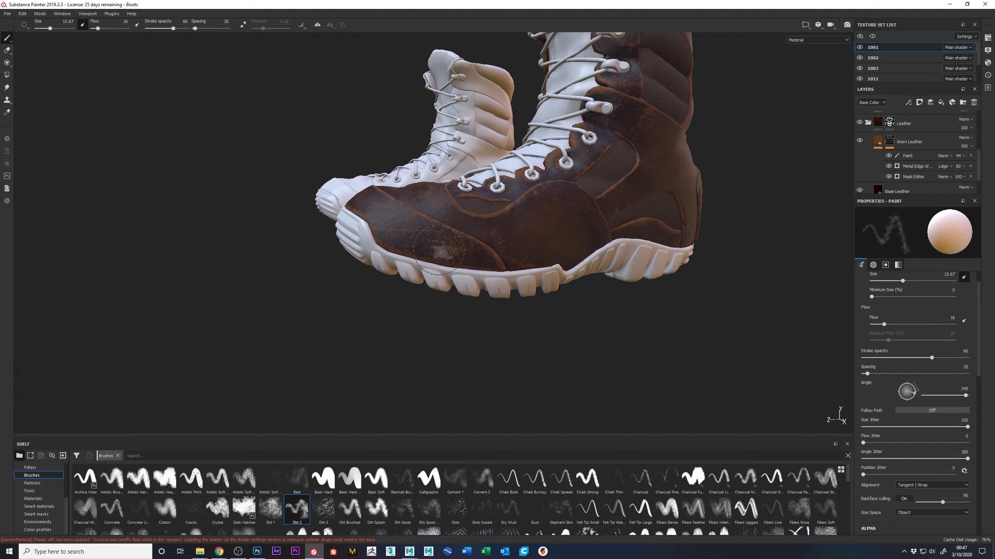
{"action": "mouse_move", "coordinate": [657, 205]}
{"action": "left_mouse_down", "text": "alt"}
{"action": "mouse_move", "coordinate": [683, 198]}
{"action": "mouse_move", "coordinate": [537, 250]}
{"action": "mouse_move", "coordinate": [739, 199]}
{"action": "mouse_move", "coordinate": [684, 213]}
{"action": "left_mouse_up", "text": "alt"}
{"action": "right_click_drag", "start_coordinate": [683, 214], "coordinate": [513, 238], "text": "alt"}
{"action": "middle_click_drag", "start_coordinate": [512, 238], "coordinate": [514, 249], "text": "alt"}
{"action": "mouse_move", "coordinate": [514, 249]}
{"action": "left_mouse_down", "text": "alt"}
{"action": "mouse_move", "coordinate": [622, 235]}
{"action": "mouse_move", "coordinate": [613, 238]}
{"action": "left_mouse_up", "text": "alt"}
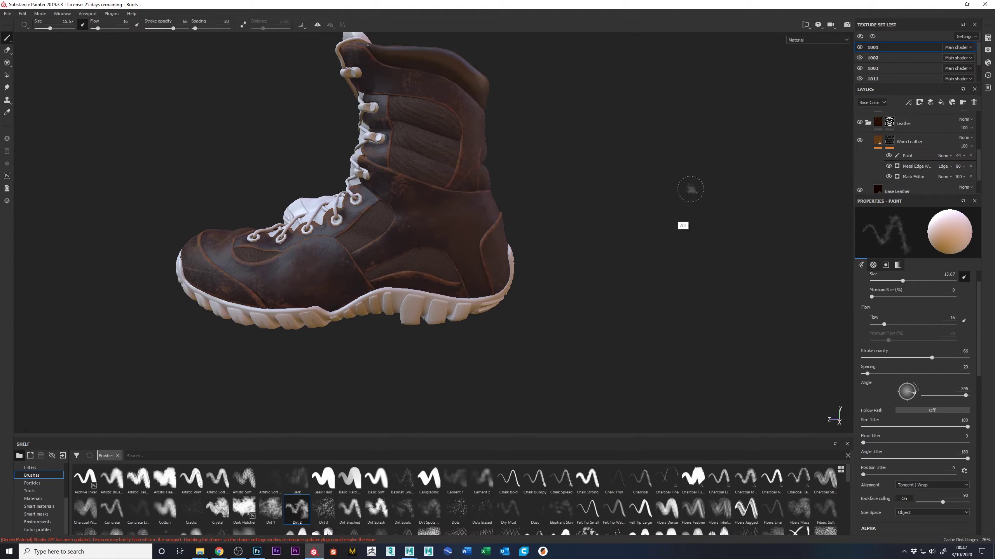
{"action": "left_click_drag", "start_coordinate": [688, 189], "coordinate": [591, 237], "text": "alt"}
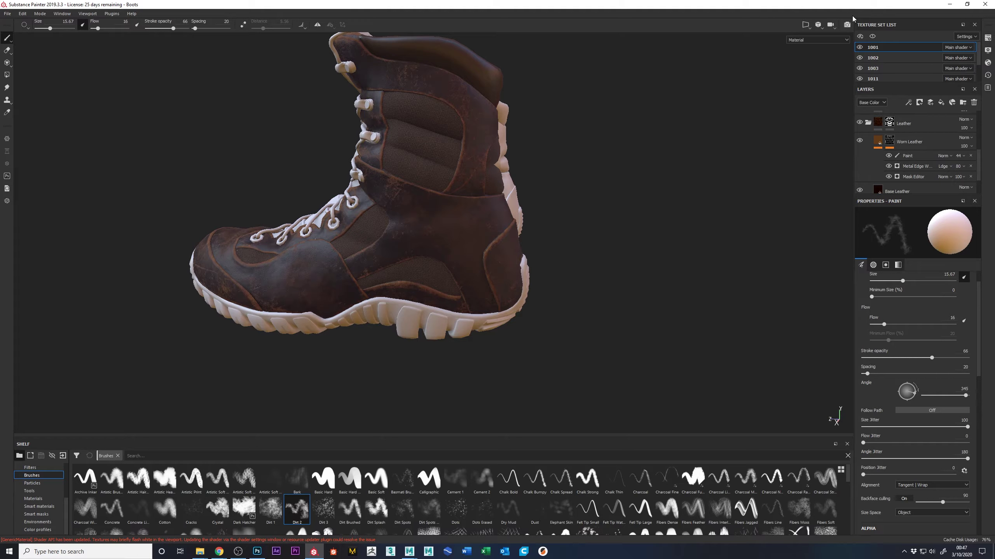
{"action": "left_click_drag", "start_coordinate": [978, 164], "coordinate": [982, 127]}
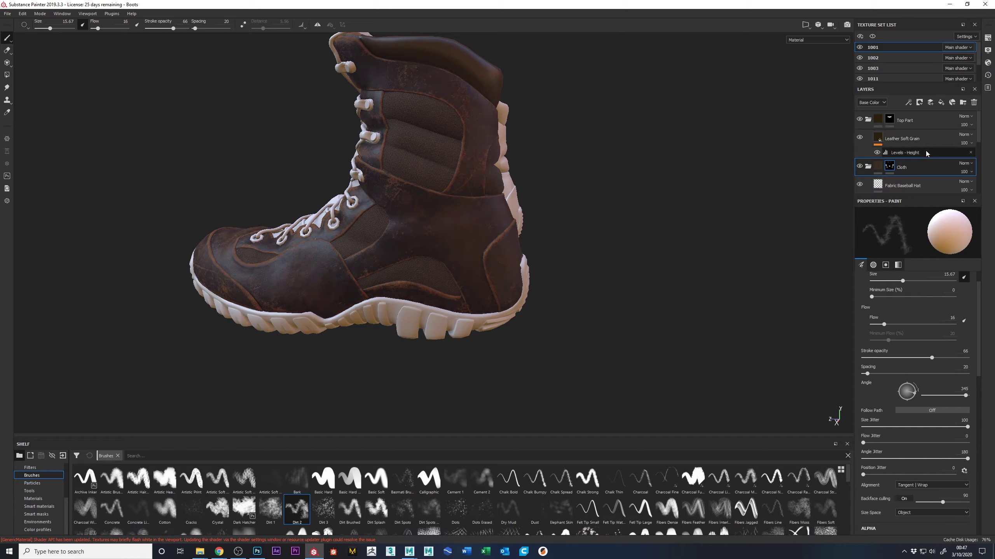
- Add a new layer folder above Cloth and name it 'Toe and Heel'
{"action": "left_click", "coordinate": [962, 103]}
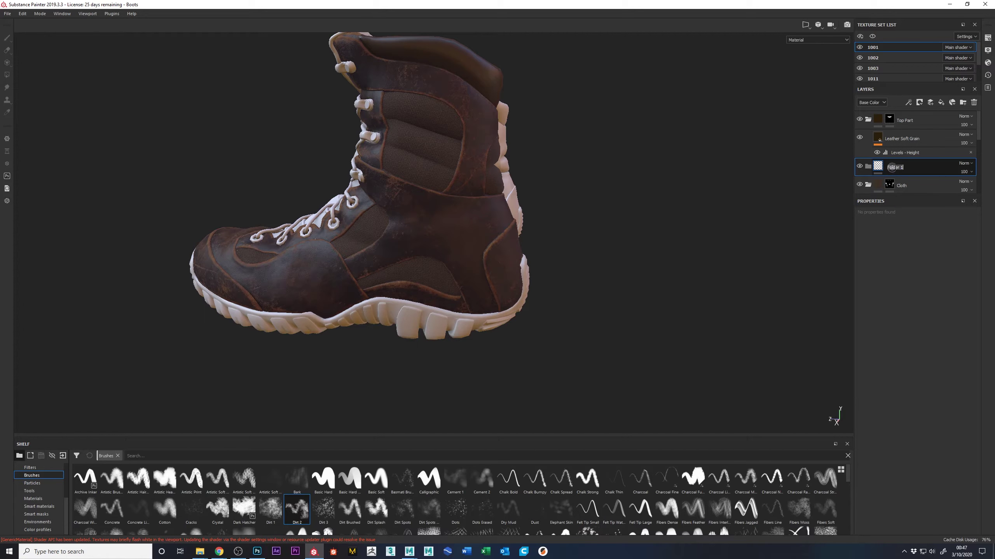
{"action": "double_click", "coordinate": [899, 167]}
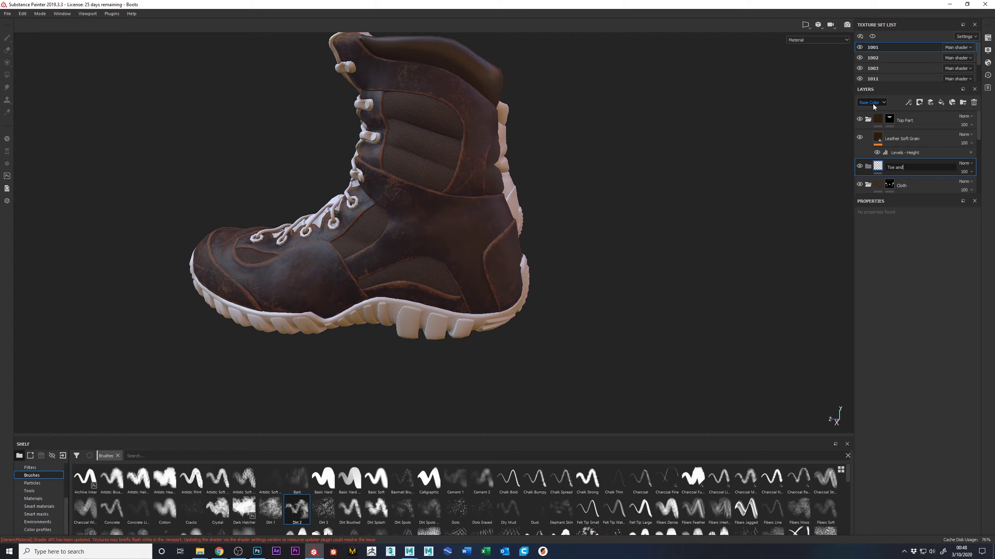
{"action": "key", "text": "Return"}
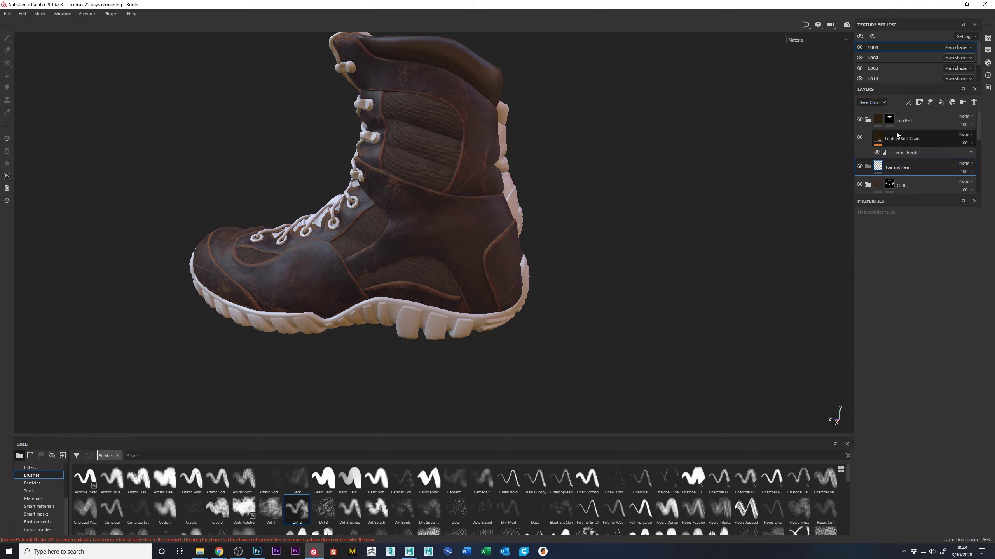
- Add the yellow Plastic Fabric Bands material from the shelf into the Toe and Heel folder
{"action": "left_click", "coordinate": [34, 499]}
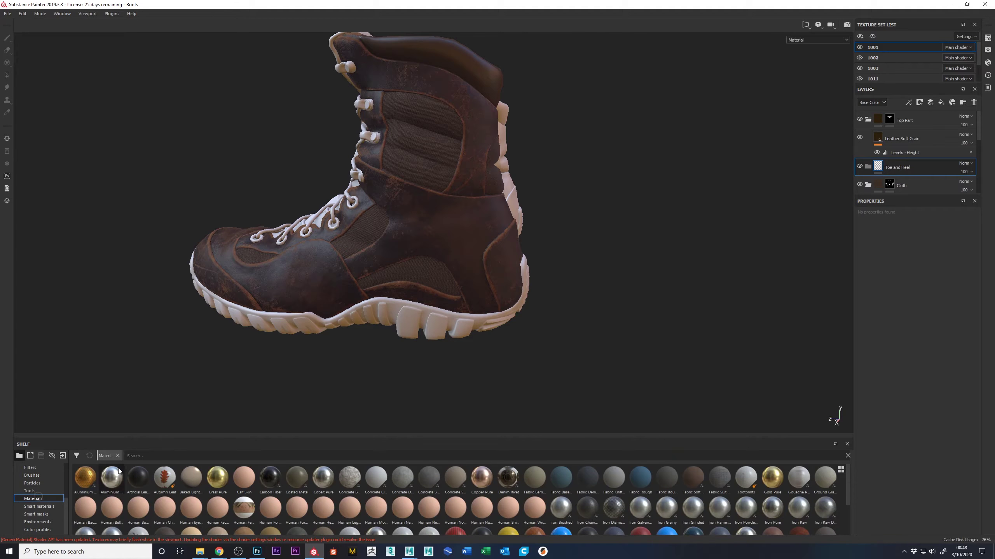
{"action": "scroll", "coordinate": [848, 485], "scroll_direction": "down", "scroll_amount": 1}
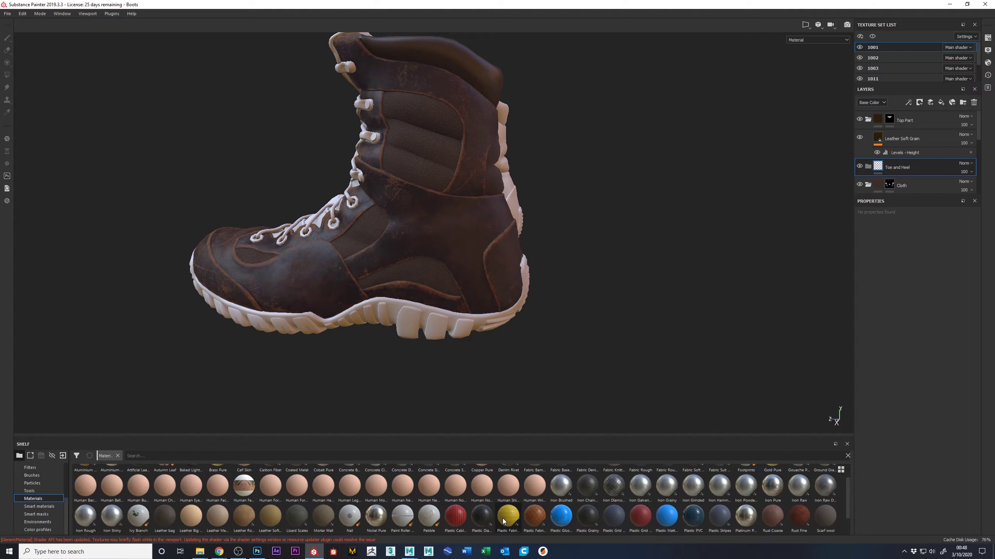
{"action": "left_click_drag", "start_coordinate": [512, 512], "coordinate": [889, 173]}
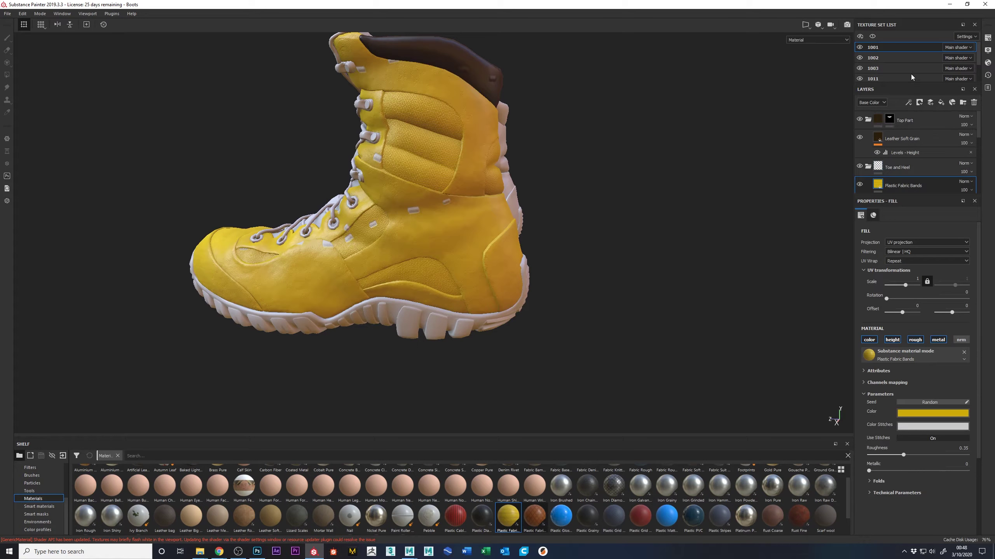
{"action": "left_click_drag", "start_coordinate": [614, 237], "coordinate": [669, 212], "text": "alt"}
{"action": "left_click_drag", "start_coordinate": [546, 140], "coordinate": [693, 162], "text": "alt"}
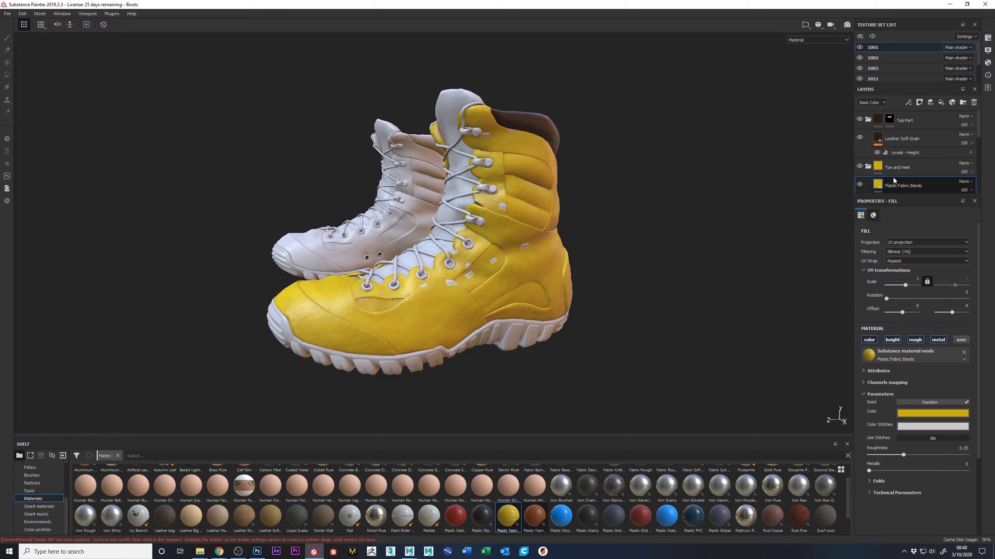
{"action": "left_click", "coordinate": [907, 168]}
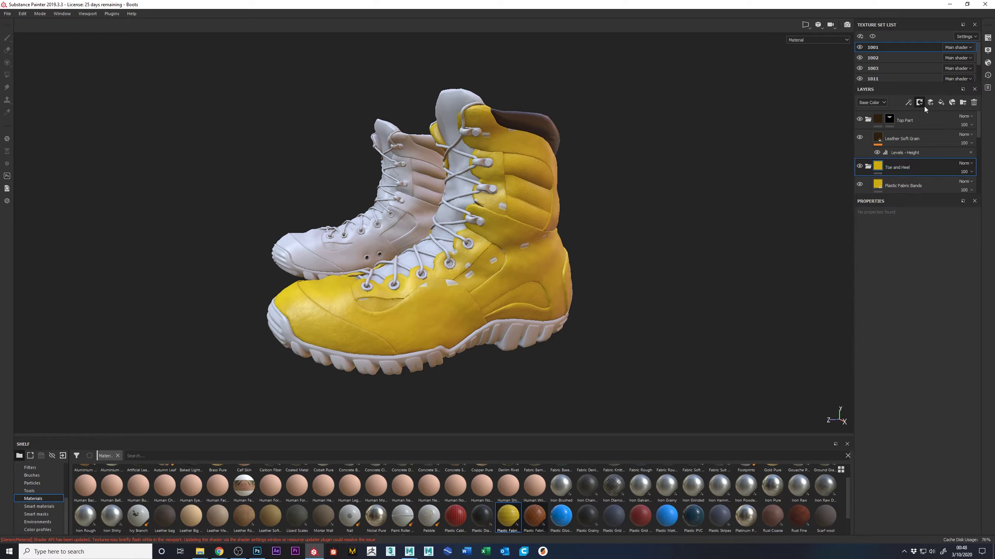
- Give the Toe and Heel folder a black mask and polygon-fill the toe cap and heel into it
{"action": "left_click", "coordinate": [920, 102]}
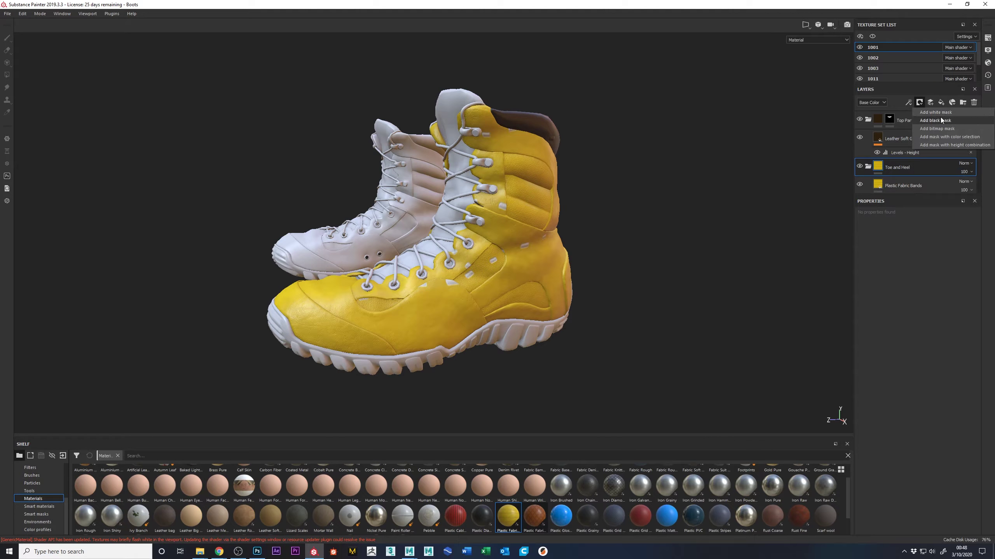
{"action": "left_click", "coordinate": [937, 121]}
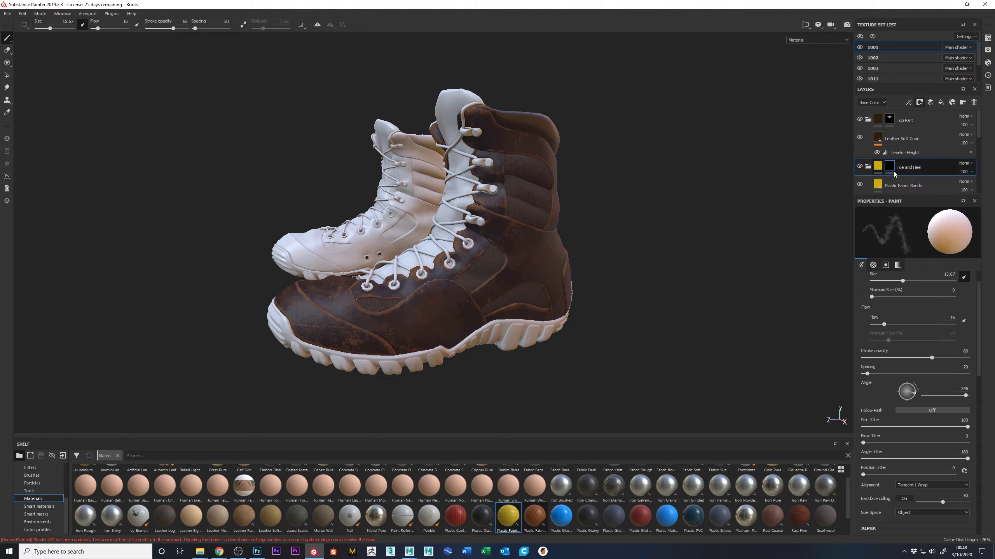
{"action": "key", "text": "4"}
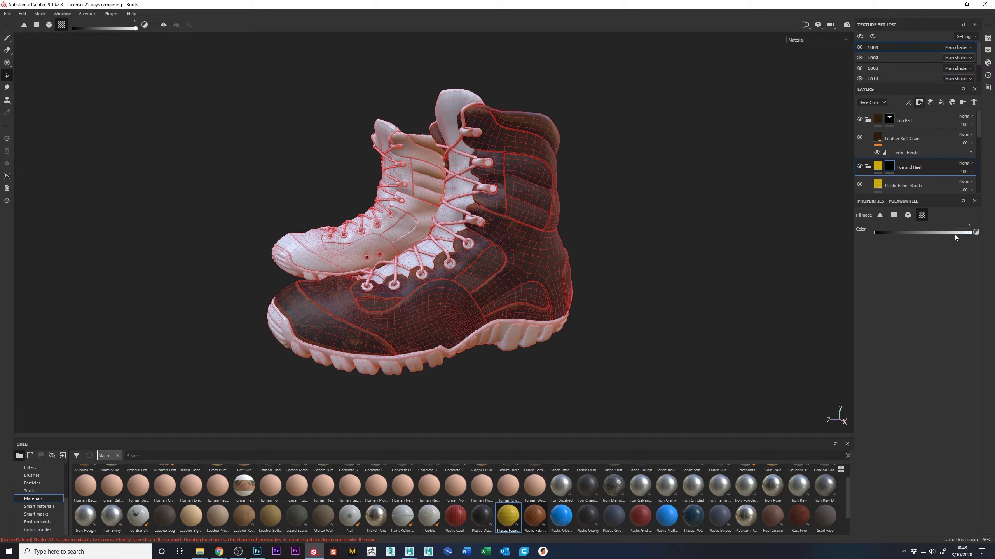
{"action": "left_click", "coordinate": [324, 329]}
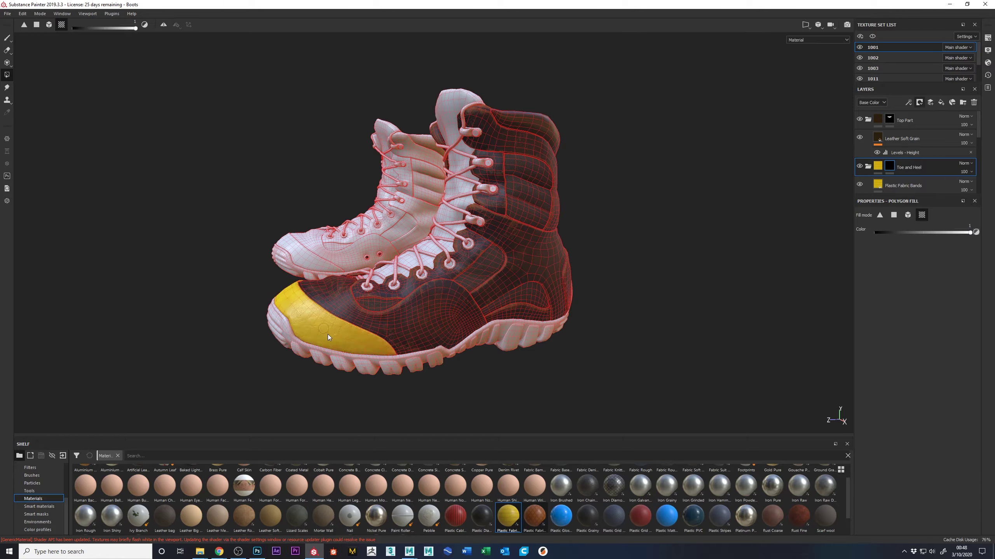
{"action": "left_click_drag", "start_coordinate": [602, 293], "coordinate": [601, 285], "text": "alt"}
{"action": "left_click", "coordinate": [602, 285]}
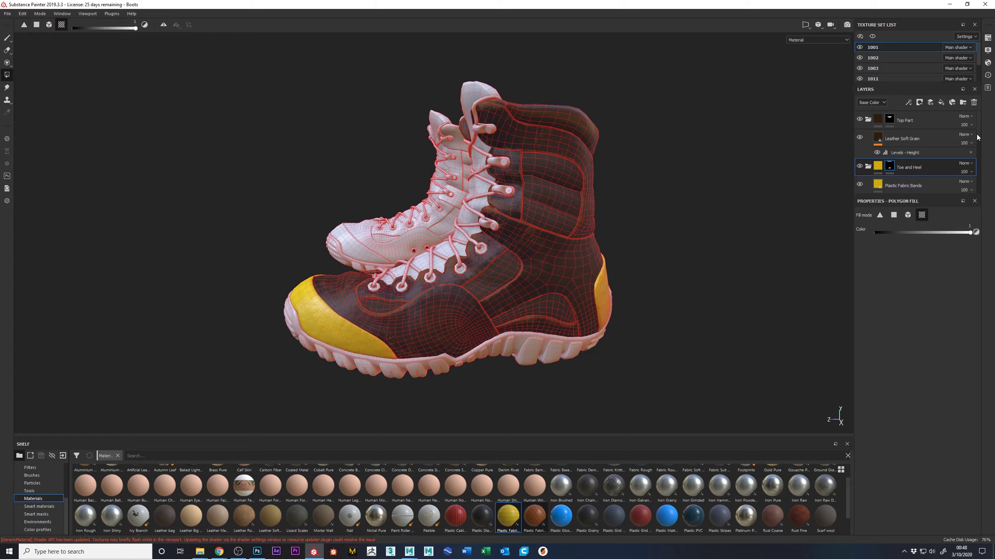
{"action": "scroll", "coordinate": [980, 132], "scroll_direction": "down", "scroll_amount": 2}
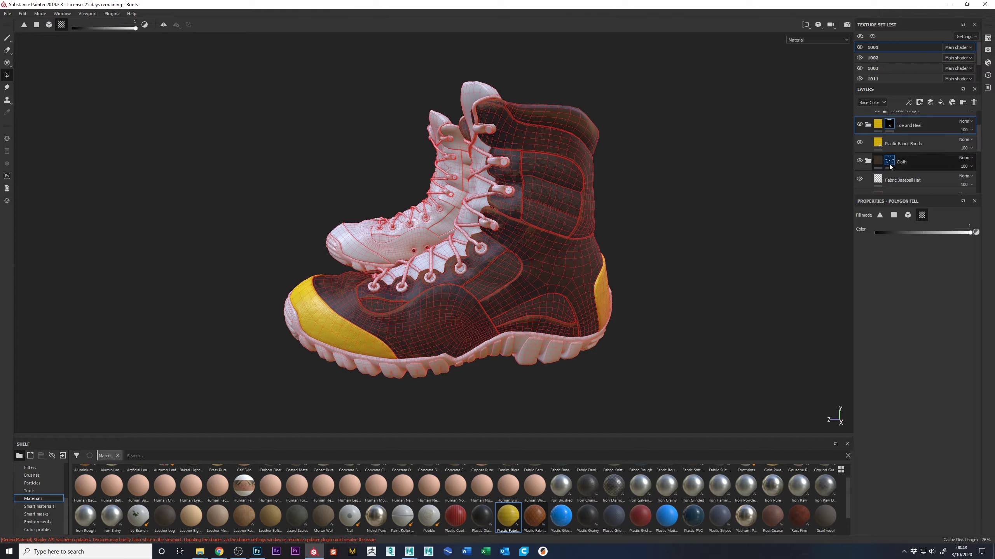
- Hide Plastic Fabric Bands and remove the toe cap from the Leather folder's mask
{"action": "scroll", "coordinate": [975, 163], "scroll_direction": "down", "scroll_amount": 5}
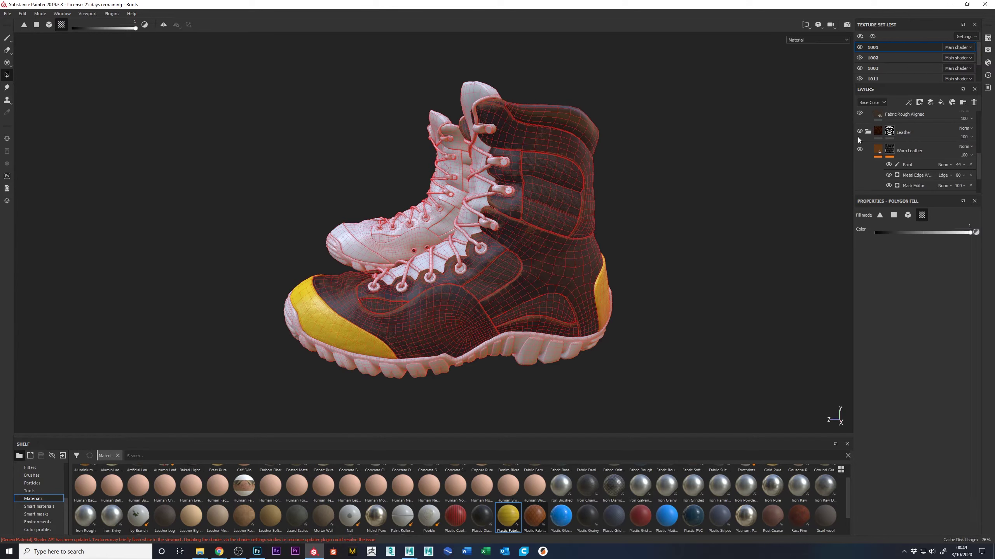
{"action": "mouse_move", "coordinate": [981, 172]}
{"action": "left_mouse_down"}
{"action": "mouse_move", "coordinate": [978, 150]}
{"action": "mouse_move", "coordinate": [978, 181]}
{"action": "left_mouse_up"}
{"action": "left_click", "coordinate": [858, 125]}
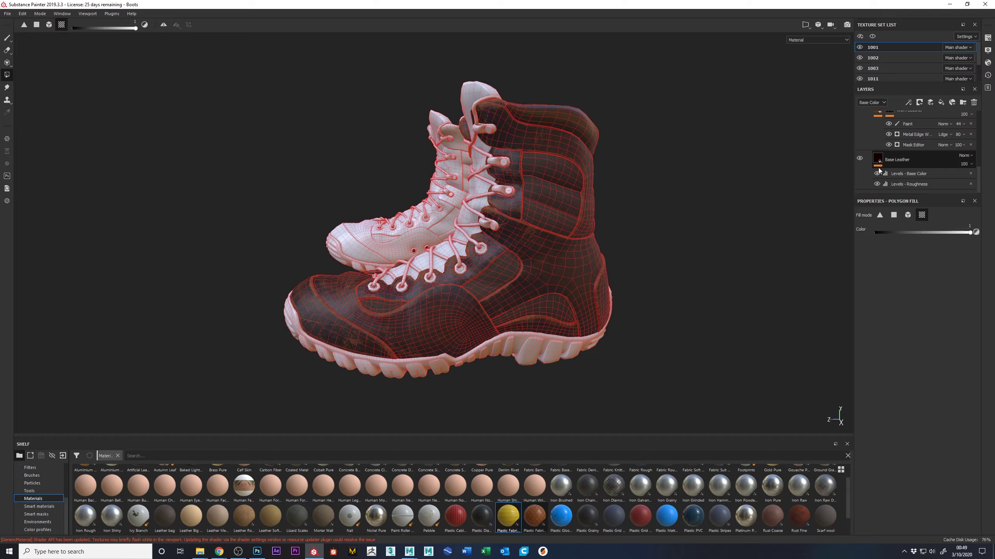
{"action": "left_click_drag", "start_coordinate": [980, 177], "coordinate": [979, 164]}
{"action": "left_click", "coordinate": [888, 147]}
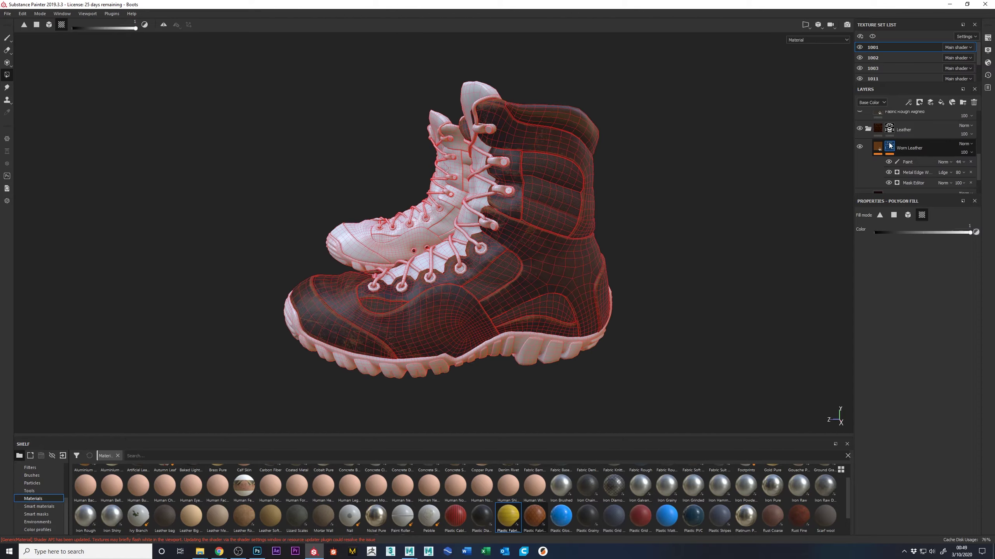
{"action": "left_click", "coordinate": [894, 132]}
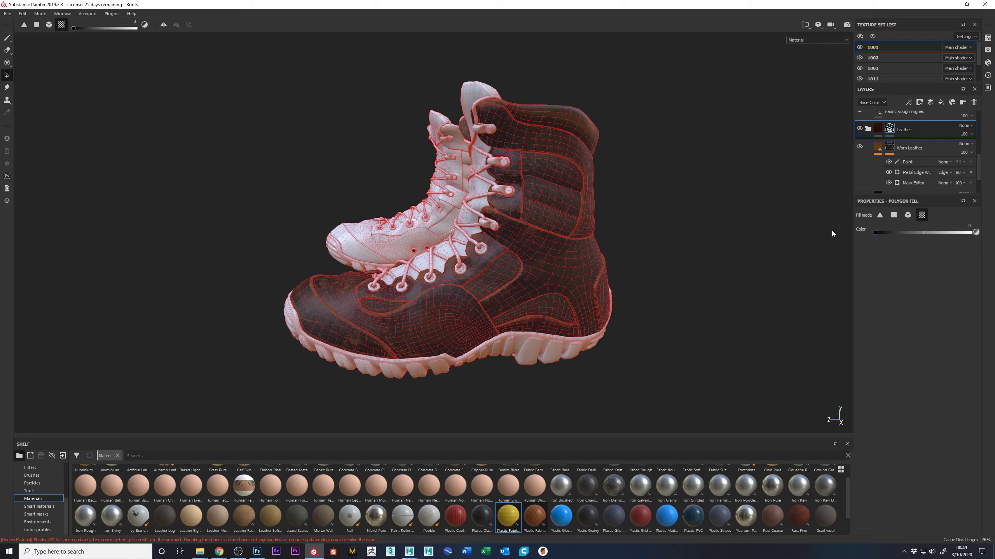
{"action": "left_click", "coordinate": [362, 338]}
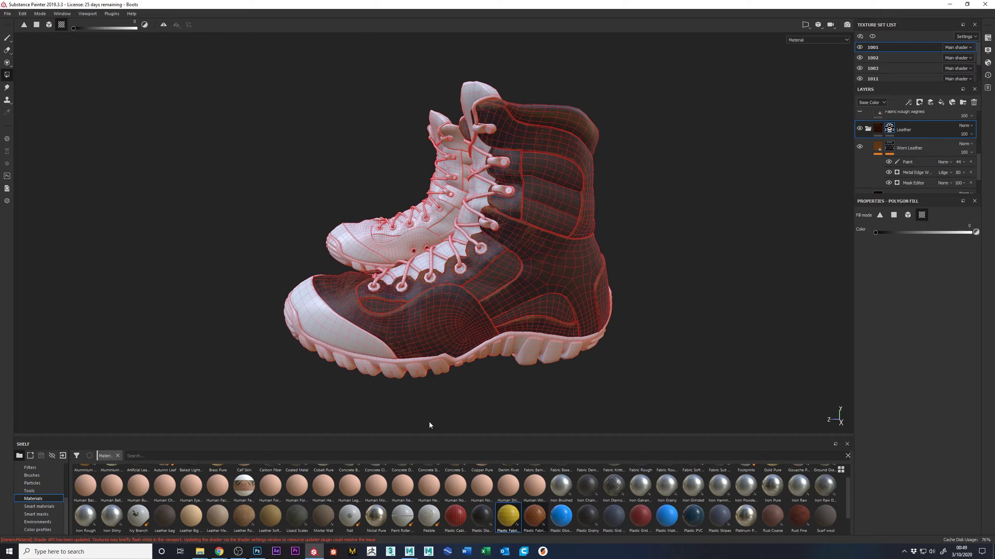
{"action": "left_click_drag", "start_coordinate": [460, 273], "coordinate": [472, 273], "text": "alt"}
{"action": "right_click_drag", "start_coordinate": [468, 283], "coordinate": [563, 389], "text": "alt"}
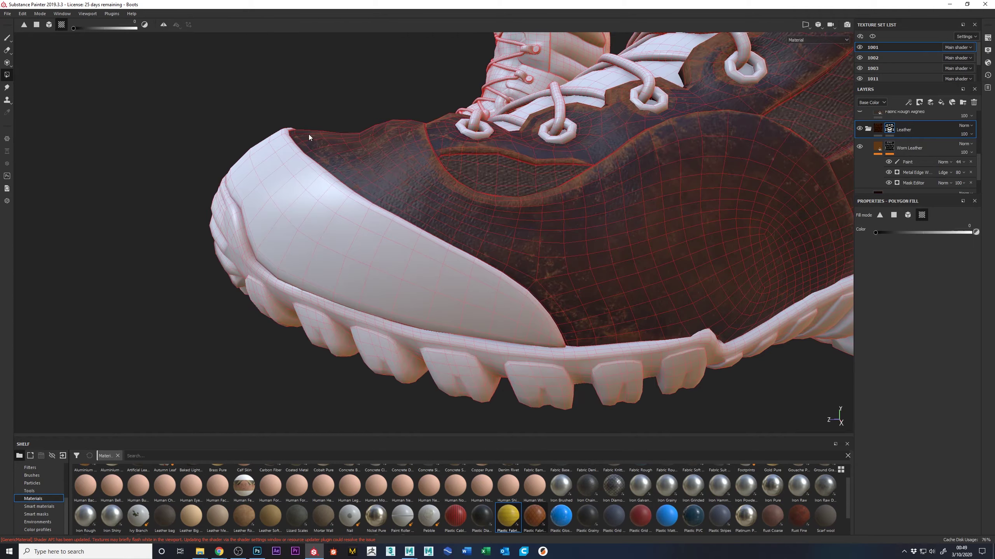
- Set the Polygon Fill value to 1 and fill the toe cap back into the Leather mask
{"action": "key", "text": "1"}
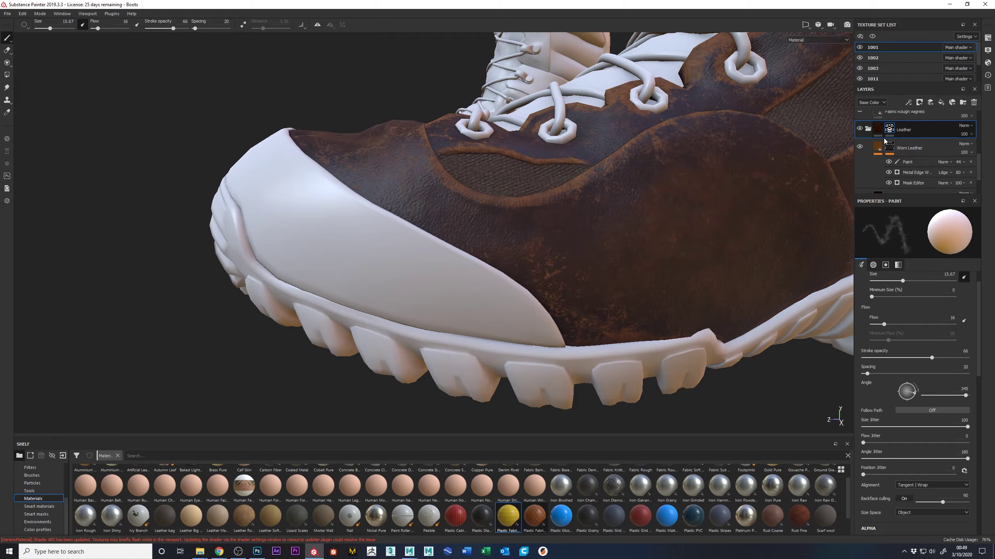
{"action": "key", "text": "4"}
{"action": "left_click_drag", "start_coordinate": [885, 232], "coordinate": [989, 241]}
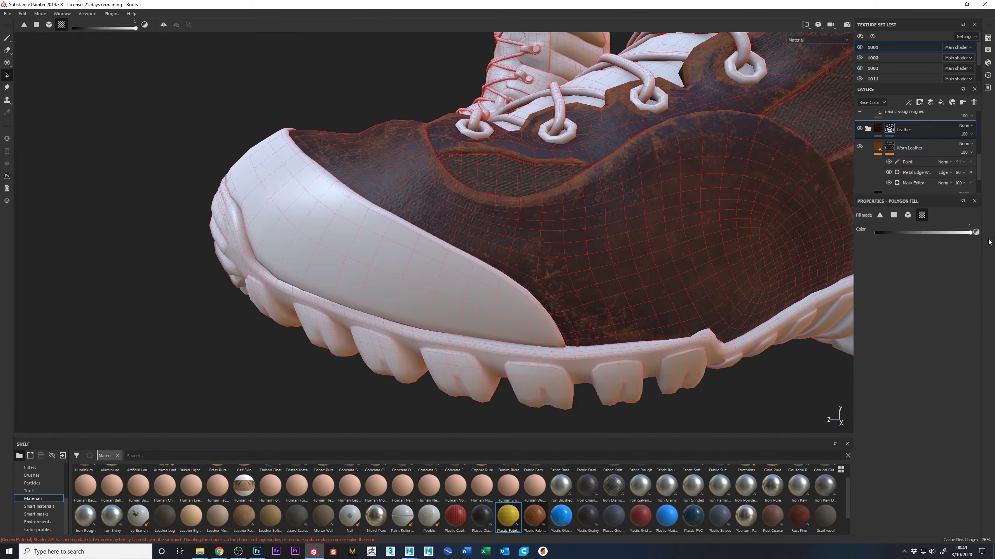
{"action": "left_click", "coordinate": [338, 252]}
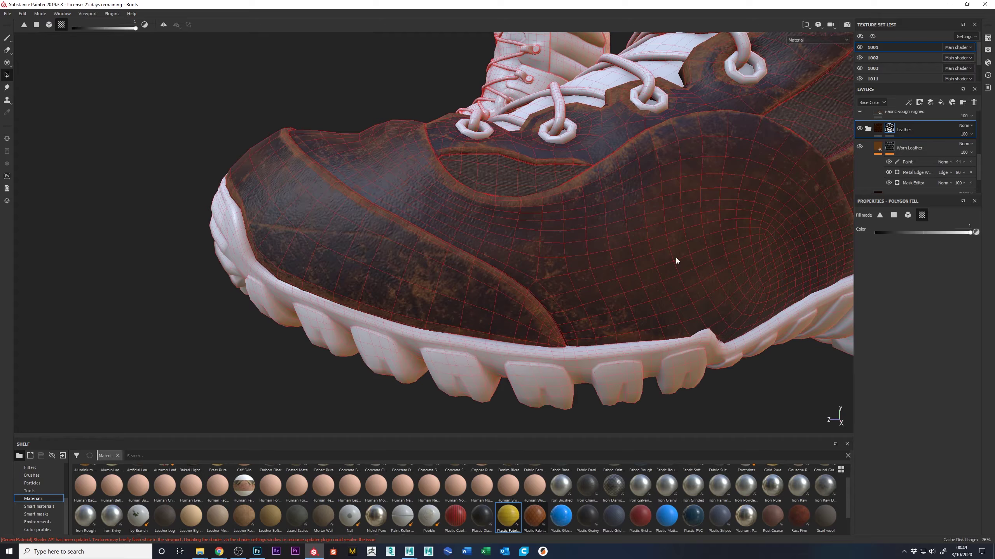
{"action": "right_click_drag", "start_coordinate": [754, 328], "coordinate": [247, 191], "text": "alt"}
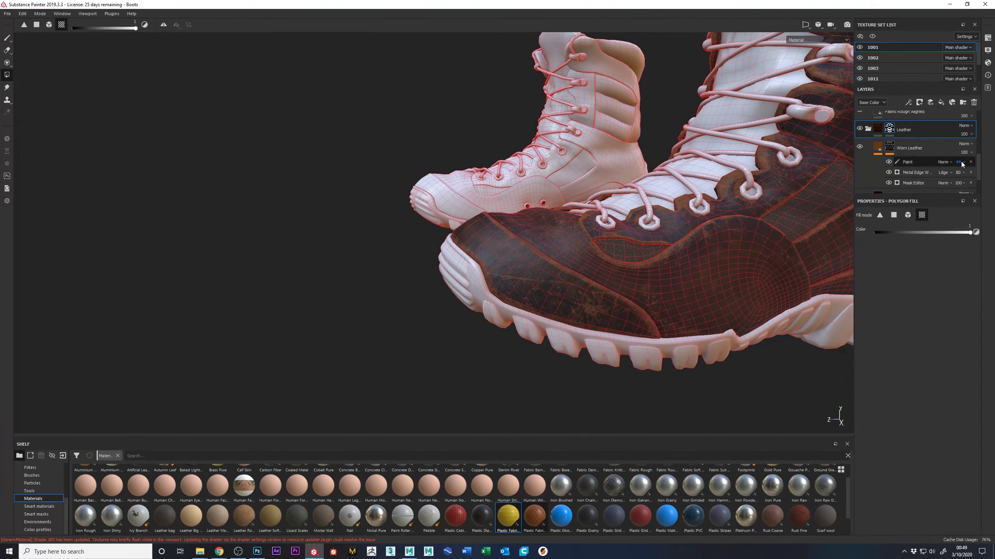
{"action": "left_click_drag", "start_coordinate": [979, 167], "coordinate": [980, 138]}
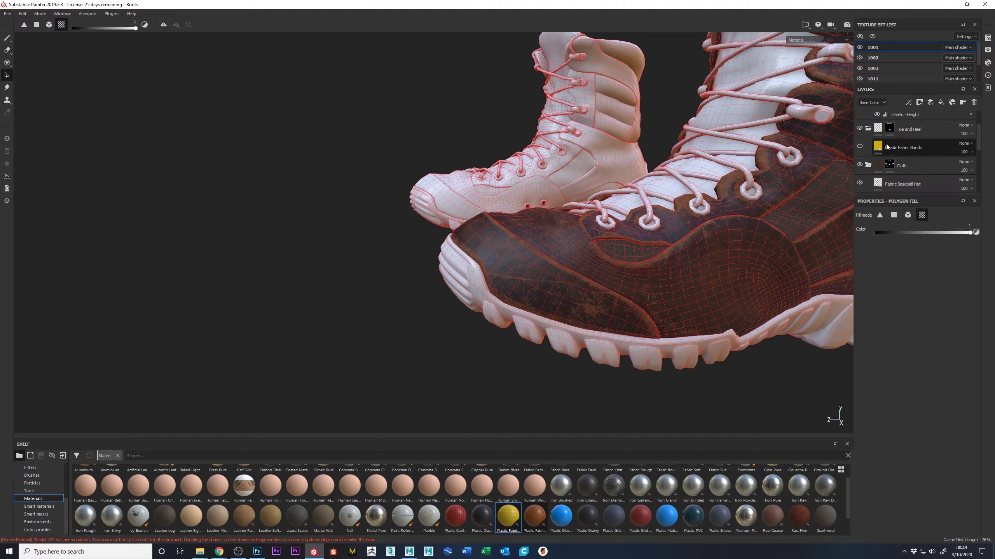
- Turn the Plastic Fabric Bands layer back on
{"action": "left_click", "coordinate": [860, 147]}
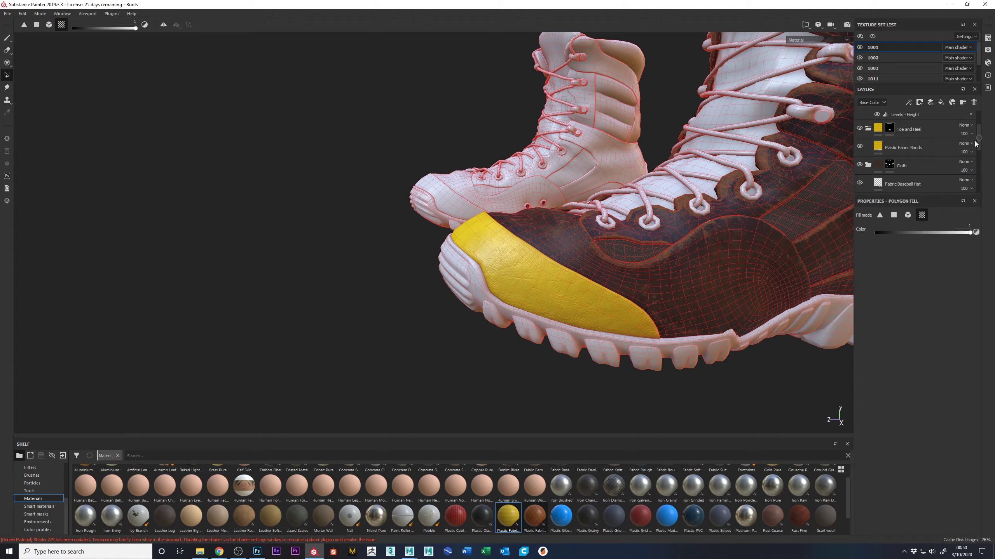
{"action": "left_click_drag", "start_coordinate": [980, 139], "coordinate": [982, 174]}
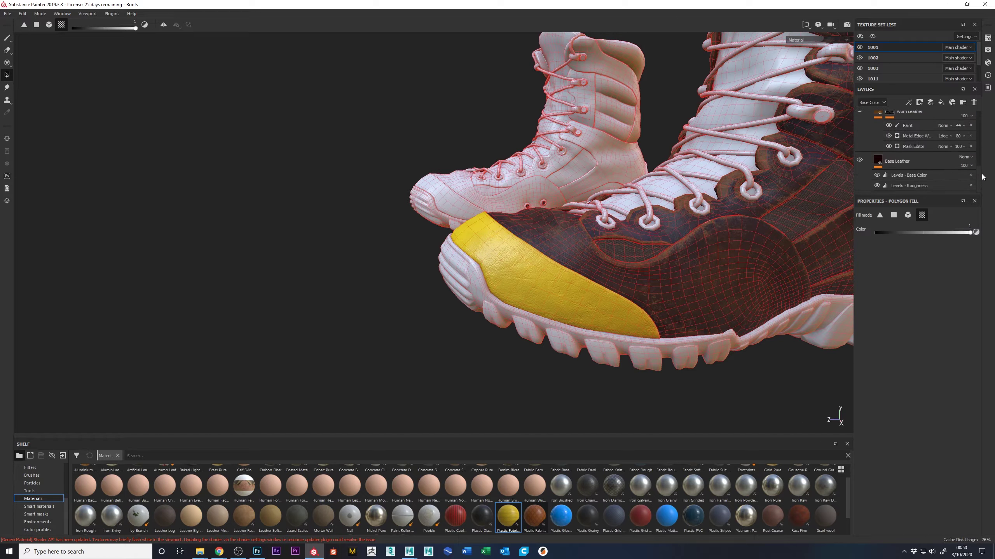
{"action": "scroll", "coordinate": [920, 157], "scroll_direction": "up", "scroll_amount": 3}
- Set the Leather folder's fill value to 0 and select the Base Leather fill layer
{"action": "left_click", "coordinate": [890, 147]}
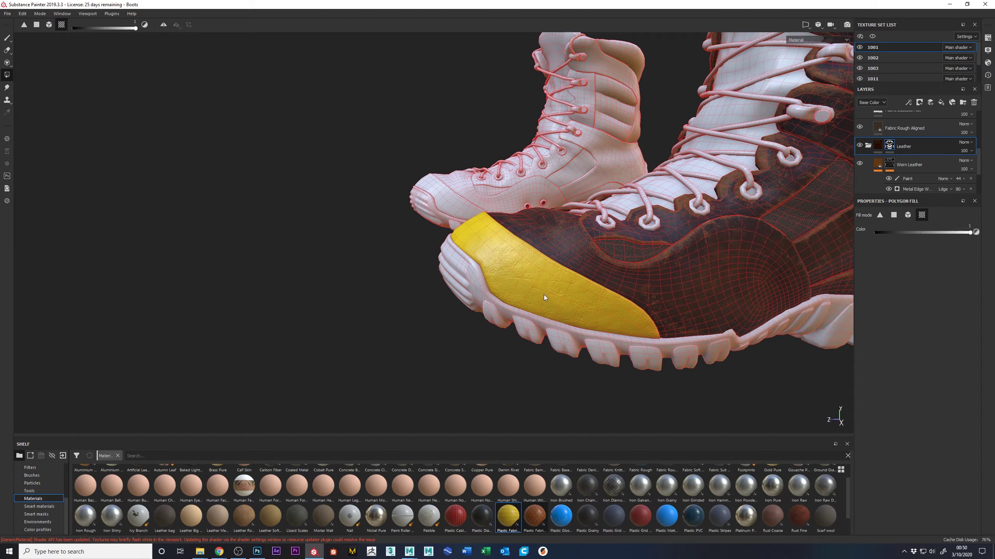
{"action": "left_click", "coordinate": [898, 232]}
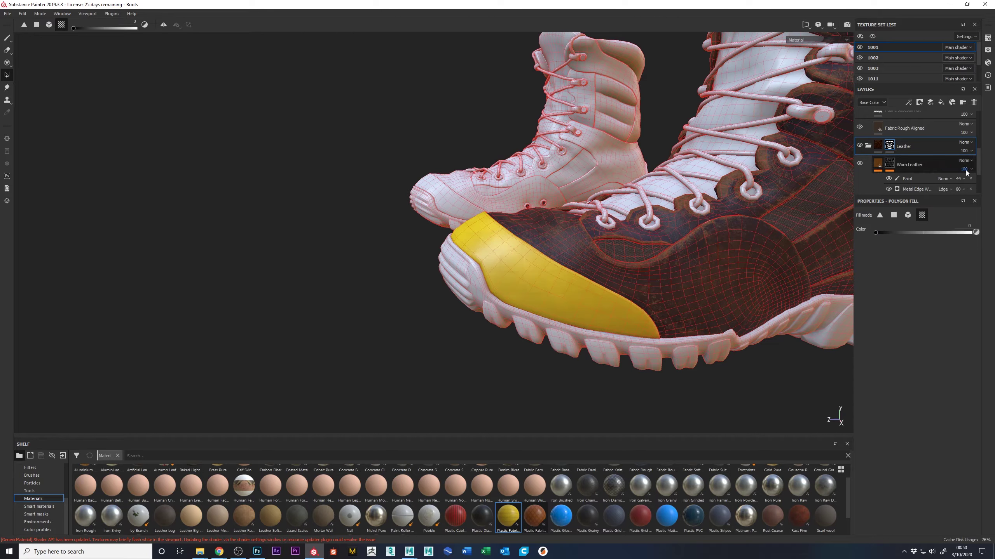
{"action": "scroll", "coordinate": [948, 167], "scroll_direction": "down", "scroll_amount": 2}
{"action": "left_click", "coordinate": [894, 160]}
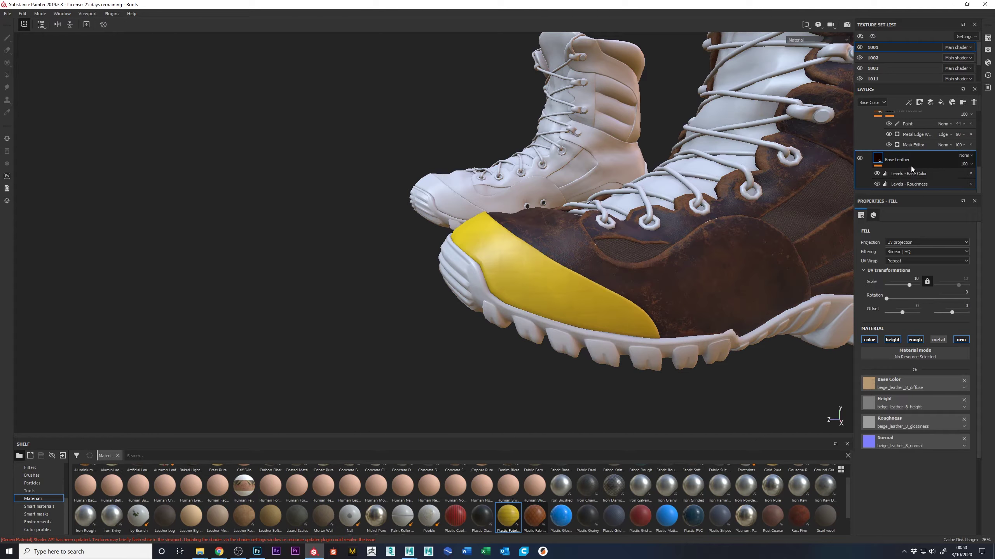
- Move Base Leather into the Toe and Heel folder, delete Plastic Fabric Bands, and select Levels - Base Color
{"action": "scroll", "coordinate": [967, 164], "scroll_direction": "up", "scroll_amount": 2}
{"action": "scroll", "coordinate": [981, 164], "scroll_direction": "up", "scroll_amount": 4}
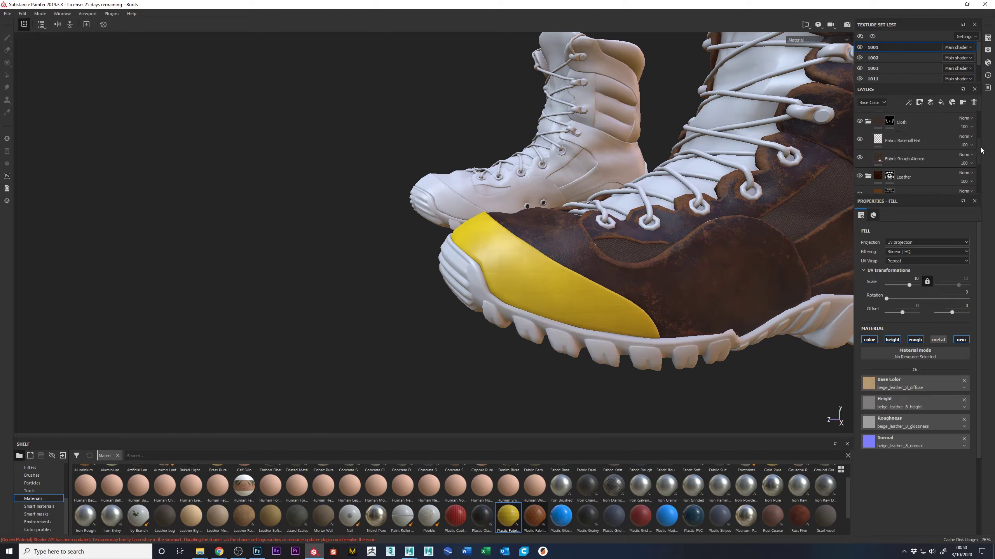
{"action": "left_click", "coordinate": [929, 144]}
{"action": "scroll", "coordinate": [927, 151], "scroll_direction": "up", "scroll_amount": 1}
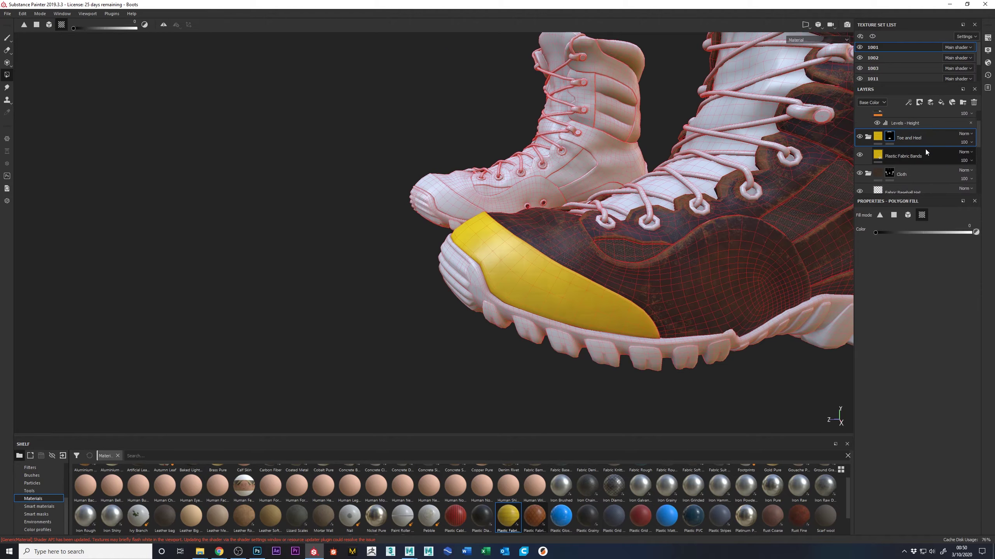
{"action": "left_click", "coordinate": [918, 148]}
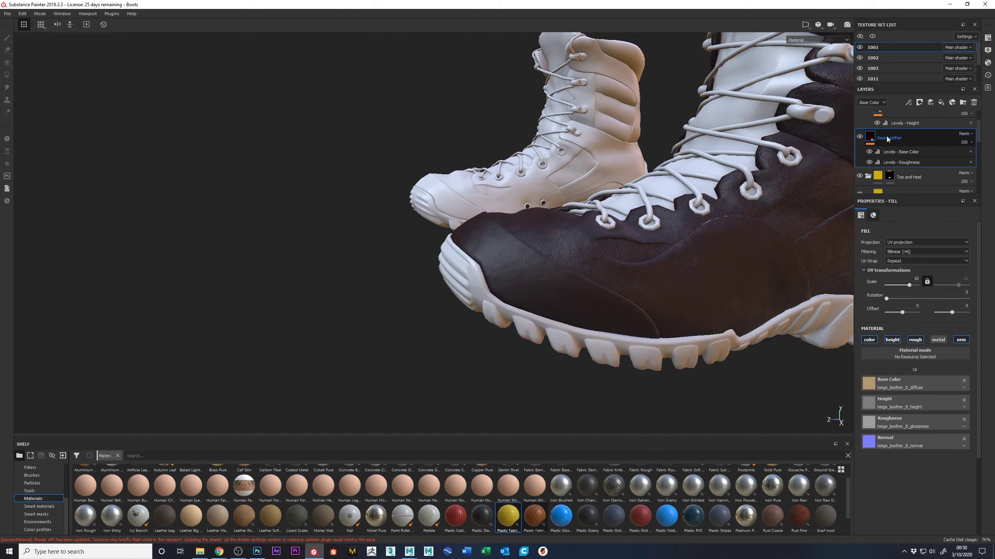
{"action": "left_click_drag", "start_coordinate": [883, 139], "coordinate": [913, 187]}
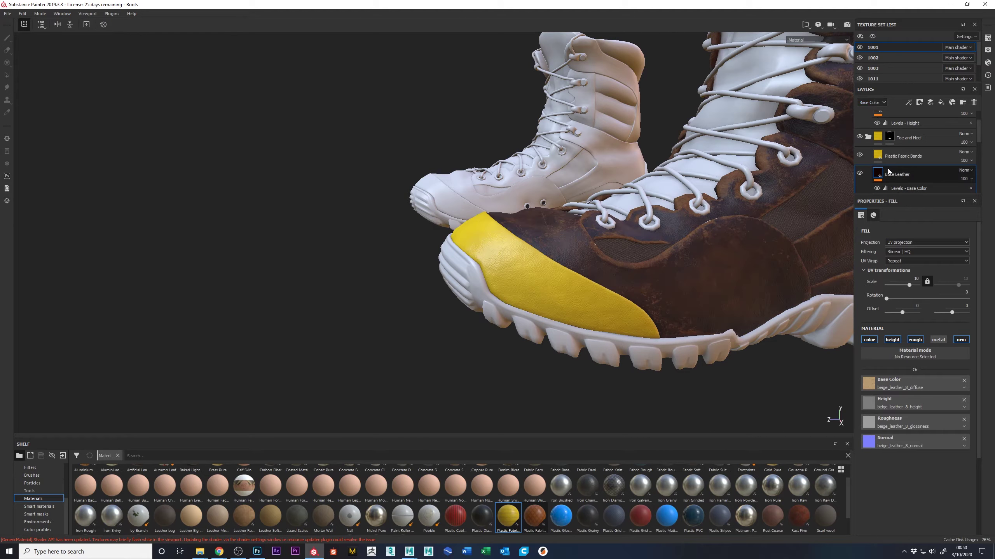
{"action": "left_click_drag", "start_coordinate": [919, 156], "coordinate": [951, 144]}
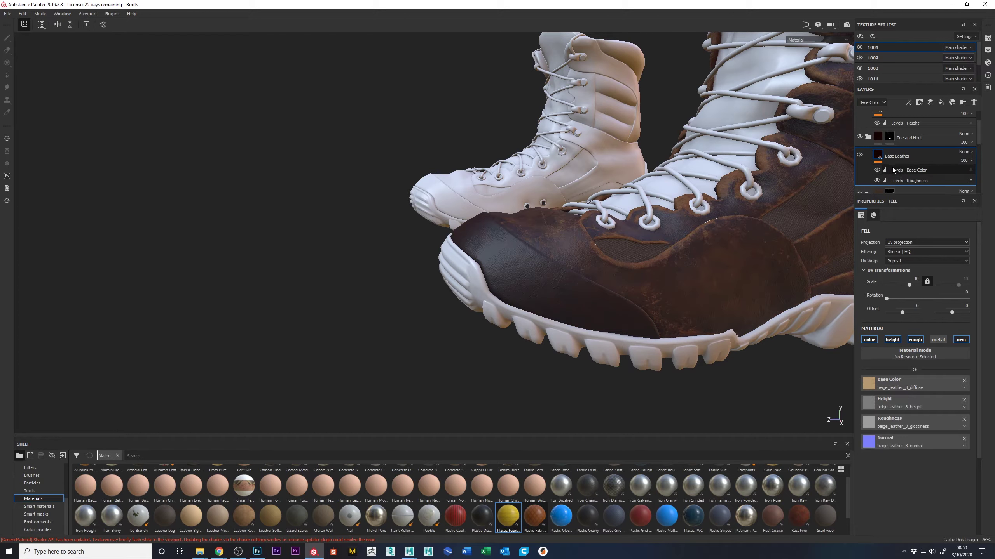
{"action": "left_click", "coordinate": [922, 172]}
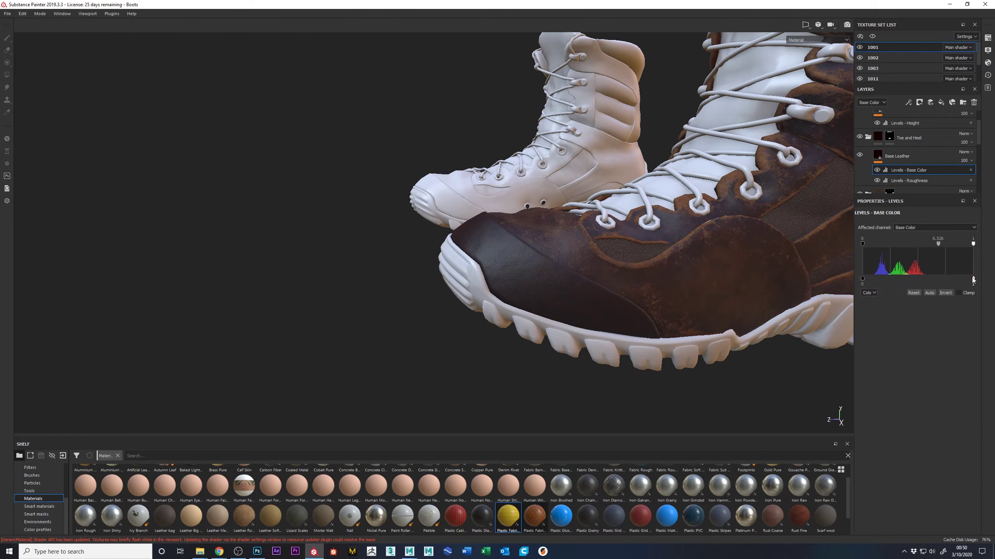
- Raise the Base Leather Base Color levels gamma to about 6.7
{"action": "left_click_drag", "start_coordinate": [938, 242], "coordinate": [942, 242]}
{"action": "left_click_drag", "start_coordinate": [427, 317], "coordinate": [439, 289], "text": "alt"}
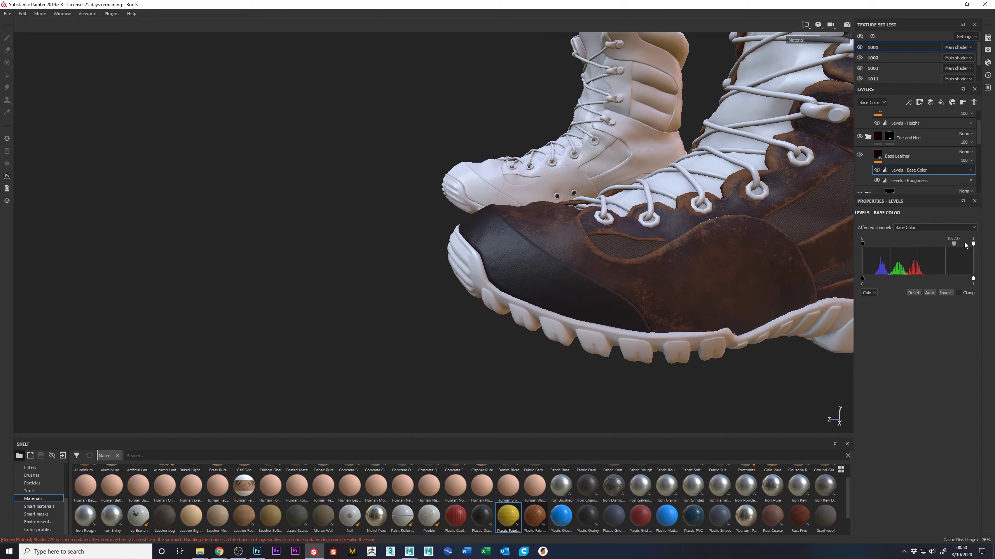
{"action": "mouse_move", "coordinate": [954, 243]}
{"action": "left_mouse_down"}
{"action": "mouse_move", "coordinate": [931, 243]}
{"action": "mouse_move", "coordinate": [951, 244]}
{"action": "left_mouse_up"}
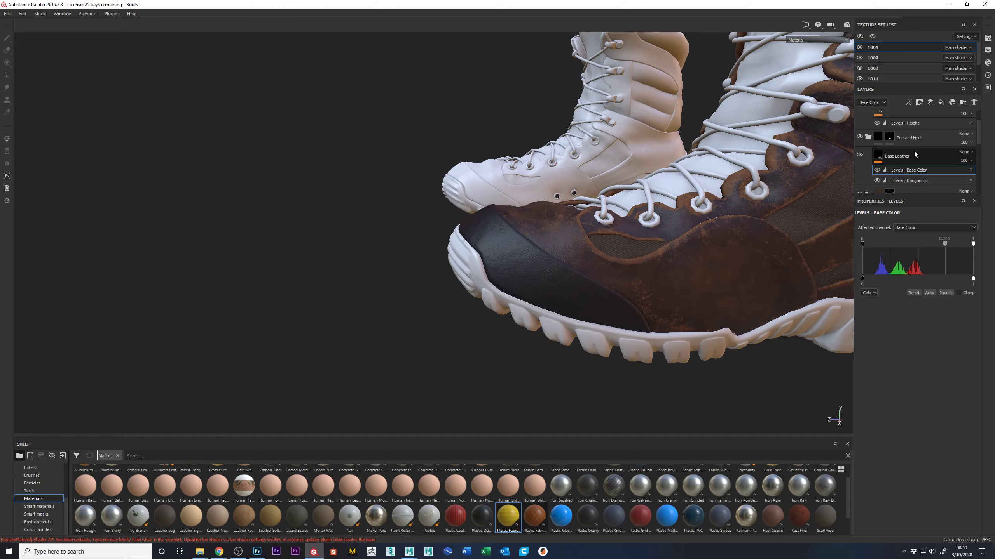
- Try a higher Levels - Roughness gamma, then undo the change
{"action": "left_click", "coordinate": [925, 182]}
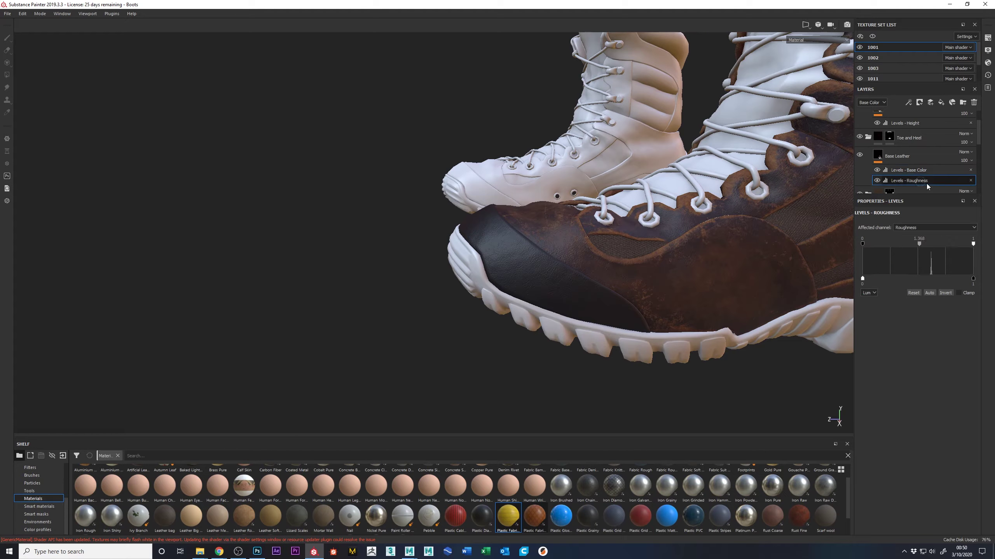
{"action": "left_click_drag", "start_coordinate": [921, 243], "coordinate": [923, 243]}
{"action": "key", "text": "ctrl+z"}
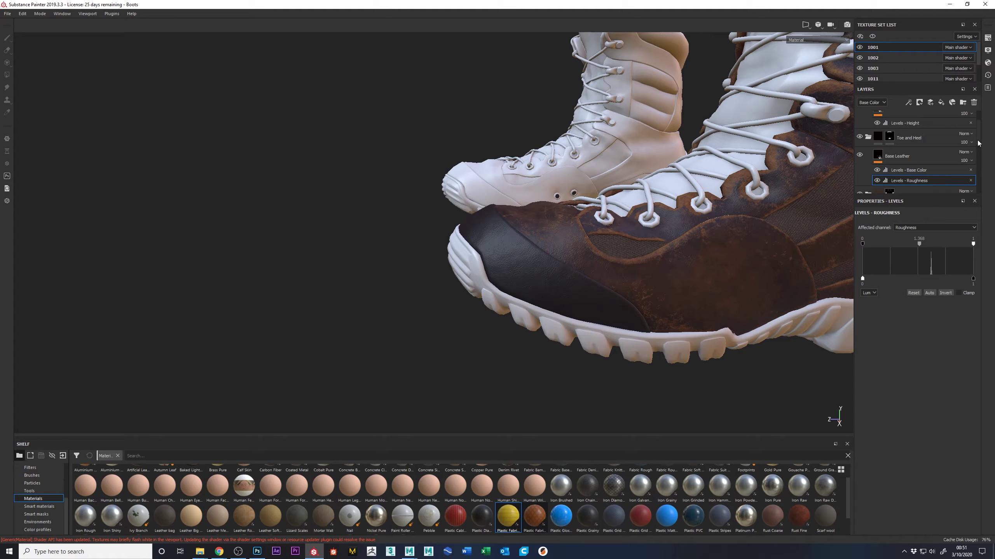
{"action": "left_click_drag", "start_coordinate": [977, 140], "coordinate": [978, 149]}
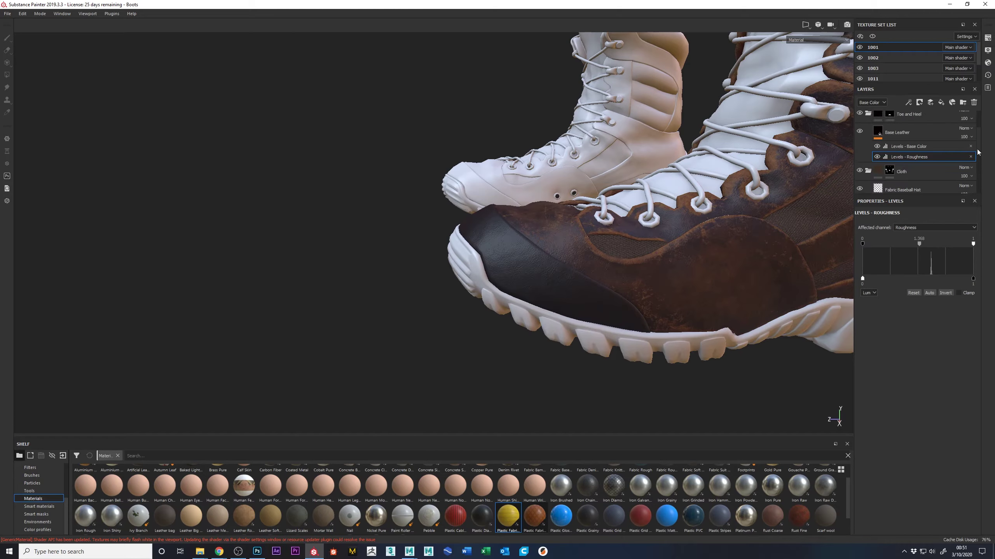
- Add a Levels effect to Base Leather set to the Height channel and lower its midtone slightly
{"action": "left_click", "coordinate": [902, 132]}
{"action": "left_click", "coordinate": [908, 103]}
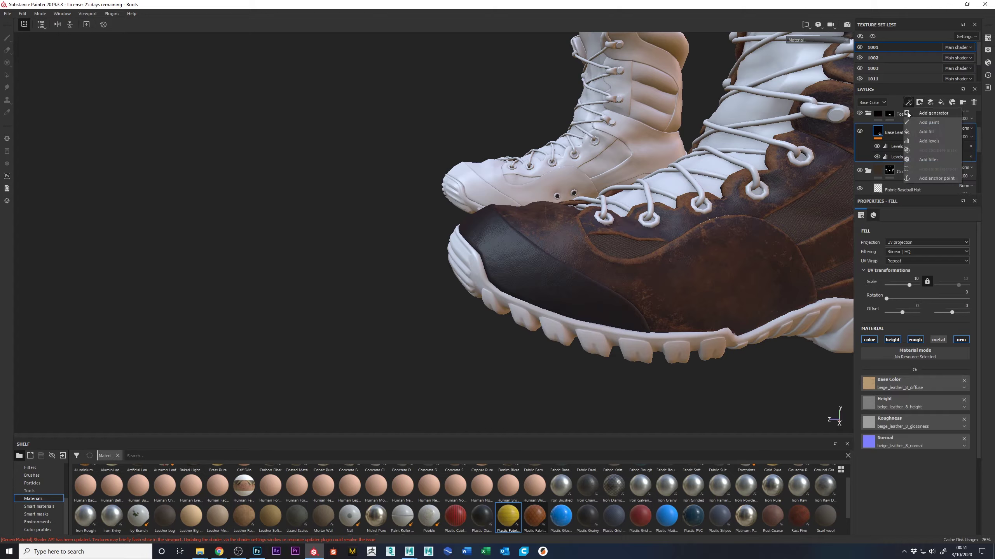
{"action": "left_click", "coordinate": [926, 146]}
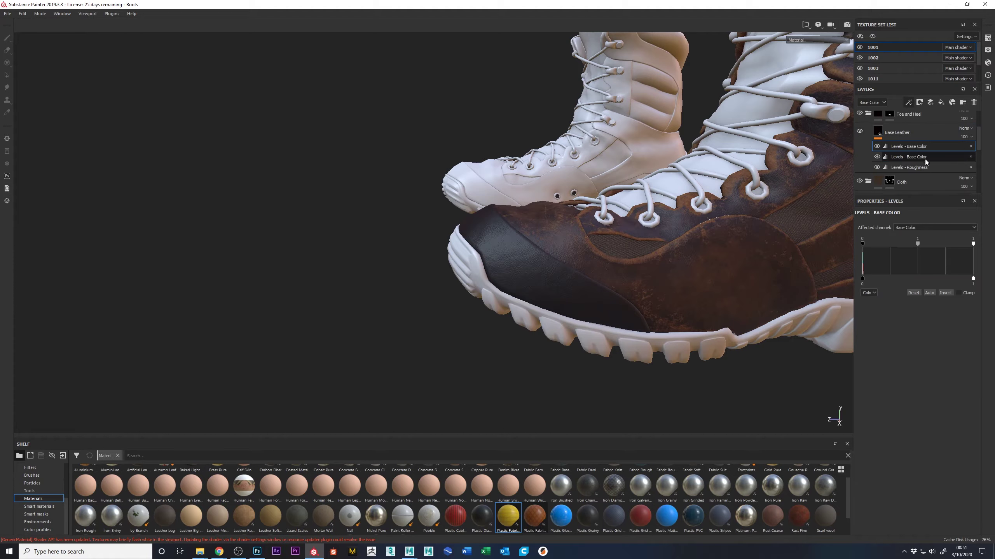
{"action": "left_click", "coordinate": [914, 227]}
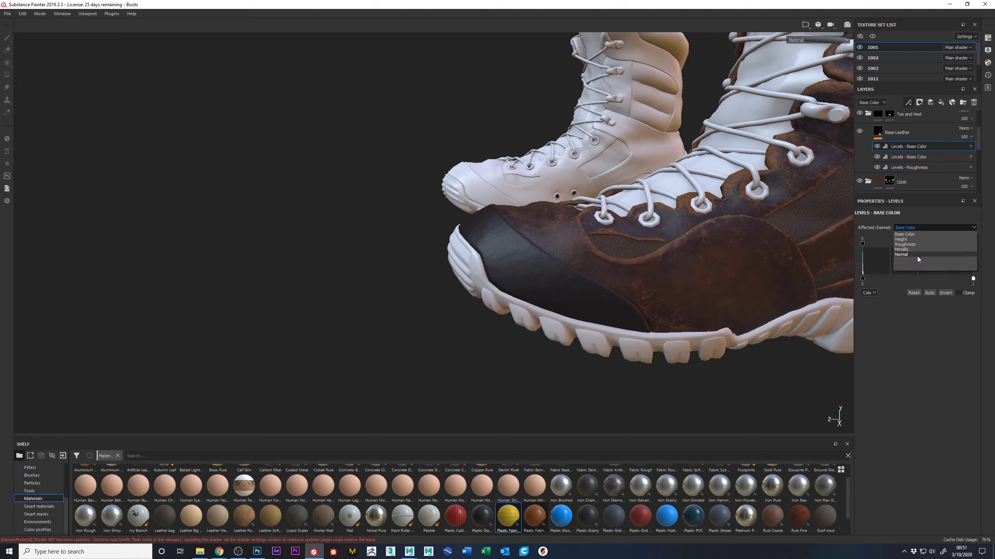
{"action": "left_click", "coordinate": [905, 239]}
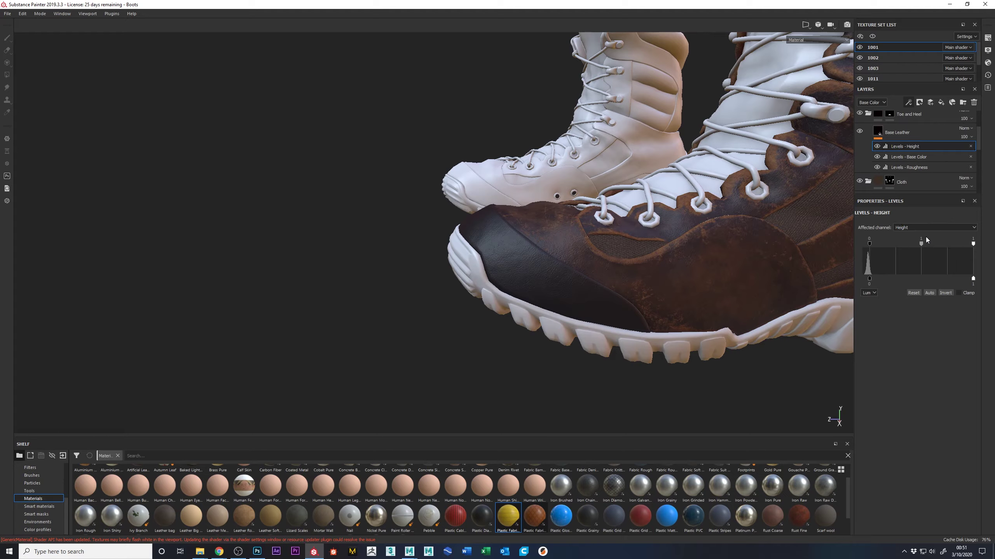
{"action": "left_click_drag", "start_coordinate": [922, 243], "coordinate": [921, 242]}
- Tune the Roughness levels midtone through 0.76 and 0.872, settling at 1.368
{"action": "left_click", "coordinate": [909, 168]}
{"action": "mouse_move", "coordinate": [918, 245]}
{"action": "left_mouse_down"}
{"action": "mouse_move", "coordinate": [875, 242]}
{"action": "mouse_move", "coordinate": [904, 241]}
{"action": "left_mouse_up"}
{"action": "left_click_drag", "start_coordinate": [510, 322], "coordinate": [541, 264], "text": "alt"}
{"action": "left_click_drag", "start_coordinate": [903, 245], "coordinate": [911, 244]}
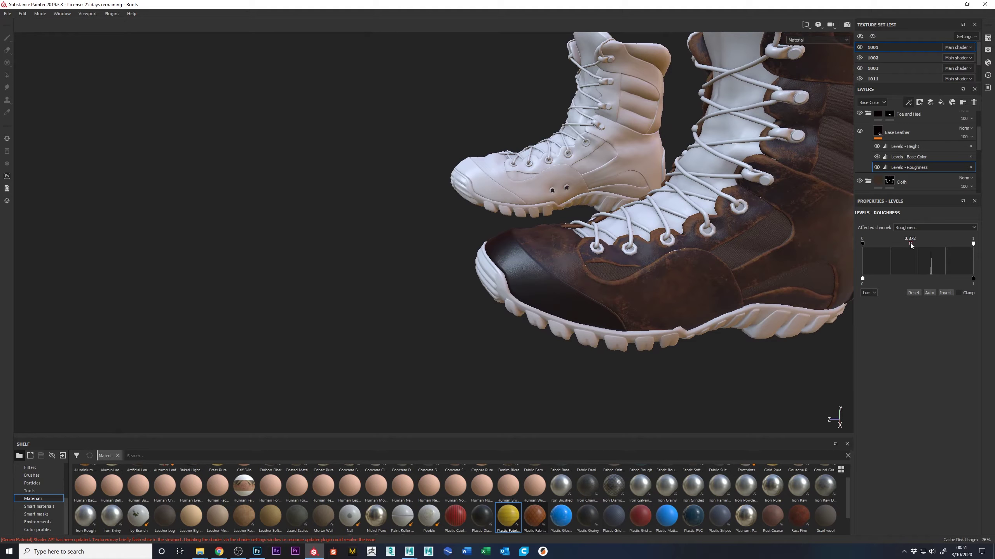
{"action": "left_click_drag", "start_coordinate": [309, 371], "coordinate": [414, 251], "text": "alt"}
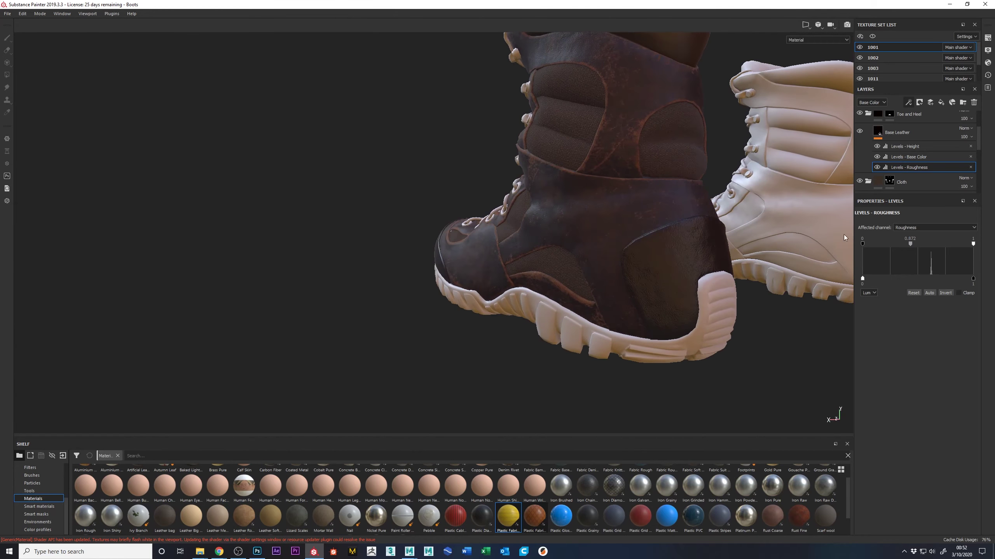
{"action": "left_click", "coordinate": [878, 168]}
{"action": "left_click_drag", "start_coordinate": [596, 240], "coordinate": [641, 234], "text": "alt"}
{"action": "left_click_drag", "start_coordinate": [913, 245], "coordinate": [918, 245]}
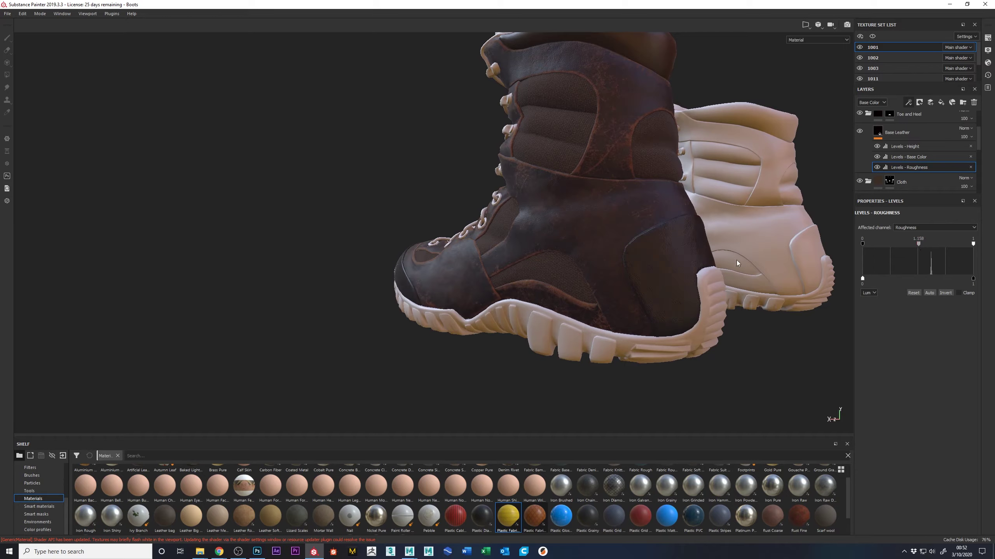
- Orbit and zoom around the boot to inspect the leather's new relief and sheen
{"action": "left_click_drag", "start_coordinate": [521, 267], "coordinate": [673, 290], "text": "alt"}
{"action": "right_click_drag", "start_coordinate": [673, 333], "coordinate": [819, 378], "text": "alt"}
{"action": "left_click_drag", "start_coordinate": [817, 378], "coordinate": [658, 297], "text": "alt"}
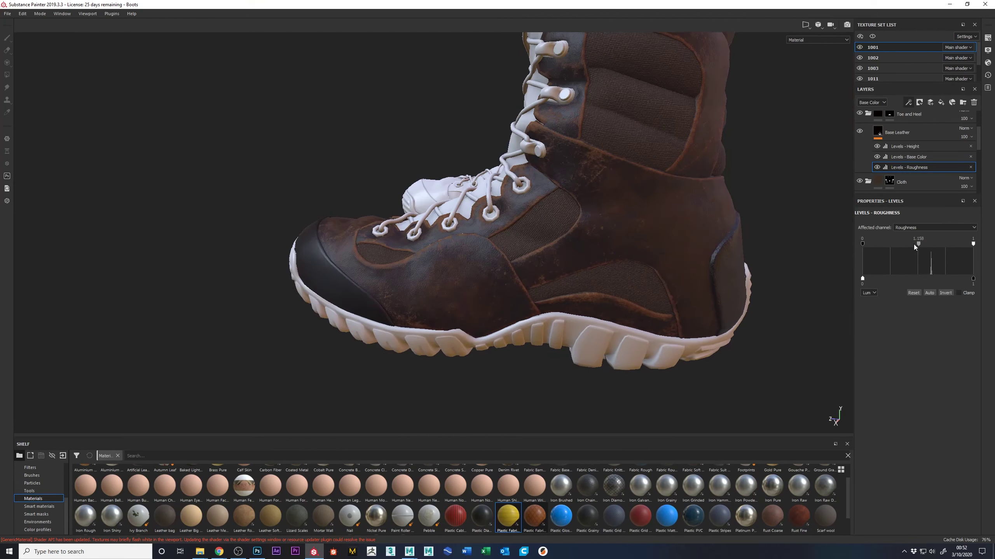
{"action": "left_click_drag", "start_coordinate": [648, 340], "coordinate": [437, 318], "text": "alt"}
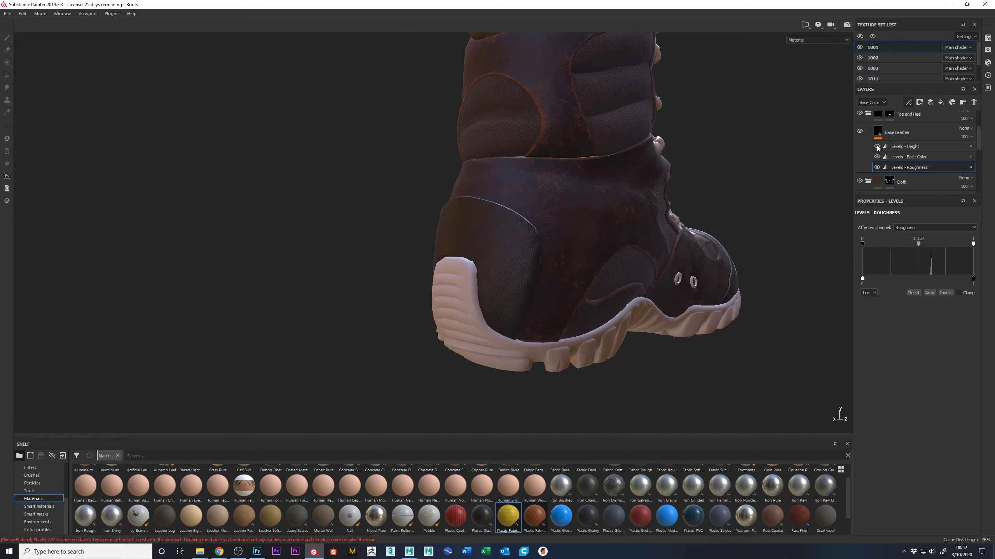
{"action": "left_click_drag", "start_coordinate": [798, 174], "coordinate": [731, 297], "text": "alt"}
{"action": "right_click_drag", "start_coordinate": [731, 298], "coordinate": [382, 224], "text": "alt"}
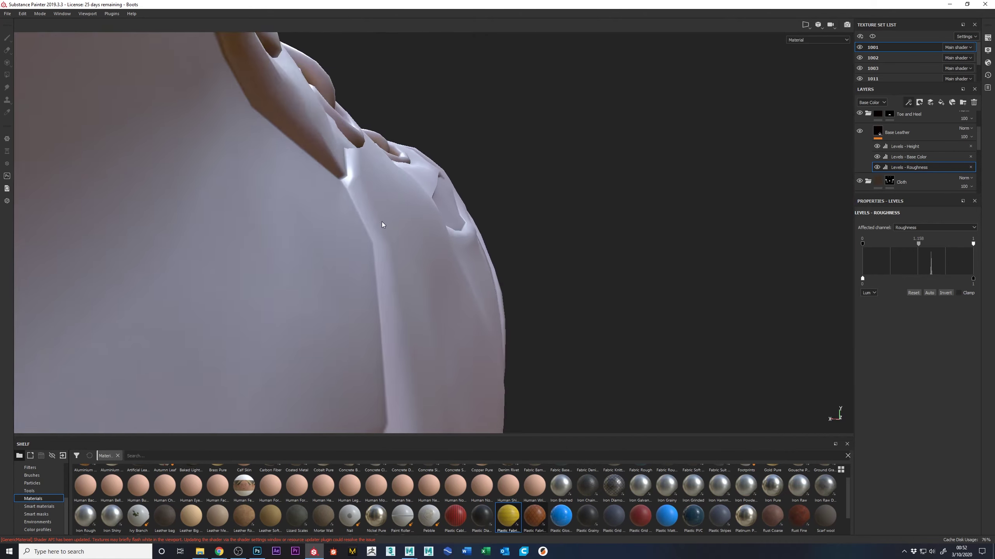
{"action": "left_click_drag", "start_coordinate": [382, 224], "coordinate": [486, 231], "text": "alt"}
{"action": "right_click_drag", "start_coordinate": [486, 231], "coordinate": [71, 92], "text": "alt"}
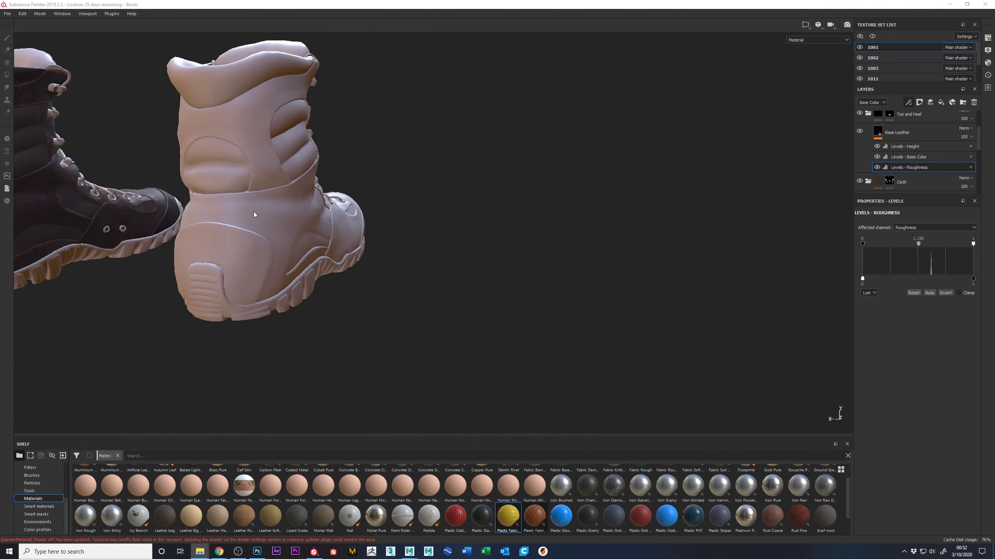
{"action": "middle_click_drag", "start_coordinate": [255, 215], "coordinate": [392, 277], "text": "alt"}
{"action": "left_click_drag", "start_coordinate": [200, 207], "coordinate": [408, 195], "text": "alt"}
{"action": "right_click_drag", "start_coordinate": [409, 195], "coordinate": [548, 212], "text": "alt"}
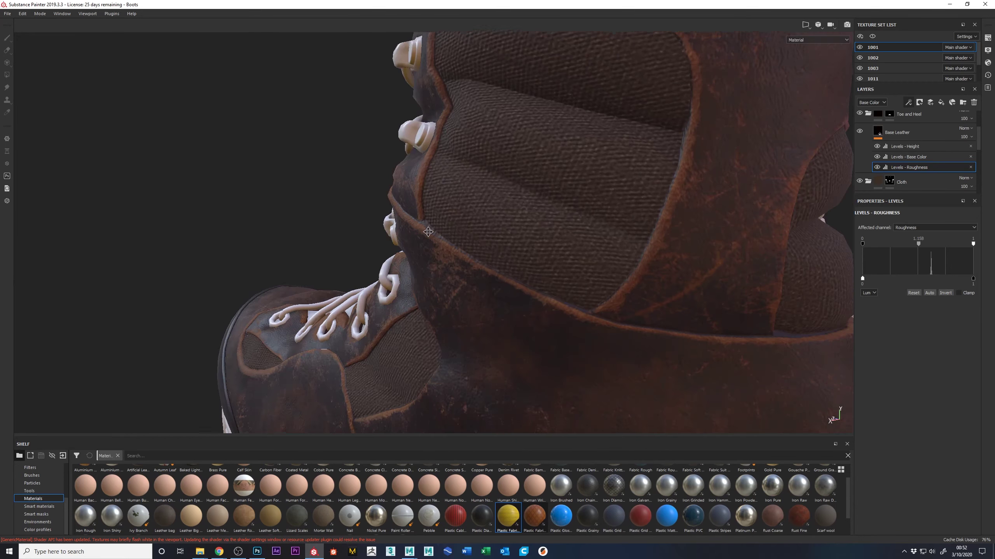
{"action": "middle_click_drag", "start_coordinate": [549, 212], "coordinate": [572, 157], "text": "alt"}
{"action": "left_click", "coordinate": [20, 129]}
{"action": "mouse_move", "coordinate": [392, 235]}
{"action": "left_mouse_down", "text": "alt"}
{"action": "mouse_move", "coordinate": [479, 265]}
{"action": "mouse_move", "coordinate": [575, 318]}
{"action": "left_mouse_up", "text": "alt"}
{"action": "right_click_drag", "start_coordinate": [388, 330], "coordinate": [274, 325], "text": "alt"}
{"action": "middle_click_drag", "start_coordinate": [274, 326], "coordinate": [399, 240], "text": "alt"}
{"action": "left_click_drag", "start_coordinate": [399, 240], "coordinate": [297, 196], "text": "alt"}
{"action": "right_click_drag", "start_coordinate": [297, 196], "coordinate": [400, 250], "text": "alt"}
{"action": "middle_click_drag", "start_coordinate": [400, 251], "coordinate": [523, 310], "text": "alt"}
{"action": "left_click_drag", "start_coordinate": [523, 310], "coordinate": [415, 290], "text": "alt"}
{"action": "right_click_drag", "start_coordinate": [548, 314], "coordinate": [478, 297], "text": "alt"}
{"action": "left_click_drag", "start_coordinate": [517, 306], "coordinate": [443, 294], "text": "alt"}
{"action": "right_click_drag", "start_coordinate": [568, 310], "coordinate": [660, 327], "text": "alt"}
{"action": "left_click_drag", "start_coordinate": [659, 326], "coordinate": [347, 312], "text": "alt"}
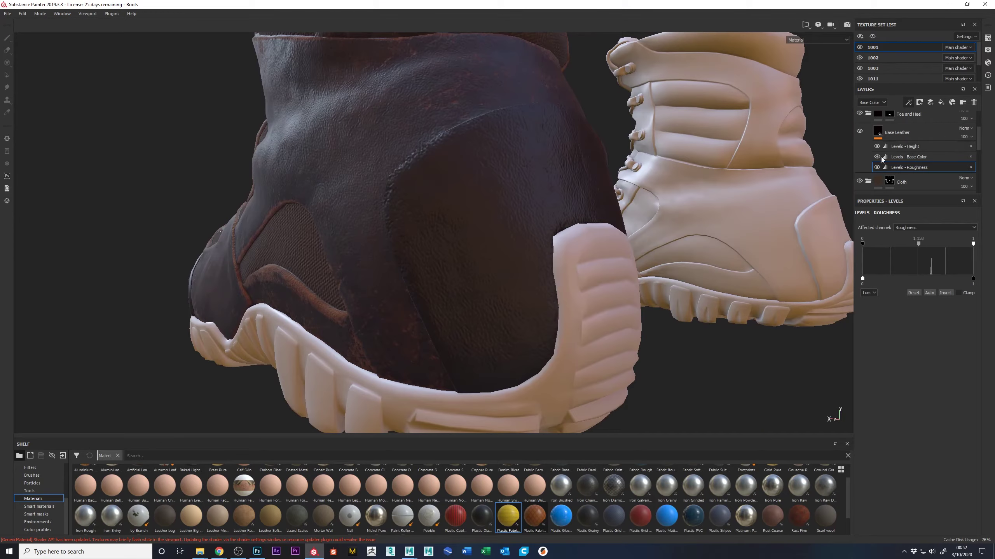
- Push the Height levels midtone to 16, then bring it back to 1.281
{"action": "left_click", "coordinate": [898, 146]}
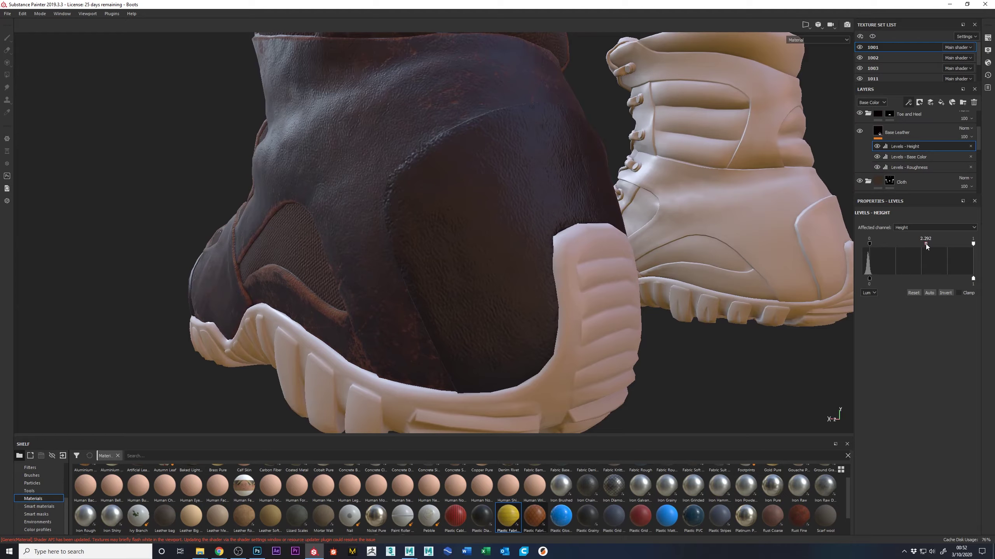
{"action": "left_click_drag", "start_coordinate": [948, 239], "coordinate": [973, 240]}
{"action": "left_click_drag", "start_coordinate": [938, 238], "coordinate": [922, 239]}
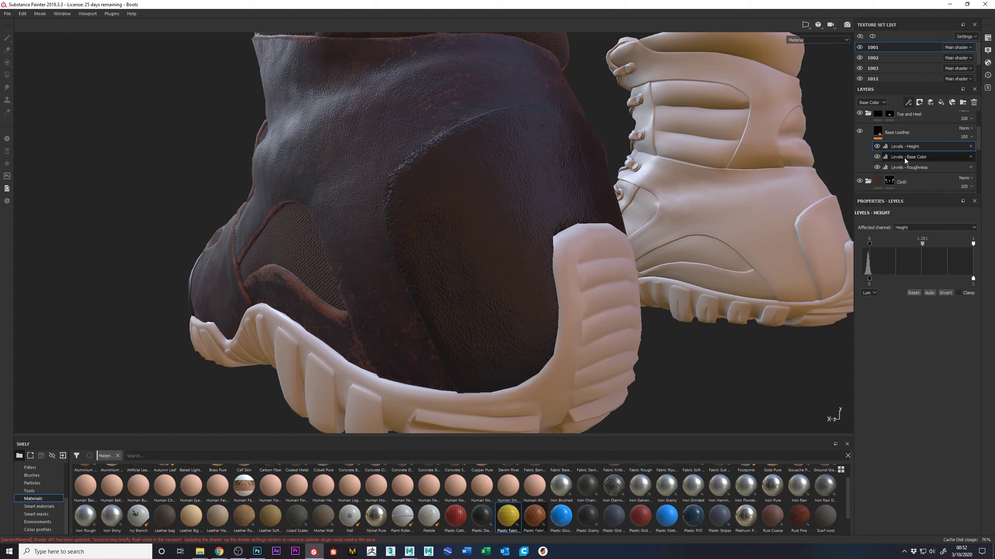
{"action": "scroll", "coordinate": [899, 165], "scroll_direction": "down", "scroll_amount": 3}
{"action": "scroll", "coordinate": [893, 149], "scroll_direction": "down", "scroll_amount": 5}
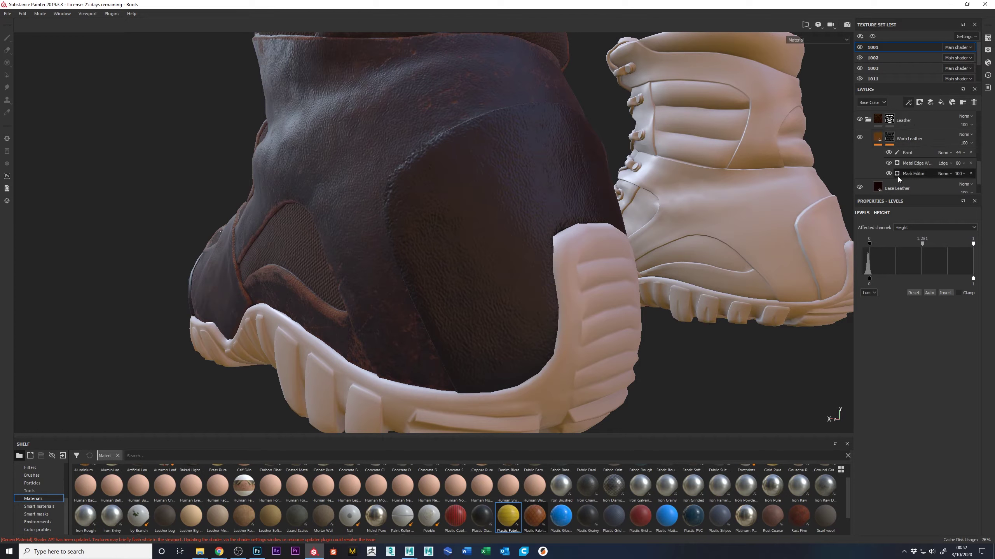
{"action": "scroll", "coordinate": [895, 160], "scroll_direction": "up", "scroll_amount": 1}
{"action": "left_click", "coordinate": [892, 144]}
{"action": "key", "text": "4"}
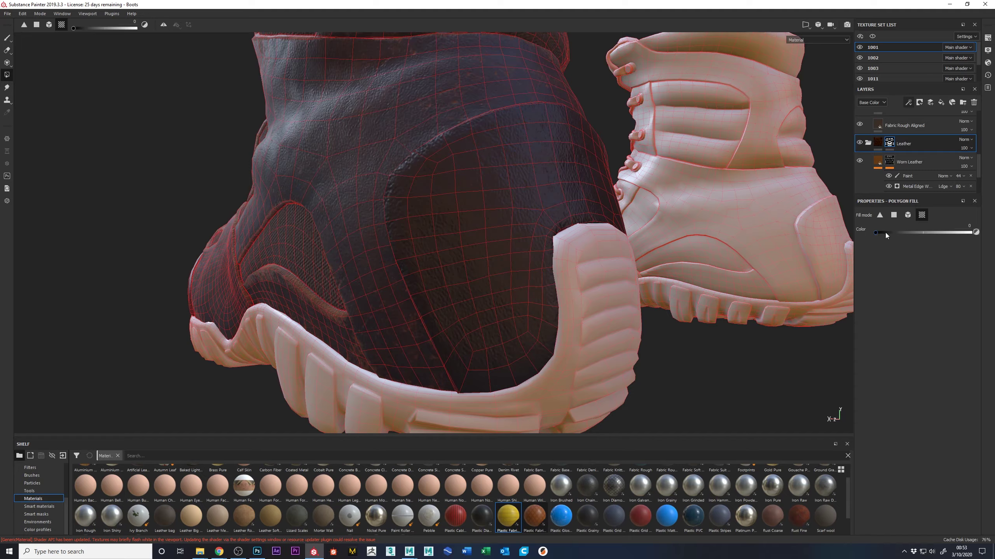
{"action": "left_click", "coordinate": [491, 234]}
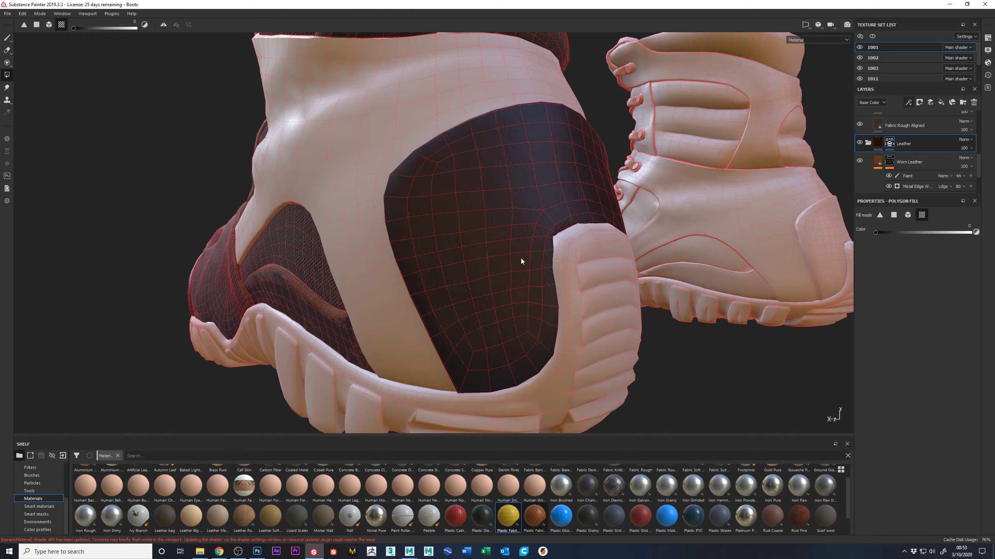
{"action": "key", "text": "ctrl+z"}
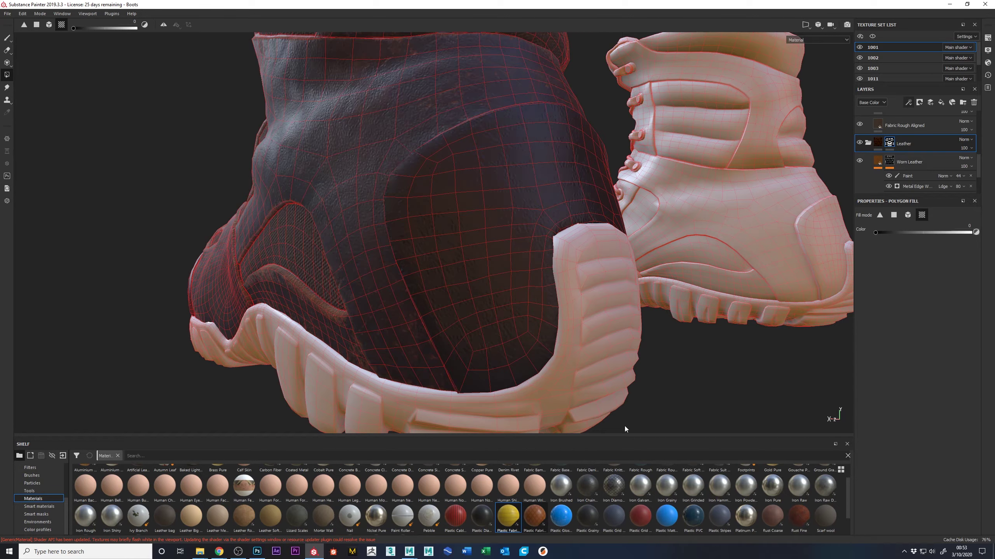
{"action": "scroll", "coordinate": [895, 157], "scroll_direction": "up", "scroll_amount": 4}
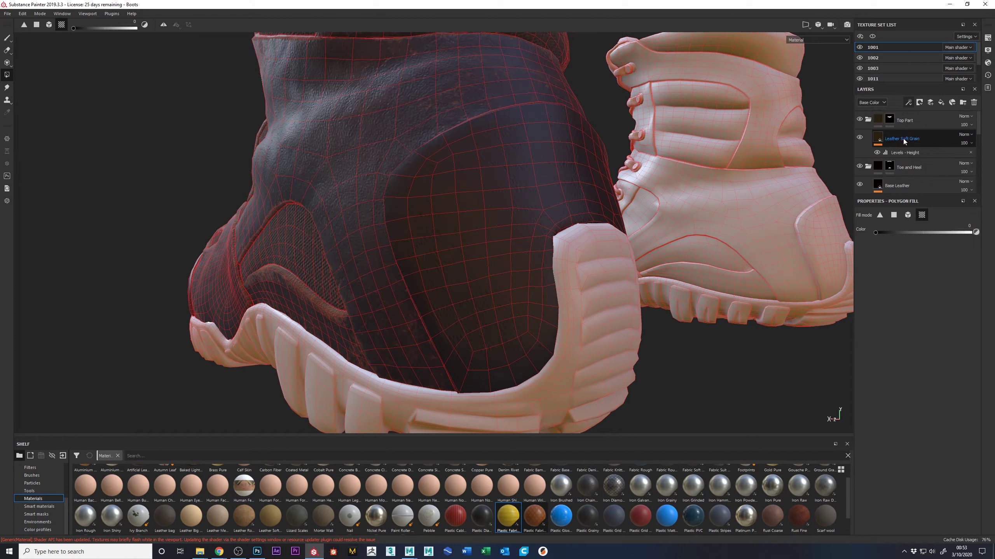
{"action": "left_click", "coordinate": [904, 168]}
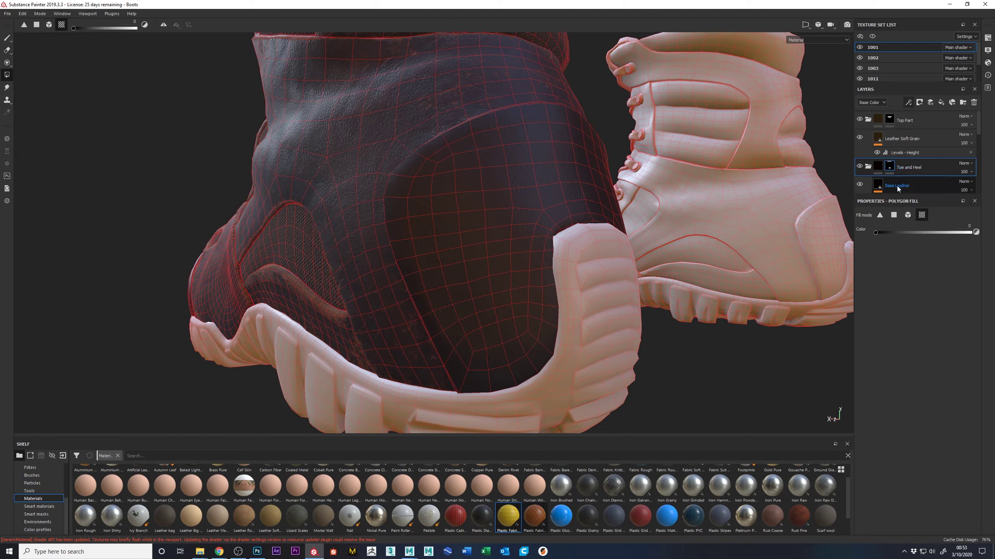
{"action": "left_click", "coordinate": [896, 185]}
{"action": "scroll", "coordinate": [881, 177], "scroll_direction": "down", "scroll_amount": 2}
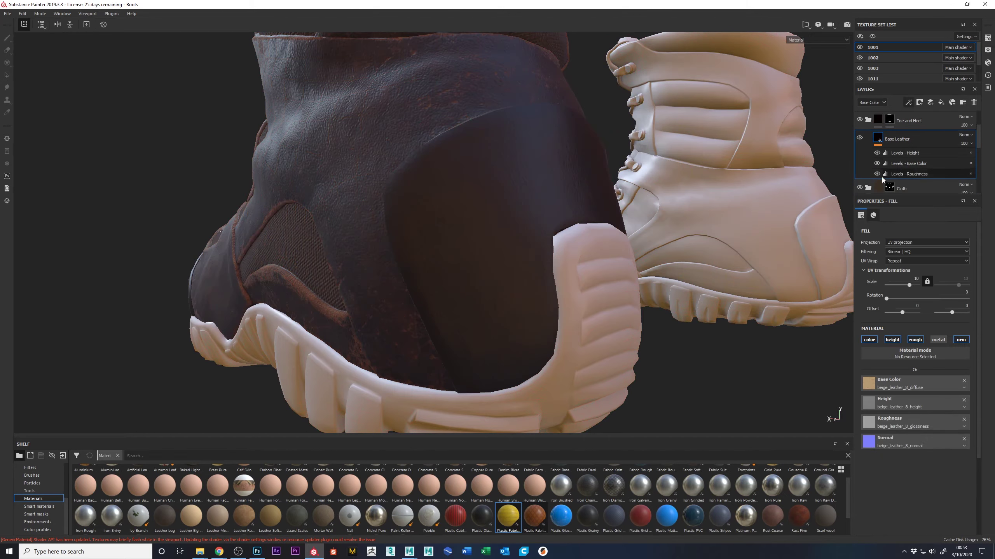
{"action": "left_click_drag", "start_coordinate": [485, 237], "coordinate": [566, 248], "text": "alt"}
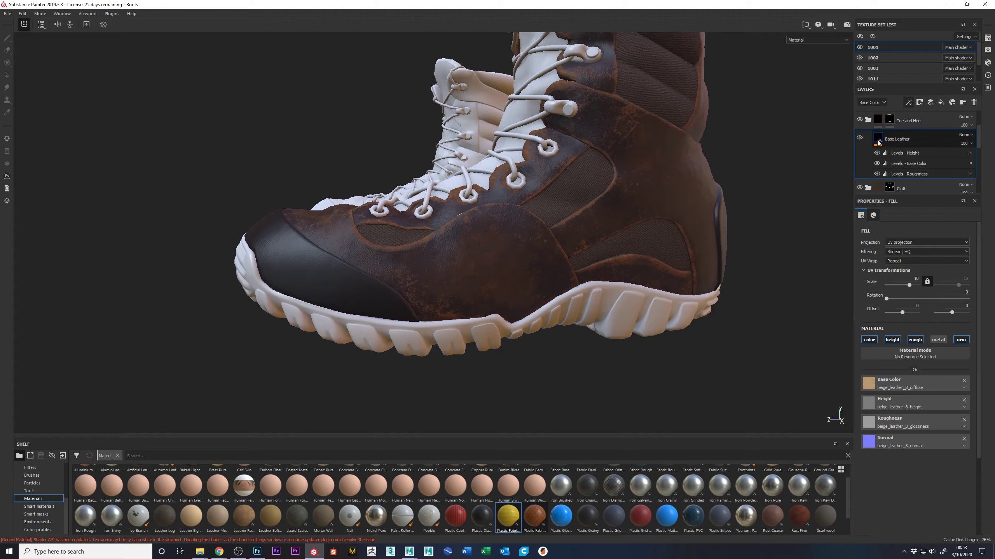
{"action": "scroll", "coordinate": [878, 142], "scroll_direction": "up", "scroll_amount": 2}
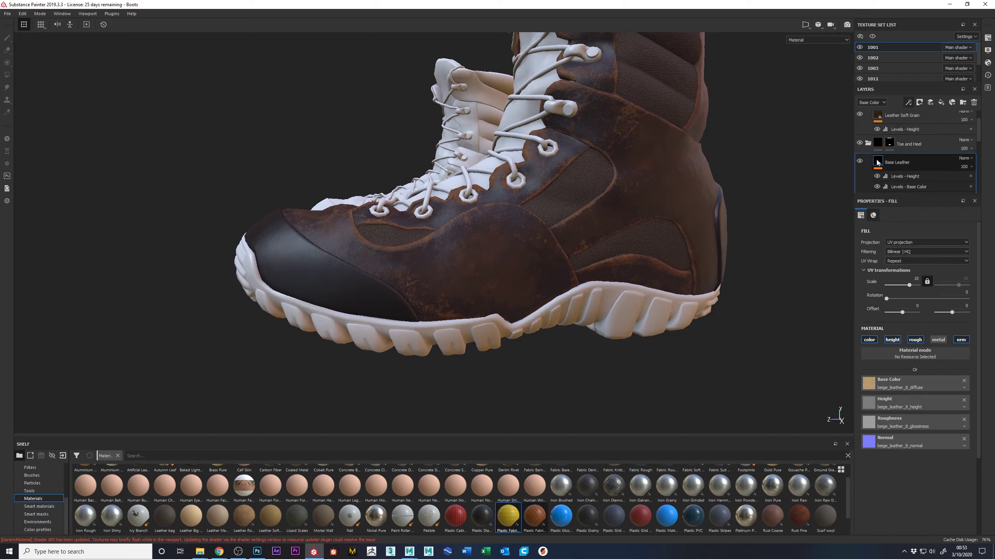
- Duplicate Base Leather as Base Leather copy 1, undoing a trial rename
{"action": "key", "text": "ctrl+d"}
{"action": "double_click", "coordinate": [894, 162]}
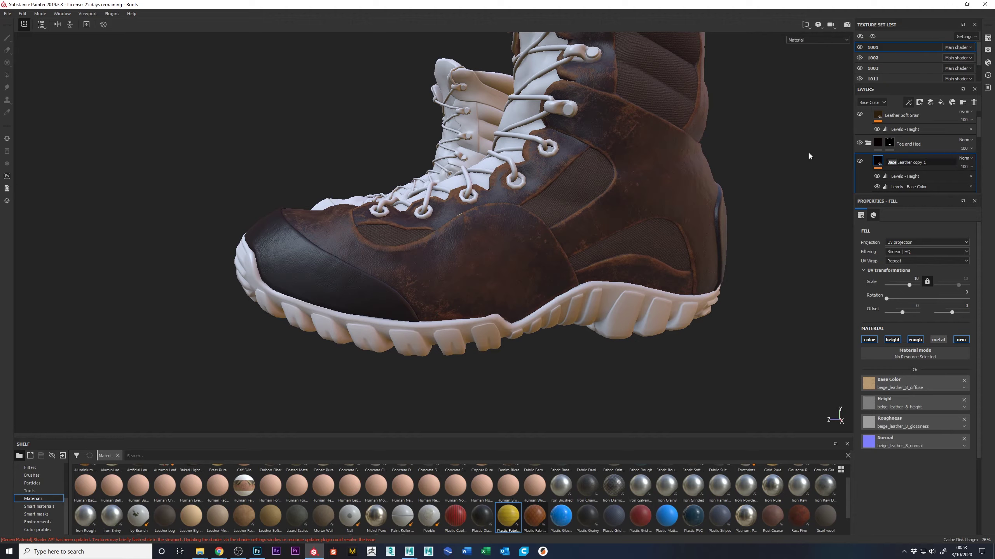
{"action": "type", "text": "Worn Leather"}
{"action": "key", "text": "Return"}
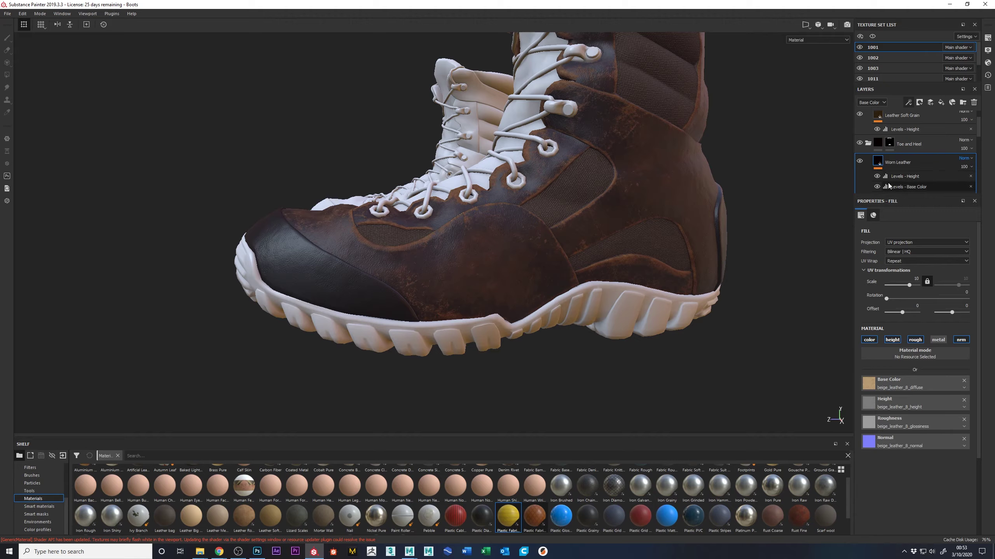
{"action": "left_click", "coordinate": [897, 190]}
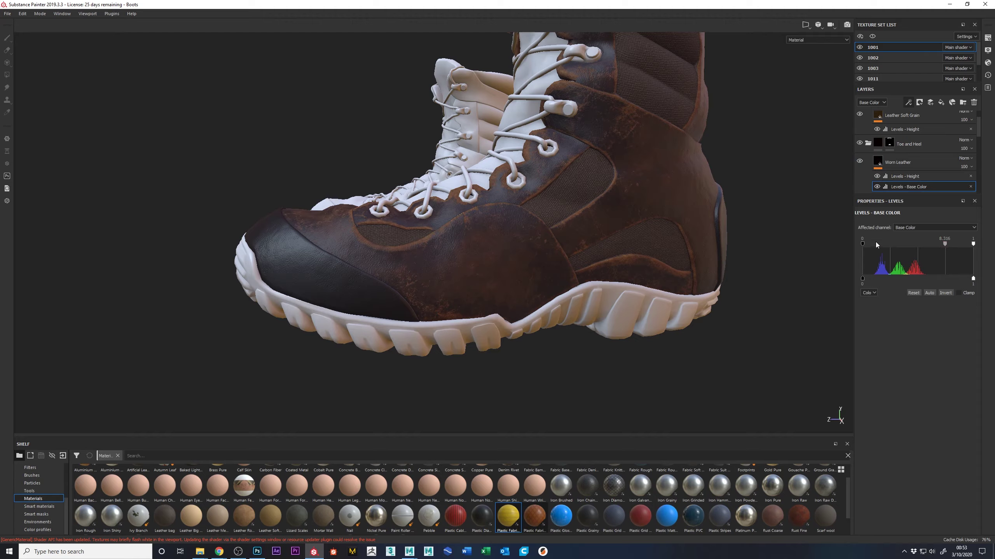
{"action": "key", "text": "ctrl+z"}
- Lower the copy's Base Color white point to 0.881 and set its Roughness gamma to 3.158
{"action": "mouse_move", "coordinate": [973, 243]}
{"action": "left_mouse_down"}
{"action": "mouse_move", "coordinate": [921, 243]}
{"action": "mouse_move", "coordinate": [928, 246]}
{"action": "left_mouse_up"}
{"action": "middle_click_drag", "start_coordinate": [548, 341], "coordinate": [685, 309], "text": "alt"}
{"action": "right_click_drag", "start_coordinate": [611, 306], "coordinate": [657, 280], "text": "alt"}
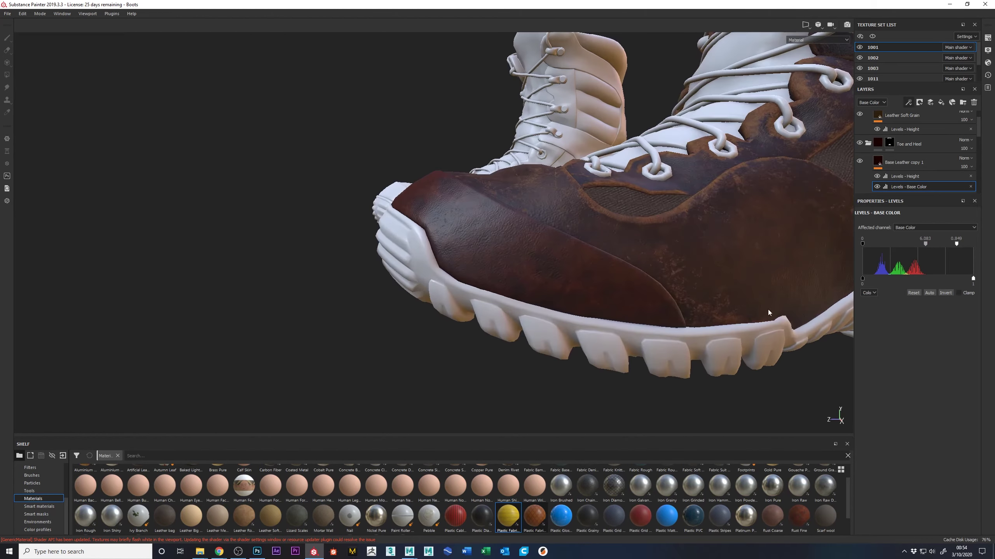
{"action": "middle_click_drag", "start_coordinate": [658, 280], "coordinate": [594, 319], "text": "alt"}
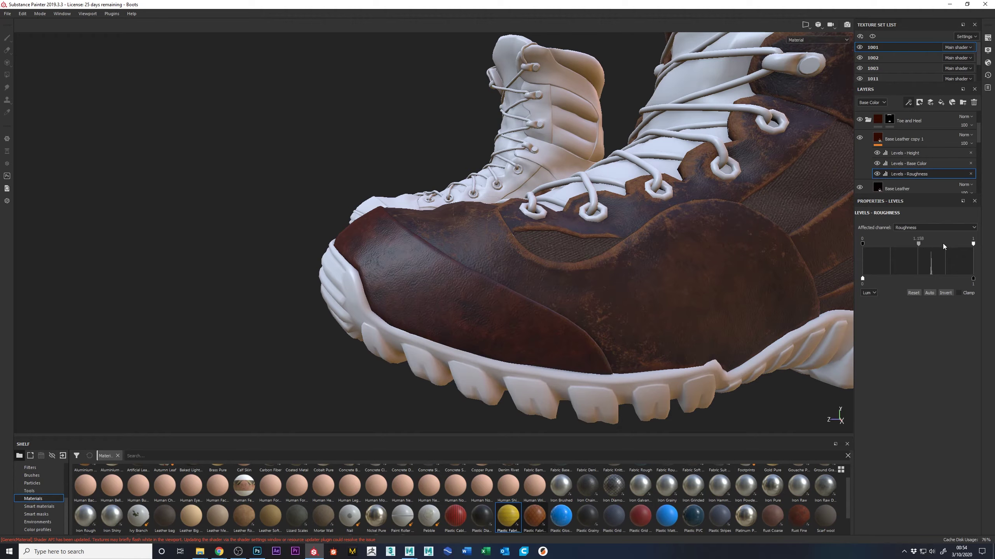
{"action": "left_click_drag", "start_coordinate": [917, 243], "coordinate": [925, 244]}
{"action": "left_click_drag", "start_coordinate": [554, 286], "coordinate": [487, 269], "text": "alt"}
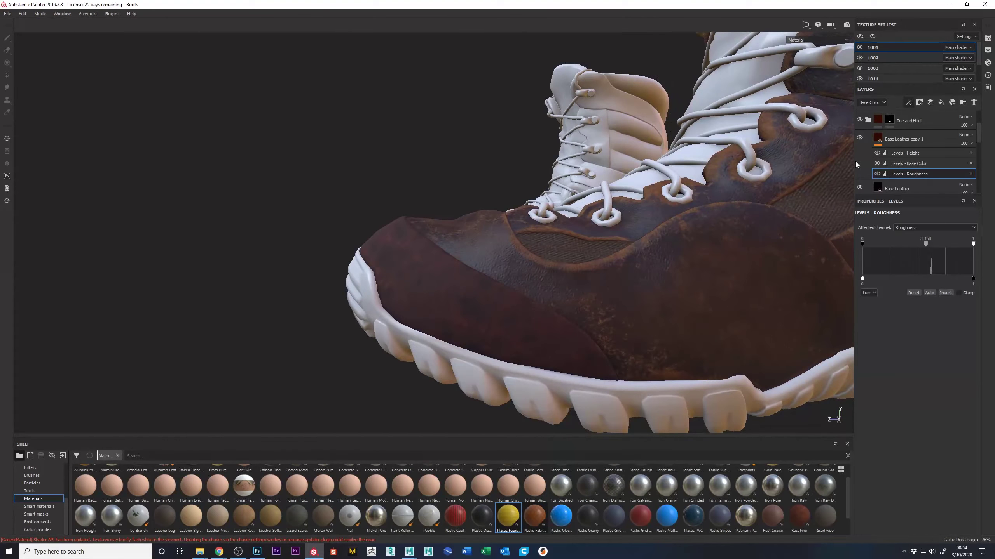
{"action": "left_click", "coordinate": [909, 140]}
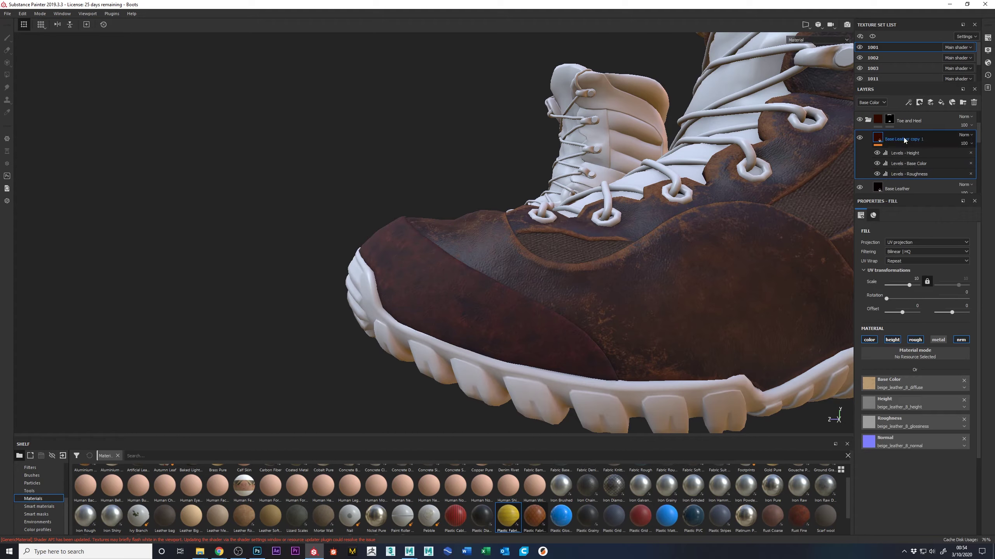
- Rename Base Leather copy 1 to Worn Leather
{"action": "double_click", "coordinate": [893, 139]}
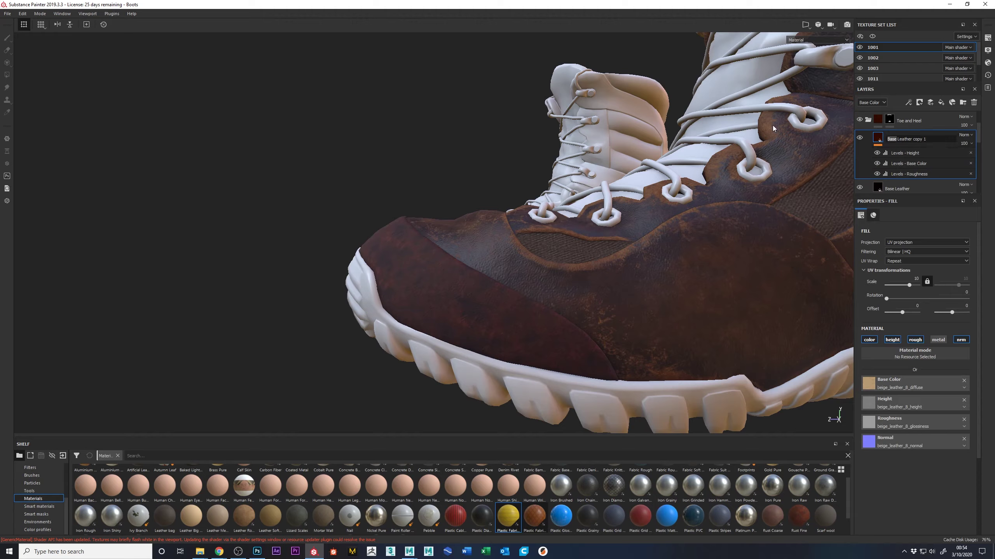
{"action": "type", "text": "Worn"}
{"action": "key", "text": "BackSpace"}
{"action": "key", "text": "BackSpace"}
{"action": "key", "text": "BackSpace"}
{"action": "key", "text": "BackSpace"}
{"action": "key", "text": "Return"}
- Give the Worn Leather layer a black mask
{"action": "left_click", "coordinate": [919, 104]}
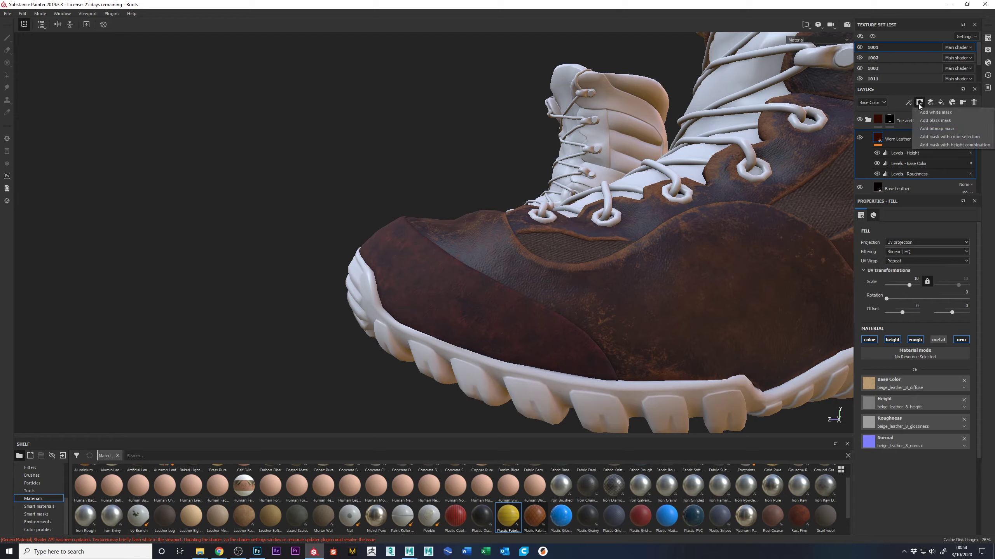
{"action": "left_click", "coordinate": [928, 120]}
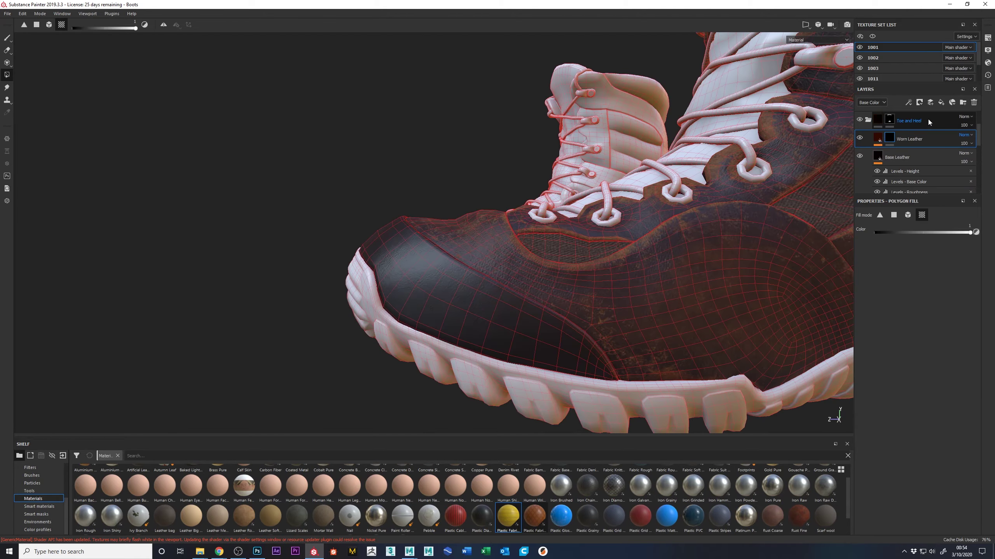
{"action": "left_click", "coordinate": [909, 103]}
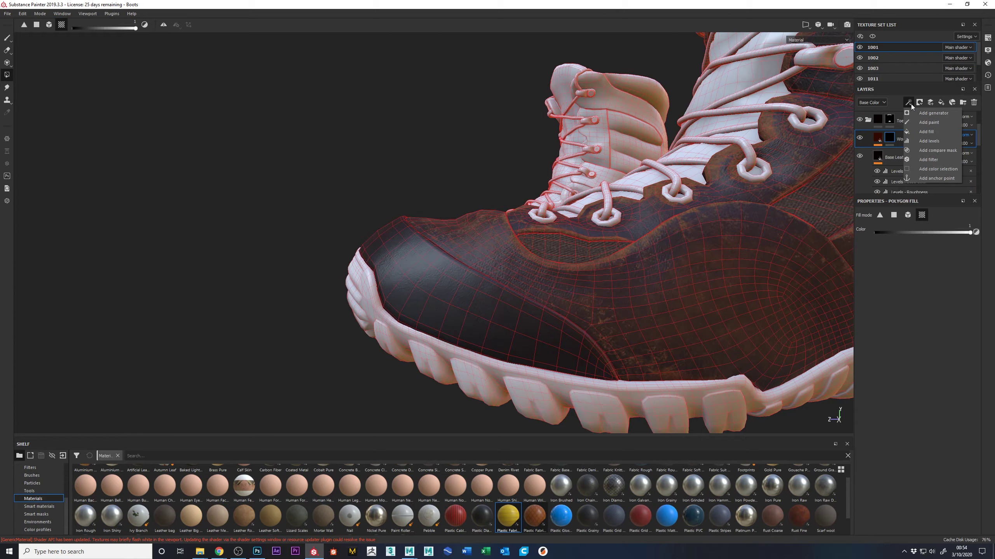
{"action": "left_click", "coordinate": [911, 104]}
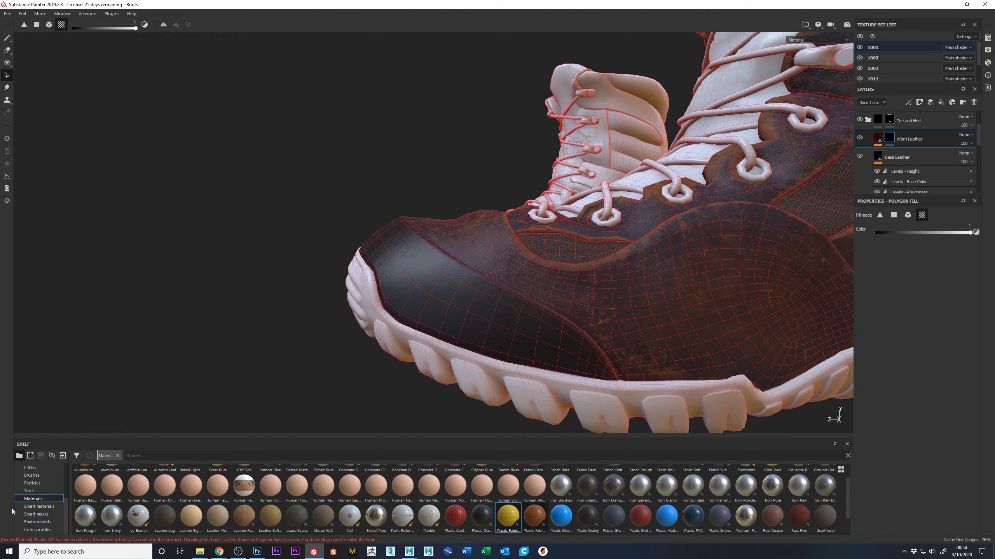
- Apply the Edges Scratched smart mask from the Smart masks shelf to Worn Leather
{"action": "left_click", "coordinate": [35, 515]}
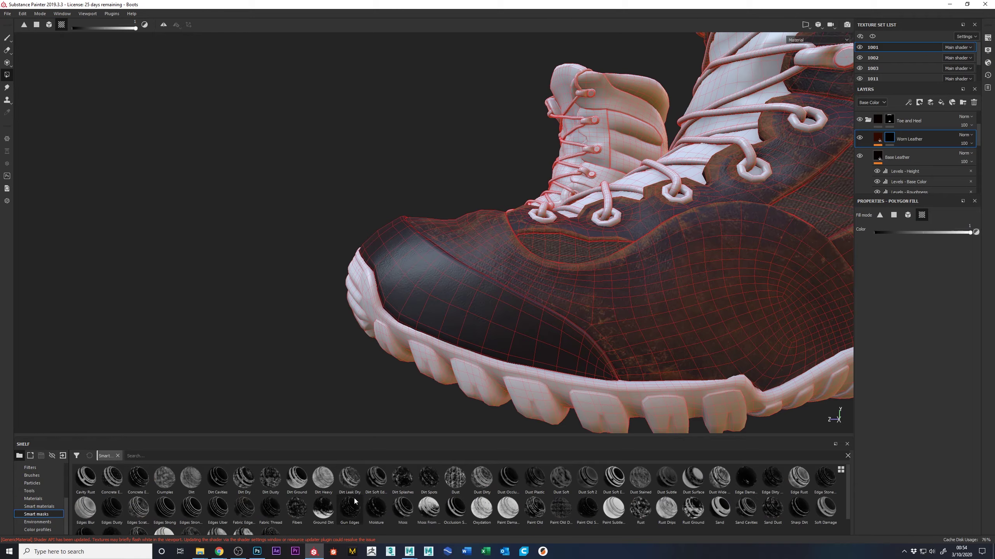
{"action": "scroll", "coordinate": [354, 496], "scroll_direction": "down", "scroll_amount": 1}
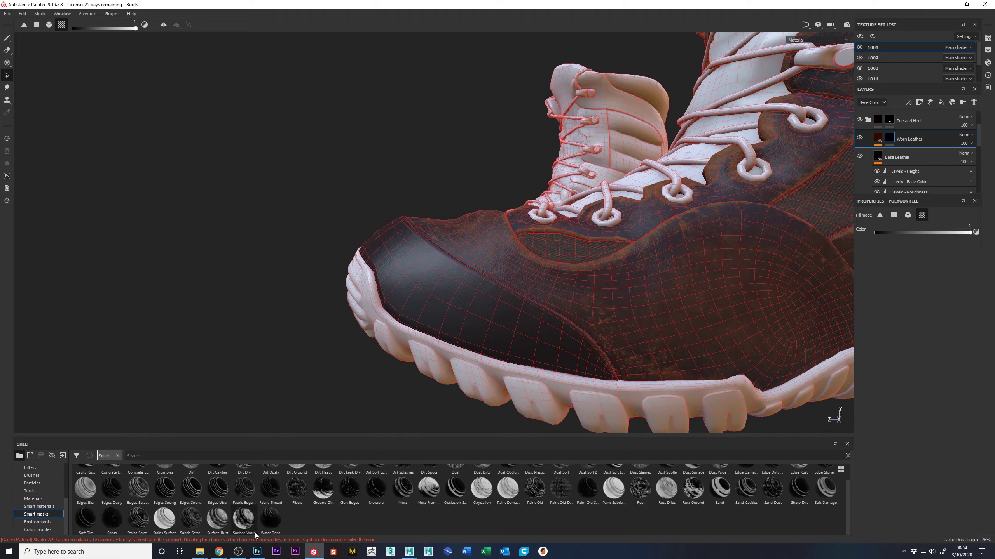
{"action": "mouse_move", "coordinate": [254, 533]}
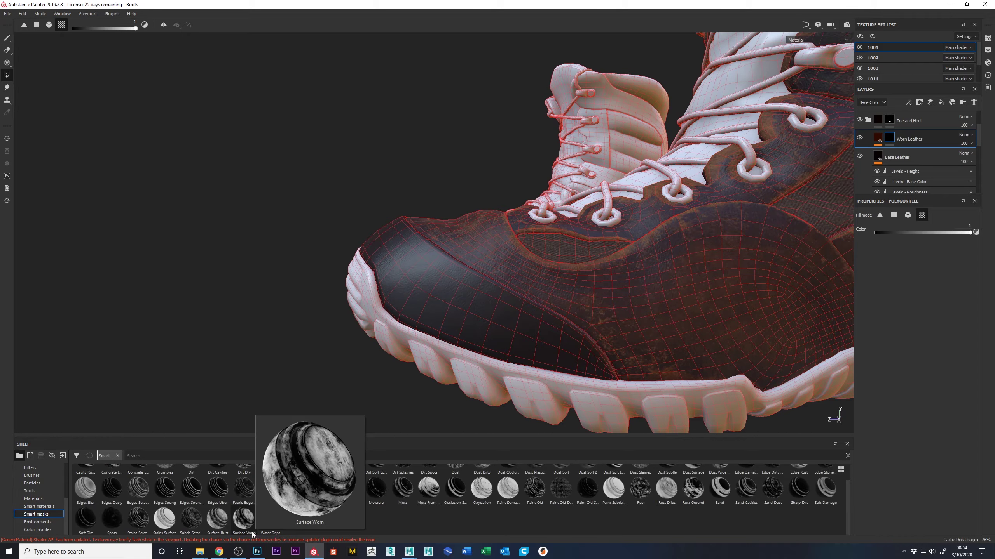
{"action": "mouse_move", "coordinate": [141, 493]}
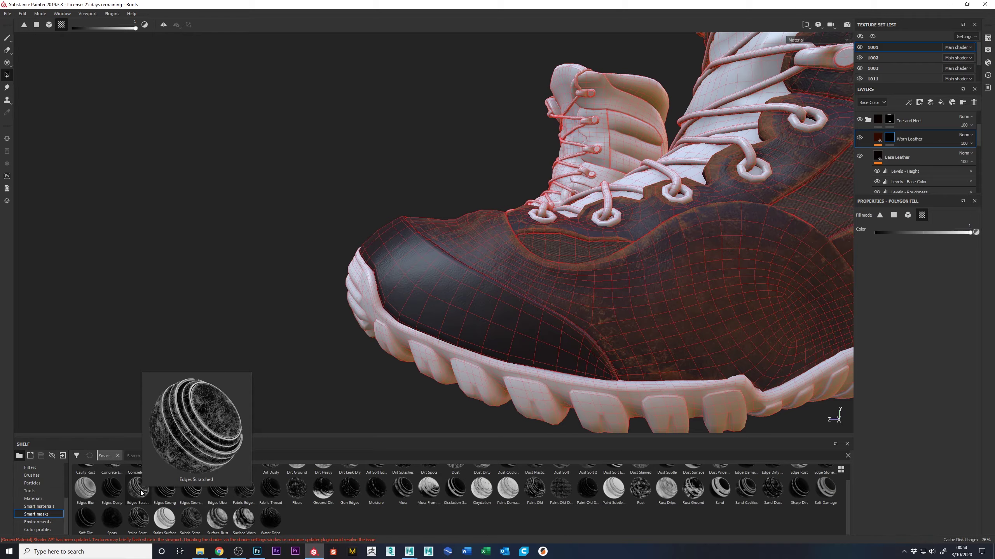
{"action": "left_click_drag", "start_coordinate": [141, 493], "coordinate": [891, 142]}
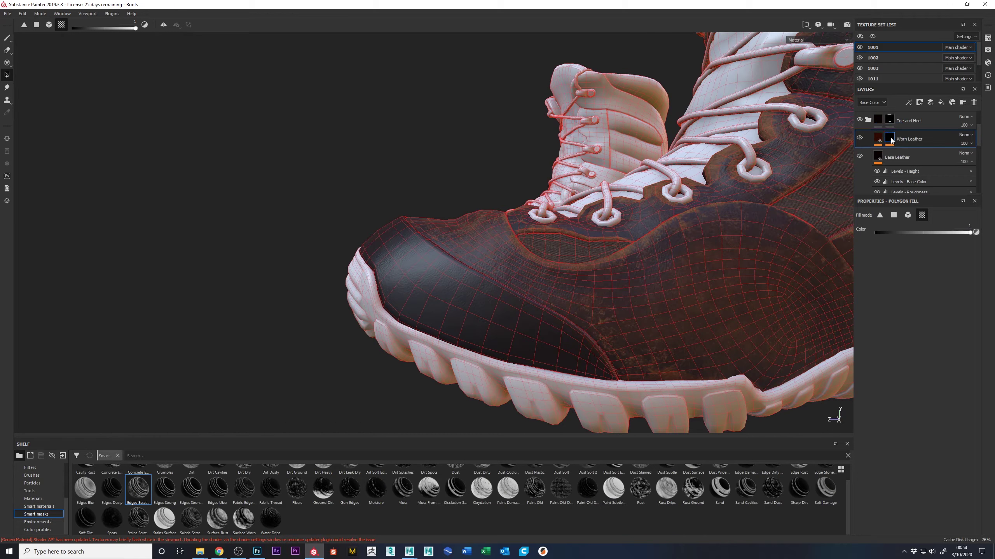
- Switch to the Paint brush, zoom onto the toe, and add a Paint effect to the Worn Leather mask
{"action": "left_click_drag", "start_coordinate": [417, 220], "coordinate": [348, 247], "text": "alt"}
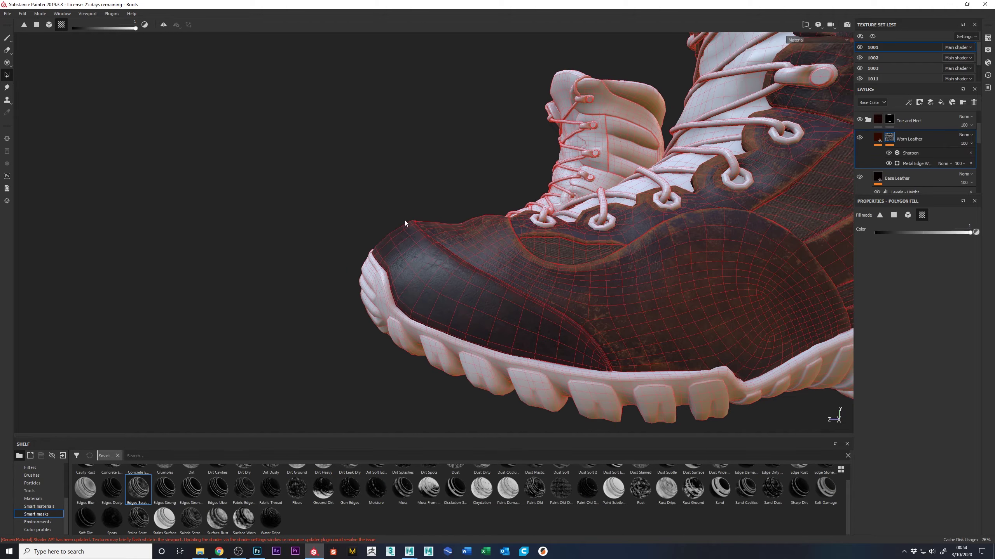
{"action": "left_click", "coordinate": [7, 38]}
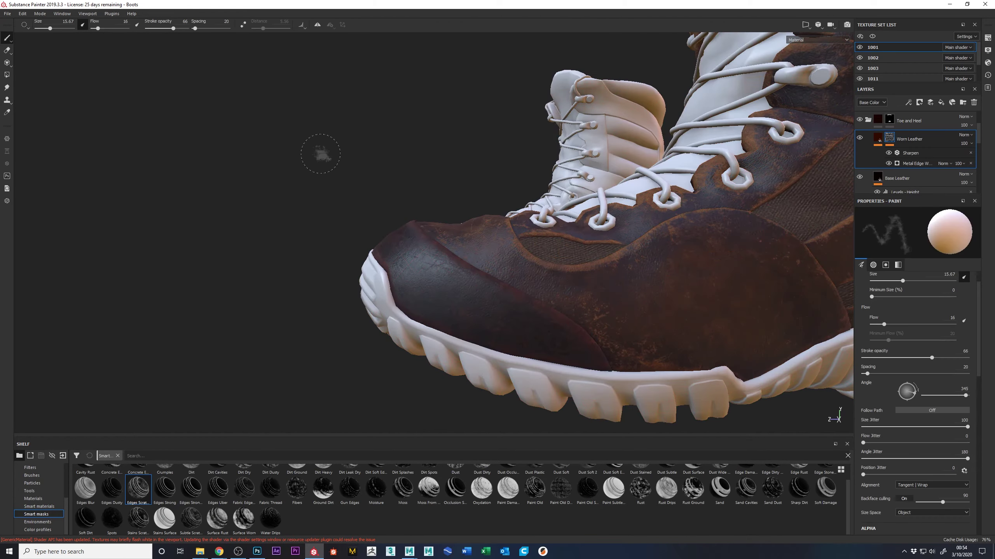
{"action": "mouse_move", "coordinate": [323, 154]}
{"action": "left_mouse_down", "text": "alt"}
{"action": "mouse_move", "coordinate": [373, 189]}
{"action": "mouse_move", "coordinate": [445, 215]}
{"action": "mouse_move", "coordinate": [270, 158]}
{"action": "mouse_move", "coordinate": [349, 140]}
{"action": "mouse_move", "coordinate": [469, 155]}
{"action": "mouse_move", "coordinate": [492, 139]}
{"action": "mouse_move", "coordinate": [125, 107]}
{"action": "mouse_move", "coordinate": [98, 157]}
{"action": "mouse_move", "coordinate": [35, 132]}
{"action": "mouse_move", "coordinate": [137, 265]}
{"action": "mouse_move", "coordinate": [245, 296]}
{"action": "mouse_move", "coordinate": [700, 206]}
{"action": "mouse_move", "coordinate": [515, 252]}
{"action": "mouse_move", "coordinate": [693, 359]}
{"action": "mouse_move", "coordinate": [615, 349]}
{"action": "mouse_move", "coordinate": [673, 317]}
{"action": "mouse_move", "coordinate": [763, 316]}
{"action": "mouse_move", "coordinate": [800, 349]}
{"action": "left_mouse_up", "text": "alt"}
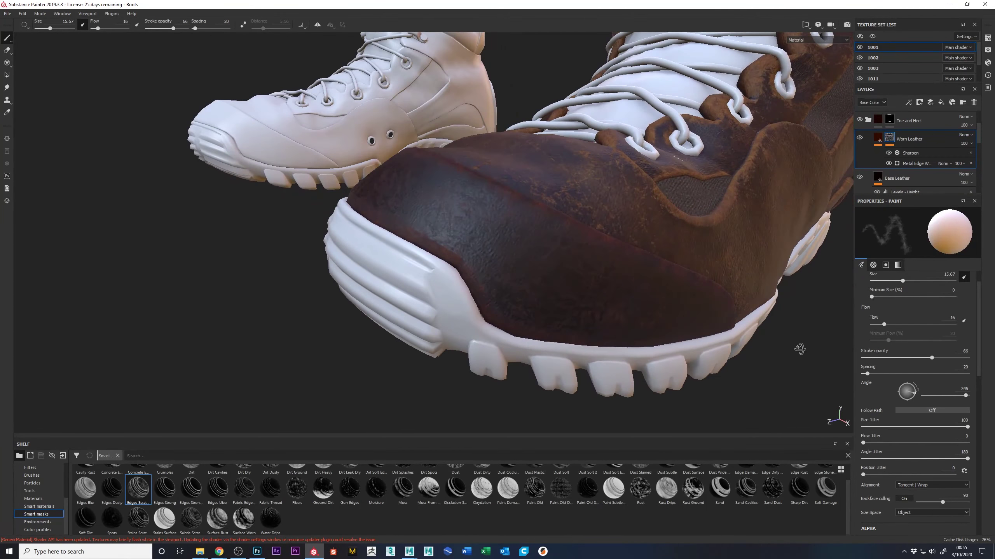
{"action": "right_click_drag", "start_coordinate": [549, 297], "coordinate": [828, 380], "text": "alt"}
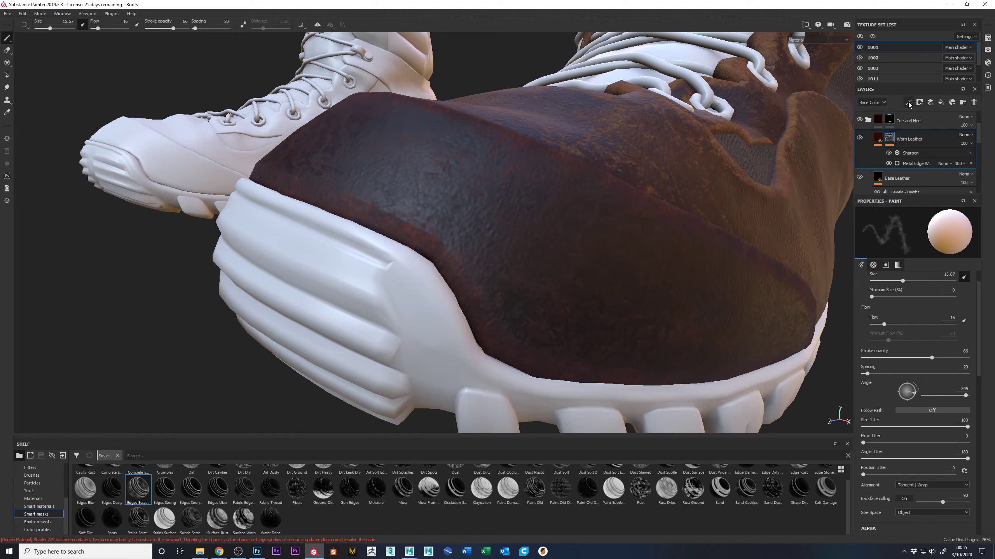
{"action": "left_click", "coordinate": [919, 124]}
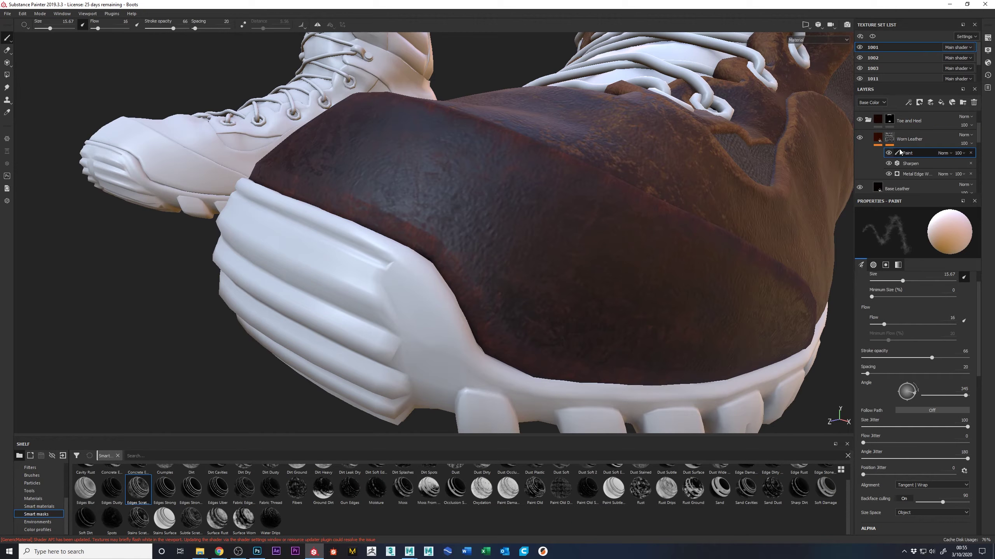
{"action": "left_click", "coordinate": [877, 138]}
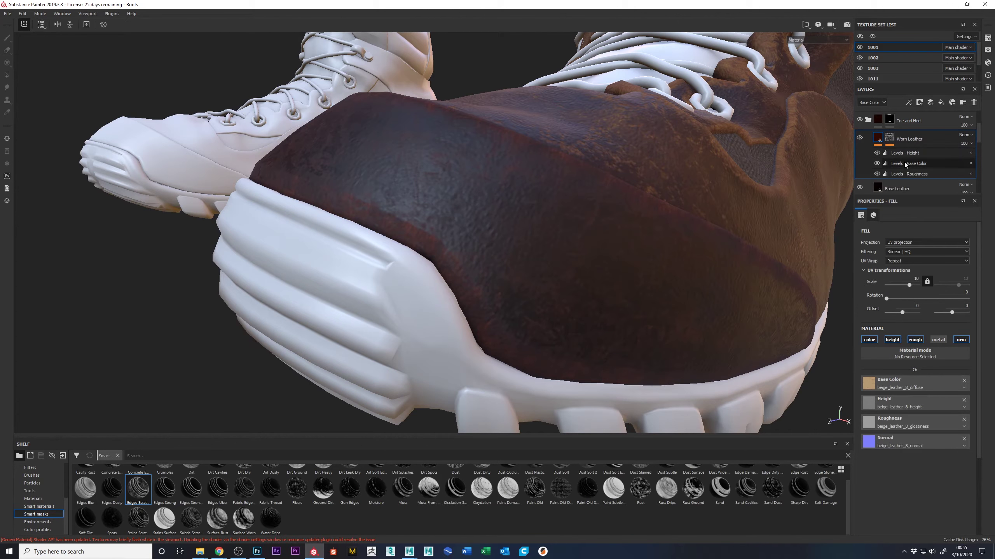
- Shift the Worn Leather Base Color levels midtone and white point handles left
{"action": "left_click", "coordinate": [904, 162]}
{"action": "left_click_drag", "start_coordinate": [925, 247], "coordinate": [922, 246]}
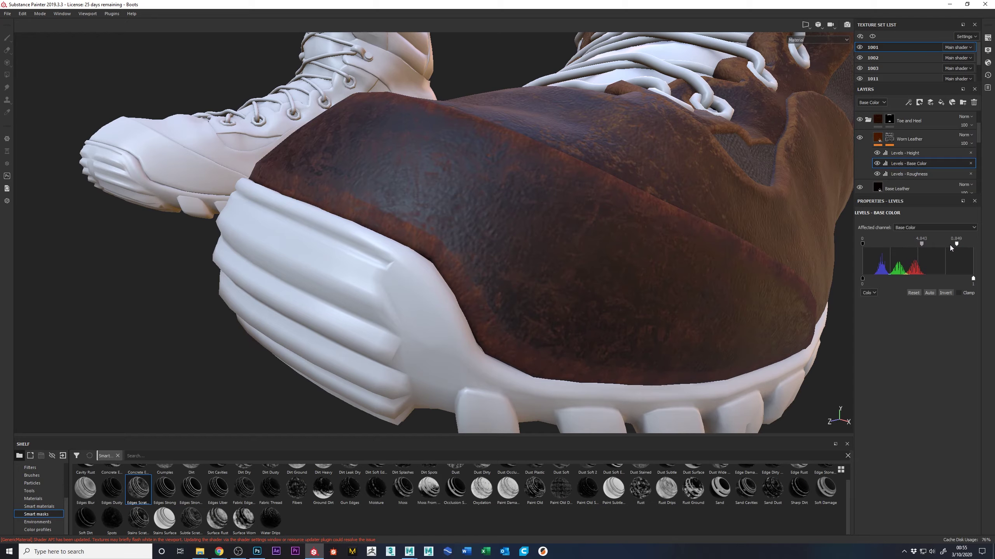
{"action": "mouse_move", "coordinate": [956, 244]}
{"action": "left_mouse_down"}
{"action": "mouse_move", "coordinate": [943, 246]}
{"action": "mouse_move", "coordinate": [961, 247]}
{"action": "left_mouse_up"}
- On the mask's Paint effect, shrink the brush, set flow to 54, and paint black along the toe edge
{"action": "left_click", "coordinate": [889, 138]}
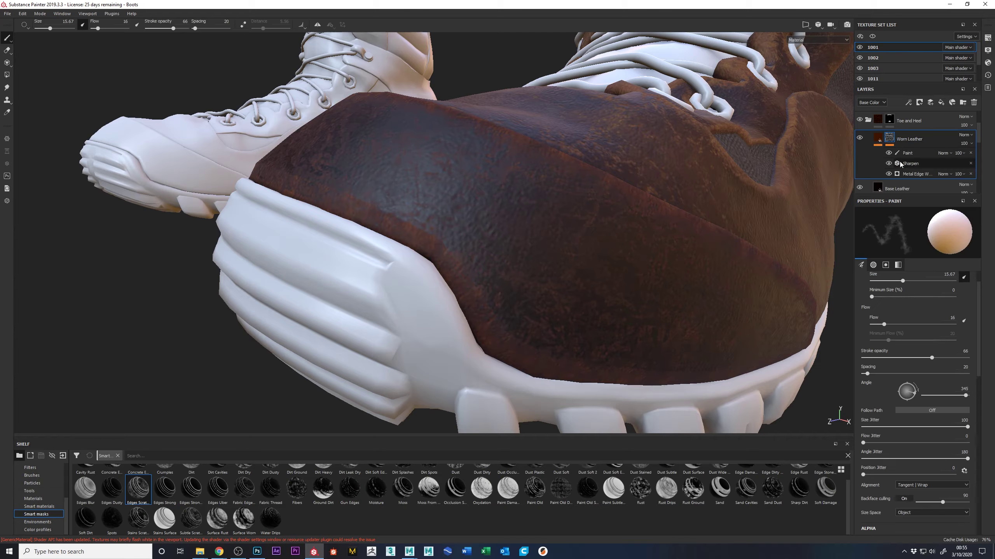
{"action": "left_click", "coordinate": [908, 153]}
{"action": "left_click_drag", "start_coordinate": [478, 224], "coordinate": [445, 239]}
{"action": "right_click_drag", "start_coordinate": [475, 199], "coordinate": [426, 193], "text": "ctrl"}
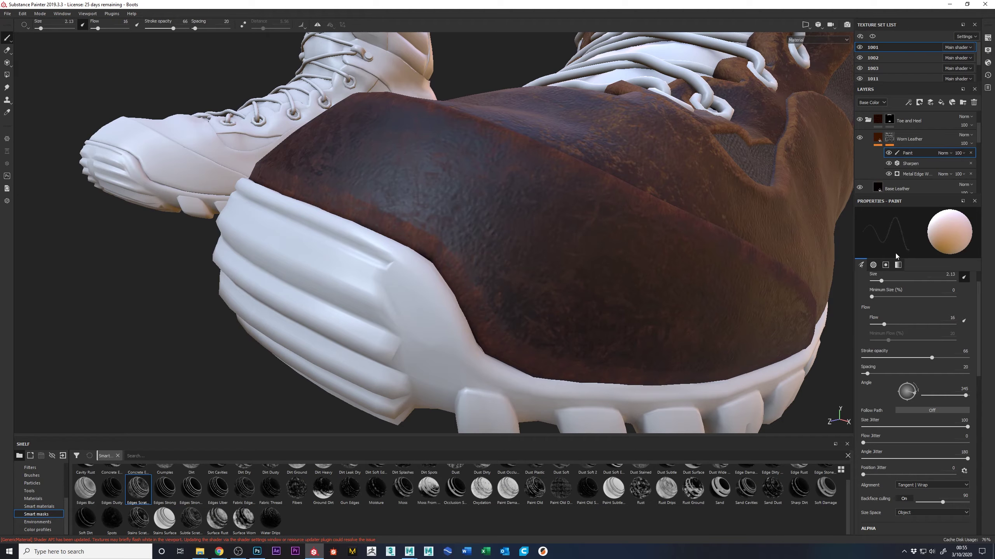
{"action": "left_click_drag", "start_coordinate": [98, 28], "coordinate": [113, 29]}
{"action": "key", "text": "x"}
{"action": "left_click_drag", "start_coordinate": [452, 248], "coordinate": [433, 240]}
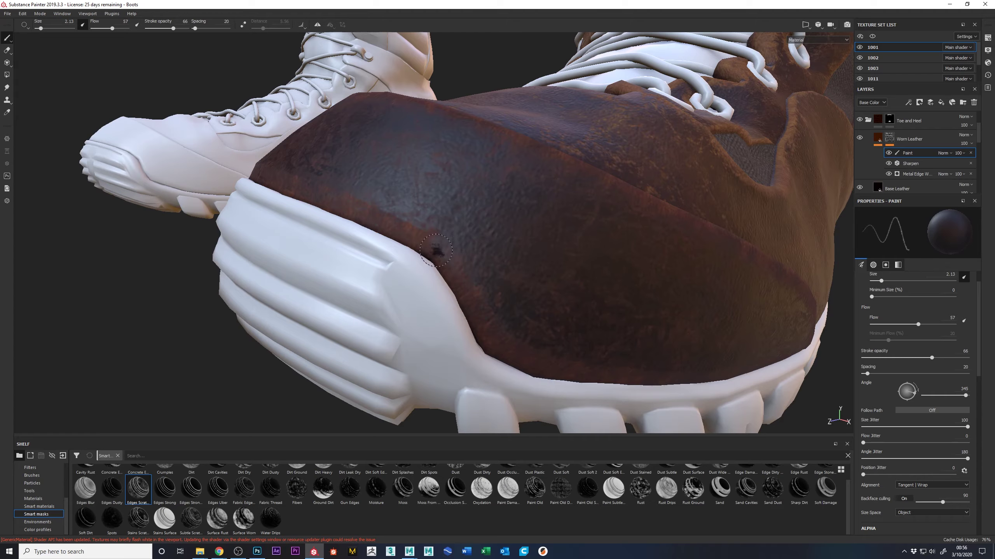
{"action": "right_click_drag", "start_coordinate": [464, 261], "coordinate": [483, 265], "text": "ctrl"}
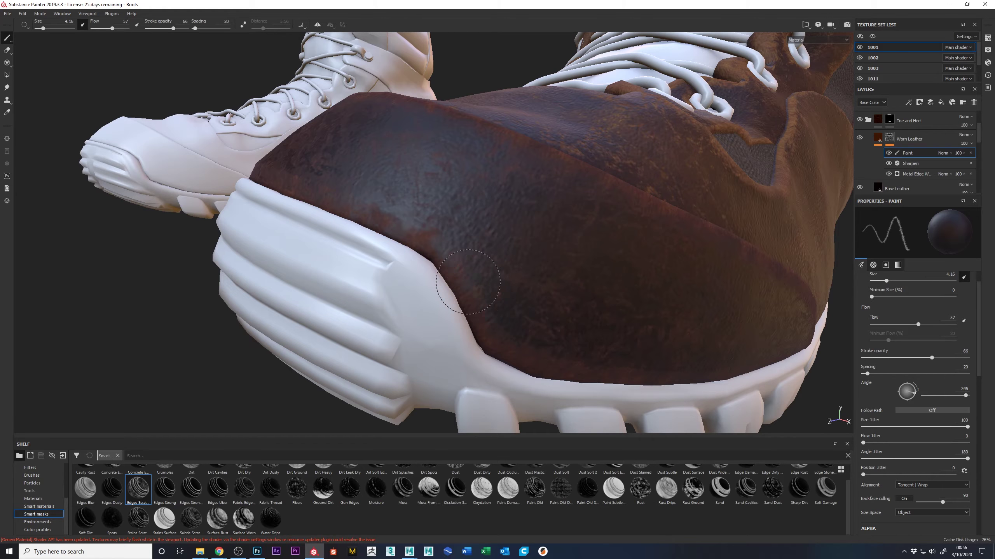
- Paint dark wear patches onto the toe cap, undo a stray dab, and lower brush flow to 22
{"action": "mouse_move", "coordinate": [629, 174]}
{"action": "left_mouse_down", "text": "alt"}
{"action": "mouse_move", "coordinate": [626, 231]}
{"action": "mouse_move", "coordinate": [458, 80]}
{"action": "left_mouse_up", "text": "alt"}
{"action": "mouse_move", "coordinate": [650, 357]}
{"action": "right_mouse_down", "text": "ctrl"}
{"action": "mouse_move", "coordinate": [575, 352]}
{"action": "mouse_move", "coordinate": [620, 365]}
{"action": "right_mouse_up", "text": "ctrl"}
{"action": "left_click", "coordinate": [626, 348]}
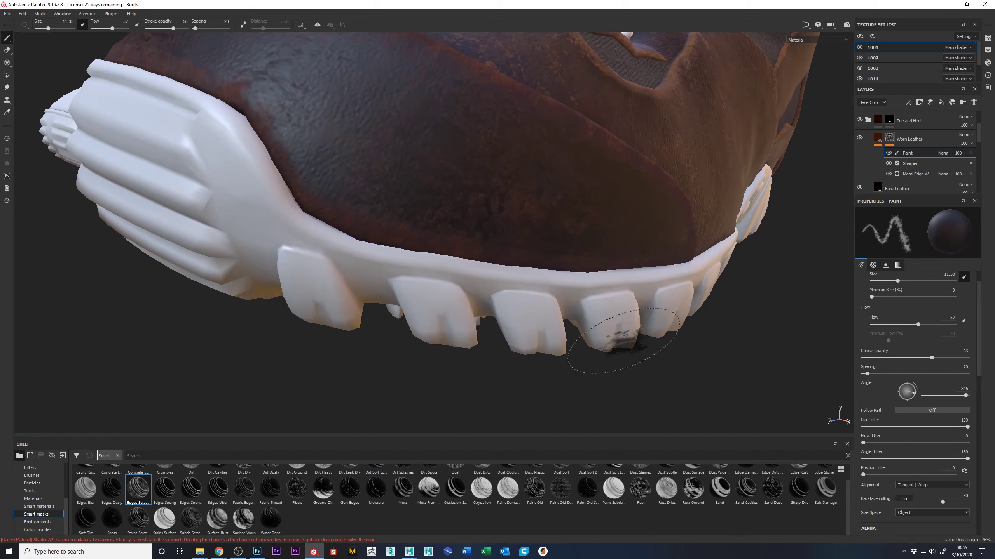
{"action": "mouse_move", "coordinate": [606, 344]}
{"action": "right_mouse_down", "text": "shift"}
{"action": "mouse_move", "coordinate": [641, 342]}
{"action": "mouse_move", "coordinate": [626, 354]}
{"action": "mouse_move", "coordinate": [669, 349]}
{"action": "mouse_move", "coordinate": [674, 333]}
{"action": "mouse_move", "coordinate": [622, 383]}
{"action": "mouse_move", "coordinate": [633, 382]}
{"action": "mouse_move", "coordinate": [625, 355]}
{"action": "right_mouse_up", "text": "shift"}
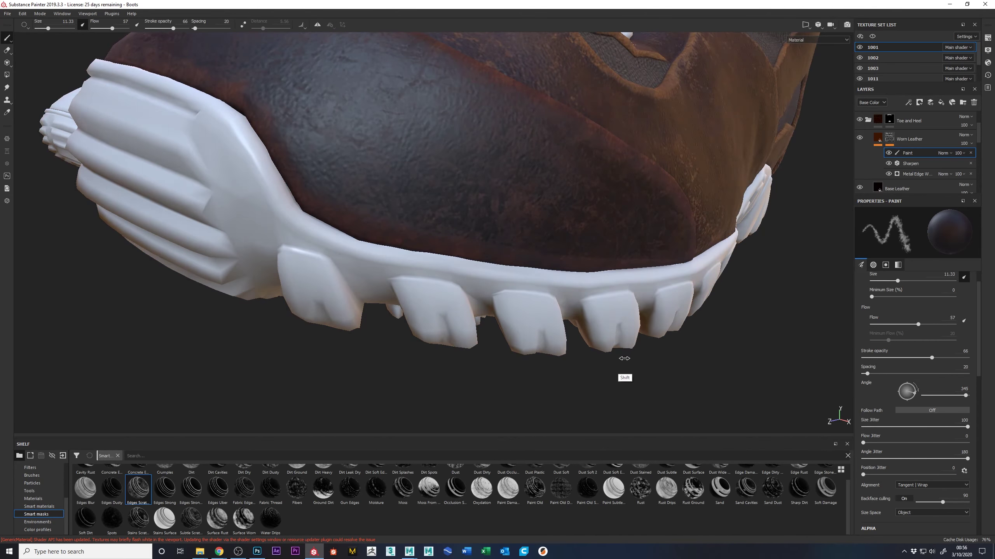
{"action": "mouse_move", "coordinate": [395, 222]}
{"action": "left_mouse_down"}
{"action": "mouse_move", "coordinate": [378, 219]}
{"action": "mouse_move", "coordinate": [372, 192]}
{"action": "left_mouse_up"}
{"action": "right_click", "coordinate": [621, 298]}
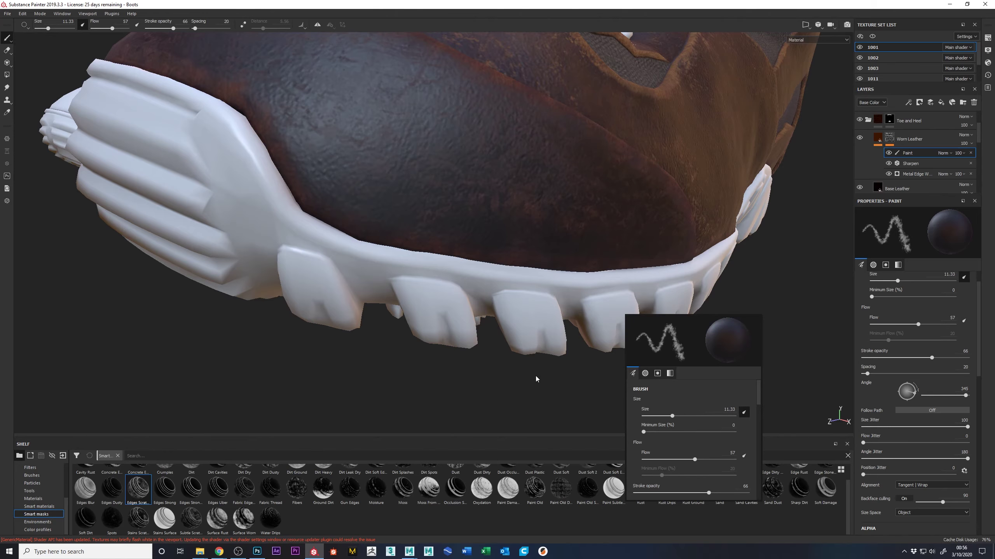
{"action": "right_click_drag", "start_coordinate": [544, 396], "coordinate": [509, 290], "text": "alt"}
{"action": "right_click_drag", "start_coordinate": [504, 336], "coordinate": [466, 243], "text": "alt"}
{"action": "left_click_drag", "start_coordinate": [446, 296], "coordinate": [482, 359], "text": "alt"}
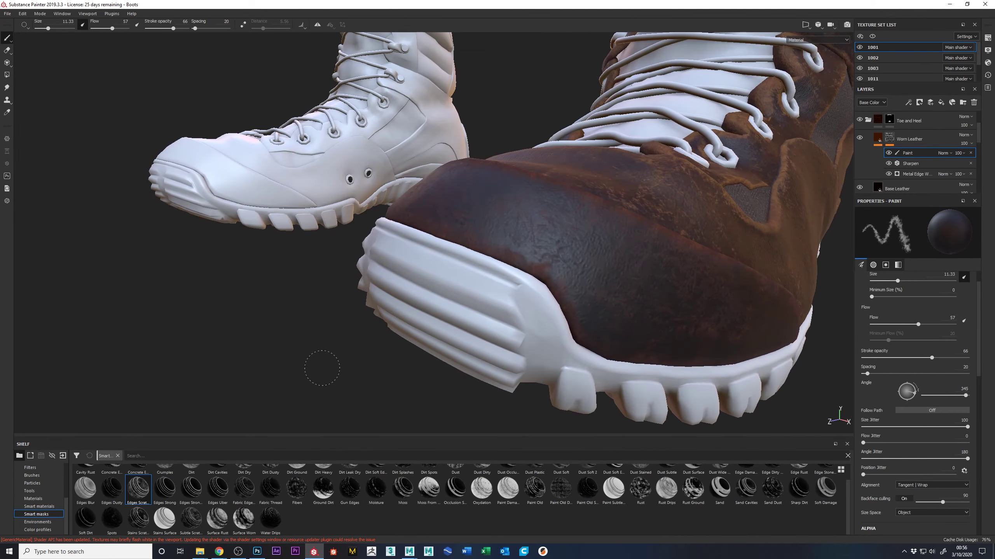
{"action": "mouse_move", "coordinate": [288, 346]}
{"action": "left_mouse_down", "text": "alt"}
{"action": "mouse_move", "coordinate": [460, 395]}
{"action": "mouse_move", "coordinate": [460, 282]}
{"action": "mouse_move", "coordinate": [402, 283]}
{"action": "mouse_move", "coordinate": [399, 301]}
{"action": "left_mouse_up", "text": "alt"}
{"action": "mouse_move", "coordinate": [433, 351]}
{"action": "left_mouse_down"}
{"action": "mouse_move", "coordinate": [438, 371]}
{"action": "mouse_move", "coordinate": [409, 374]}
{"action": "left_mouse_up"}
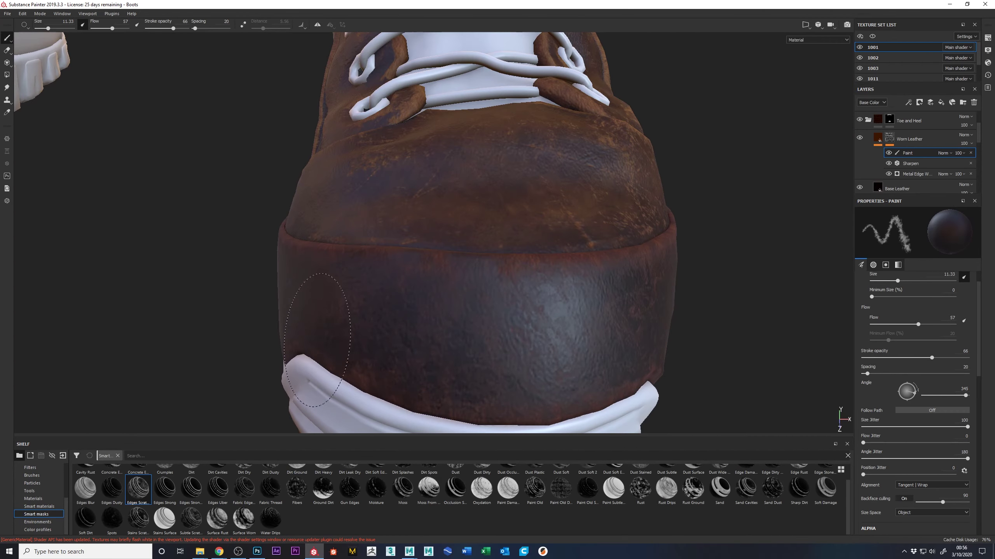
{"action": "left_click", "coordinate": [515, 388]}
{"action": "key", "text": "ctrl+z"}
{"action": "mouse_move", "coordinate": [748, 236]}
{"action": "right_mouse_down", "text": "alt"}
{"action": "mouse_move", "coordinate": [682, 89]}
{"action": "mouse_move", "coordinate": [619, 2]}
{"action": "right_mouse_up", "text": "alt"}
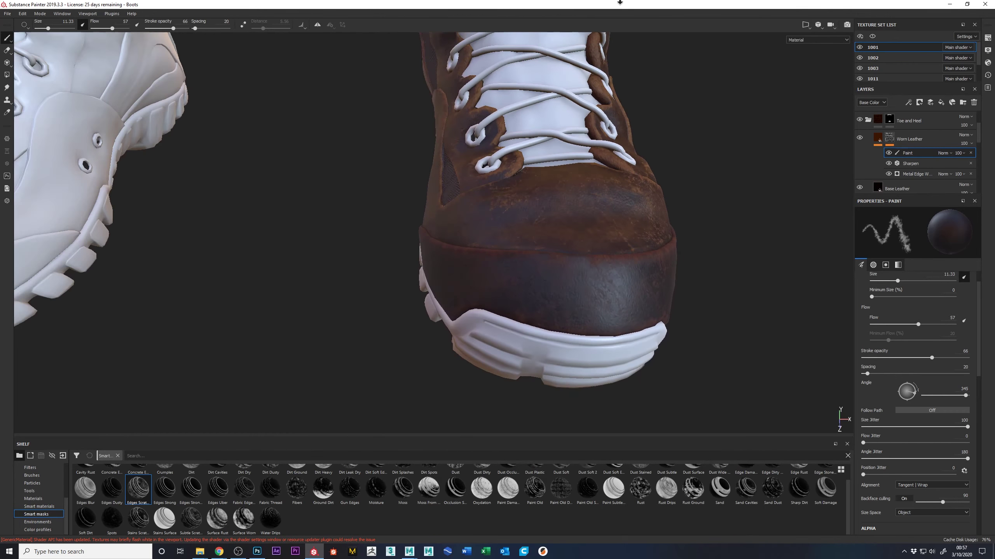
{"action": "mouse_move", "coordinate": [370, 297]}
{"action": "left_mouse_down", "text": "alt"}
{"action": "mouse_move", "coordinate": [451, 280]}
{"action": "mouse_move", "coordinate": [278, 91]}
{"action": "mouse_move", "coordinate": [634, 212]}
{"action": "mouse_move", "coordinate": [768, 216]}
{"action": "left_mouse_up", "text": "alt"}
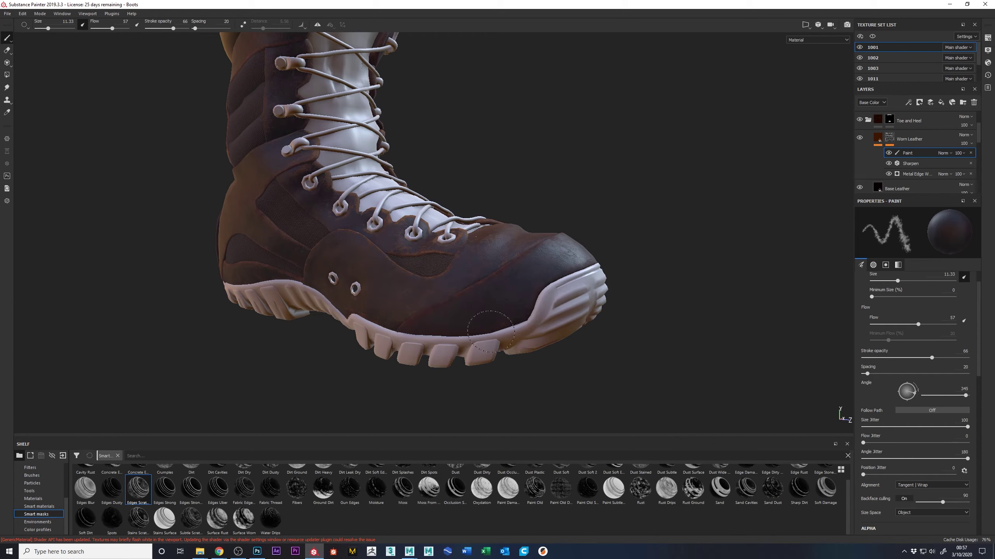
{"action": "left_click_drag", "start_coordinate": [112, 28], "coordinate": [100, 29]}
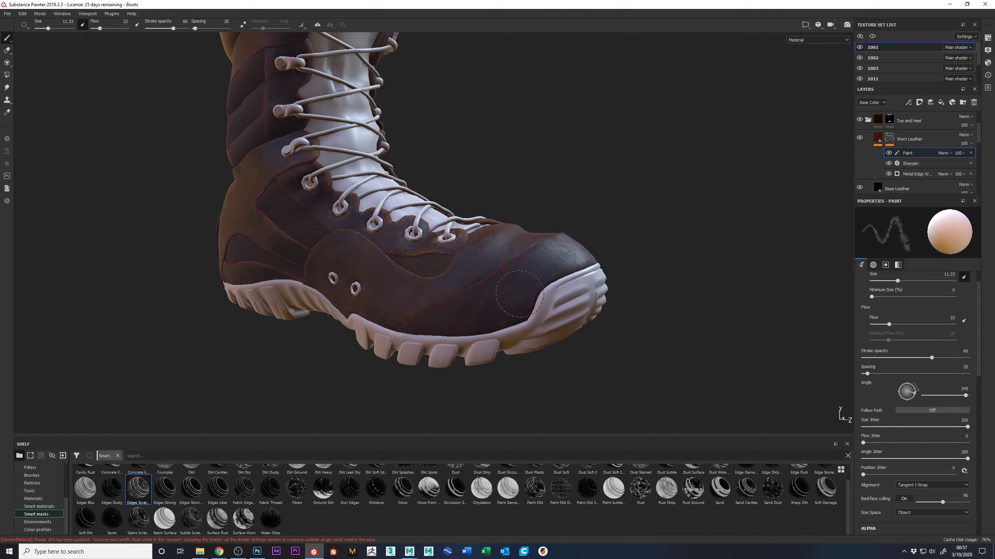
- Paint black into the Worn Leather mask on the heel at brush flow 55
{"action": "left_click_drag", "start_coordinate": [729, 211], "coordinate": [568, 302], "text": "alt"}
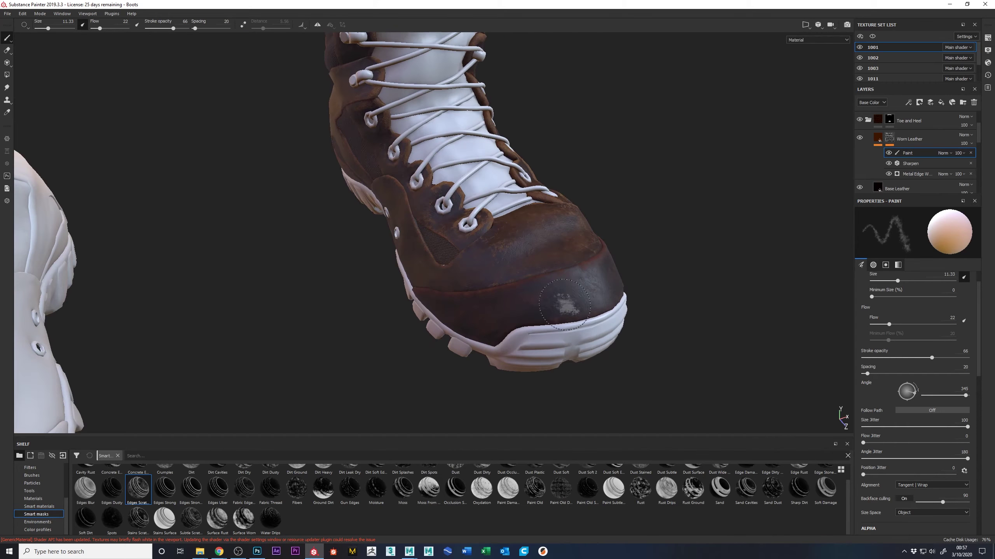
{"action": "mouse_move", "coordinate": [657, 258]}
{"action": "left_mouse_down", "text": "alt"}
{"action": "mouse_move", "coordinate": [595, 260]}
{"action": "mouse_move", "coordinate": [398, 192]}
{"action": "mouse_move", "coordinate": [490, 344]}
{"action": "left_mouse_up", "text": "alt"}
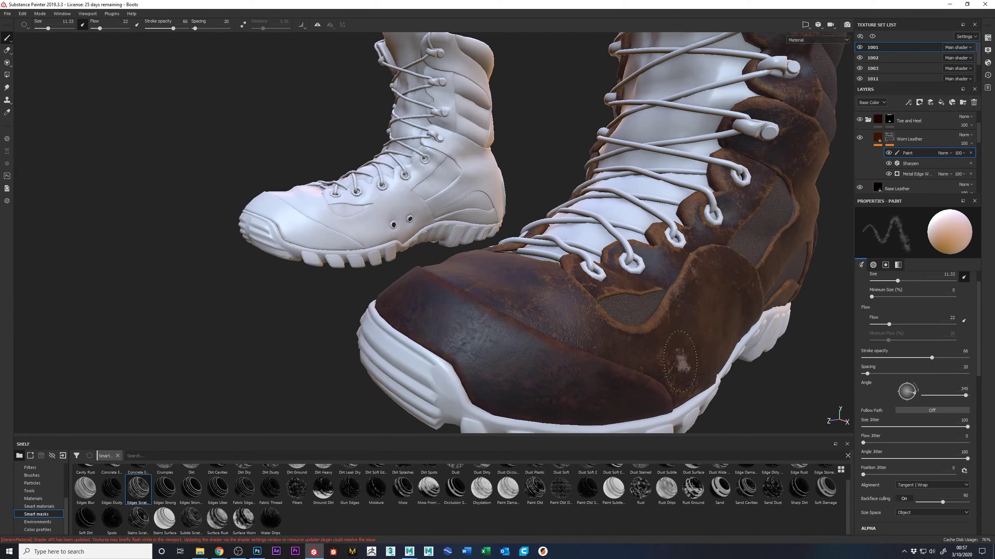
{"action": "key", "text": "alt"}
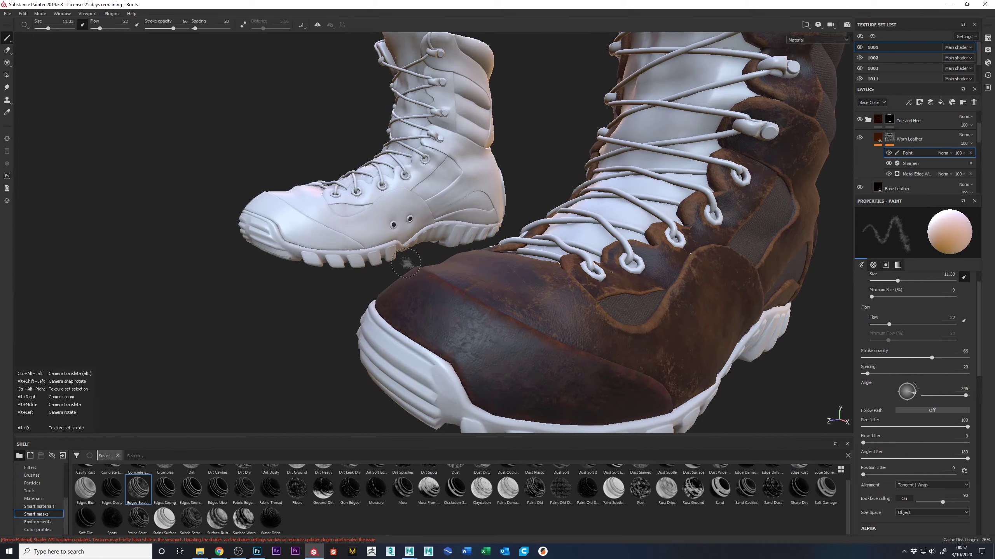
{"action": "left_click_drag", "start_coordinate": [794, 279], "coordinate": [658, 315], "text": "alt"}
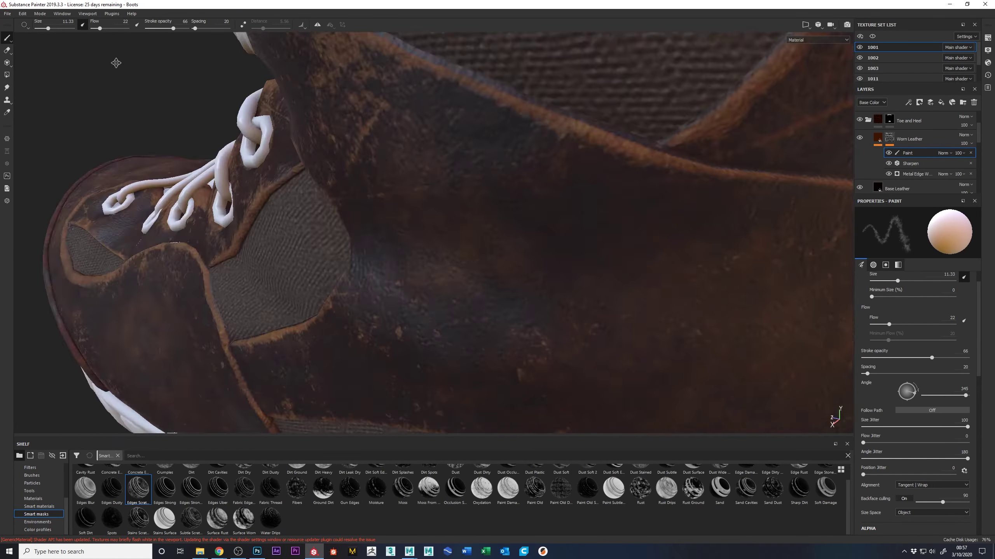
{"action": "mouse_move", "coordinate": [116, 62]}
{"action": "left_mouse_down", "text": "alt"}
{"action": "mouse_move", "coordinate": [221, 150]}
{"action": "mouse_move", "coordinate": [412, 232]}
{"action": "left_mouse_up", "text": "alt"}
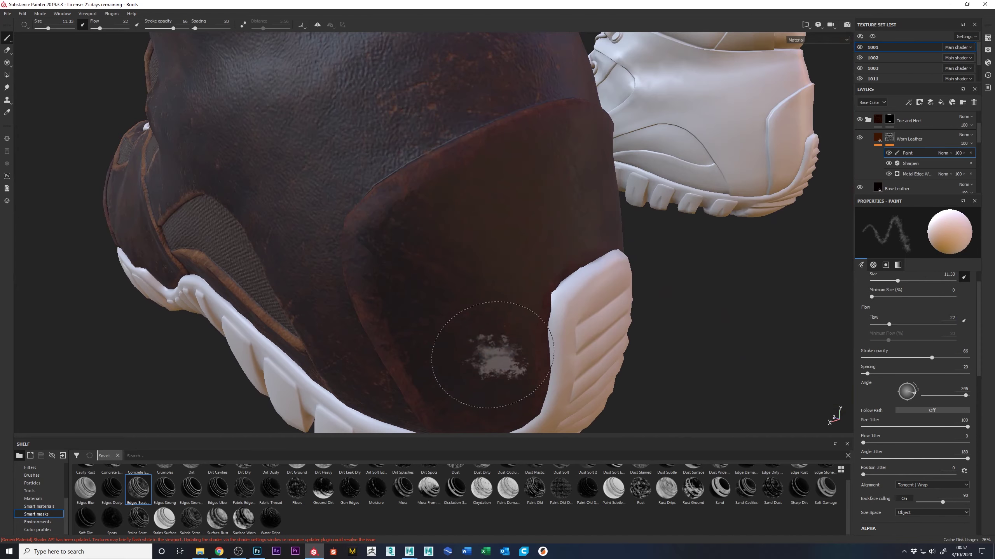
{"action": "key", "text": "x"}
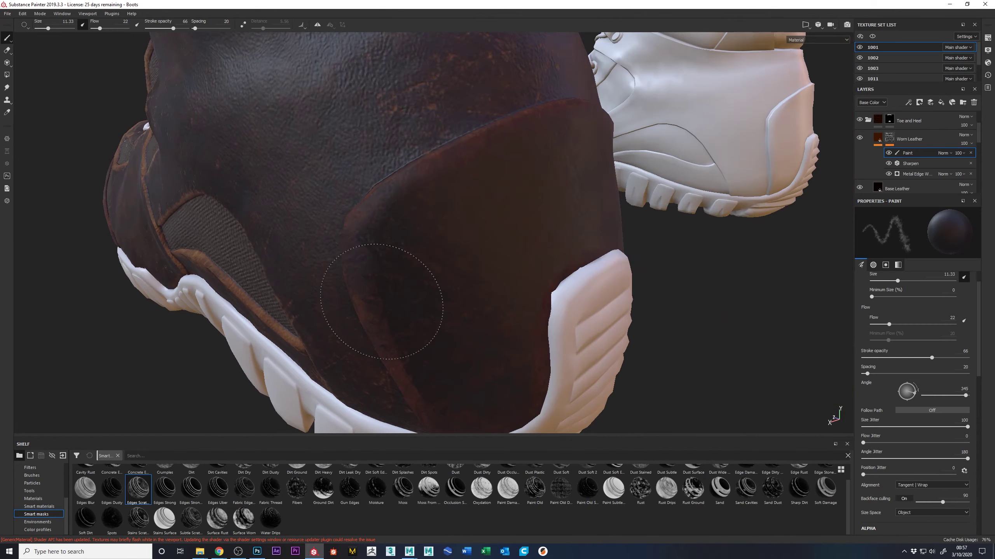
{"action": "mouse_move", "coordinate": [399, 322]}
{"action": "left_mouse_down"}
{"action": "mouse_move", "coordinate": [365, 270]}
{"action": "mouse_move", "coordinate": [393, 325]}
{"action": "left_mouse_up"}
{"action": "left_click_drag", "start_coordinate": [99, 27], "coordinate": [114, 27]}
{"action": "left_click", "coordinate": [382, 310]}
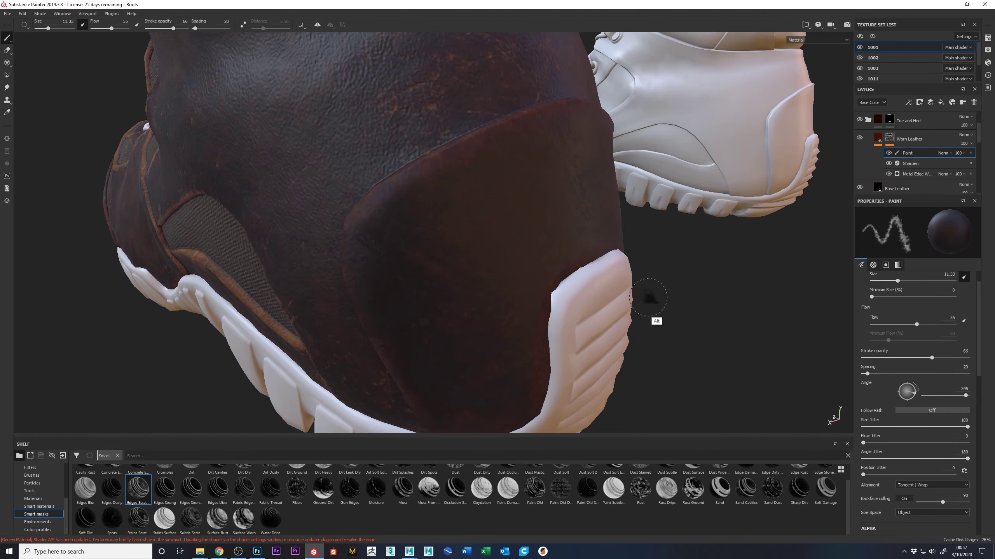
- Try several more dark dabs on the heel, undoing each one
{"action": "mouse_move", "coordinate": [650, 295]}
{"action": "left_mouse_down", "text": "alt"}
{"action": "mouse_move", "coordinate": [588, 318]}
{"action": "mouse_move", "coordinate": [333, 272]}
{"action": "mouse_move", "coordinate": [543, 272]}
{"action": "mouse_move", "coordinate": [395, 284]}
{"action": "left_mouse_up", "text": "alt"}
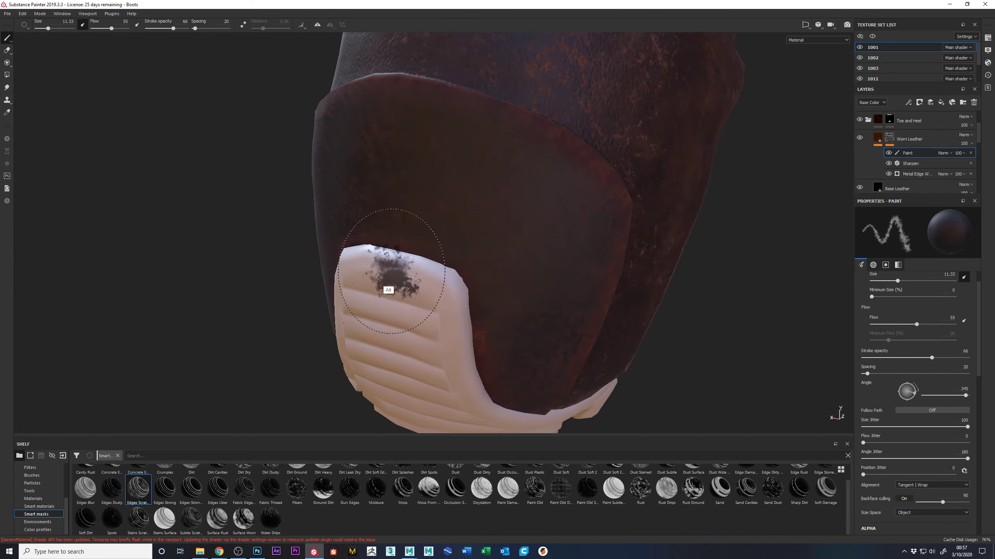
{"action": "left_click", "coordinate": [556, 338]}
{"action": "key", "text": "ctrl+z"}
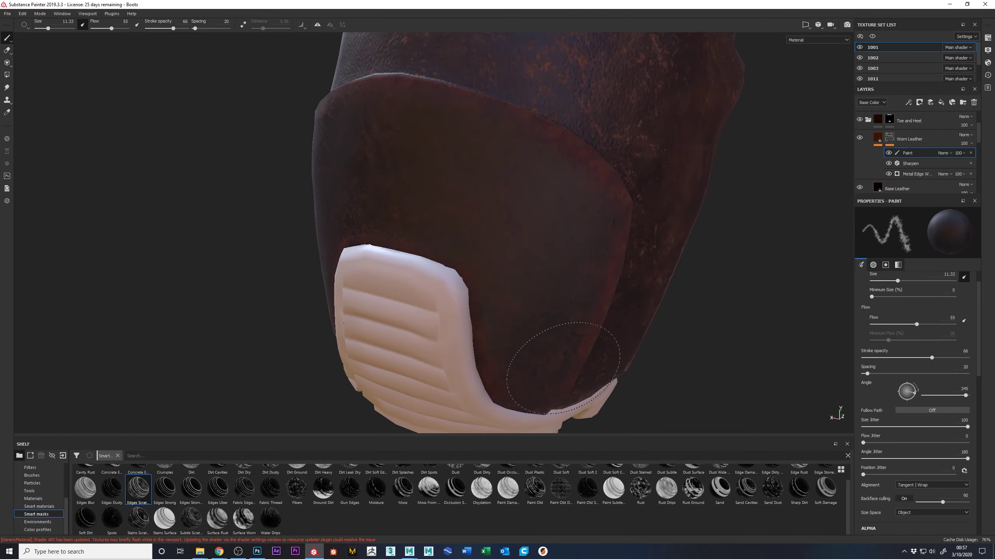
{"action": "left_click", "coordinate": [607, 304]}
{"action": "key", "text": "ctrl+z"}
{"action": "left_click", "coordinate": [595, 327]}
{"action": "key", "text": "ctrl+z"}
{"action": "left_click", "coordinate": [587, 184]}
{"action": "key", "text": "ctrl+z"}
{"action": "mouse_move", "coordinate": [708, 353]}
{"action": "left_mouse_down", "text": "alt"}
{"action": "mouse_move", "coordinate": [588, 328]}
{"action": "mouse_move", "coordinate": [611, 333]}
{"action": "left_mouse_up", "text": "alt"}
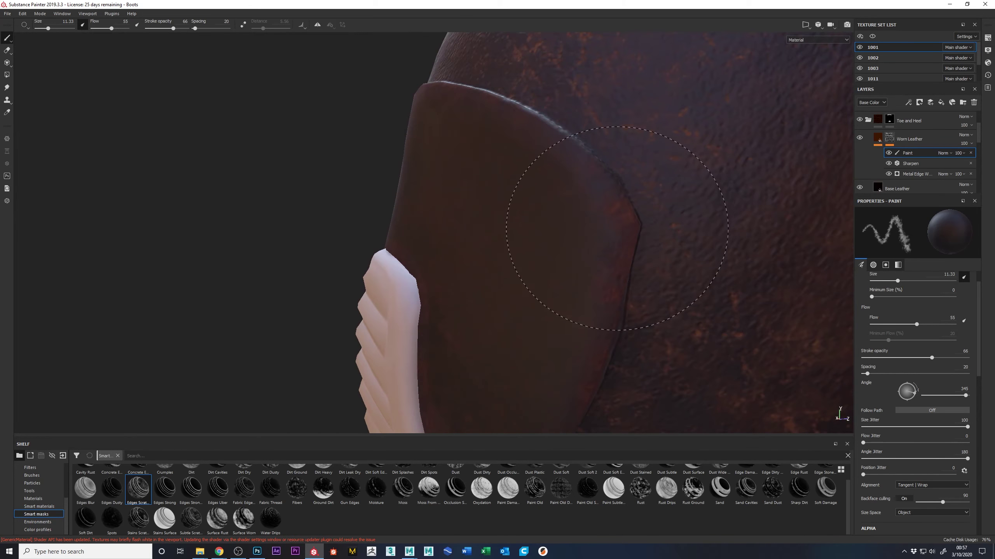
{"action": "left_click_drag", "start_coordinate": [171, 288], "coordinate": [447, 124], "text": "alt"}
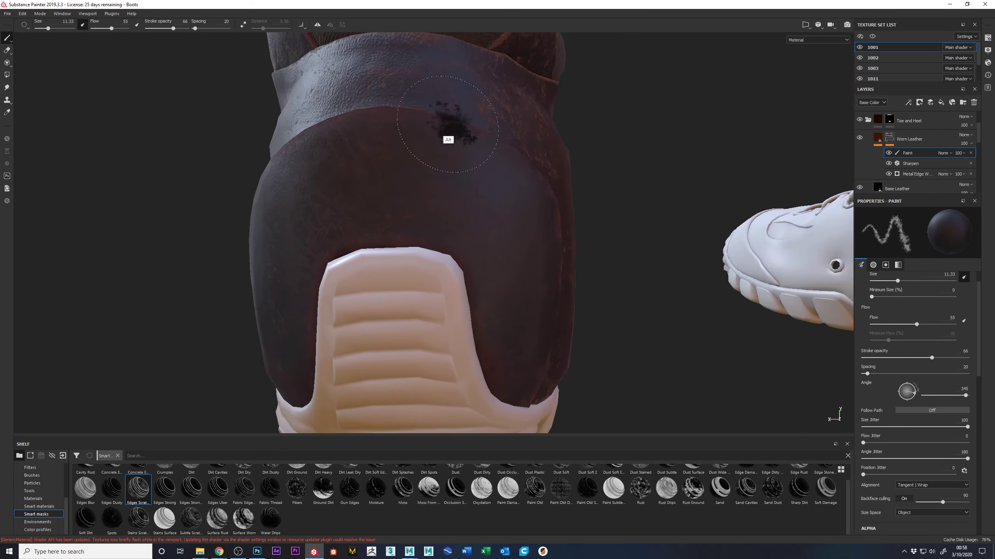
- Switch back to white at flow 18 and add the Subtle Scratches smart mask to Worn Leather
{"action": "key", "text": "x"}
{"action": "left_click", "coordinate": [98, 28]}
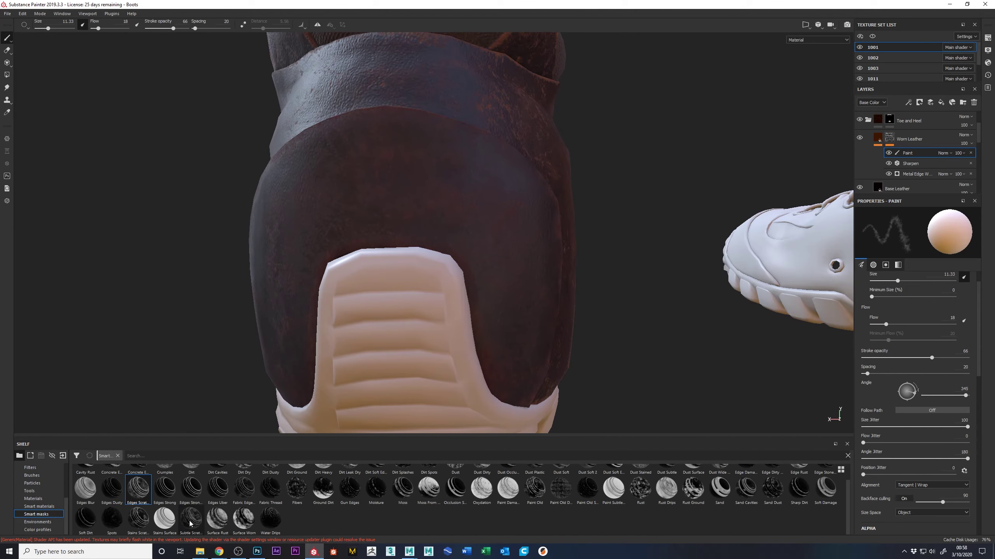
{"action": "mouse_move", "coordinate": [192, 522]}
{"action": "left_mouse_down"}
{"action": "mouse_move", "coordinate": [564, 382]}
{"action": "mouse_move", "coordinate": [914, 146]}
{"action": "left_mouse_up"}
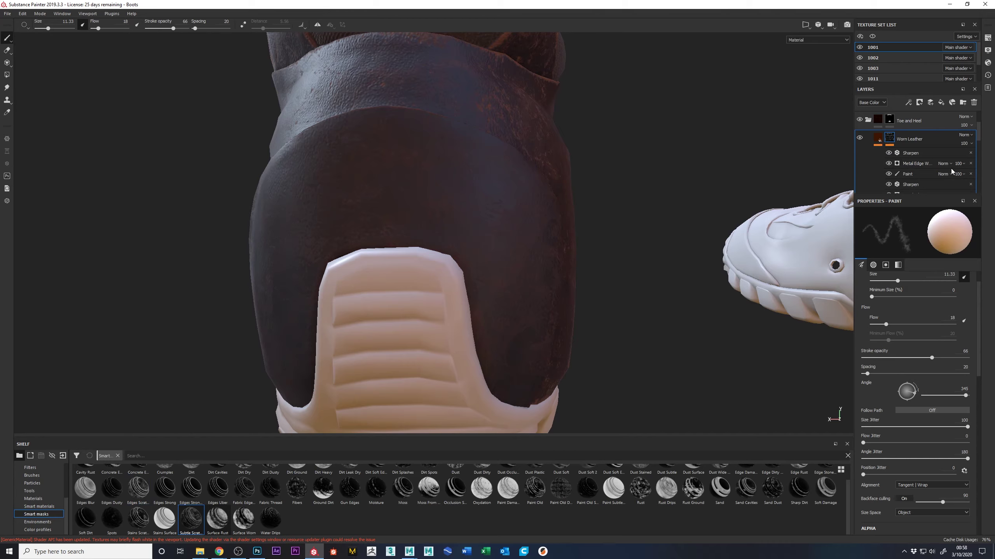
- Try Linear Dodge and Multiply, then settle on Overlay blending for Metal Edge Wear
{"action": "left_click", "coordinate": [943, 164]}
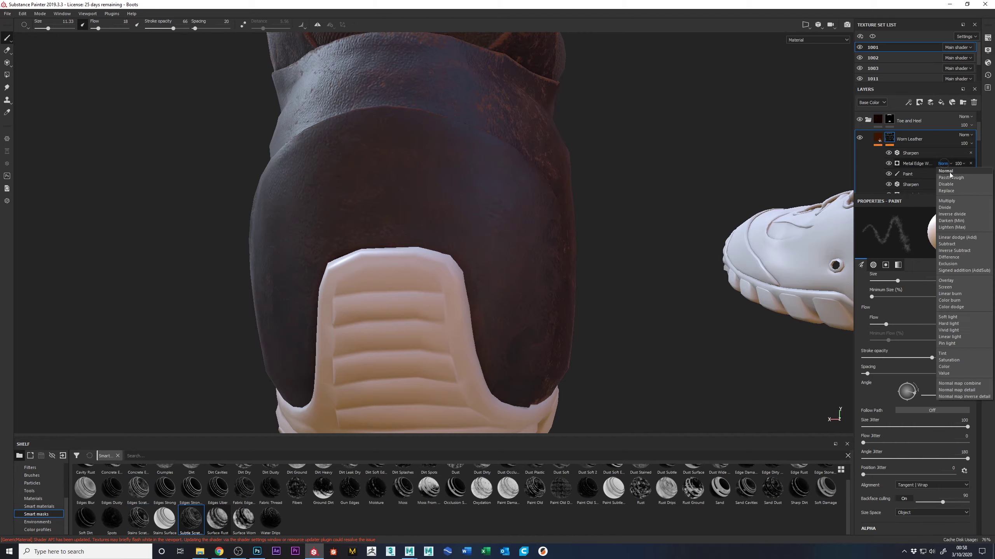
{"action": "left_click", "coordinate": [951, 238]}
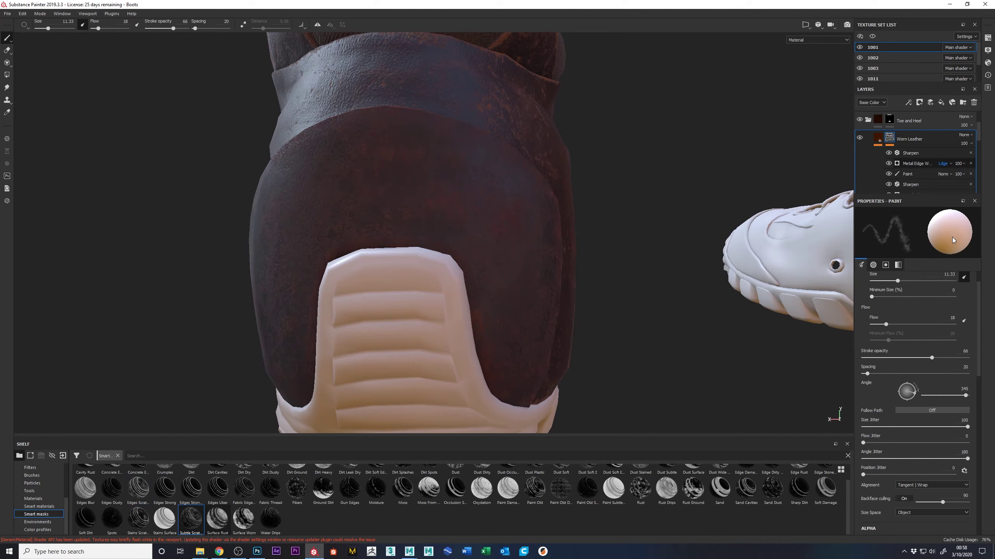
{"action": "left_click", "coordinate": [946, 165]}
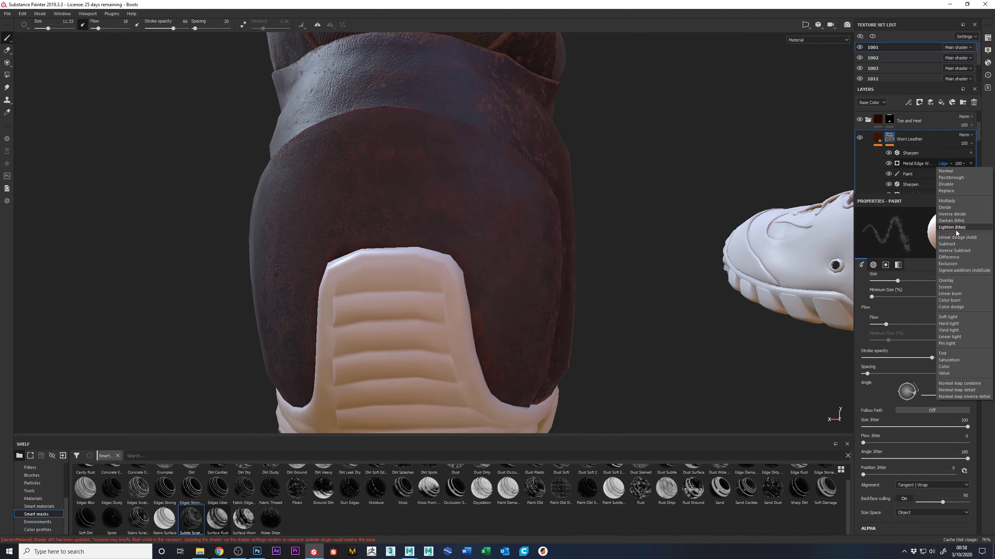
{"action": "left_click", "coordinate": [952, 200]}
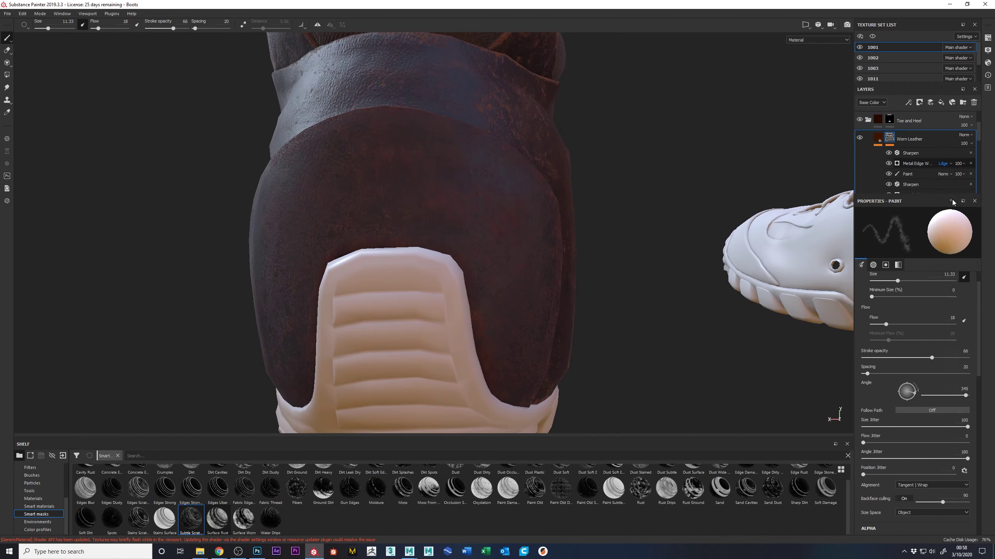
{"action": "left_click", "coordinate": [945, 163]}
{"action": "left_click", "coordinate": [953, 280]}
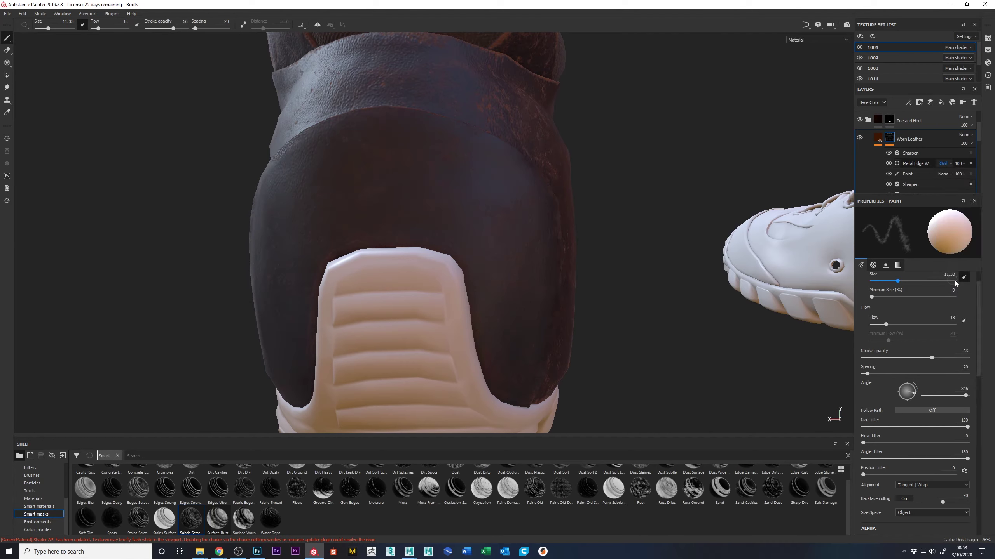
- Lower Metal Edge Wear opacity to 40, review the boots, then hide the effect
{"action": "left_click_drag", "start_coordinate": [729, 284], "coordinate": [704, 281], "text": "alt"}
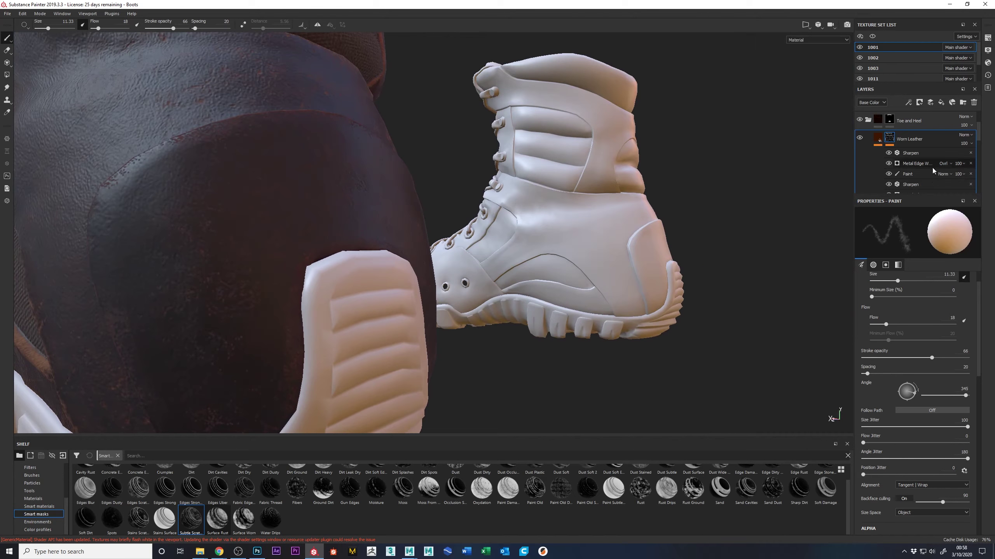
{"action": "left_click_drag", "start_coordinate": [962, 174], "coordinate": [967, 177]}
{"action": "right_click_drag", "start_coordinate": [487, 370], "coordinate": [317, 8], "text": "alt"}
{"action": "middle_click_drag", "start_coordinate": [489, 299], "coordinate": [597, 262], "text": "alt"}
{"action": "left_click_drag", "start_coordinate": [597, 262], "coordinate": [633, 291], "text": "alt"}
{"action": "left_click_drag", "start_coordinate": [756, 335], "coordinate": [693, 338], "text": "alt"}
{"action": "left_click", "coordinate": [888, 164]}
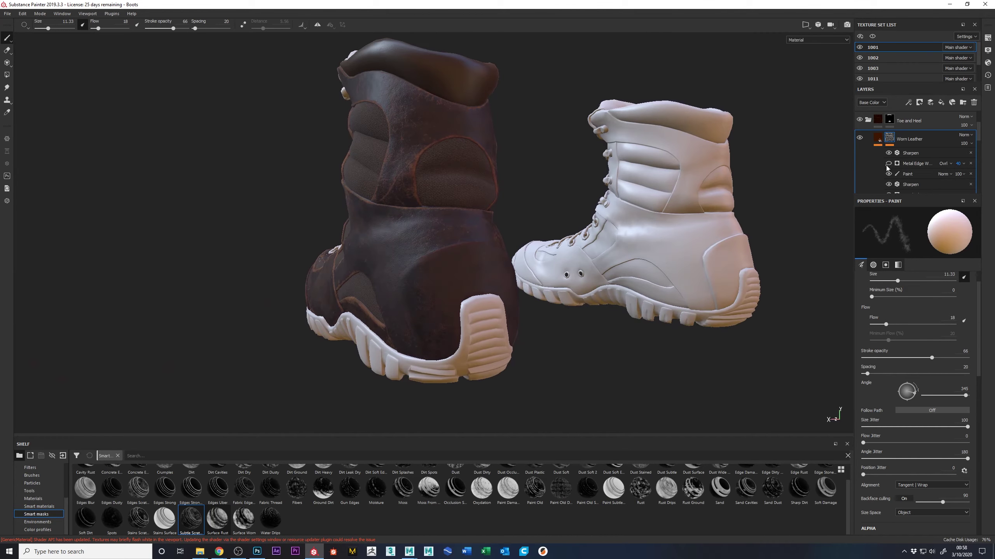
- Delete the hidden Metal Edge Wear effect and frame the brown boot's lacing
{"action": "left_click_drag", "start_coordinate": [637, 326], "coordinate": [741, 277], "text": "alt"}
{"action": "left_click", "coordinate": [971, 164]}
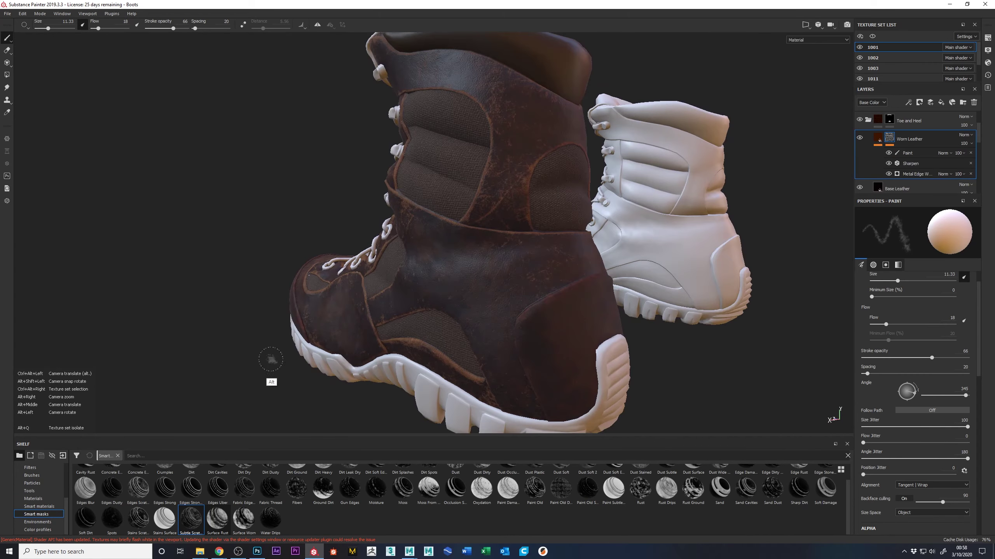
{"action": "left_click_drag", "start_coordinate": [249, 374], "coordinate": [391, 379], "text": "alt"}
{"action": "right_click_drag", "start_coordinate": [392, 380], "coordinate": [1, 49], "text": "alt"}
{"action": "left_click_drag", "start_coordinate": [674, 255], "coordinate": [717, 192], "text": "alt"}
{"action": "right_click_drag", "start_coordinate": [613, 276], "coordinate": [797, 414], "text": "alt"}
{"action": "middle_click_drag", "start_coordinate": [731, 321], "coordinate": [661, 257], "text": "alt"}
{"action": "right_click_drag", "start_coordinate": [668, 271], "coordinate": [784, 399], "text": "alt"}
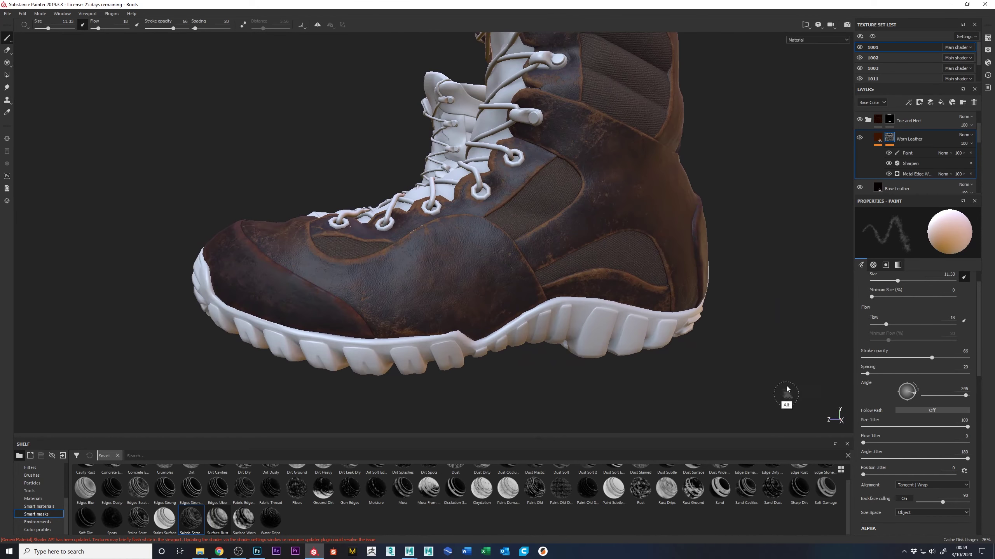
{"action": "middle_click_drag", "start_coordinate": [756, 238], "coordinate": [705, 195], "text": "alt"}
{"action": "left_click_drag", "start_coordinate": [705, 195], "coordinate": [675, 171], "text": "alt"}
{"action": "left_click_drag", "start_coordinate": [759, 173], "coordinate": [738, 214], "text": "alt"}
- Save the project and preview the boot against the environment backdrop in Display Settings
{"action": "key", "text": "ctrl+s"}
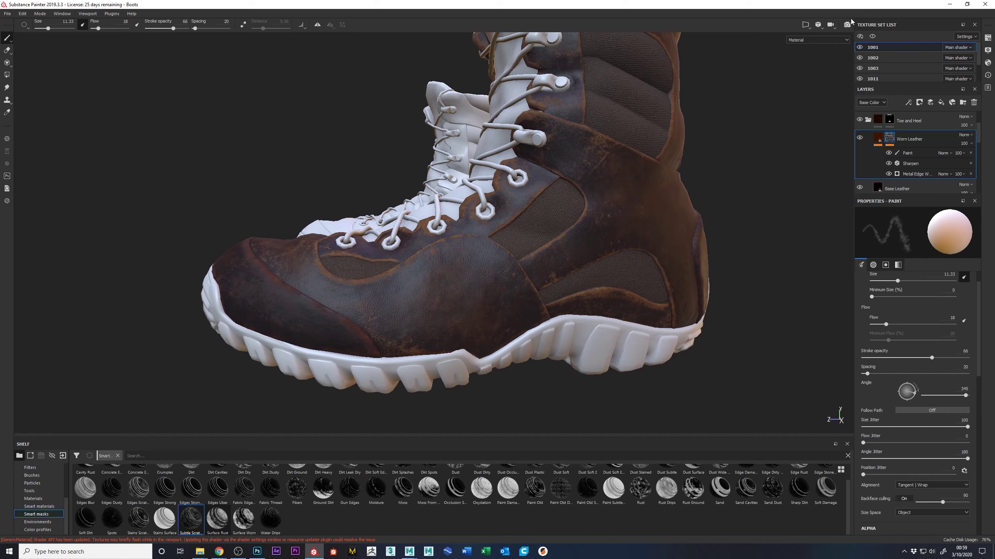
{"action": "left_click", "coordinate": [847, 26]}
{"action": "left_click", "coordinate": [847, 25]}
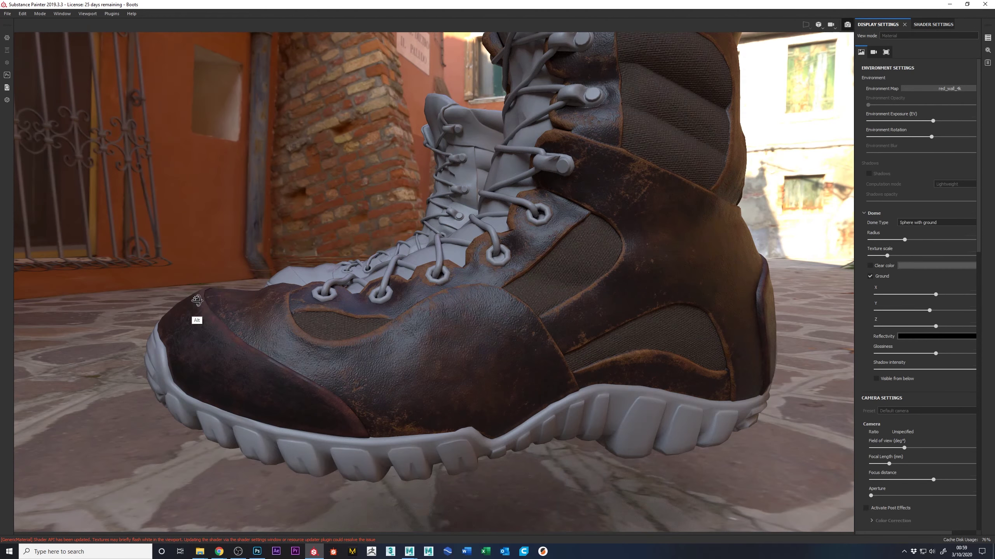
- Orbit down over the boots for a closer look at the toe
{"action": "left_click_drag", "start_coordinate": [198, 318], "coordinate": [211, 307], "text": "alt"}
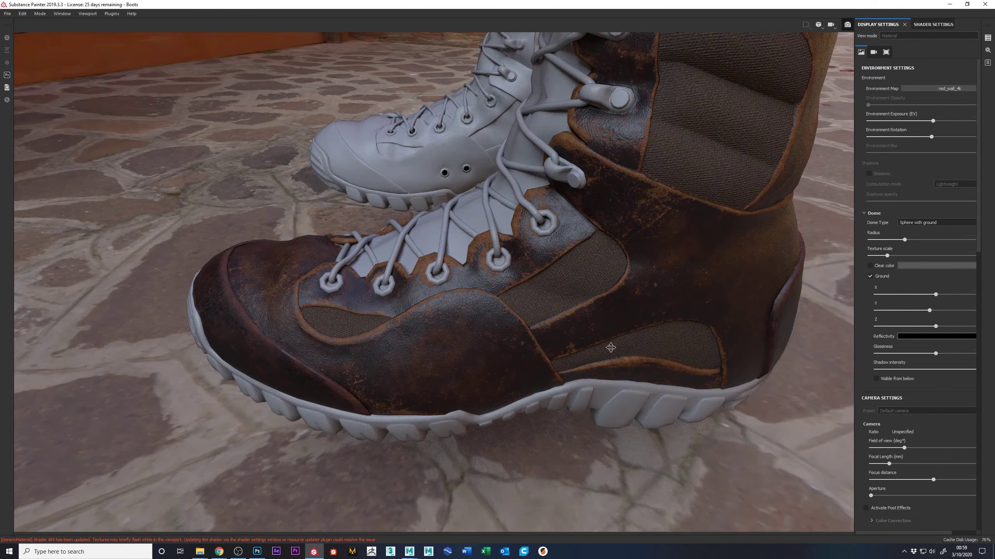
{"action": "left_click_drag", "start_coordinate": [548, 386], "coordinate": [530, 312], "text": "alt"}
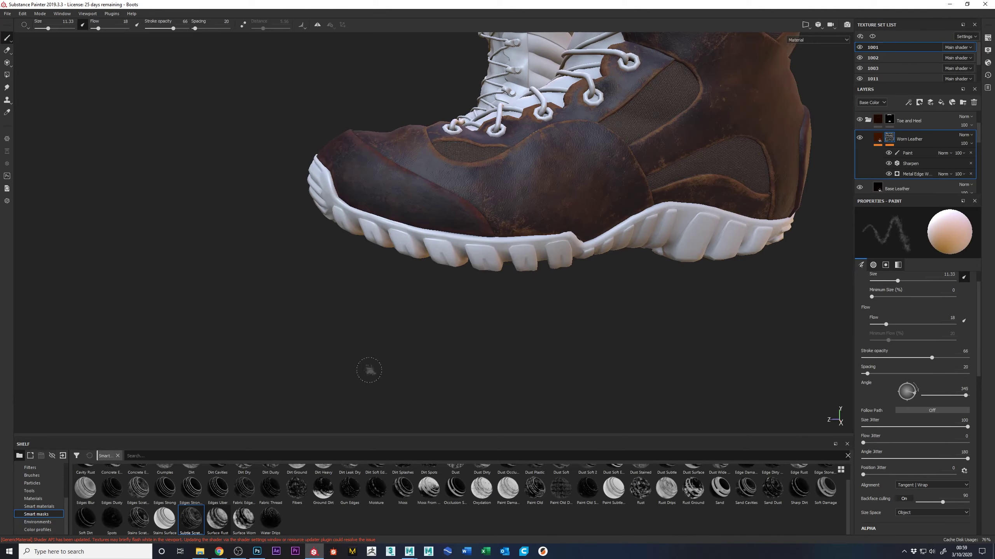
- Select Base Leather's Levels - Roughness and try raising the midtone to 2.632
{"action": "right_click_drag", "start_coordinate": [393, 311], "coordinate": [571, 310], "text": "alt"}
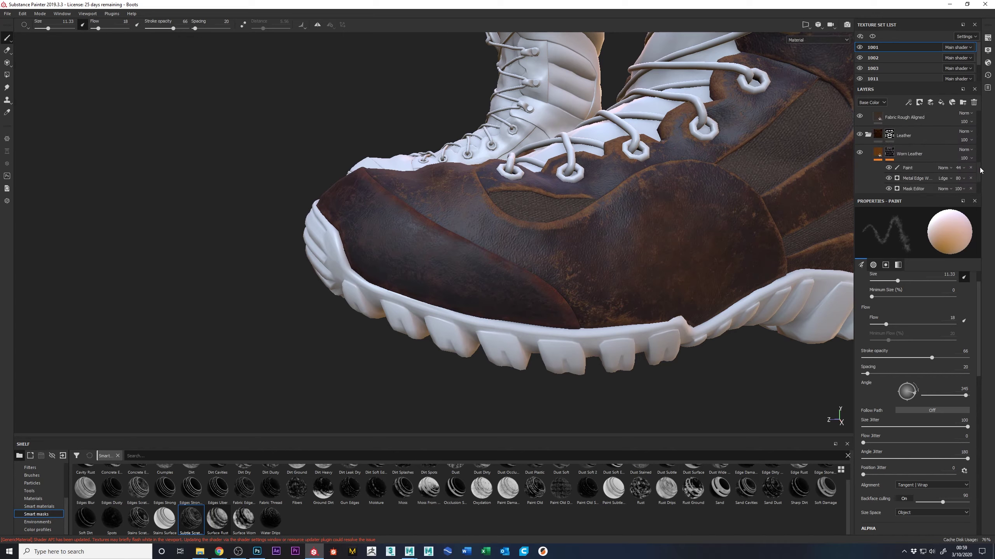
{"action": "scroll", "coordinate": [940, 168], "scroll_direction": "down", "scroll_amount": 2}
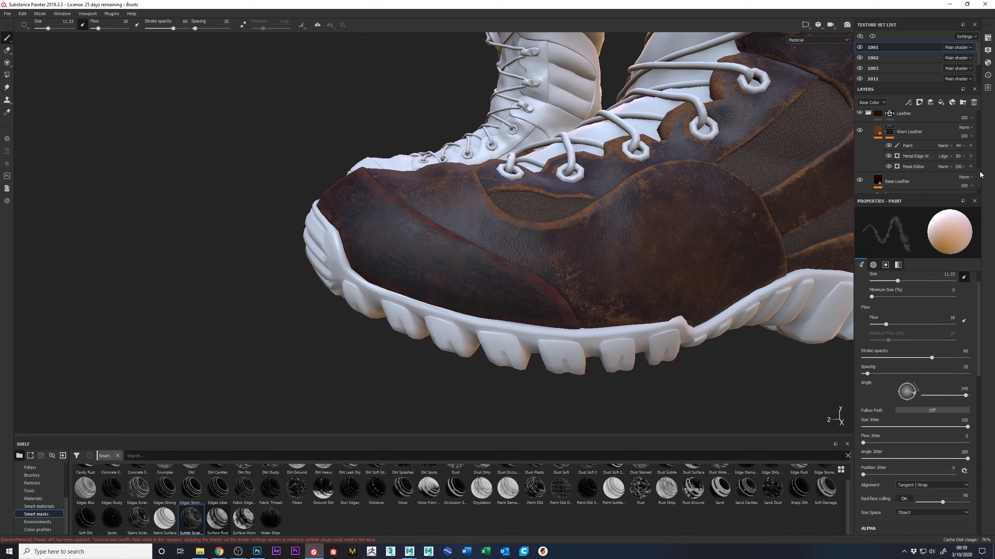
{"action": "left_click", "coordinate": [899, 170]}
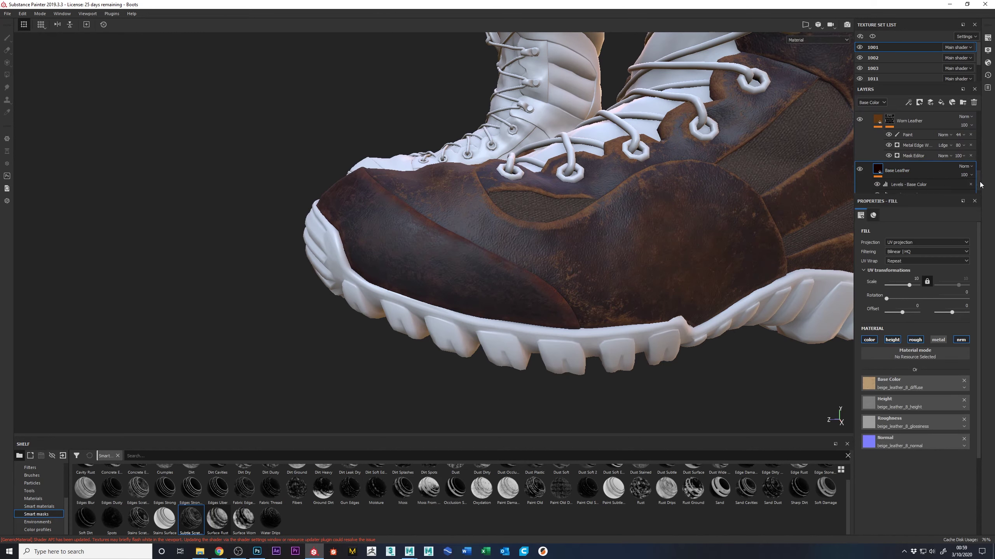
{"action": "scroll", "coordinate": [920, 162], "scroll_direction": "down", "scroll_amount": 1}
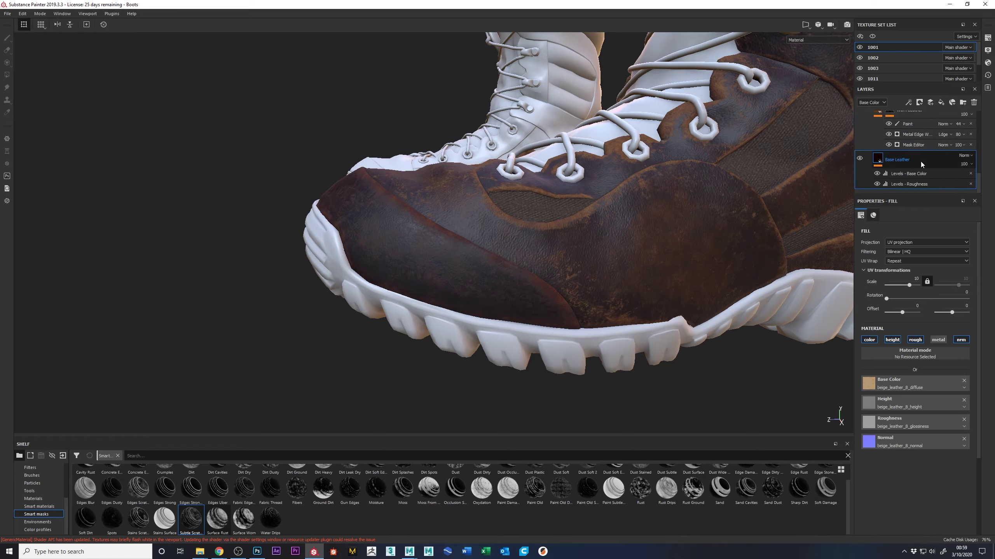
{"action": "left_click", "coordinate": [903, 183]}
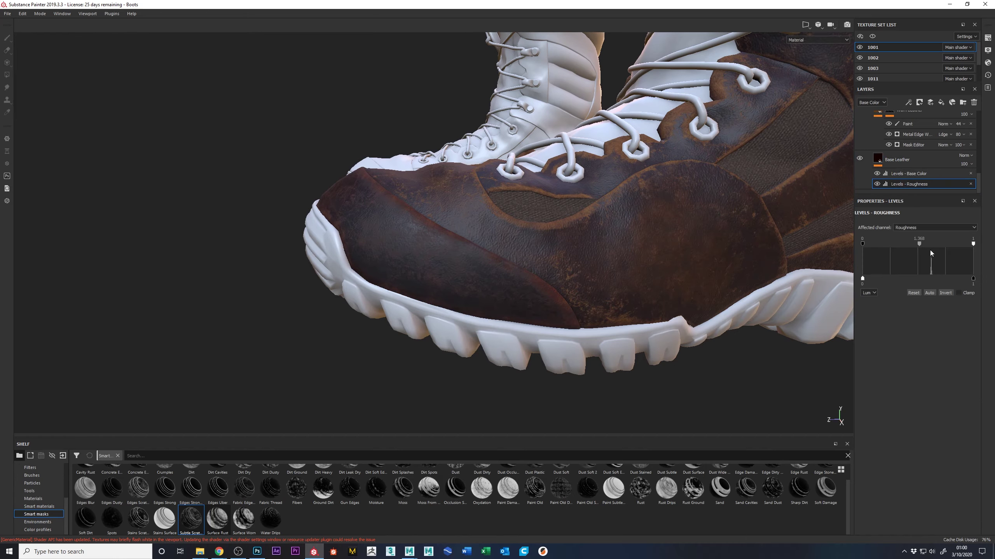
{"action": "mouse_move", "coordinate": [919, 244]}
{"action": "left_mouse_down"}
{"action": "mouse_move", "coordinate": [909, 244]}
{"action": "mouse_move", "coordinate": [938, 247]}
{"action": "mouse_move", "coordinate": [921, 248]}
{"action": "left_mouse_up"}
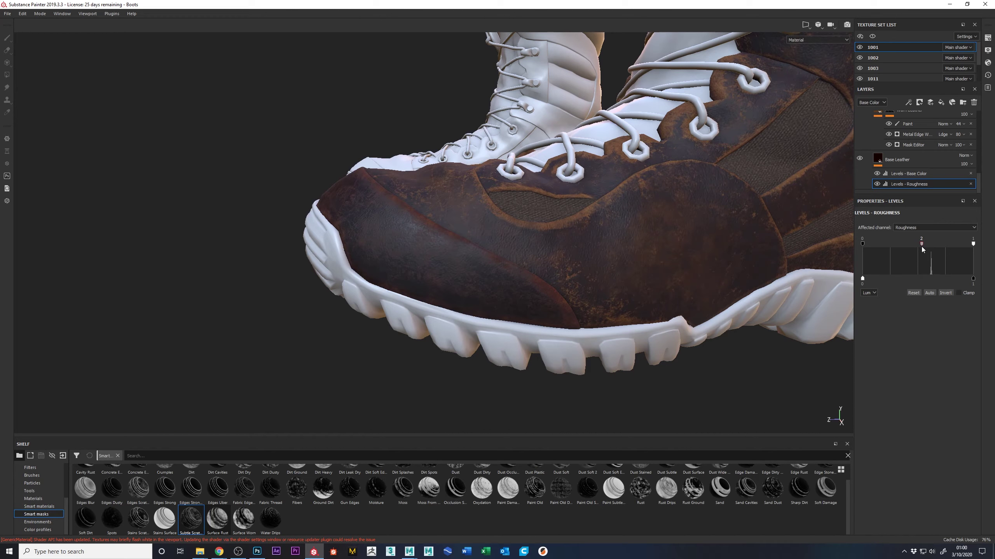
{"action": "left_click_drag", "start_coordinate": [921, 244], "coordinate": [921, 245]}
- Reopen the roughness levels and lower the midtone to 0.622, reviewing the whole boot
{"action": "scroll", "coordinate": [934, 151], "scroll_direction": "down", "scroll_amount": 4}
{"action": "scroll", "coordinate": [934, 152], "scroll_direction": "down", "scroll_amount": 6}
{"action": "left_click", "coordinate": [921, 174]}
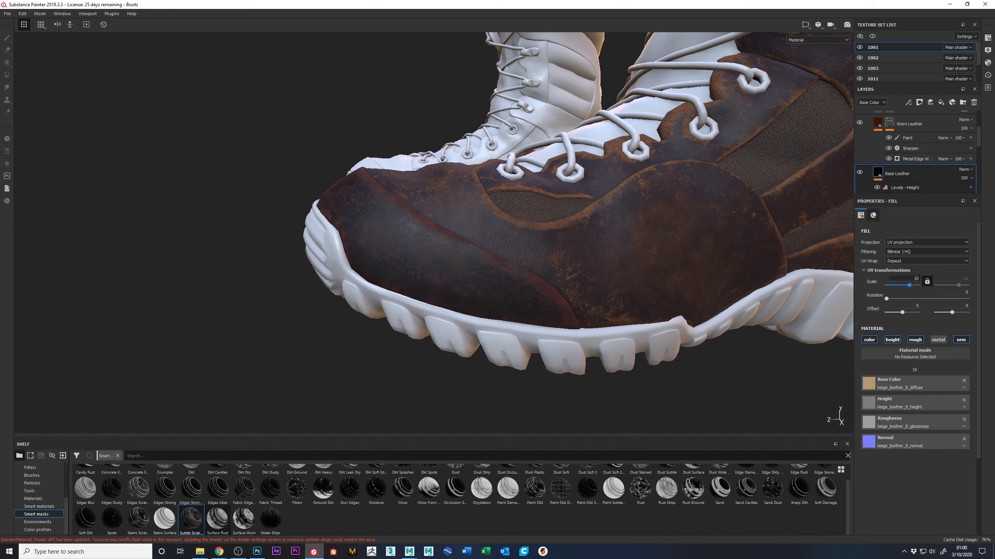
{"action": "scroll", "coordinate": [902, 188], "scroll_direction": "down", "scroll_amount": 2}
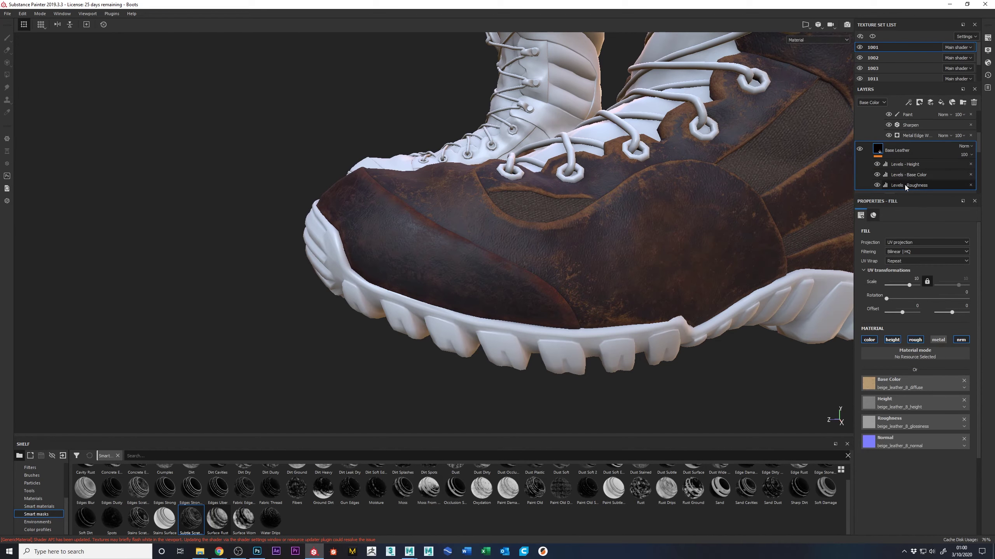
{"action": "left_click", "coordinate": [905, 185]}
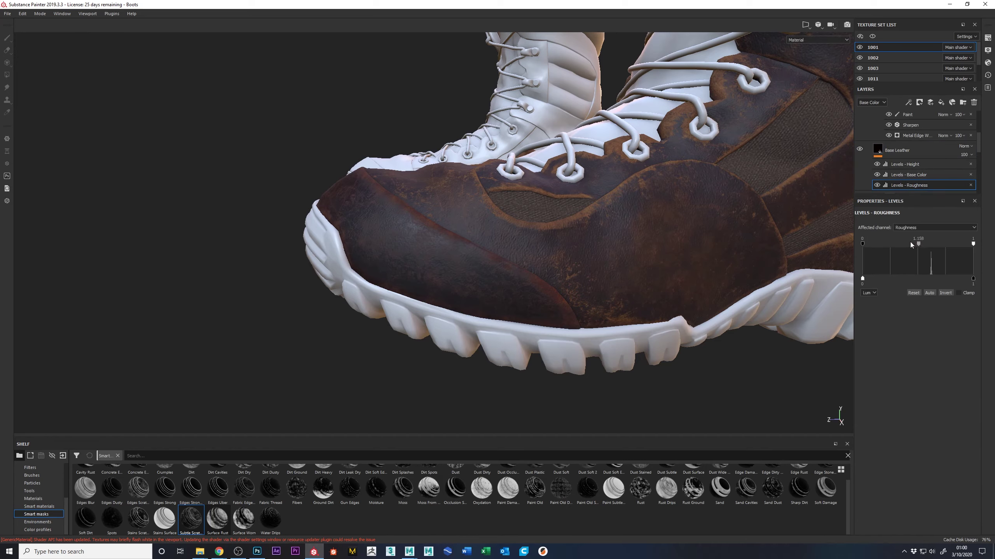
{"action": "left_click_drag", "start_coordinate": [917, 242], "coordinate": [896, 243]}
{"action": "right_click_drag", "start_coordinate": [682, 247], "coordinate": [664, 275], "text": "alt"}
{"action": "middle_click_drag", "start_coordinate": [670, 258], "coordinate": [466, 255], "text": "alt"}
{"action": "left_click_drag", "start_coordinate": [466, 255], "coordinate": [550, 230], "text": "alt"}
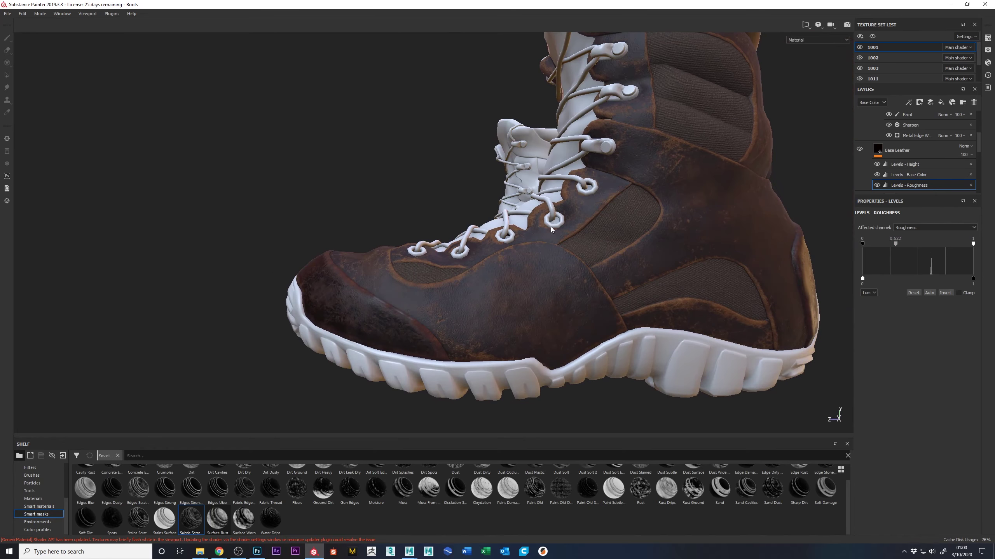
{"action": "middle_click_drag", "start_coordinate": [603, 214], "coordinate": [552, 210], "text": "alt"}
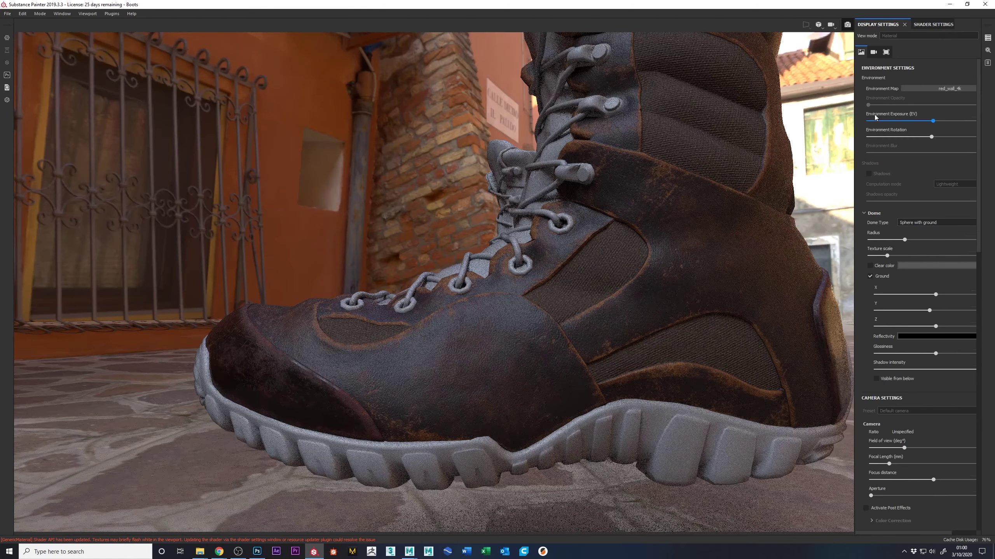
{"action": "left_click_drag", "start_coordinate": [408, 320], "coordinate": [468, 383], "text": "alt"}
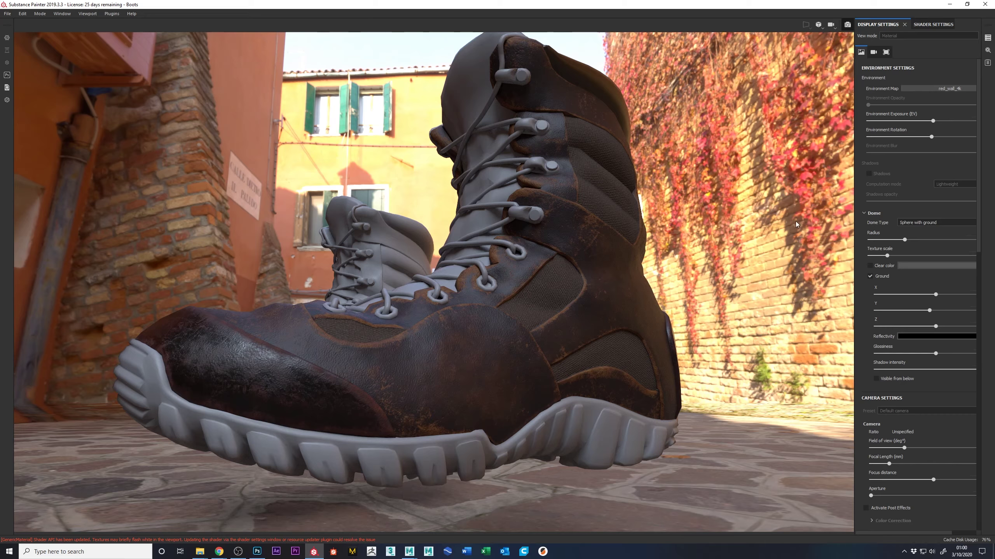
{"action": "left_click_drag", "start_coordinate": [695, 233], "coordinate": [614, 259], "text": "alt"}
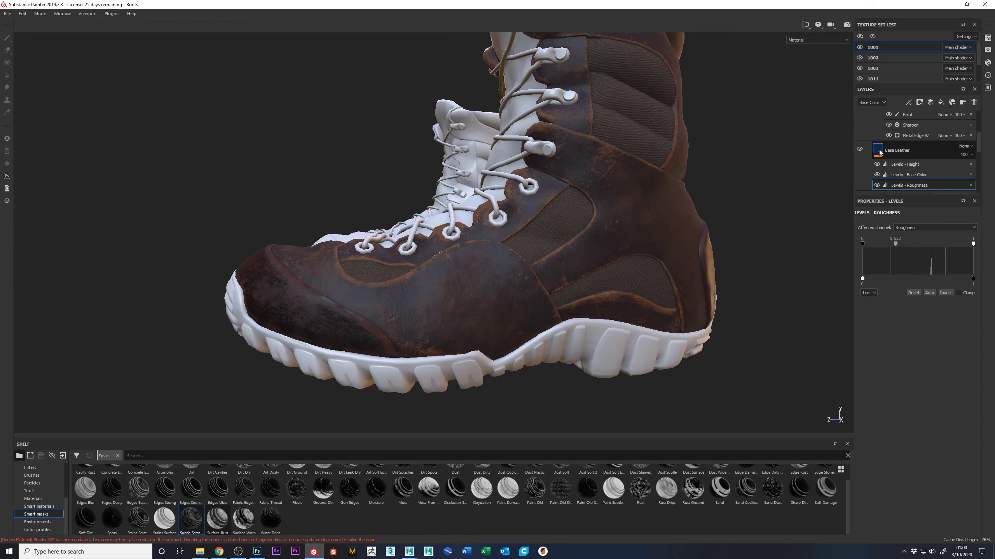
- Lower Base Leather's base colour levels output white to 0.596
{"action": "left_click", "coordinate": [880, 152]}
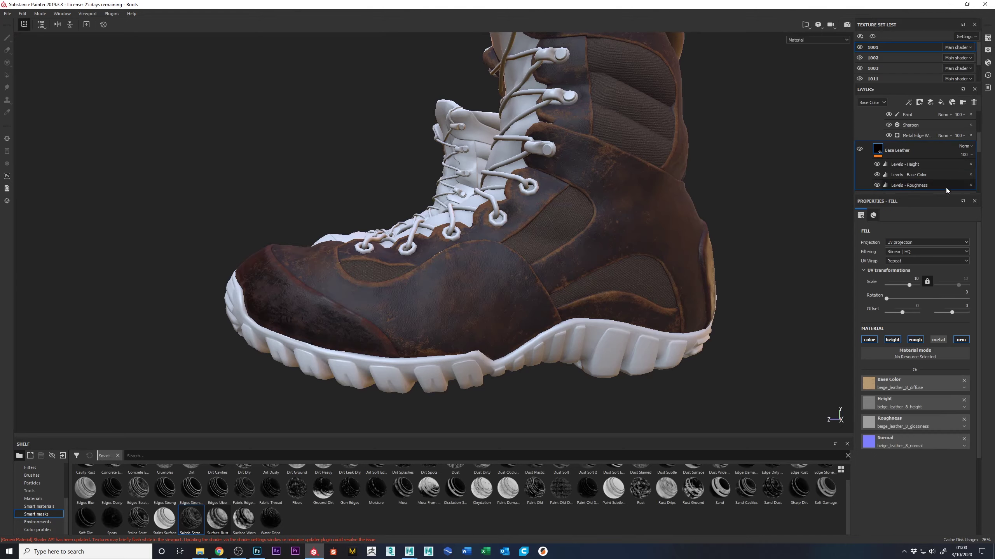
{"action": "left_click", "coordinate": [911, 174]}
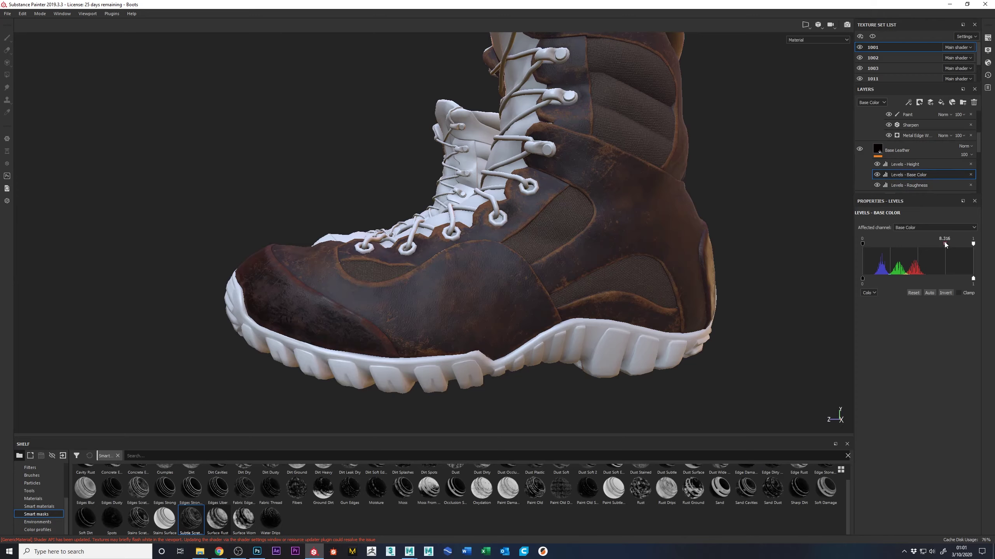
{"action": "mouse_move", "coordinate": [964, 243]}
{"action": "left_mouse_down"}
{"action": "mouse_move", "coordinate": [889, 246]}
{"action": "mouse_move", "coordinate": [965, 243]}
{"action": "left_mouse_up"}
{"action": "mouse_move", "coordinate": [862, 278]}
{"action": "left_mouse_down"}
{"action": "mouse_move", "coordinate": [878, 274]}
{"action": "mouse_move", "coordinate": [860, 277]}
{"action": "left_mouse_up"}
{"action": "left_click_drag", "start_coordinate": [972, 279], "coordinate": [929, 278]}
{"action": "left_click_drag", "start_coordinate": [366, 167], "coordinate": [404, 188], "text": "alt"}
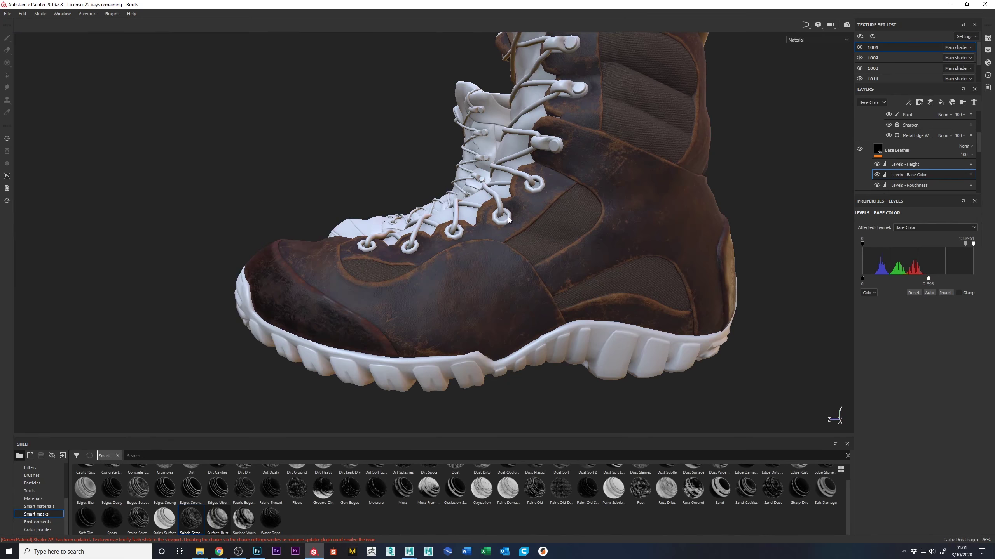
- Orbit and zoom around both boots to review the darker leather
{"action": "middle_click_drag", "start_coordinate": [606, 245], "coordinate": [366, 225], "text": "alt"}
{"action": "left_click_drag", "start_coordinate": [366, 227], "coordinate": [619, 280], "text": "alt"}
{"action": "middle_click_drag", "start_coordinate": [619, 280], "coordinate": [722, 278], "text": "alt"}
{"action": "right_click_drag", "start_coordinate": [722, 278], "coordinate": [500, 218], "text": "alt"}
{"action": "left_click_drag", "start_coordinate": [500, 218], "coordinate": [511, 214], "text": "alt"}
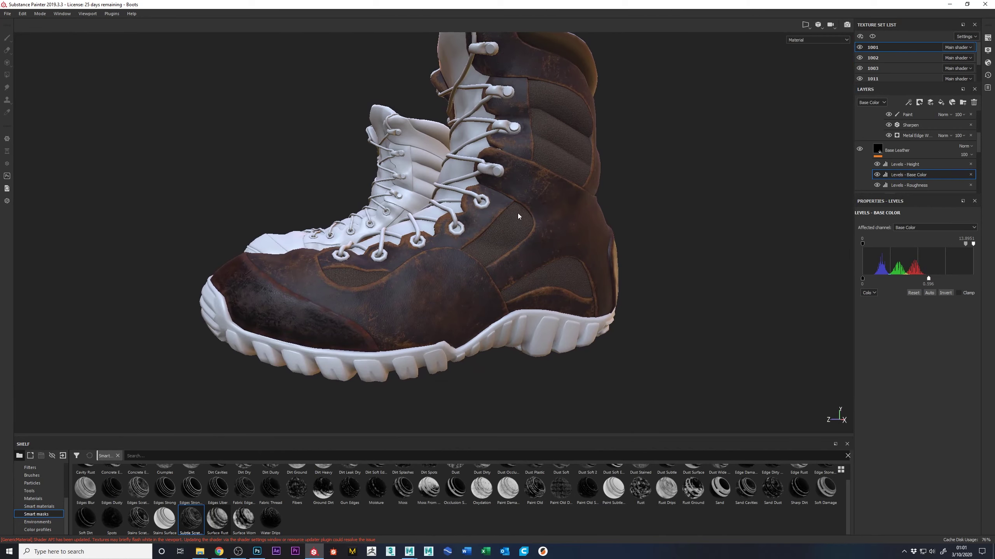
{"action": "middle_click_drag", "start_coordinate": [629, 219], "coordinate": [697, 267], "text": "alt"}
{"action": "left_click_drag", "start_coordinate": [697, 267], "coordinate": [759, 268], "text": "alt"}
{"action": "right_click_drag", "start_coordinate": [759, 269], "coordinate": [579, 235], "text": "alt"}
{"action": "left_click_drag", "start_coordinate": [520, 235], "coordinate": [434, 220], "text": "alt"}
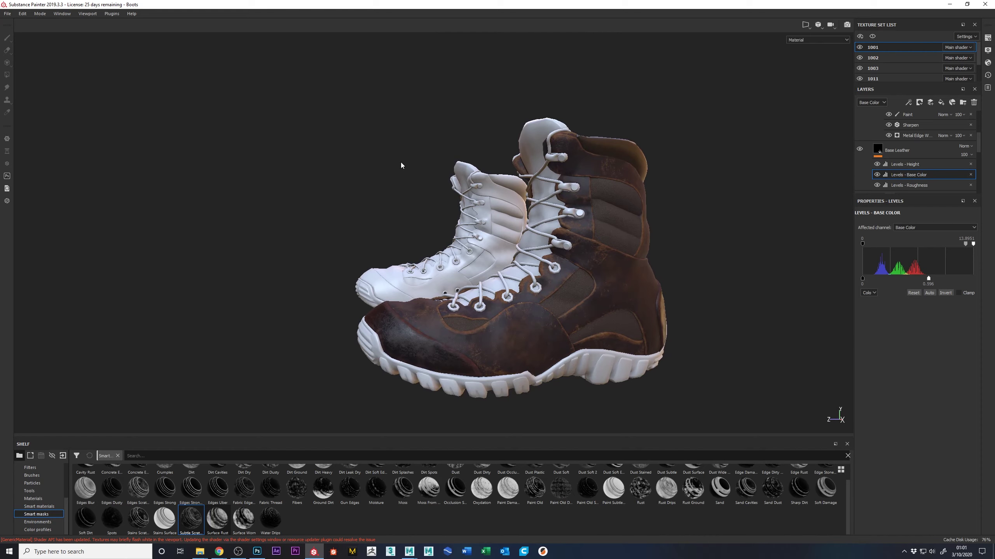
{"action": "middle_click_drag", "start_coordinate": [632, 313], "coordinate": [531, 271], "text": "alt"}
{"action": "right_click_drag", "start_coordinate": [531, 271], "coordinate": [840, 308], "text": "alt"}
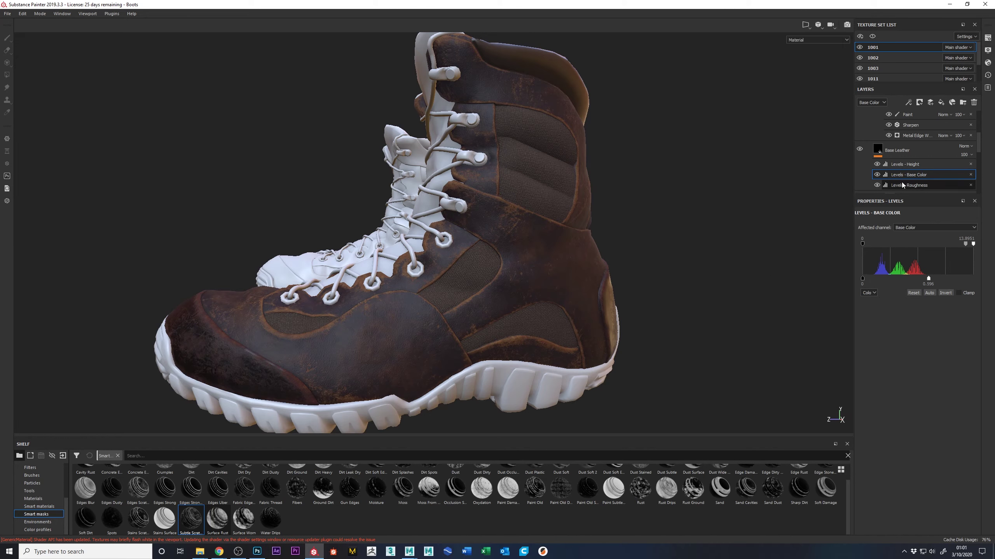
{"action": "scroll", "coordinate": [902, 169], "scroll_direction": "up", "scroll_amount": 3}
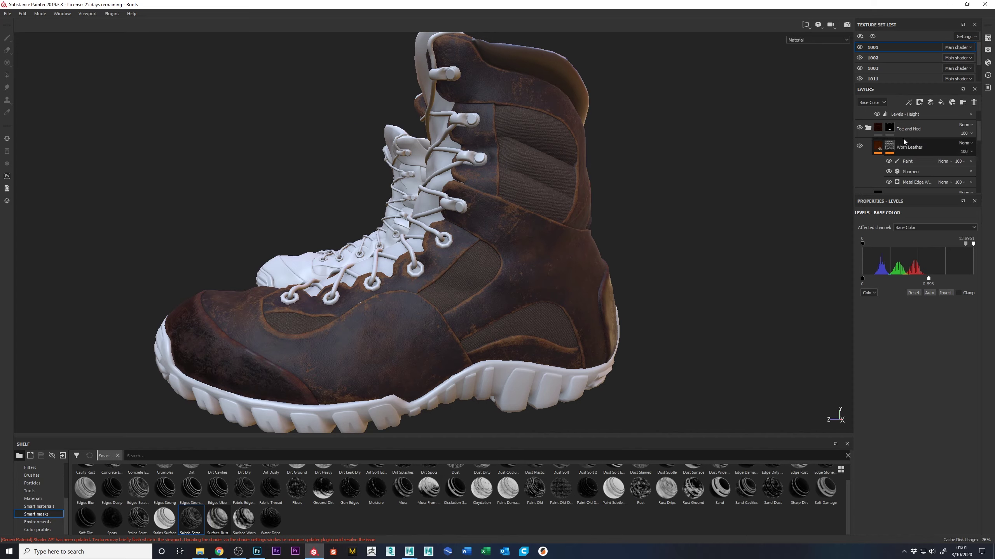
{"action": "scroll", "coordinate": [900, 148], "scroll_direction": "down", "scroll_amount": 3}
- Add the Rust Coarse material from the shelf into the Leather folder
{"action": "scroll", "coordinate": [901, 147], "scroll_direction": "up", "scroll_amount": 3}
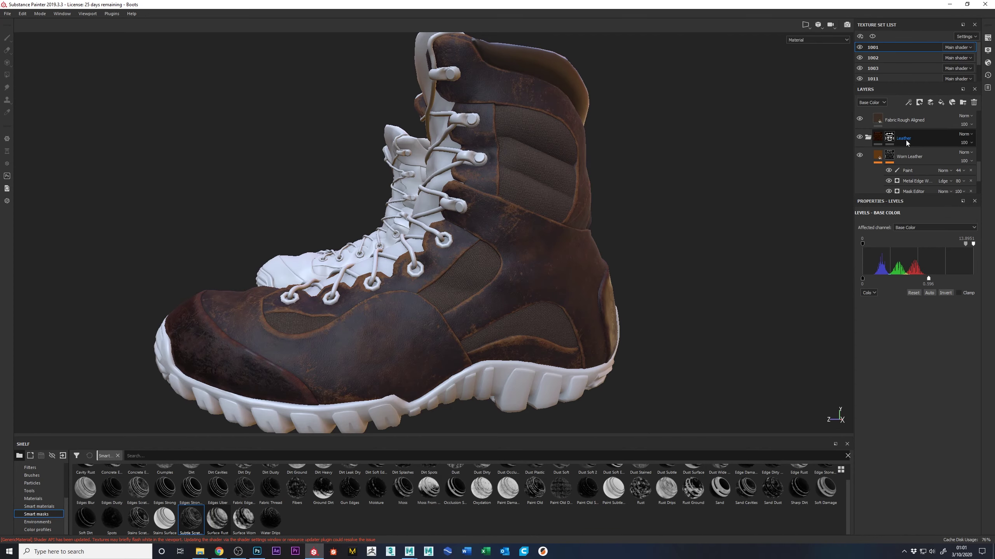
{"action": "left_click", "coordinate": [906, 143]}
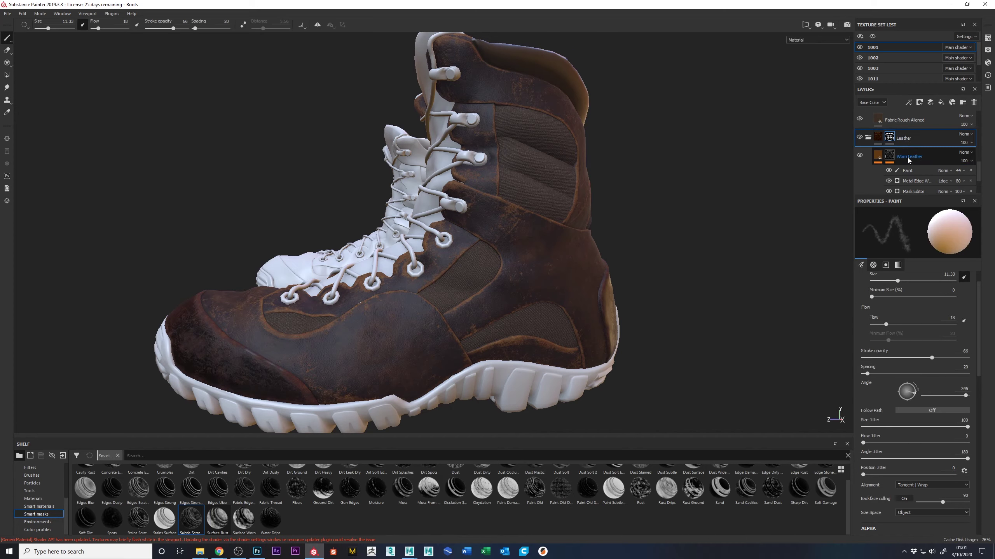
{"action": "left_click", "coordinate": [34, 499]}
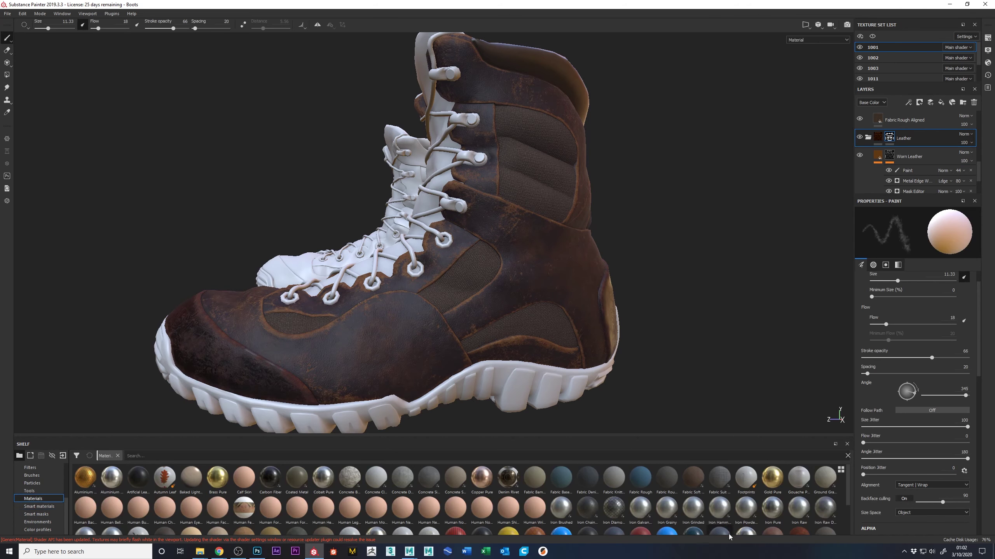
{"action": "scroll", "coordinate": [821, 535], "scroll_direction": "down", "scroll_amount": 1}
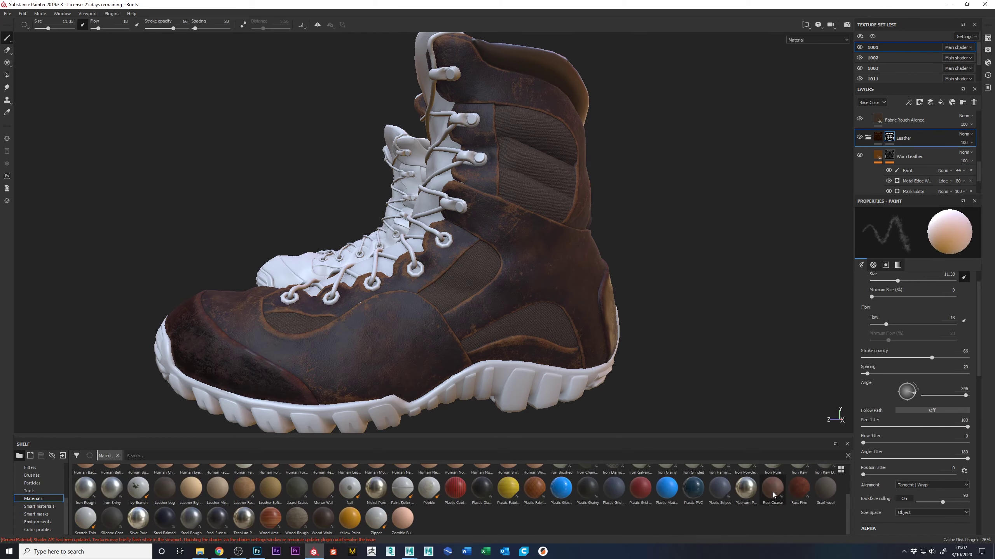
{"action": "mouse_move", "coordinate": [771, 491]}
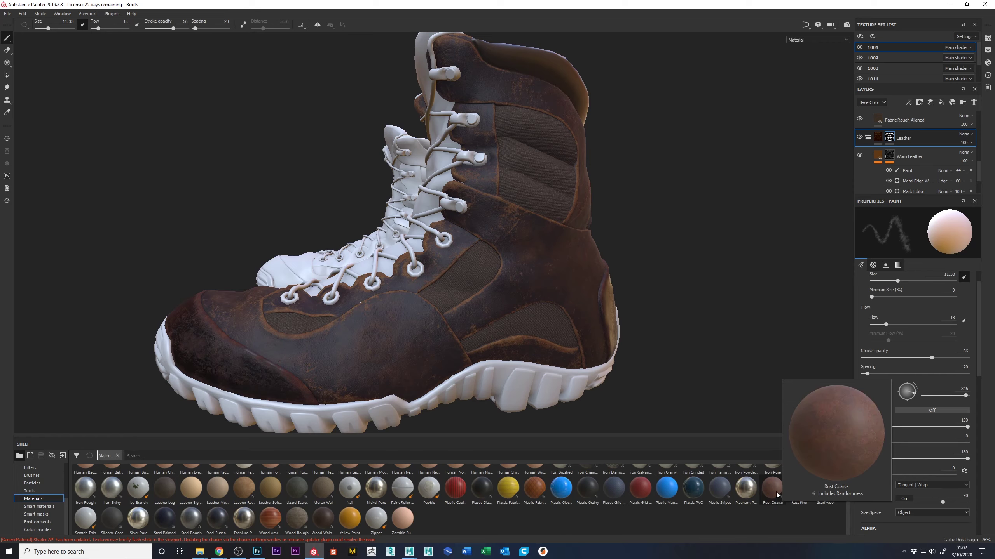
{"action": "left_click_drag", "start_coordinate": [777, 494], "coordinate": [916, 158]}
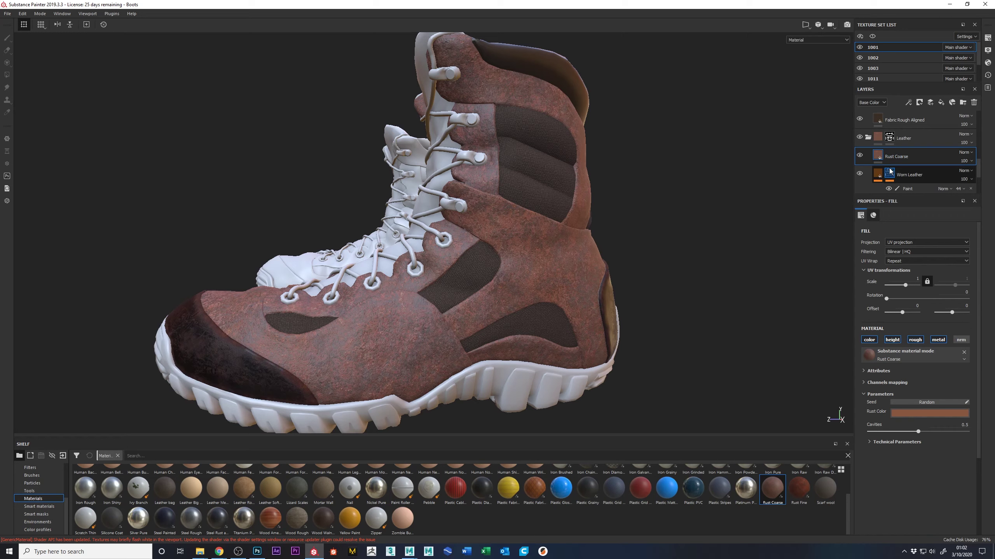
- Give Rust Coarse a black mask containing a generator
{"action": "left_click", "coordinate": [919, 103]}
{"action": "left_click", "coordinate": [935, 121]}
{"action": "left_click", "coordinate": [907, 103]}
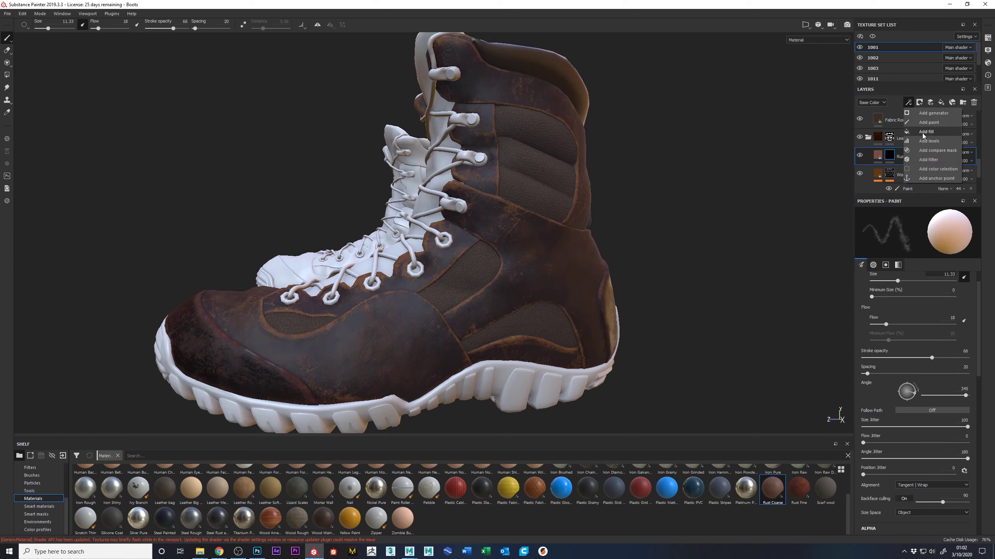
{"action": "left_click", "coordinate": [924, 111]}
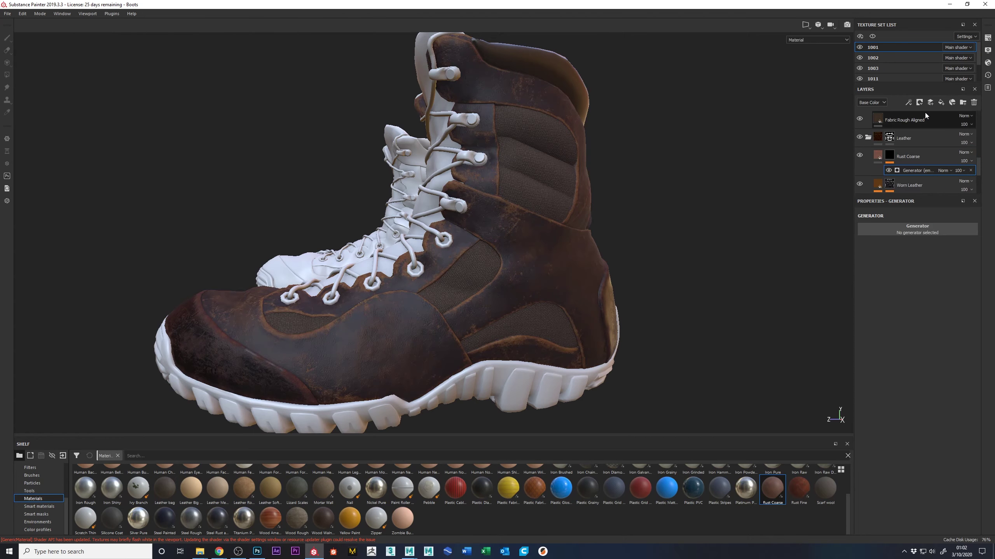
- Set the mask generator to Dirt with Dirt Level 0.51
{"action": "left_click", "coordinate": [912, 232]}
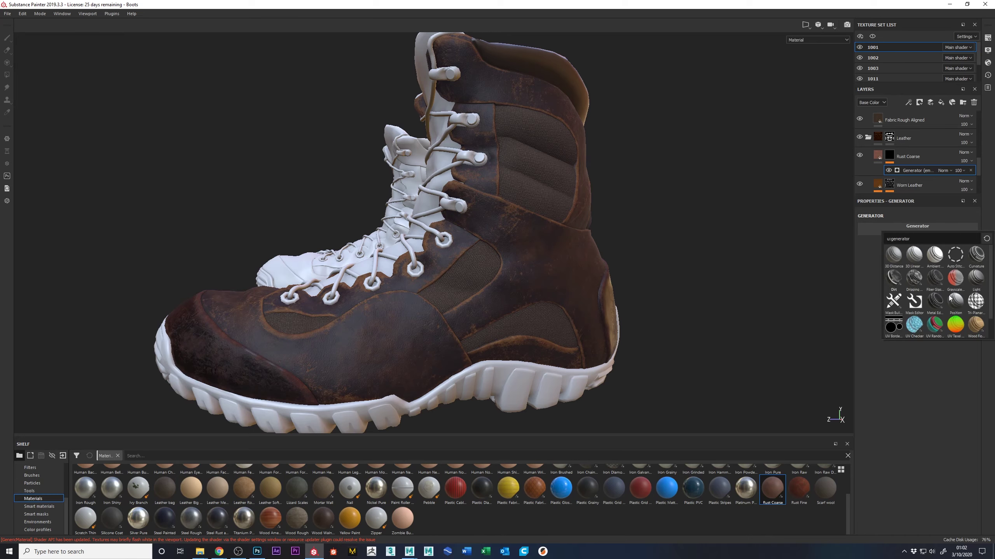
{"action": "left_click", "coordinate": [893, 278]}
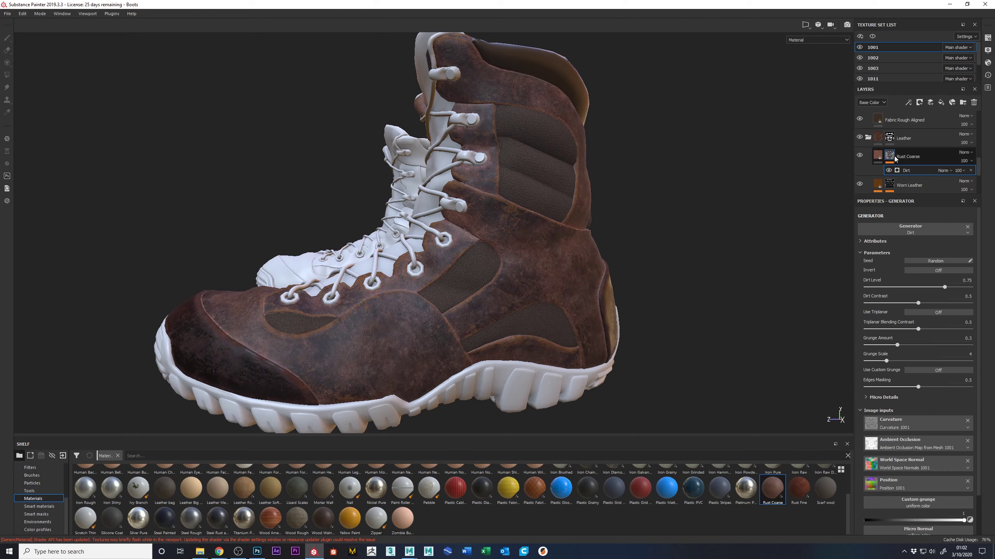
{"action": "left_click_drag", "start_coordinate": [946, 288], "coordinate": [927, 287]}
{"action": "left_click_drag", "start_coordinate": [920, 283], "coordinate": [923, 284]}
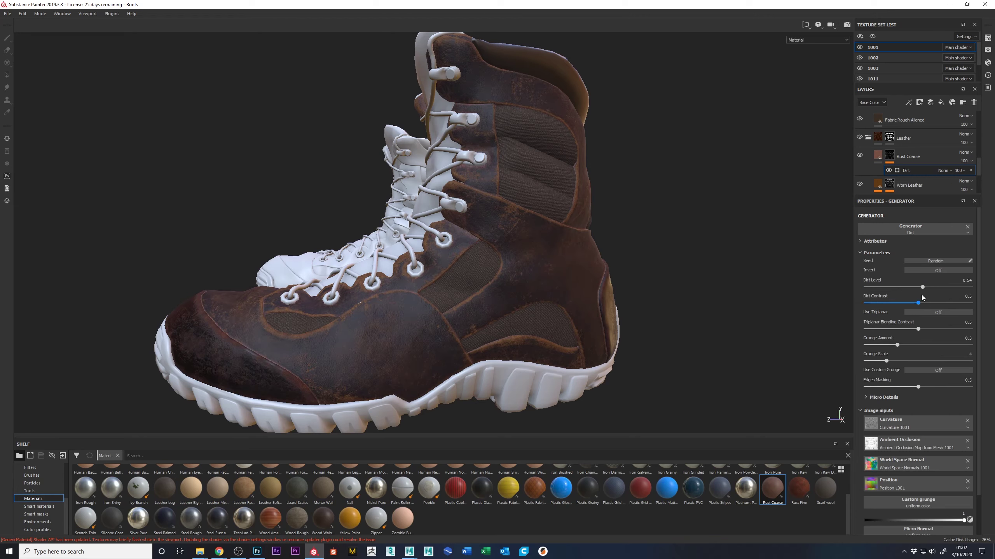
{"action": "left_click_drag", "start_coordinate": [925, 286], "coordinate": [920, 288]}
- Toggle Rust Coarse on and off to compare, then inspect the heel up close
{"action": "left_click", "coordinate": [860, 155]}
{"action": "left_click", "coordinate": [859, 155]}
{"action": "left_click", "coordinate": [859, 155]}
{"action": "left_click", "coordinate": [860, 155]}
{"action": "left_click_drag", "start_coordinate": [670, 266], "coordinate": [506, 235], "text": "alt"}
{"action": "right_click_drag", "start_coordinate": [506, 236], "coordinate": [470, 243], "text": "alt"}
{"action": "left_click_drag", "start_coordinate": [470, 243], "coordinate": [366, 212], "text": "alt"}
{"action": "right_click_drag", "start_coordinate": [366, 211], "coordinate": [447, 300], "text": "alt"}
{"action": "left_click_drag", "start_coordinate": [446, 299], "coordinate": [453, 255], "text": "alt"}
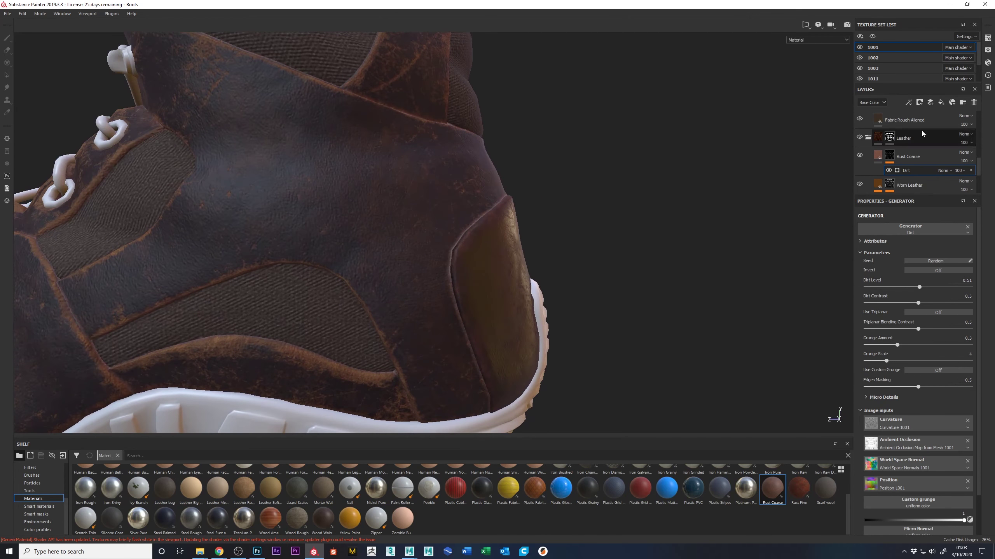
- Darken Rust Coarse's rust colour to a deeper orange-red
{"action": "left_click", "coordinate": [859, 155]}
{"action": "left_click", "coordinate": [860, 156]}
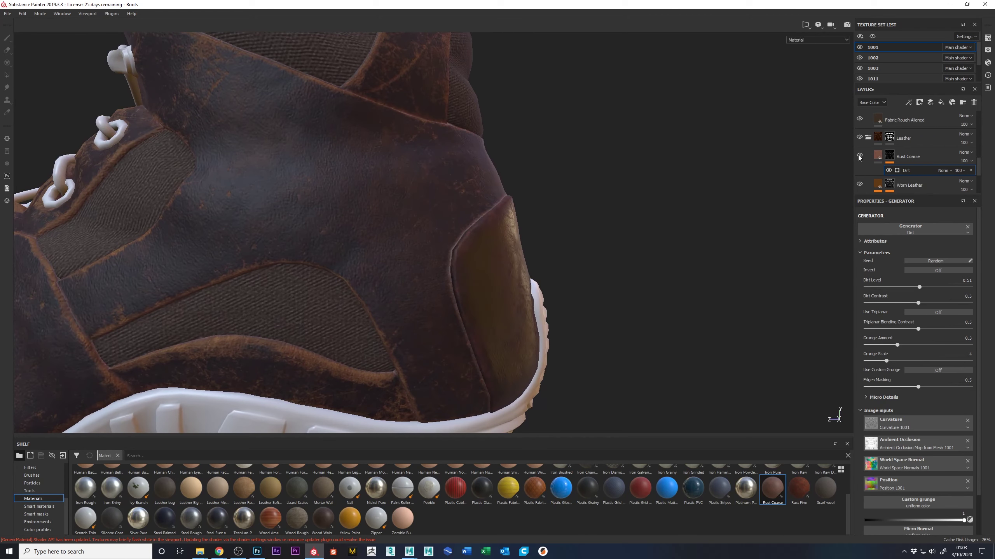
{"action": "left_click", "coordinate": [860, 156]}
{"action": "left_click", "coordinate": [859, 157]}
{"action": "left_click", "coordinate": [904, 156]}
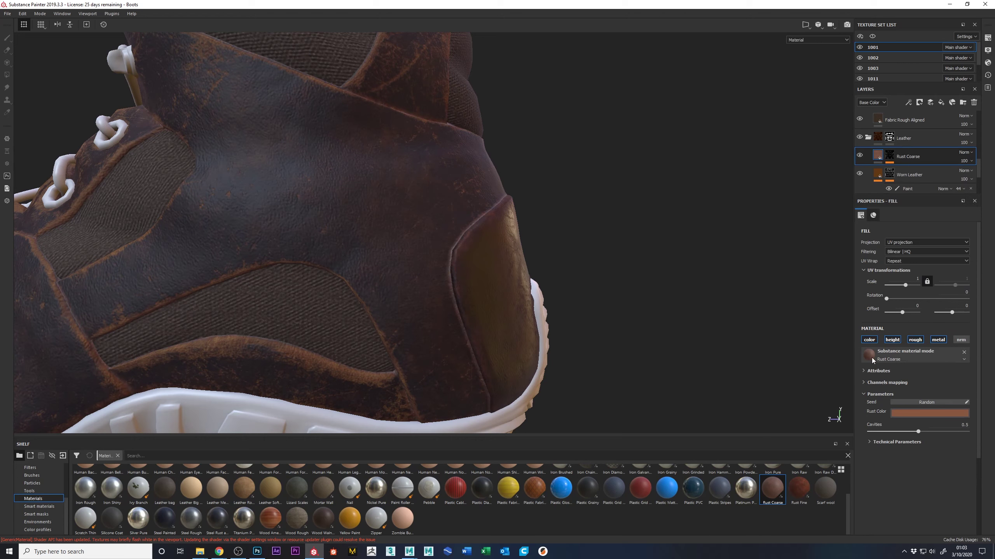
{"action": "left_click", "coordinate": [945, 415]}
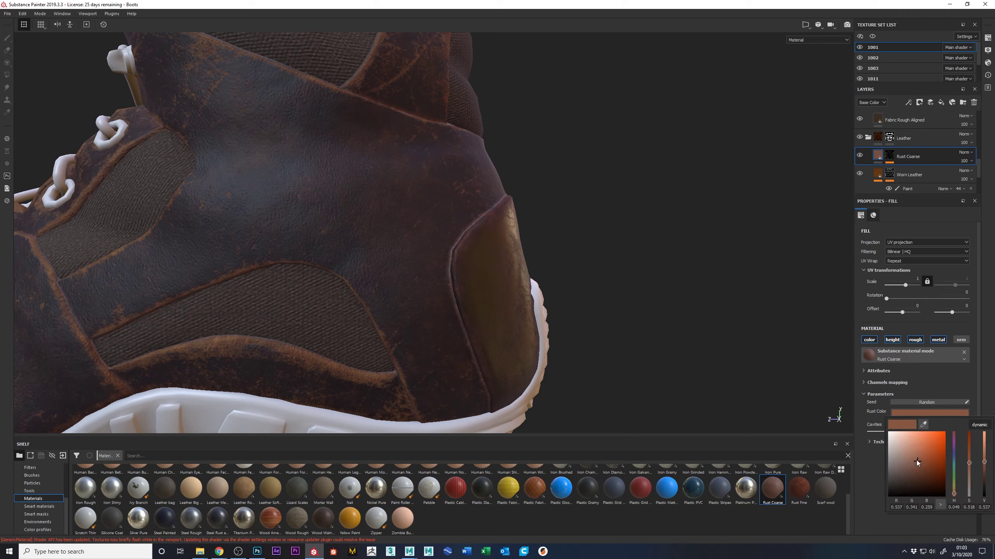
{"action": "mouse_move", "coordinate": [984, 462]}
{"action": "left_mouse_down"}
{"action": "mouse_move", "coordinate": [986, 472]}
{"action": "mouse_move", "coordinate": [991, 457]}
{"action": "mouse_move", "coordinate": [992, 471]}
{"action": "mouse_move", "coordinate": [970, 462]}
{"action": "mouse_move", "coordinate": [987, 467]}
{"action": "left_mouse_up"}
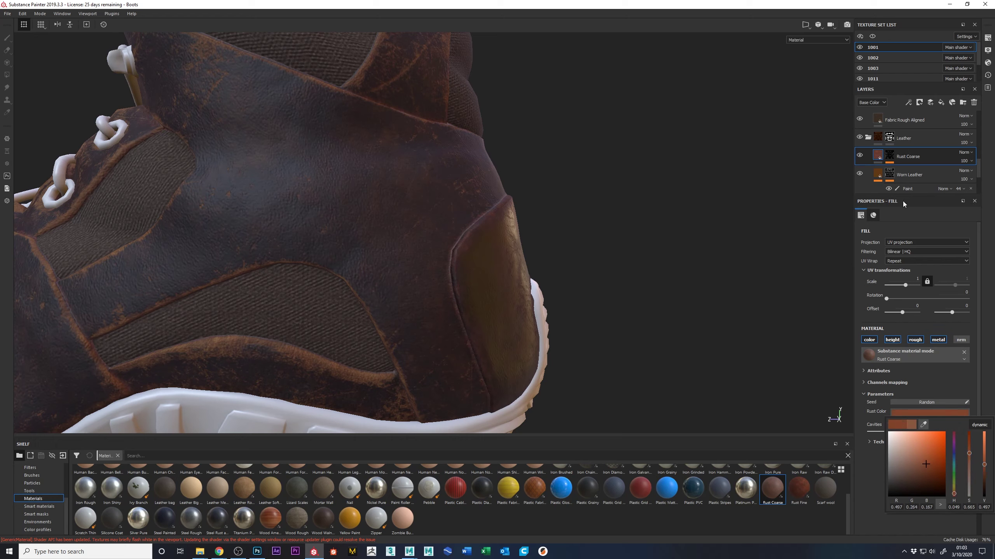
{"action": "left_click", "coordinate": [859, 157]}
- Toggle Rust Coarse to compare and orbit to a front three-quarter view
{"action": "left_click", "coordinate": [860, 157]}
{"action": "left_click", "coordinate": [860, 157]}
{"action": "right_click_drag", "start_coordinate": [529, 245], "coordinate": [249, 221], "text": "alt"}
{"action": "left_click_drag", "start_coordinate": [249, 221], "coordinate": [453, 261], "text": "alt"}
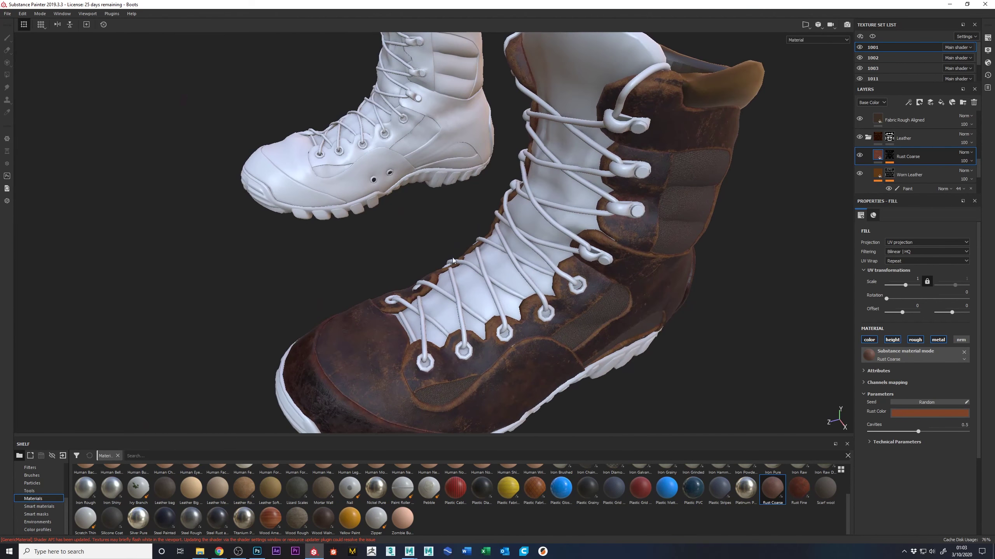
- Open the Rust Coarse mask's Dirt generator and raise its Dirt Level to 0.62
{"action": "left_click", "coordinate": [860, 155]}
{"action": "left_click", "coordinate": [860, 155]}
{"action": "left_click", "coordinate": [859, 155]}
{"action": "left_click", "coordinate": [859, 155]}
{"action": "left_click", "coordinate": [859, 155]}
{"action": "left_click", "coordinate": [859, 156]}
{"action": "left_click", "coordinate": [859, 155]}
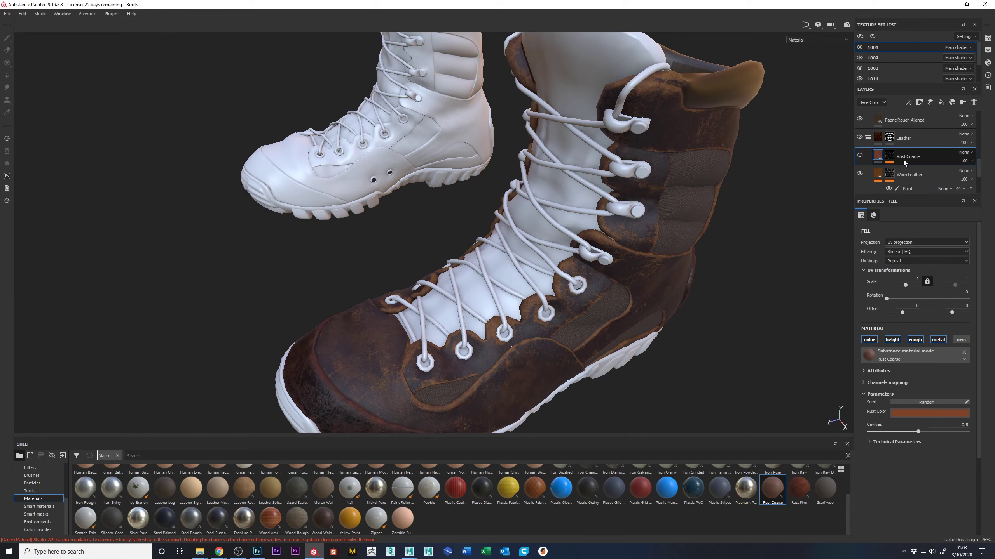
{"action": "left_click", "coordinate": [890, 156]}
{"action": "left_click", "coordinate": [859, 156]}
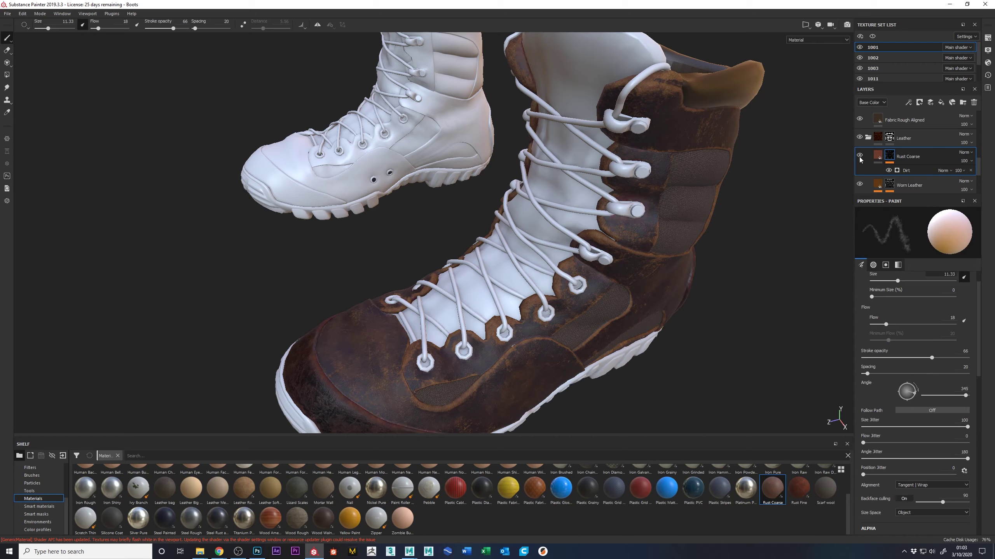
{"action": "scroll", "coordinate": [901, 338], "scroll_direction": "down", "scroll_amount": 2}
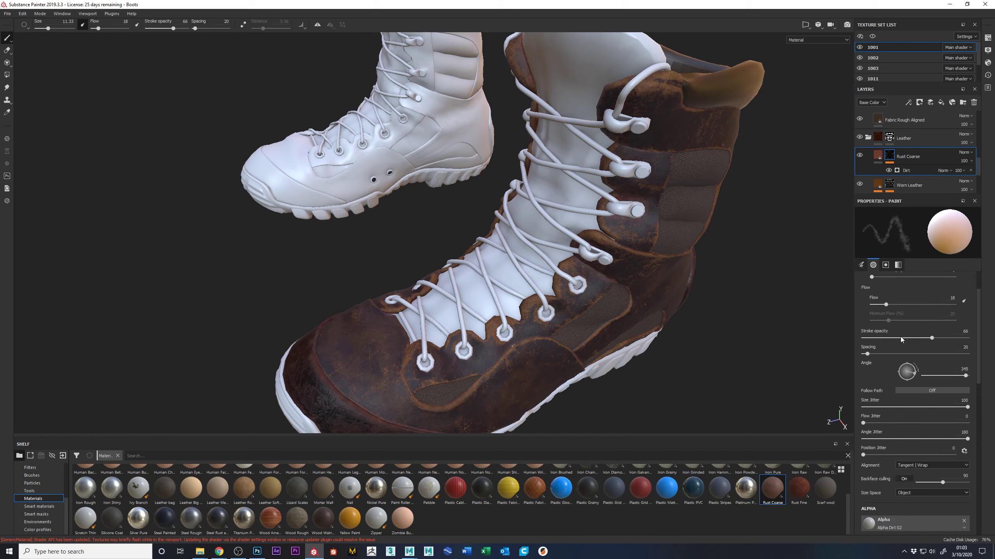
{"action": "left_click", "coordinate": [897, 172]}
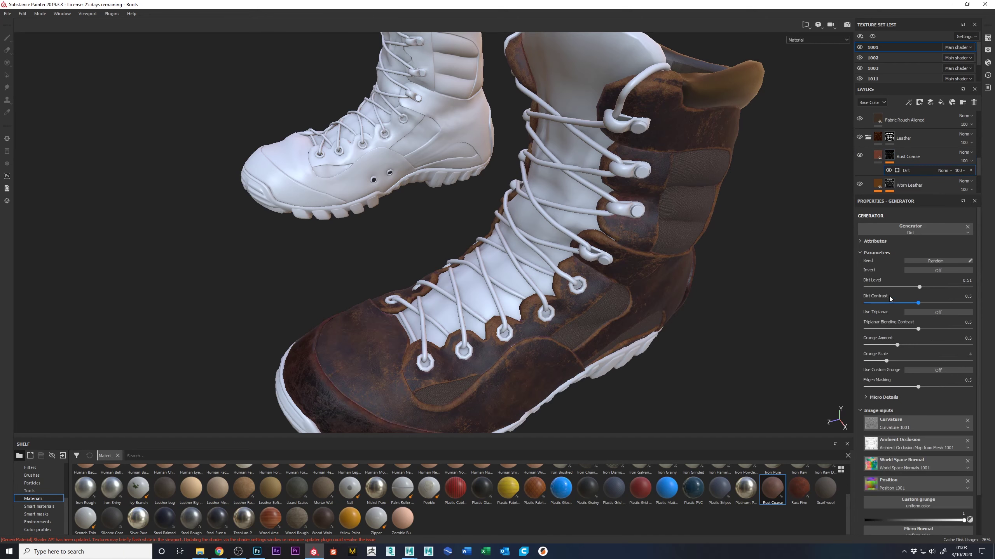
{"action": "left_click_drag", "start_coordinate": [917, 289], "coordinate": [924, 284]}
- Toggle the Rust Coarse layer on and off to compare the 0.62 Dirt Level result
{"action": "left_click", "coordinate": [857, 156]}
{"action": "left_click", "coordinate": [858, 157]}
{"action": "left_click", "coordinate": [858, 156]}
{"action": "left_click", "coordinate": [858, 156]}
{"action": "left_click", "coordinate": [858, 156]}
{"action": "left_click", "coordinate": [858, 156]}
{"action": "left_click", "coordinate": [858, 156]}
{"action": "left_click", "coordinate": [858, 156]}
- Lower the Rust Coarse fill colour's saturation and compare the layer on and off
{"action": "left_click", "coordinate": [879, 156]}
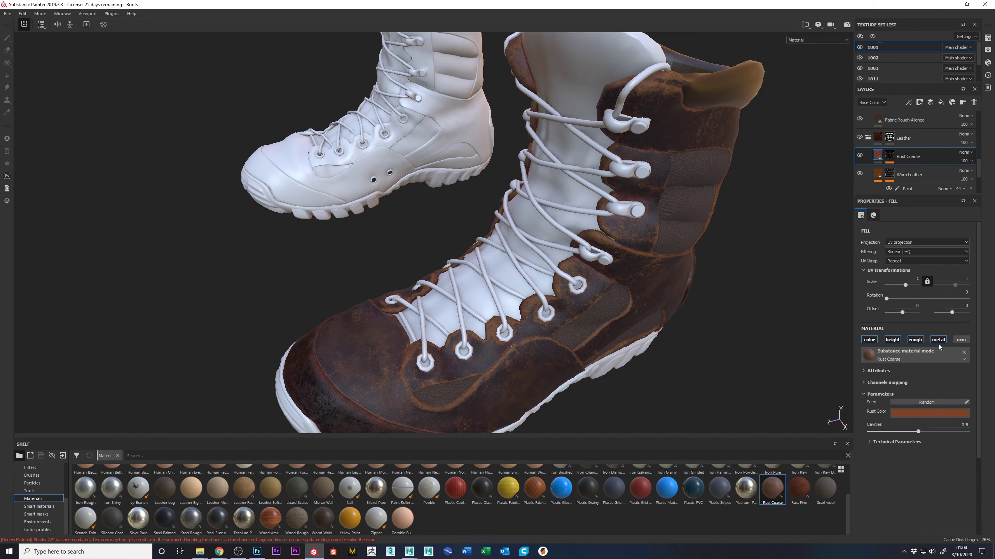
{"action": "left_click", "coordinate": [933, 412]}
{"action": "left_click_drag", "start_coordinate": [969, 450], "coordinate": [968, 468]}
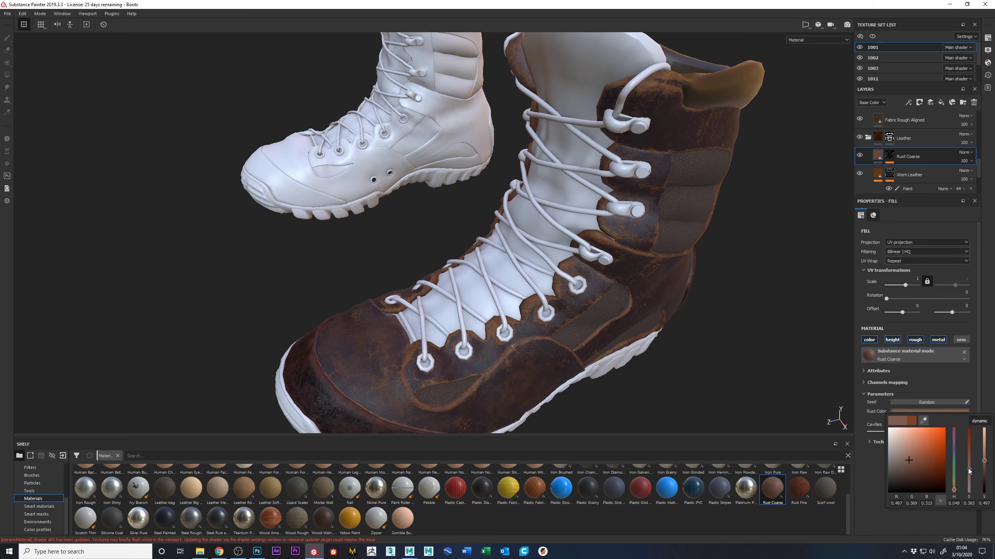
{"action": "left_click", "coordinate": [859, 154]}
{"action": "left_click", "coordinate": [859, 154]}
{"action": "left_click", "coordinate": [859, 155]}
{"action": "left_click", "coordinate": [860, 155]}
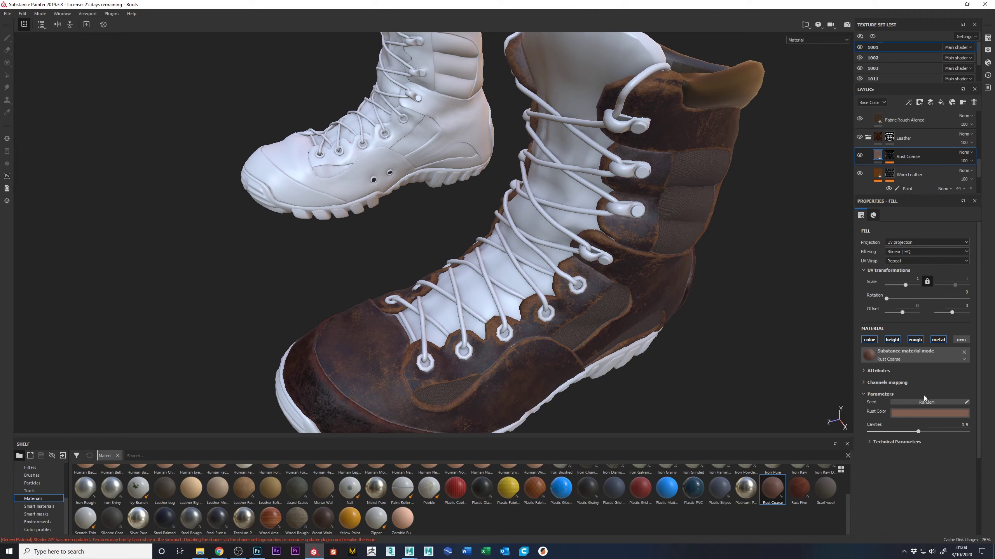
- Bring the rust colour saturation back up to 0.545, compare, and view both boots from the side
{"action": "left_click", "coordinate": [921, 412]}
{"action": "left_click_drag", "start_coordinate": [966, 460], "coordinate": [969, 457]}
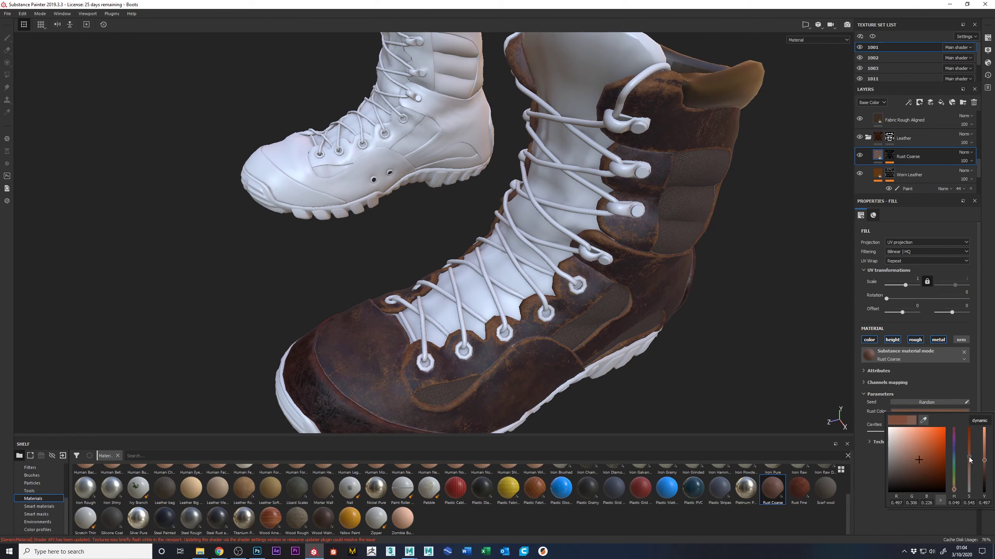
{"action": "left_click", "coordinate": [859, 155]}
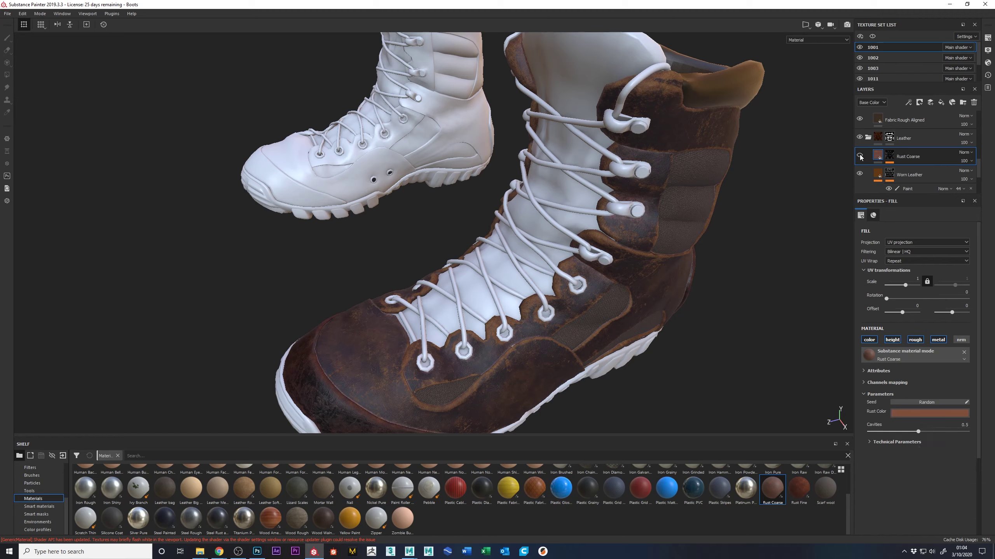
{"action": "left_click", "coordinate": [859, 156]}
{"action": "left_click", "coordinate": [859, 156]}
{"action": "left_click", "coordinate": [860, 156]}
{"action": "left_click_drag", "start_coordinate": [571, 277], "coordinate": [682, 229], "text": "alt"}
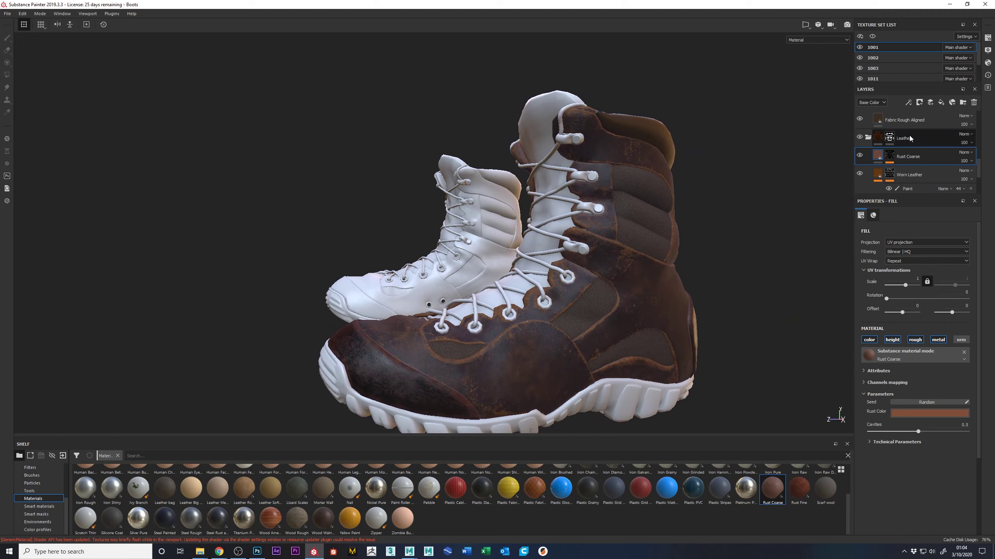
- Check the Cloth folder's visibility, select it, and orbit toward the heel side
{"action": "scroll", "coordinate": [908, 139], "scroll_direction": "up", "scroll_amount": 3}
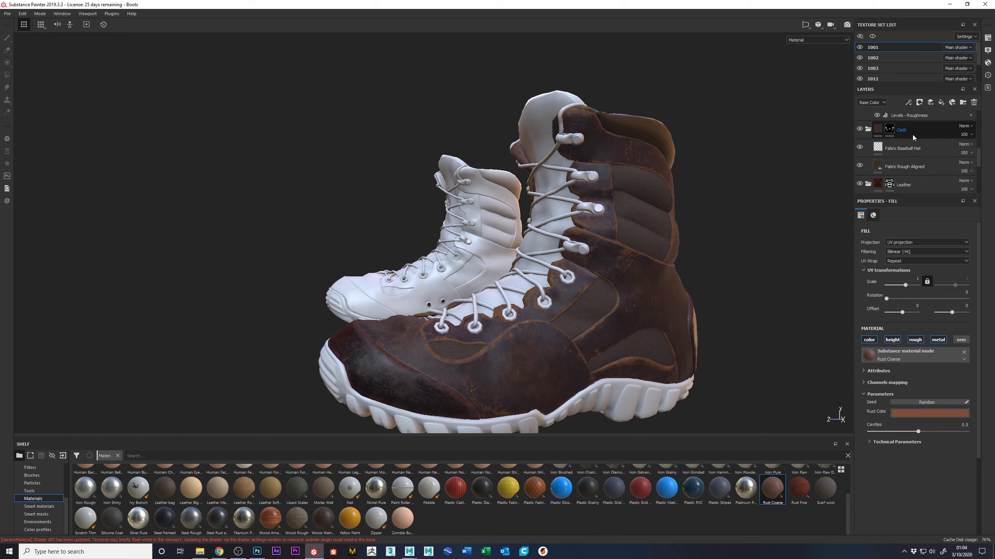
{"action": "left_click", "coordinate": [860, 129]}
{"action": "left_click", "coordinate": [859, 129]}
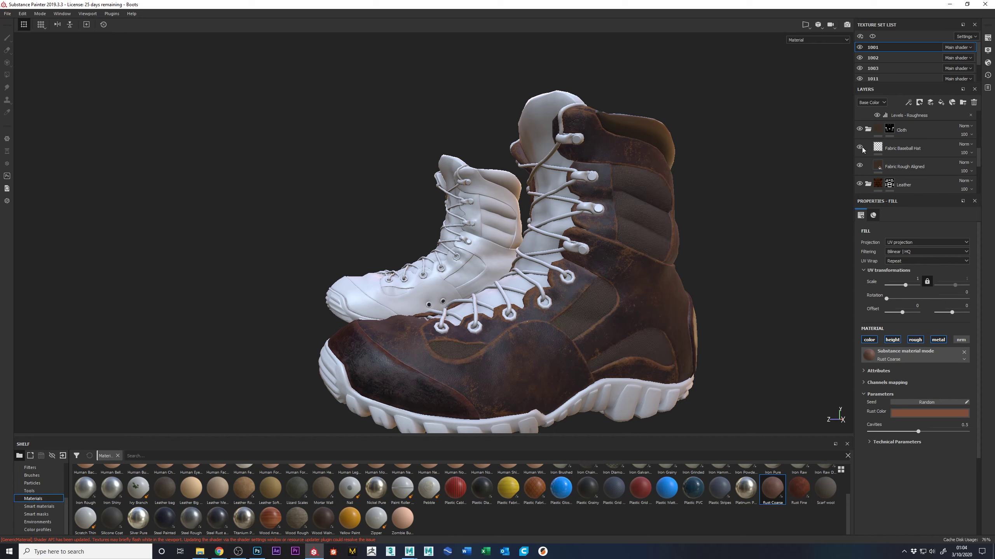
{"action": "left_click", "coordinate": [901, 130]}
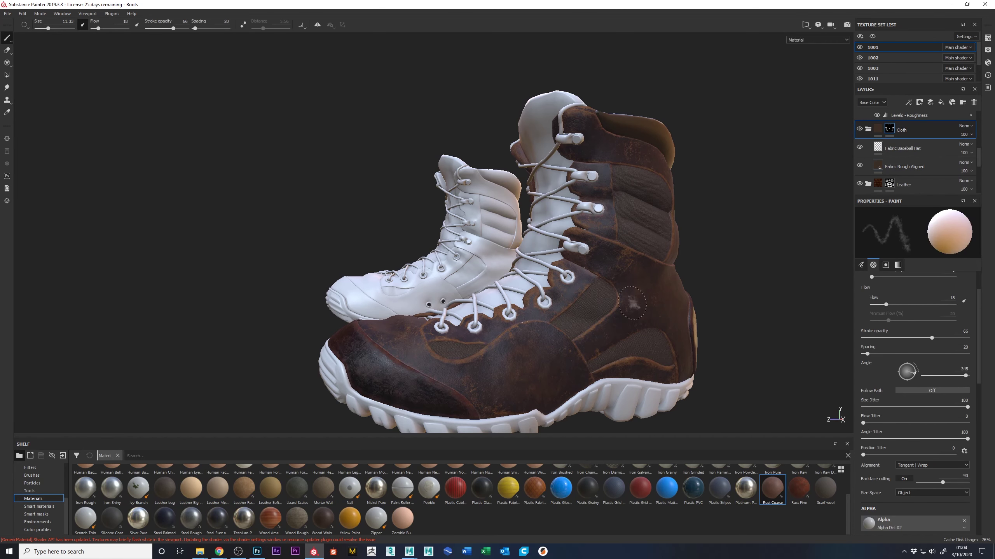
{"action": "scroll", "coordinate": [631, 303], "scroll_direction": "up", "scroll_amount": 6}
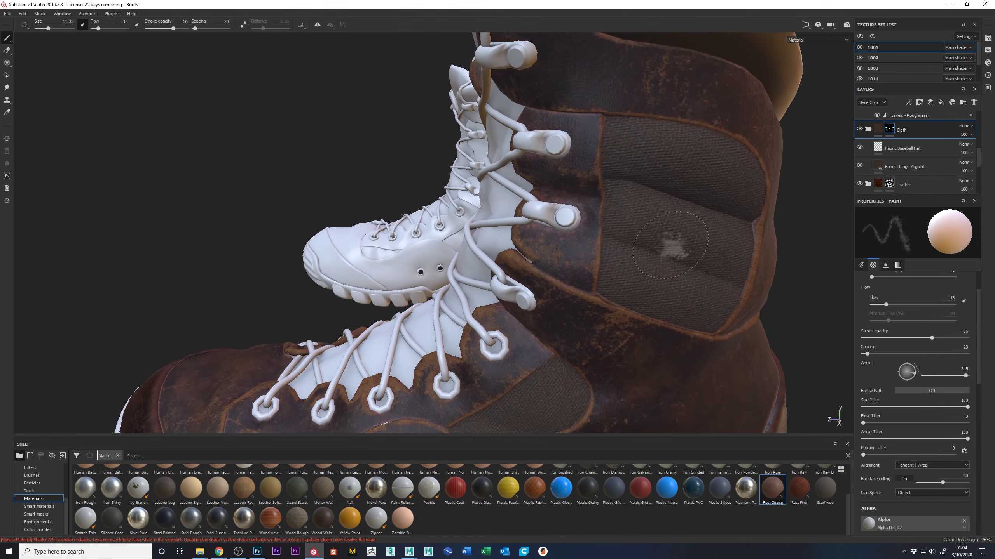
{"action": "scroll", "coordinate": [670, 245], "scroll_direction": "down", "scroll_amount": 3}
{"action": "left_click_drag", "start_coordinate": [670, 243], "coordinate": [628, 247], "text": "alt"}
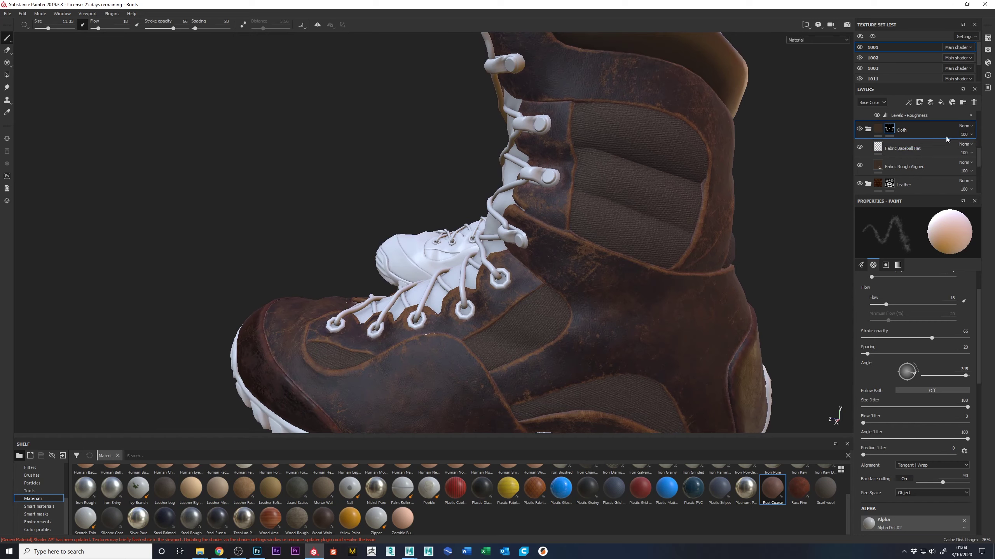
- Add a fill layer above Fabric Baseball Hat: near-black colour, no metal, roughness ~0.76, black mask
{"action": "left_click", "coordinate": [919, 149]}
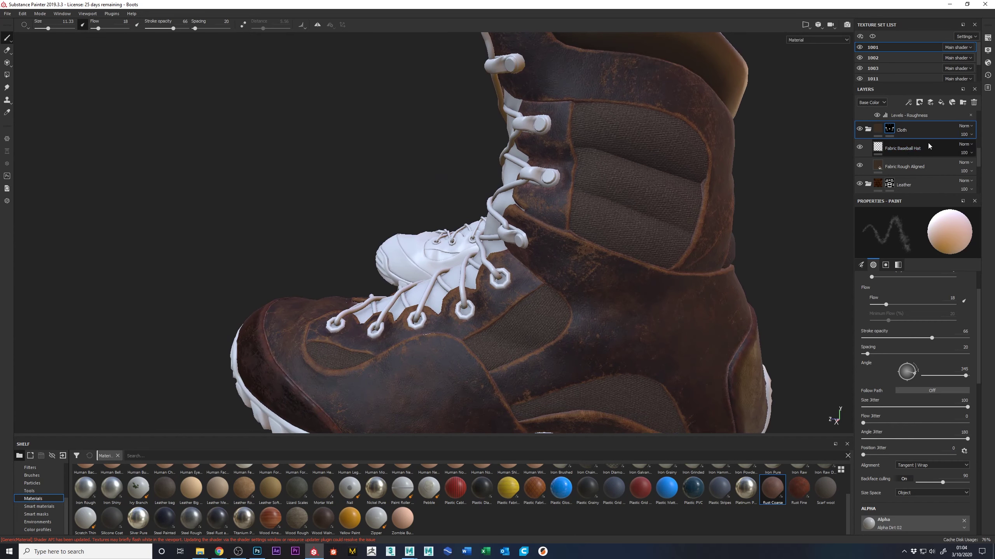
{"action": "left_click", "coordinate": [939, 104]}
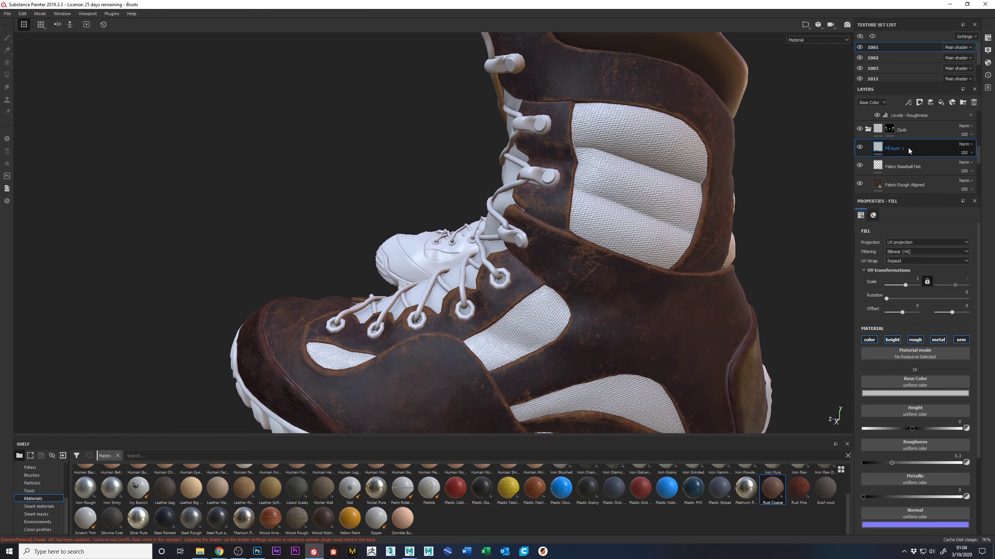
{"action": "left_click", "coordinate": [899, 393]}
{"action": "left_click_drag", "start_coordinate": [894, 449], "coordinate": [883, 460]}
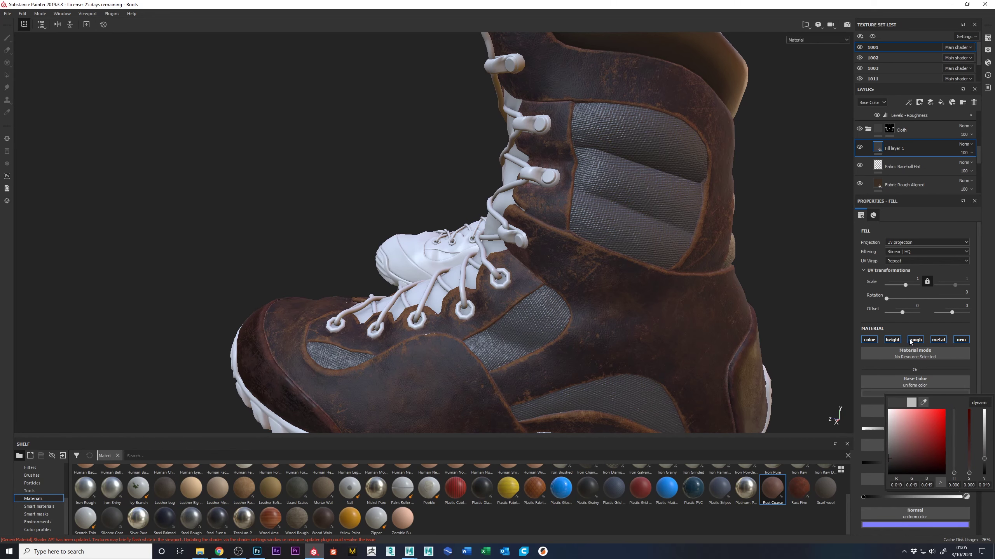
{"action": "left_click", "coordinate": [940, 342]}
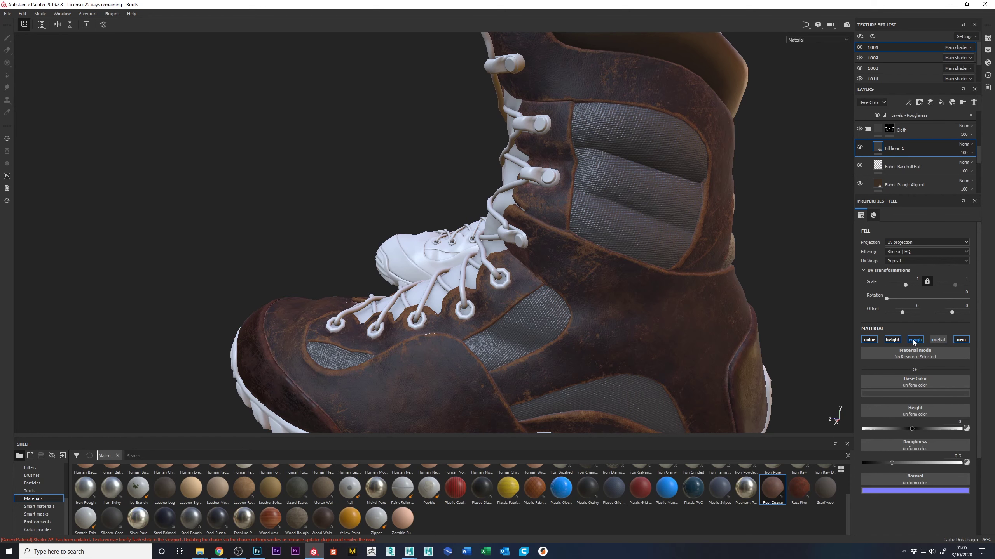
{"action": "left_click", "coordinate": [905, 462]}
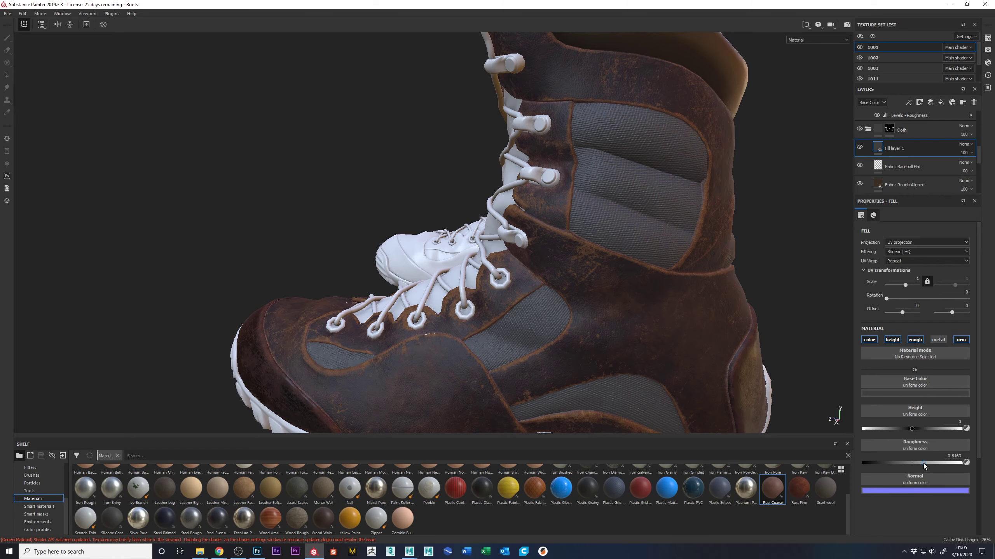
{"action": "left_click_drag", "start_coordinate": [926, 465], "coordinate": [938, 465]}
{"action": "left_click", "coordinate": [906, 393]}
{"action": "left_click_drag", "start_coordinate": [889, 461], "coordinate": [888, 464]}
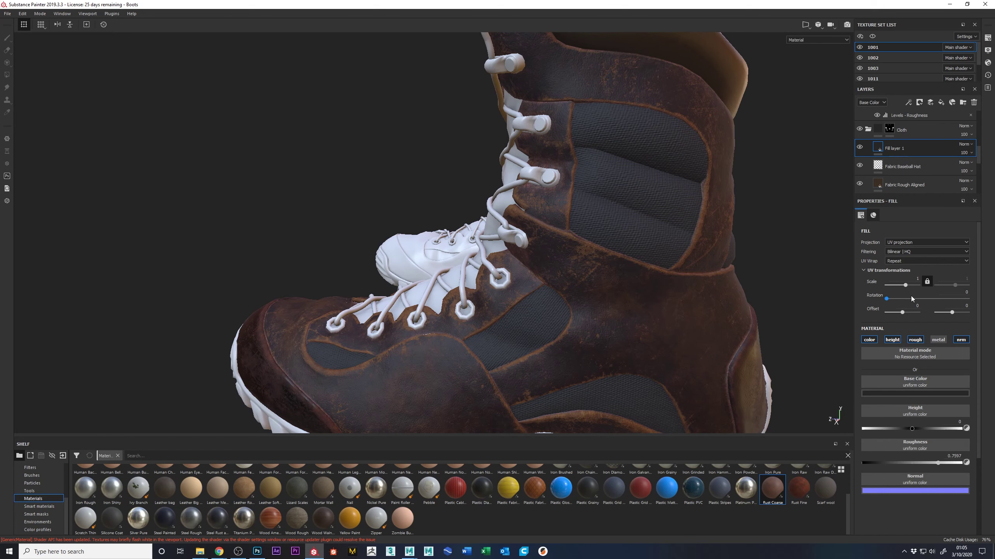
{"action": "left_click", "coordinate": [918, 103]}
{"action": "left_click", "coordinate": [927, 122]}
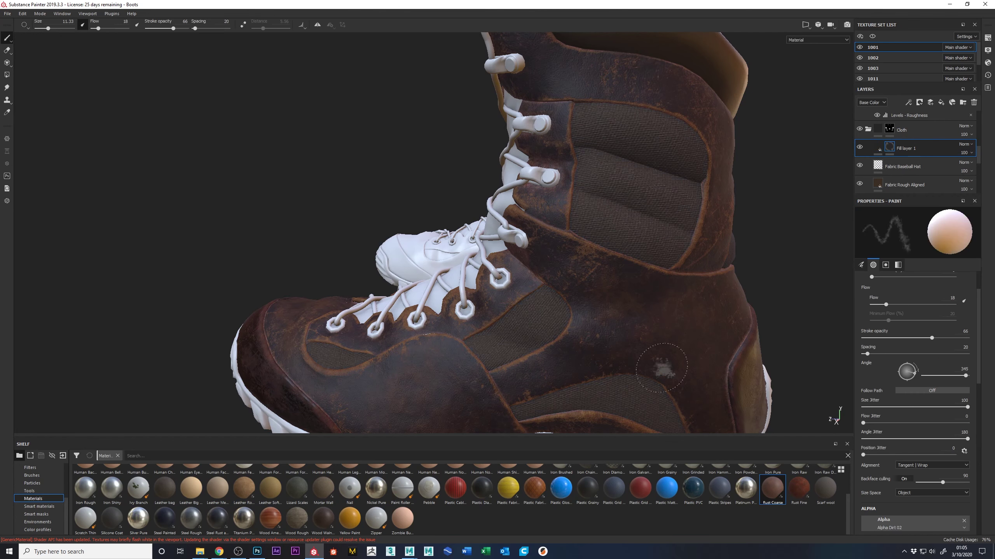
- Drag the Dirt Splashes smart mask from the shelf onto Fill layer 1
{"action": "left_click", "coordinate": [39, 514]}
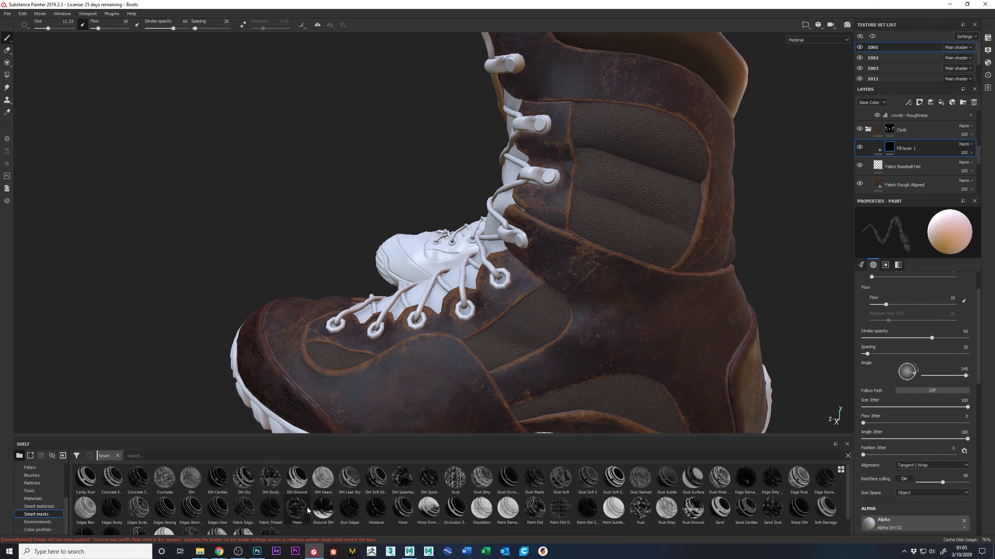
{"action": "mouse_move", "coordinate": [400, 483]}
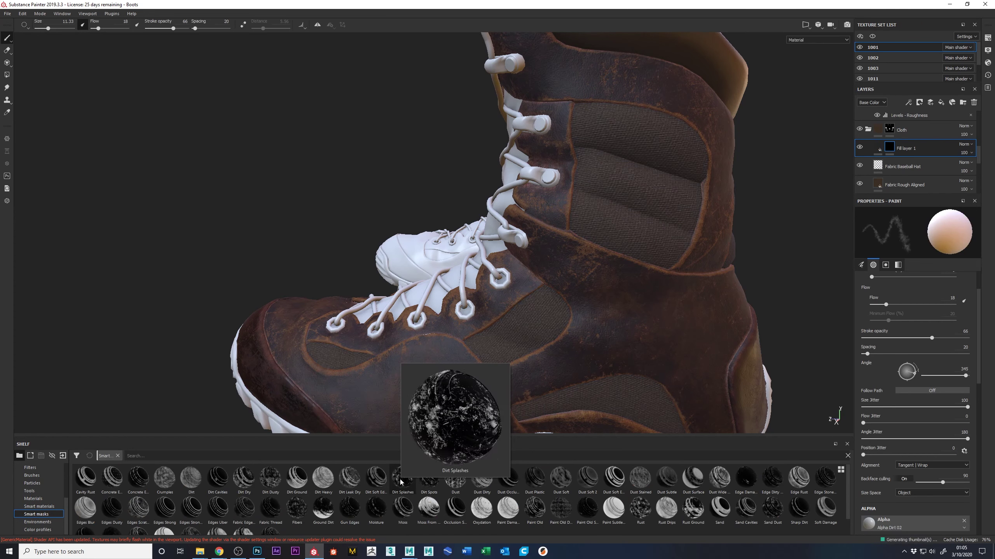
{"action": "left_click_drag", "start_coordinate": [400, 482], "coordinate": [889, 151]}
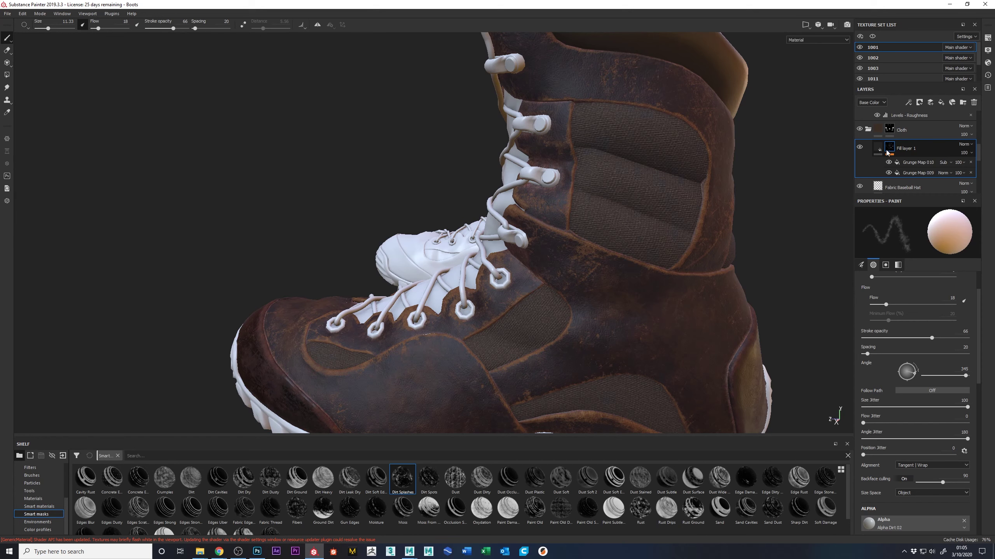
- Orbit and zoom in on the cloth panel to inspect the dirt splashes
{"action": "left_click_drag", "start_coordinate": [724, 239], "coordinate": [603, 299], "text": "alt"}
{"action": "middle_click_drag", "start_coordinate": [603, 299], "coordinate": [548, 292], "text": "alt"}
{"action": "right_click_drag", "start_coordinate": [548, 292], "coordinate": [812, 337], "text": "alt"}
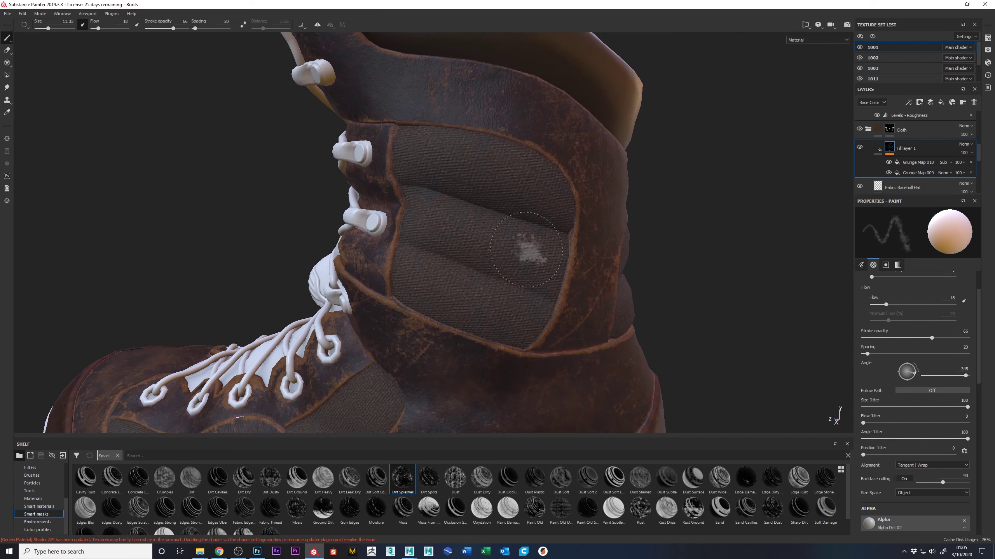
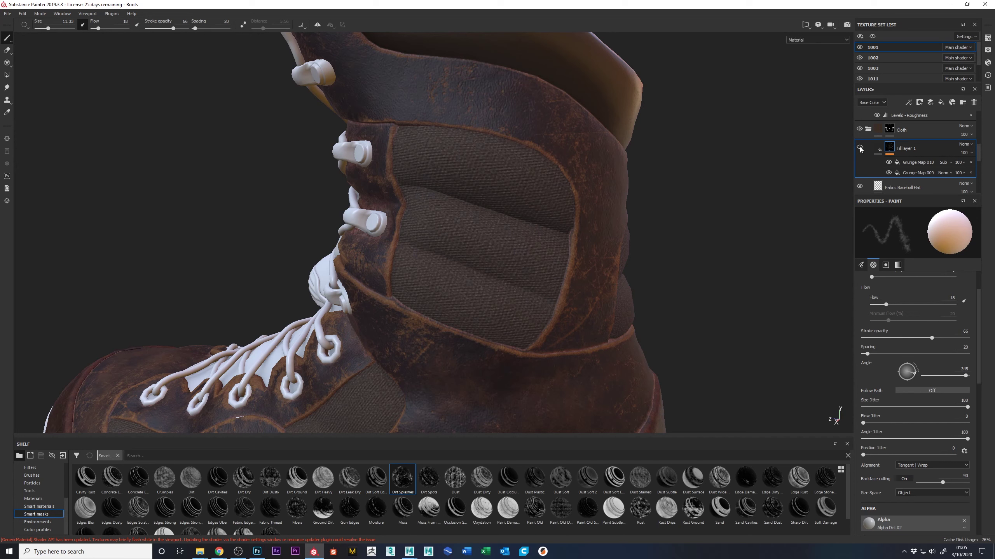
- Compare Fill layer 1's mask with Grunge Map 010 on and off, then delete Grunge Map 010
{"action": "left_click", "coordinate": [888, 162]}
{"action": "left_click", "coordinate": [931, 164]}
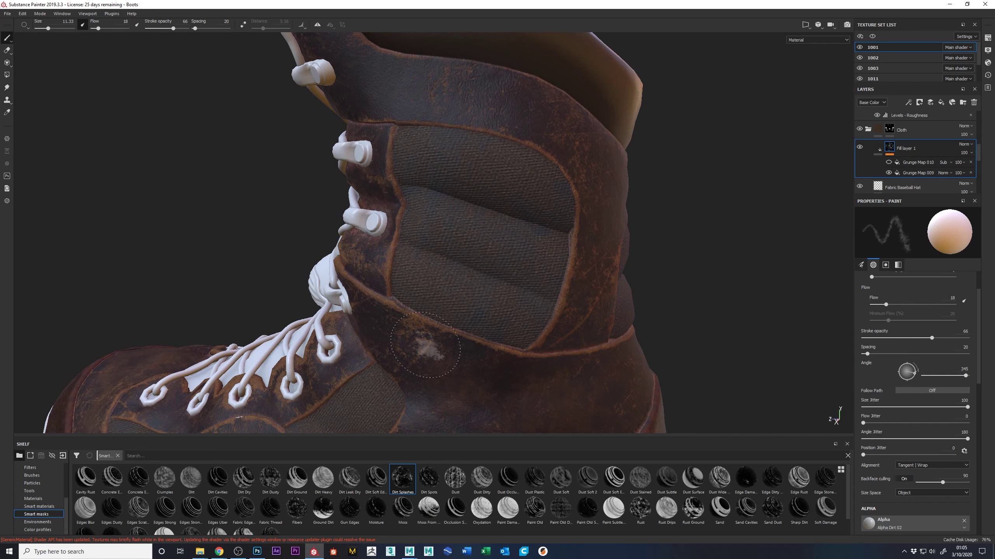
{"action": "left_click", "coordinate": [889, 162]}
{"action": "left_click", "coordinate": [889, 162]}
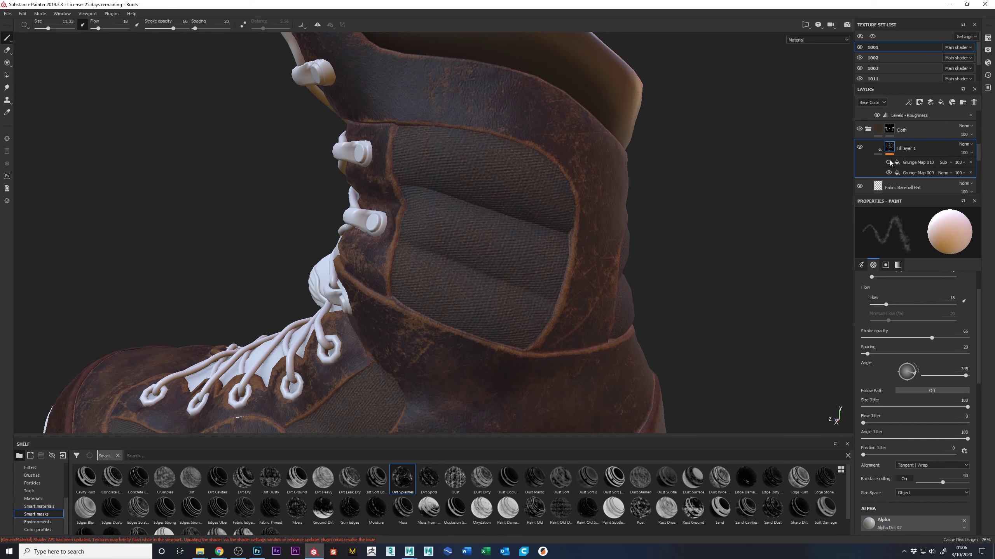
{"action": "left_click", "coordinate": [970, 163]}
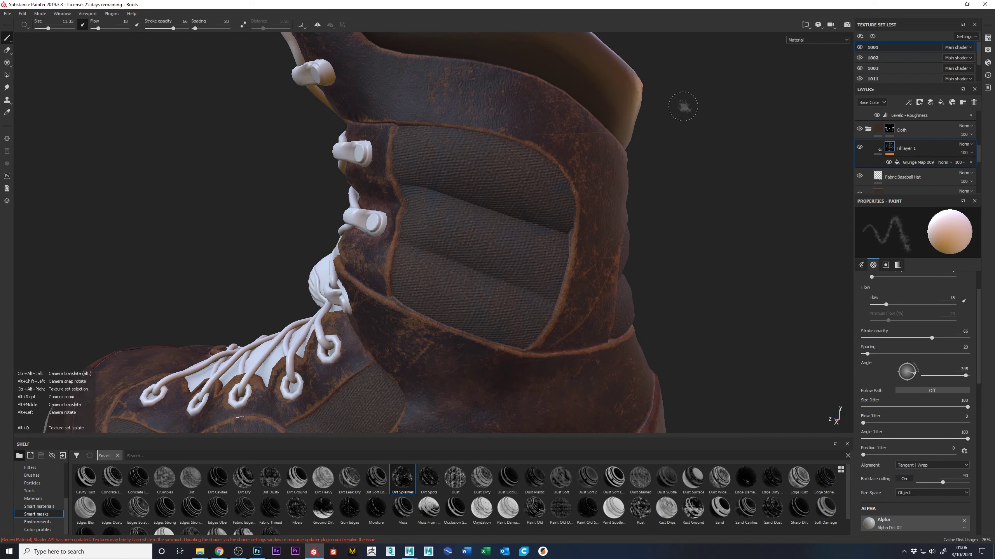
- Try Sand Dust and Dust Soft (Multiply) smart masks on Fill layer 1, then discard both
{"action": "mouse_move", "coordinate": [689, 348]}
{"action": "left_mouse_down", "text": "alt"}
{"action": "mouse_move", "coordinate": [561, 301]}
{"action": "mouse_move", "coordinate": [499, 244]}
{"action": "mouse_move", "coordinate": [561, 275]}
{"action": "mouse_move", "coordinate": [498, 249]}
{"action": "mouse_move", "coordinate": [484, 255]}
{"action": "mouse_move", "coordinate": [539, 271]}
{"action": "mouse_move", "coordinate": [550, 261]}
{"action": "left_mouse_up", "text": "alt"}
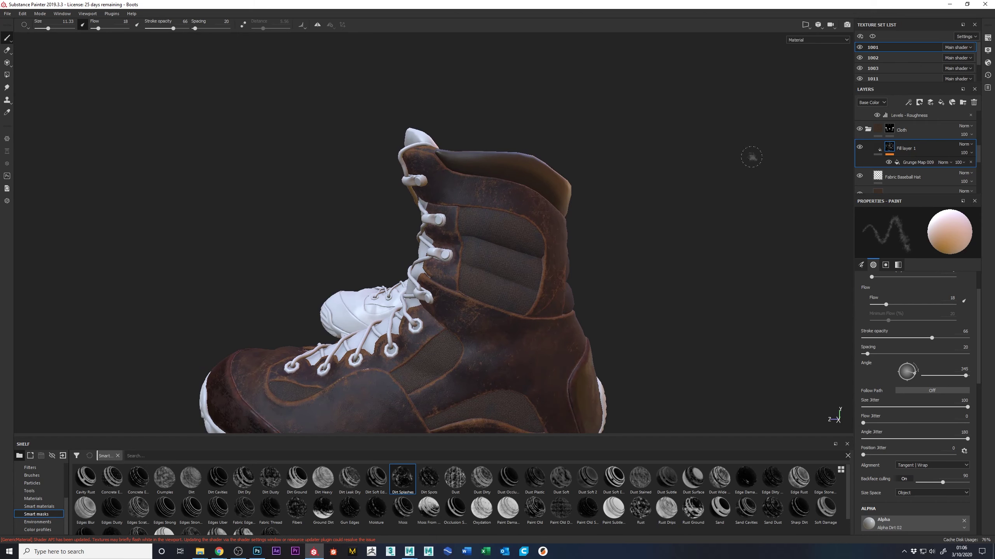
{"action": "left_click_drag", "start_coordinate": [775, 517], "coordinate": [915, 158]}
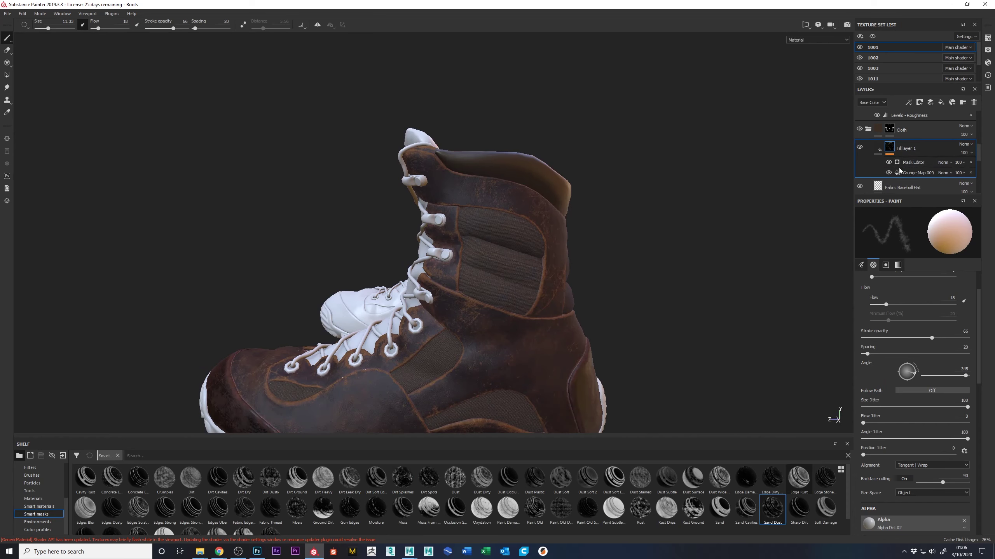
{"action": "key", "text": "ctrl+z"}
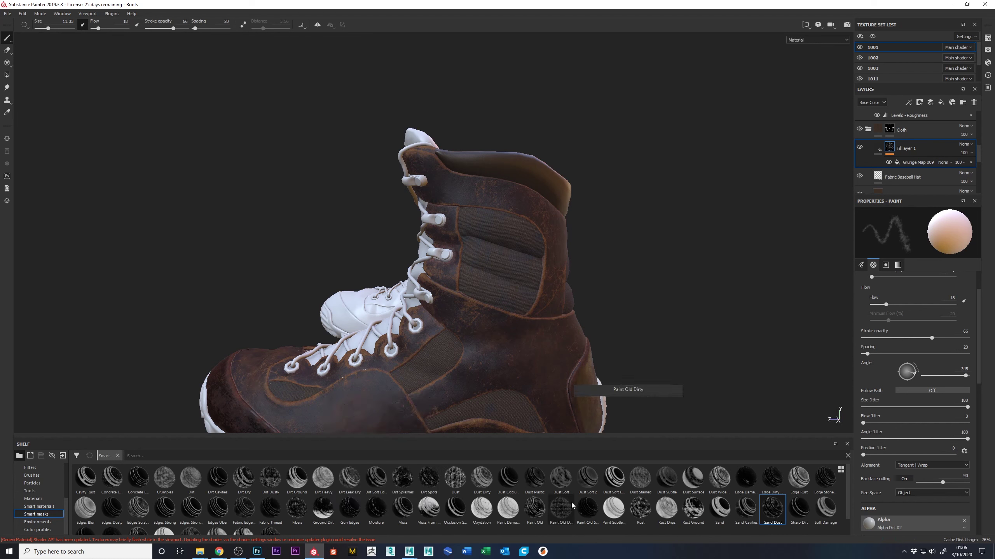
{"action": "left_click_drag", "start_coordinate": [561, 478], "coordinate": [906, 158]}
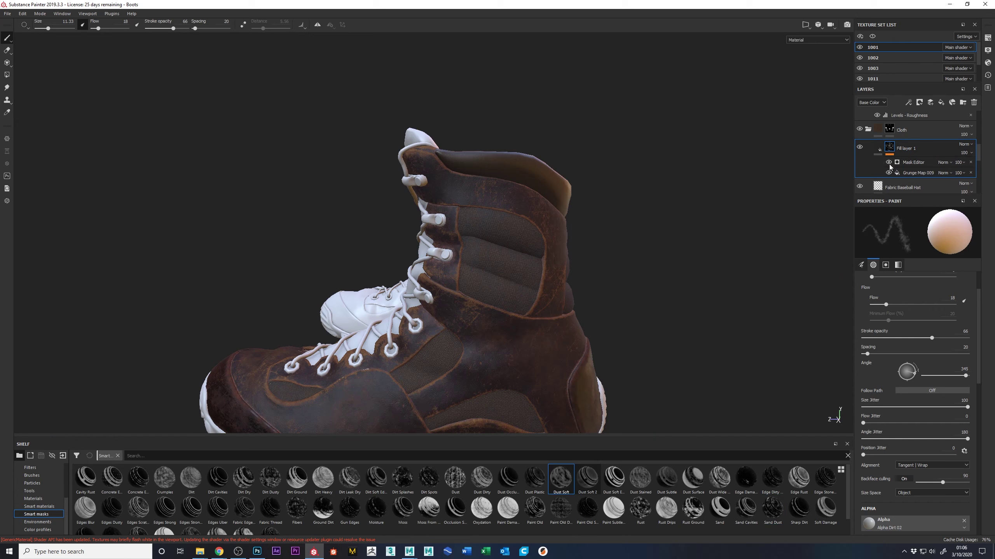
{"action": "mouse_move", "coordinate": [715, 240]}
{"action": "left_mouse_down", "text": "alt"}
{"action": "mouse_move", "coordinate": [683, 160]}
{"action": "mouse_move", "coordinate": [693, 213]}
{"action": "left_mouse_up", "text": "alt"}
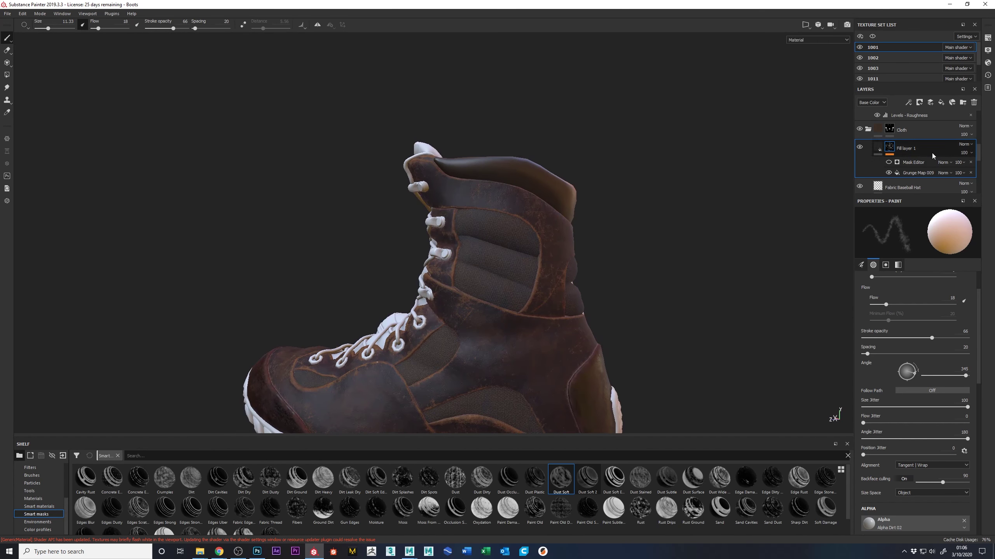
{"action": "left_click", "coordinate": [943, 162]}
{"action": "left_click", "coordinate": [946, 199]}
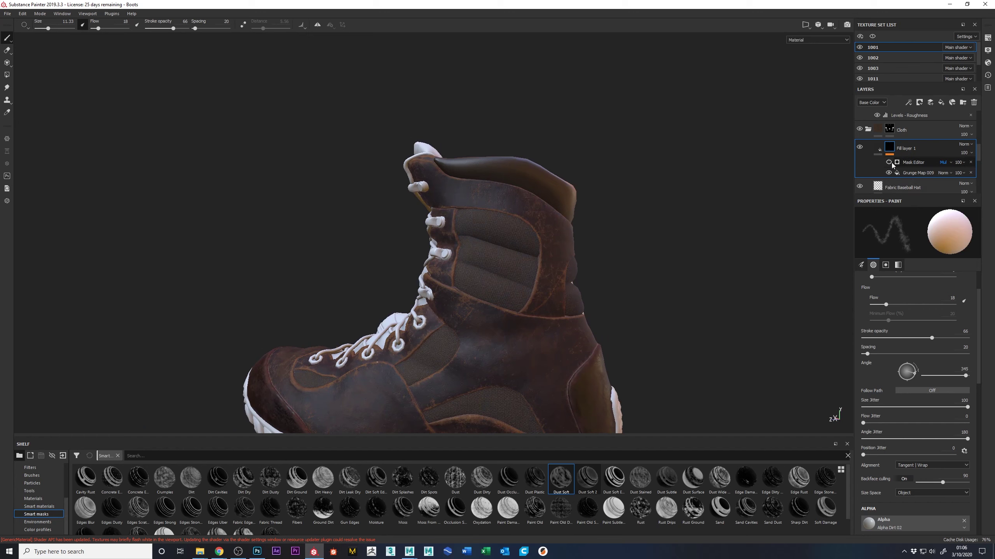
{"action": "left_click", "coordinate": [970, 162]}
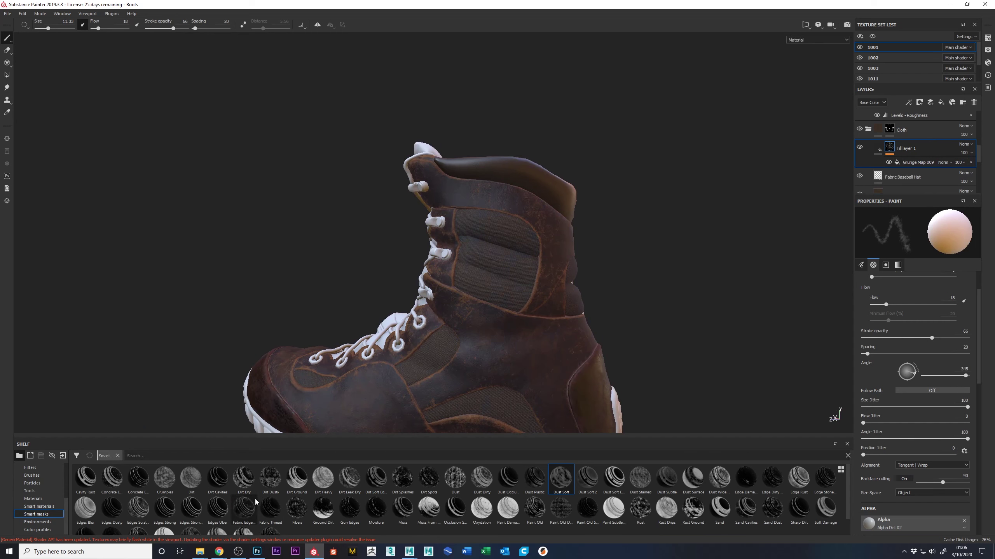
- Add the Dirt Dusty smart mask and set Fill layer 1's fill UV scale to 5
{"action": "left_click_drag", "start_coordinate": [270, 480], "coordinate": [895, 155]}
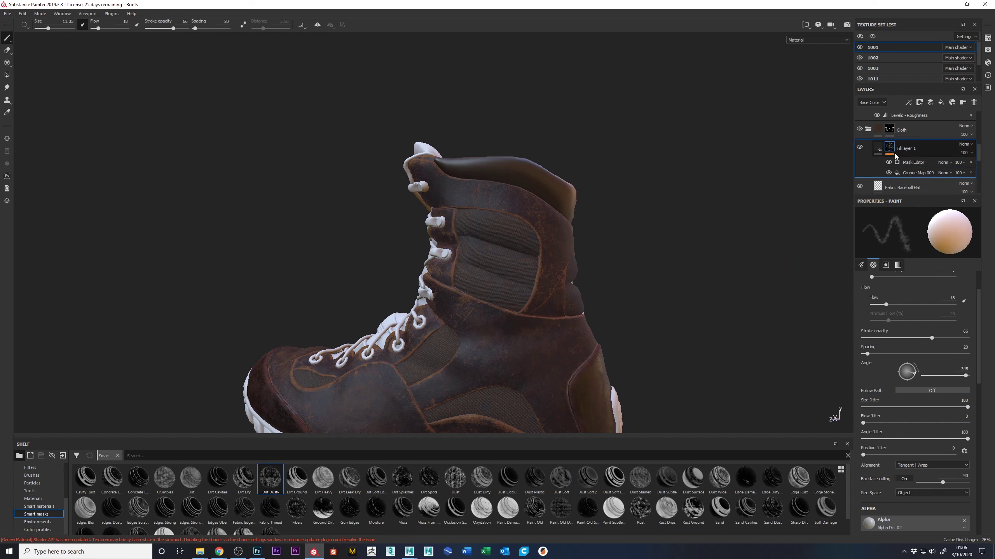
{"action": "left_click_drag", "start_coordinate": [672, 227], "coordinate": [744, 242], "text": "alt"}
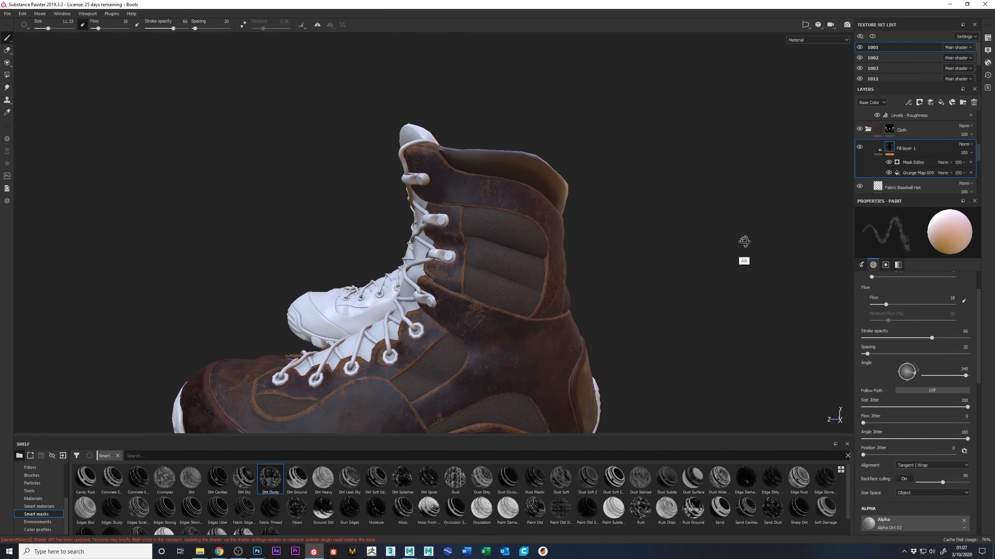
{"action": "left_click", "coordinate": [877, 148]}
{"action": "left_click", "coordinate": [917, 279]}
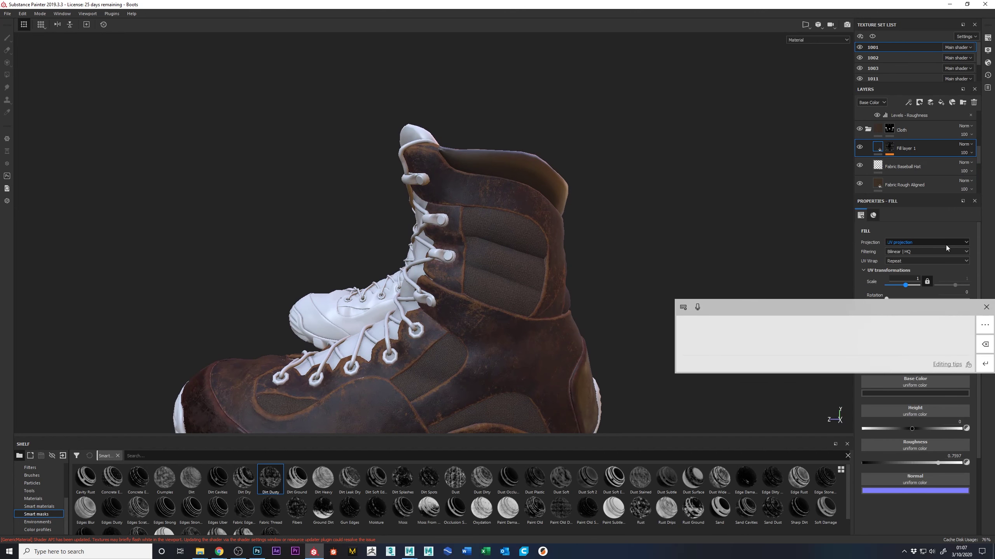
{"action": "key", "text": "BackSpace"}
{"action": "key", "text": "Return"}
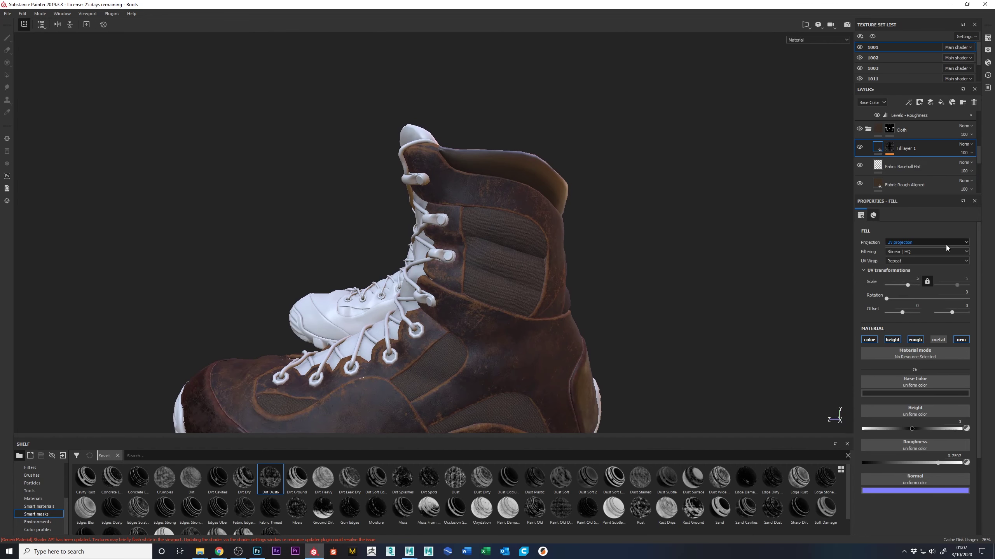
- Test the Dirt Dusty mask effect in Multiply blend, then delete it from the mask
{"action": "left_click", "coordinate": [890, 149]}
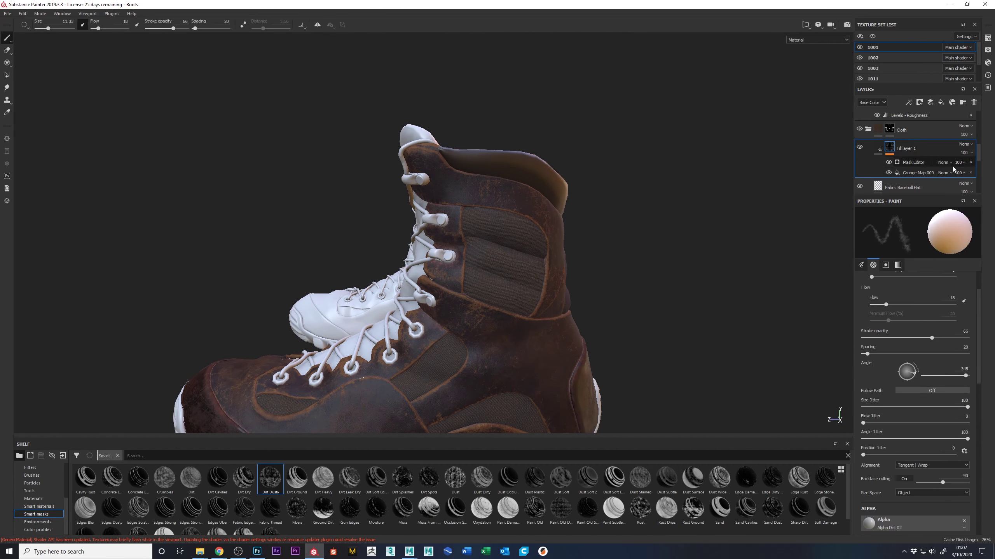
{"action": "left_click", "coordinate": [947, 162]}
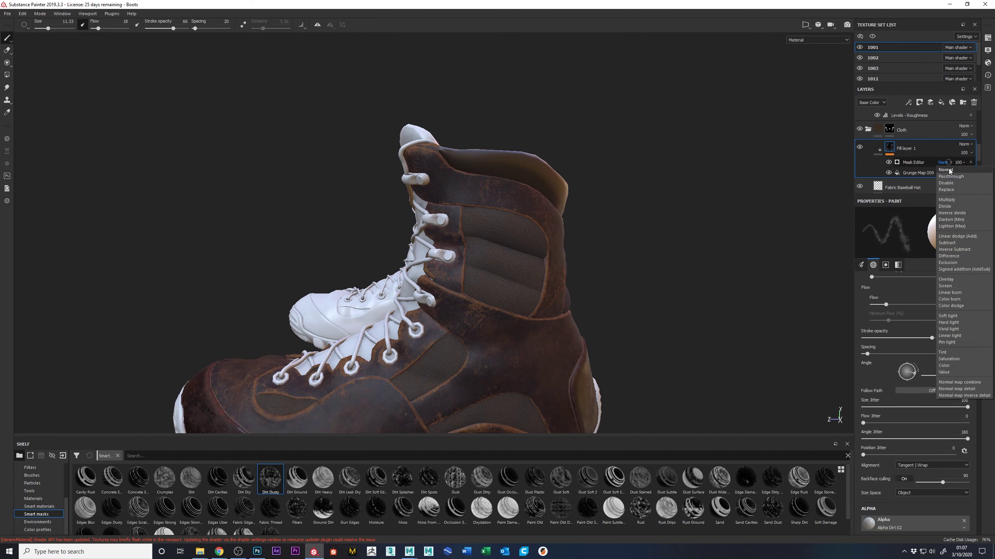
{"action": "left_click", "coordinate": [949, 201]}
{"action": "left_click", "coordinate": [969, 162]}
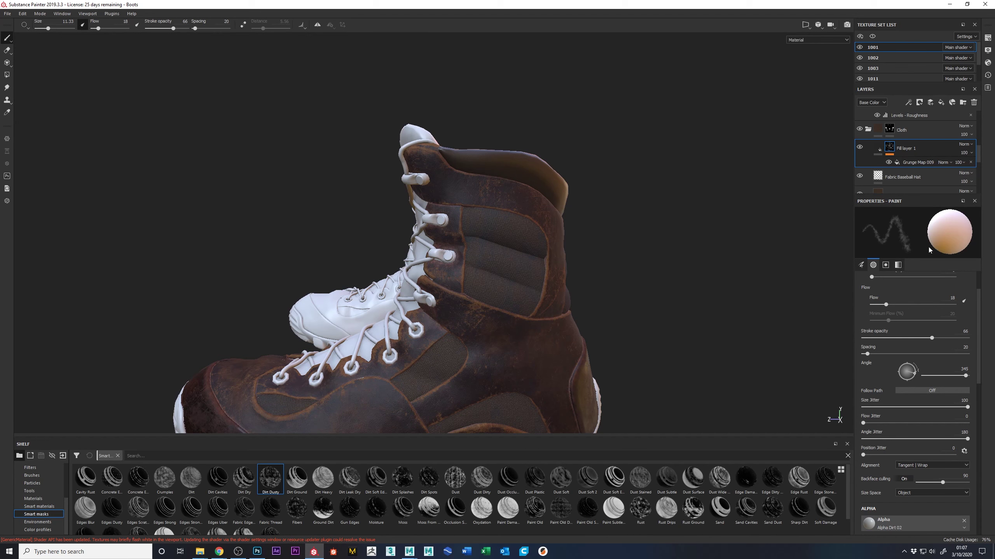
{"action": "left_click_drag", "start_coordinate": [720, 246], "coordinate": [635, 255], "text": "alt"}
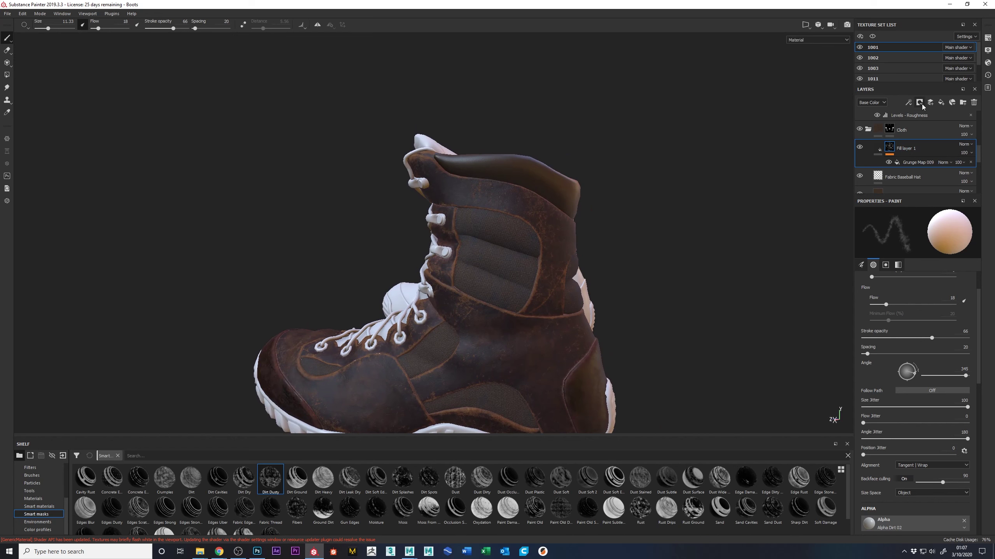
- Add the Rust Coarse material from the shelf as a new layer
{"action": "left_click", "coordinate": [922, 104]}
{"action": "left_click", "coordinate": [895, 107]}
{"action": "left_click", "coordinate": [35, 500]}
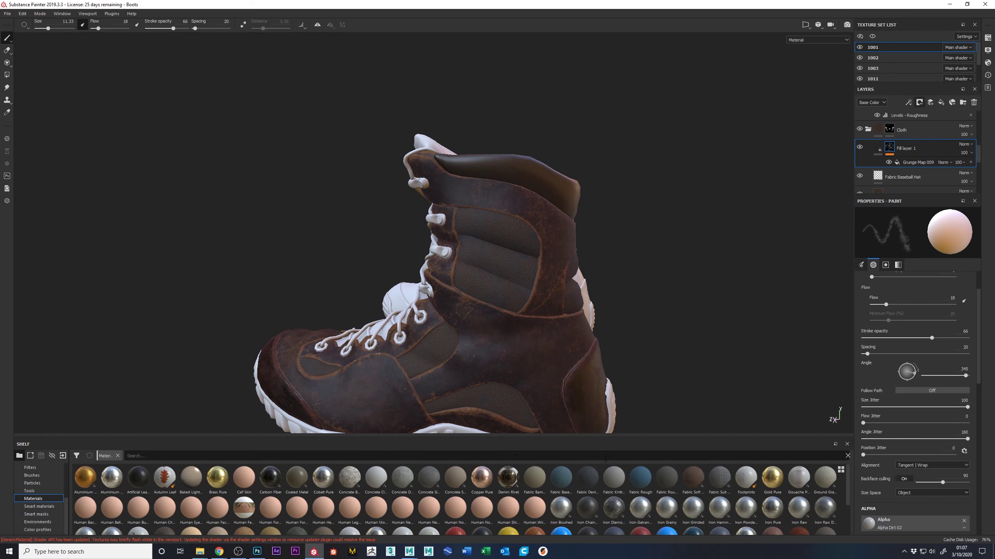
{"action": "scroll", "coordinate": [850, 518], "scroll_direction": "down", "scroll_amount": 1}
{"action": "left_click_drag", "start_coordinate": [772, 490], "coordinate": [908, 154]}
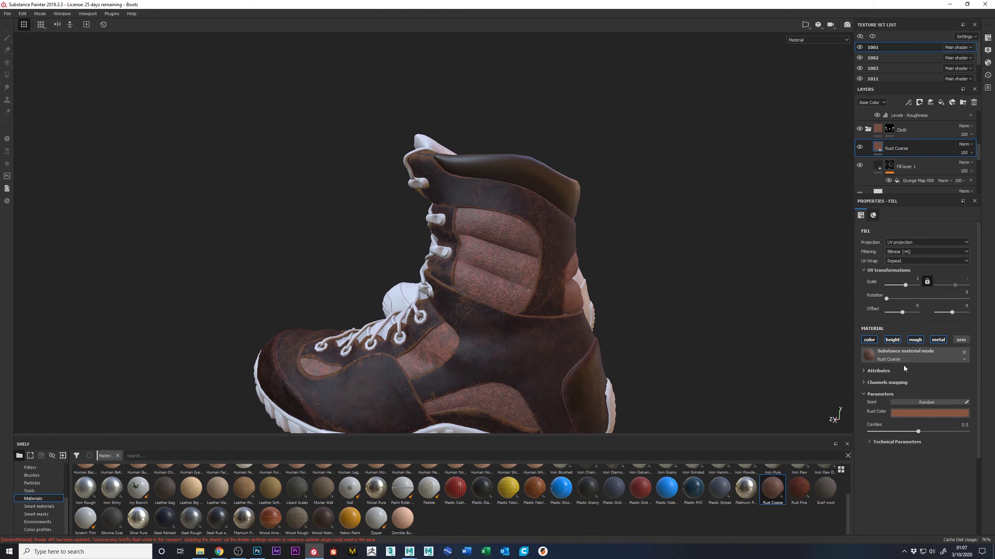
- Give the Rust Coarse layer a black mask with a Dirt generator
{"action": "left_click", "coordinate": [908, 102]}
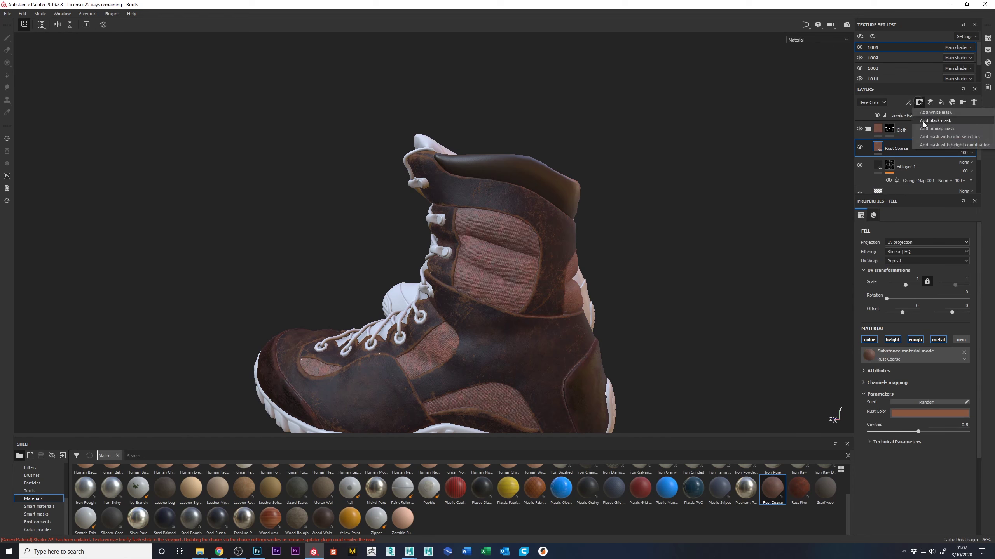
{"action": "left_click", "coordinate": [931, 122]}
{"action": "left_click", "coordinate": [908, 103]}
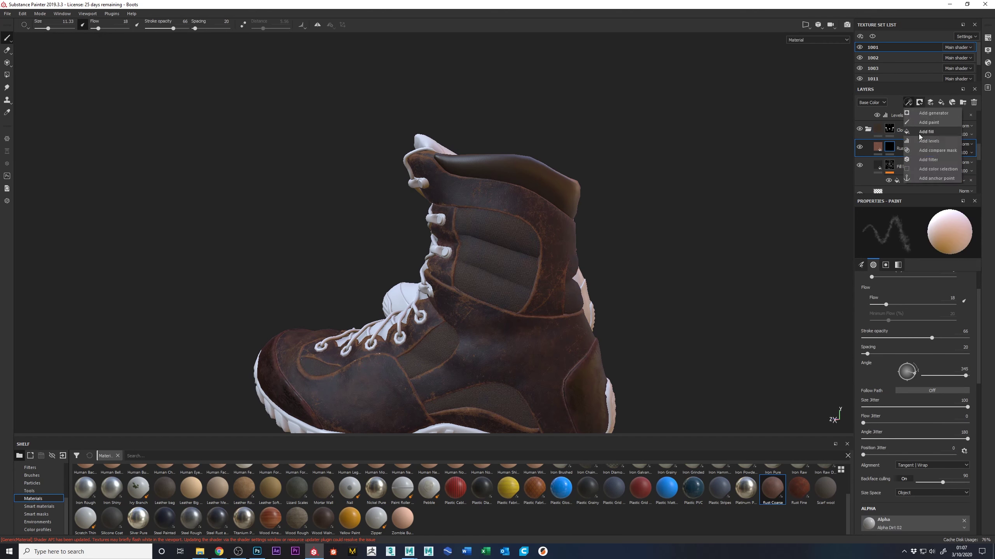
{"action": "left_click", "coordinate": [928, 114]}
{"action": "left_click", "coordinate": [916, 230]}
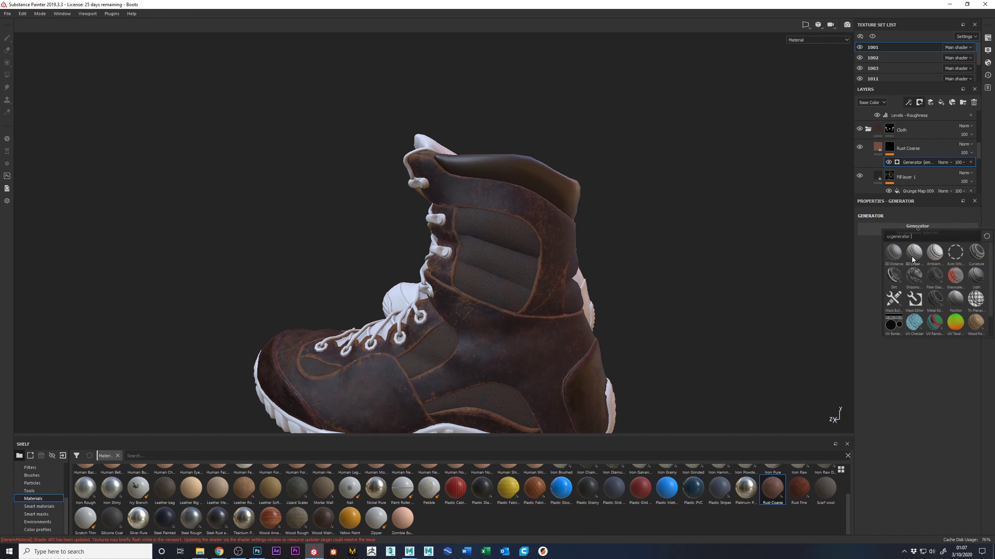
{"action": "left_click", "coordinate": [895, 276]}
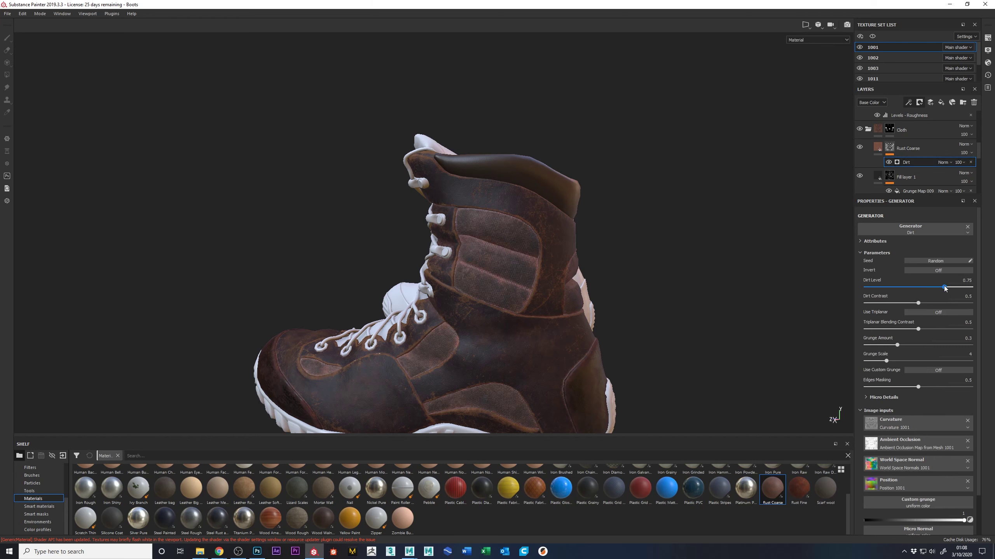
- Lower the Dirt generator's Dirt Level to 0.43 and check the dirt on the leather
{"action": "left_click_drag", "start_coordinate": [944, 287], "coordinate": [914, 287]}
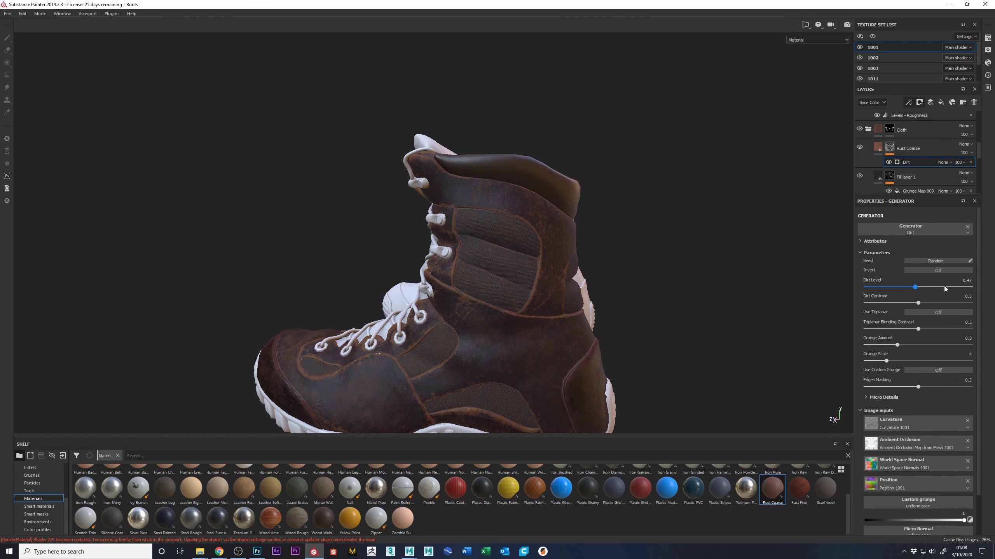
{"action": "scroll", "coordinate": [943, 289], "scroll_direction": "up", "scroll_amount": 1}
{"action": "scroll", "coordinate": [898, 348], "scroll_direction": "up", "scroll_amount": 4}
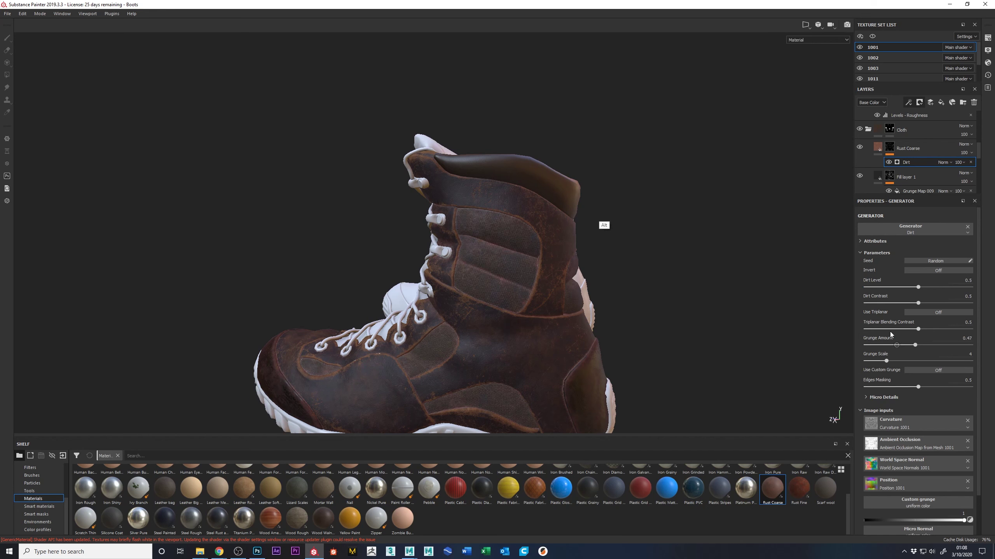
{"action": "right_click_drag", "start_coordinate": [576, 263], "coordinate": [726, 409], "text": "alt"}
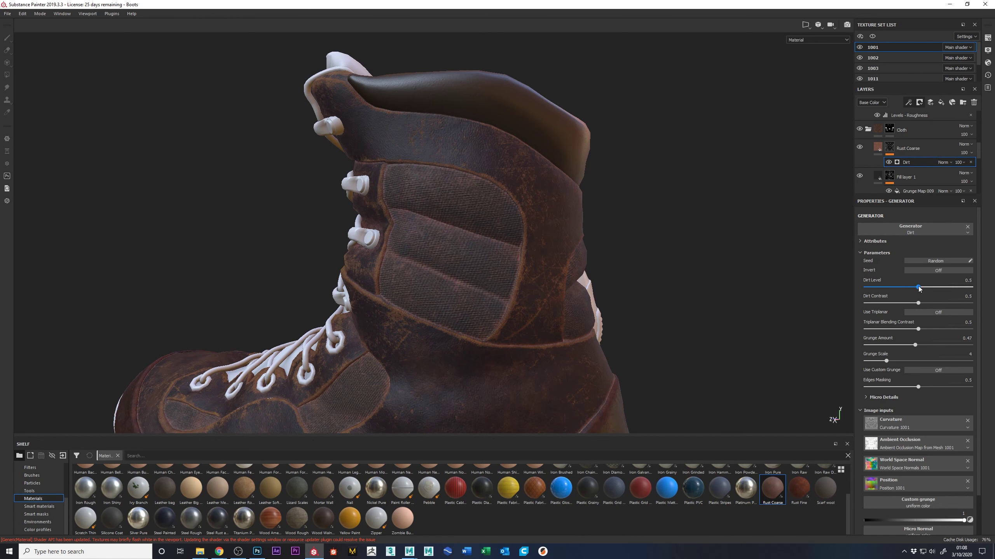
{"action": "mouse_move", "coordinate": [712, 288]}
{"action": "right_mouse_down", "text": "alt"}
{"action": "mouse_move", "coordinate": [667, 289]}
{"action": "mouse_move", "coordinate": [622, 5]}
{"action": "right_mouse_up", "text": "alt"}
- Toggle the Dirt generator's visibility to compare the rust with and without the dirt mask
{"action": "left_click", "coordinate": [671, 247]}
{"action": "left_click_drag", "start_coordinate": [658, 274], "coordinate": [675, 281], "text": "alt"}
{"action": "right_click_drag", "start_coordinate": [674, 280], "coordinate": [688, 276], "text": "alt"}
{"action": "left_click_drag", "start_coordinate": [688, 276], "coordinate": [697, 262], "text": "alt"}
{"action": "left_click", "coordinate": [889, 162]}
{"action": "left_click", "coordinate": [888, 162]}
{"action": "left_click", "coordinate": [889, 162]}
{"action": "left_click", "coordinate": [888, 162]}
{"action": "left_click", "coordinate": [877, 154]}
- Darken the Rust Coarse layer's Rust Color to a muted reddish brown and inspect the boot
{"action": "left_click", "coordinate": [878, 154]}
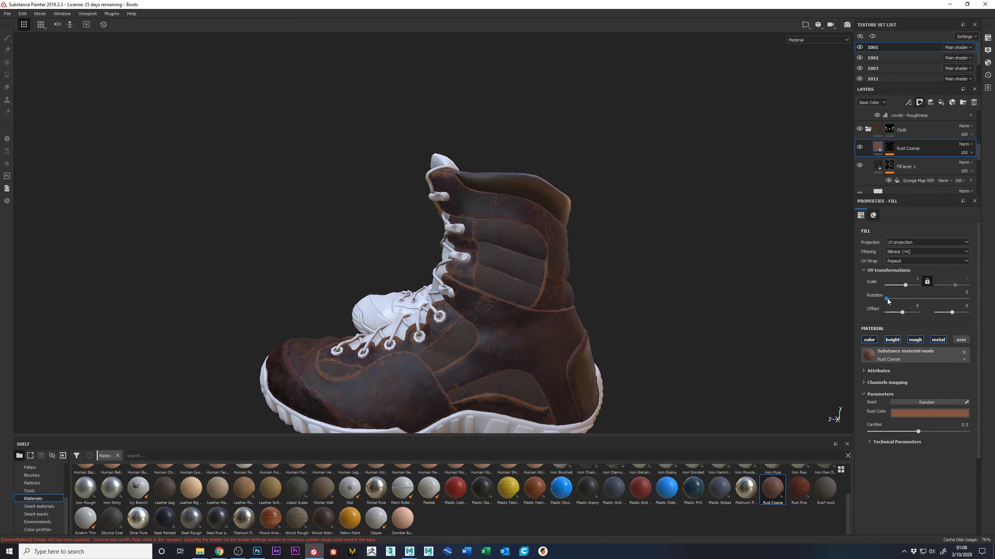
{"action": "left_click", "coordinate": [901, 412]}
{"action": "left_click_drag", "start_coordinate": [985, 472], "coordinate": [986, 470]}
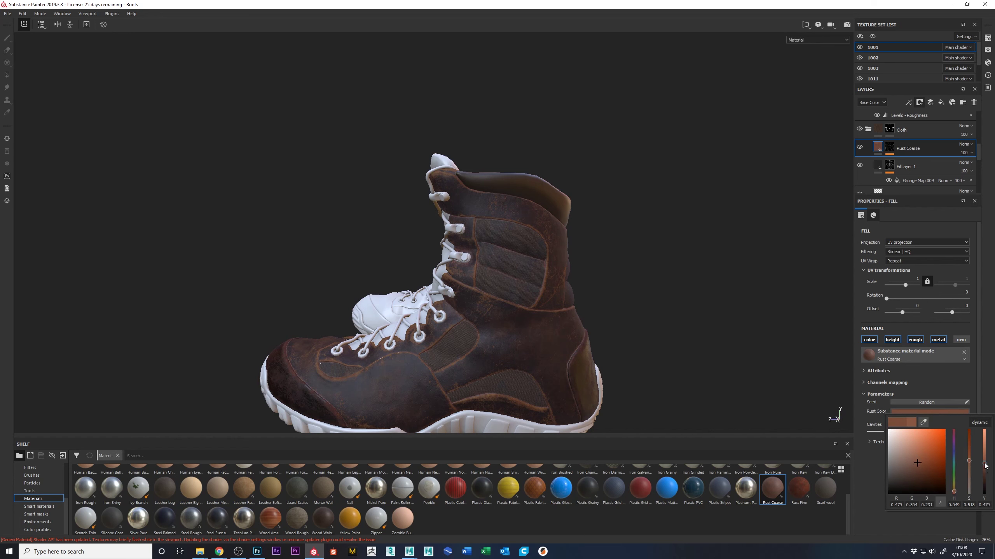
{"action": "mouse_move", "coordinate": [986, 466]}
{"action": "left_mouse_down"}
{"action": "mouse_move", "coordinate": [980, 502]}
{"action": "mouse_move", "coordinate": [986, 471]}
{"action": "left_mouse_up"}
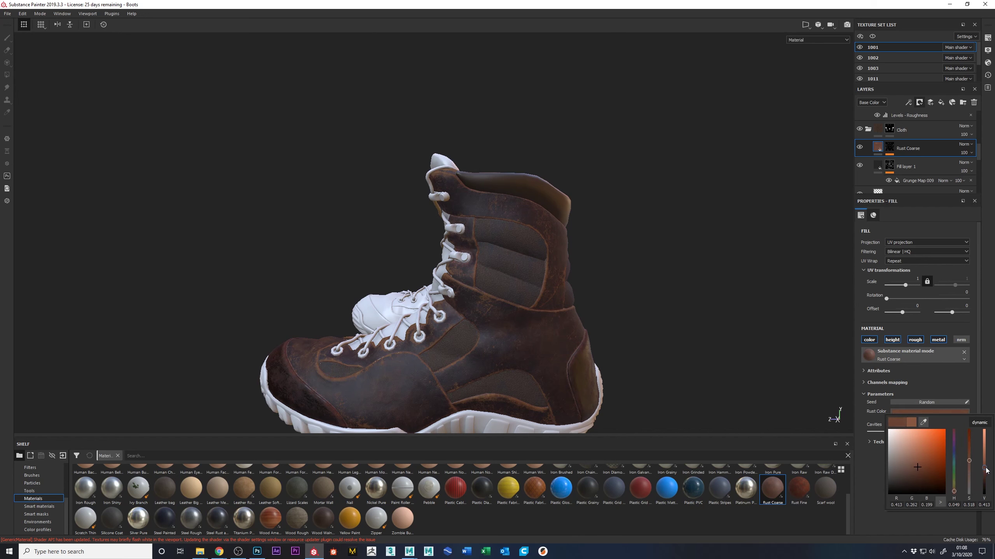
{"action": "left_click", "coordinate": [860, 149]}
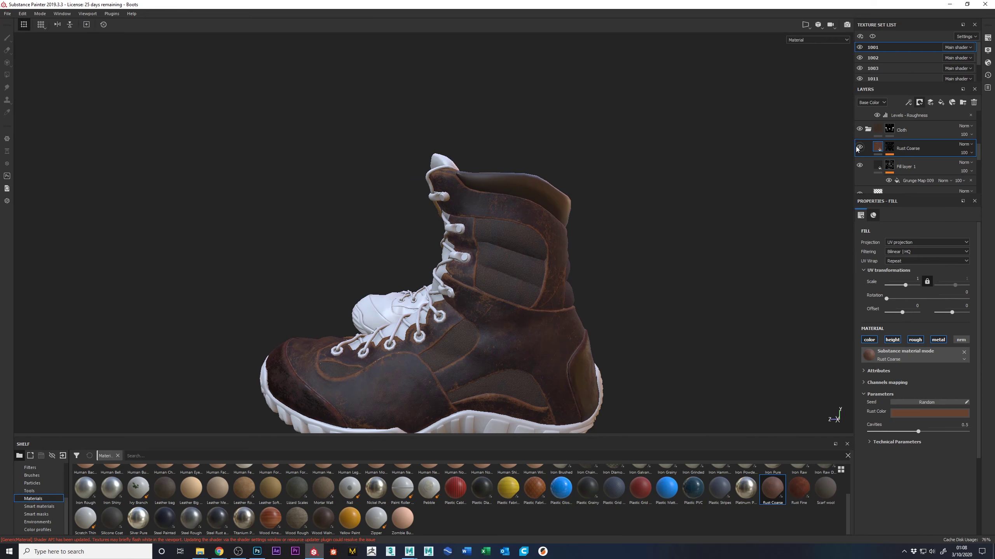
{"action": "left_click_drag", "start_coordinate": [666, 285], "coordinate": [620, 194], "text": "alt"}
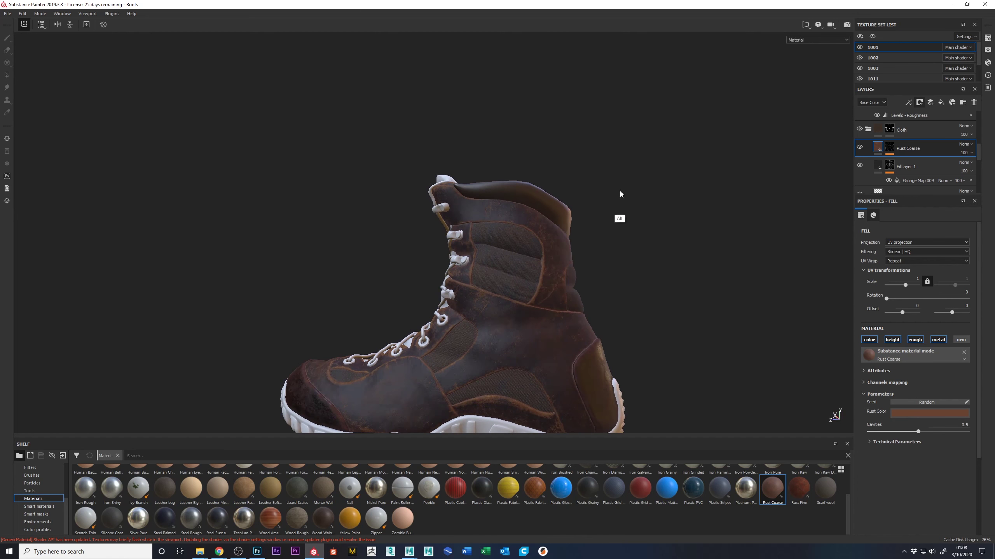
{"action": "right_click_drag", "start_coordinate": [684, 295], "coordinate": [737, 343], "text": "alt"}
{"action": "right_click_drag", "start_coordinate": [689, 239], "coordinate": [681, 210], "text": "alt"}
{"action": "middle_click_drag", "start_coordinate": [684, 219], "coordinate": [711, 140], "text": "alt"}
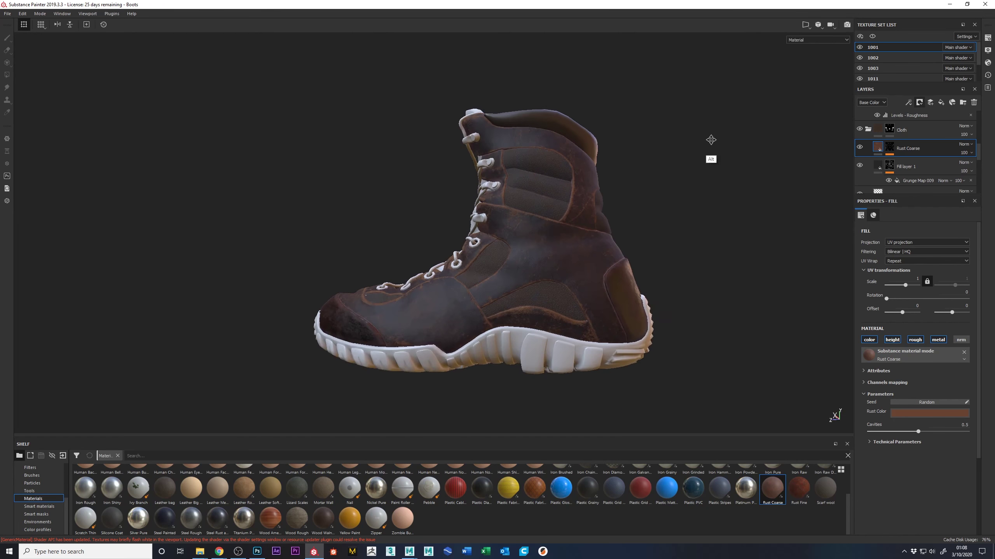
{"action": "key", "text": "c"}
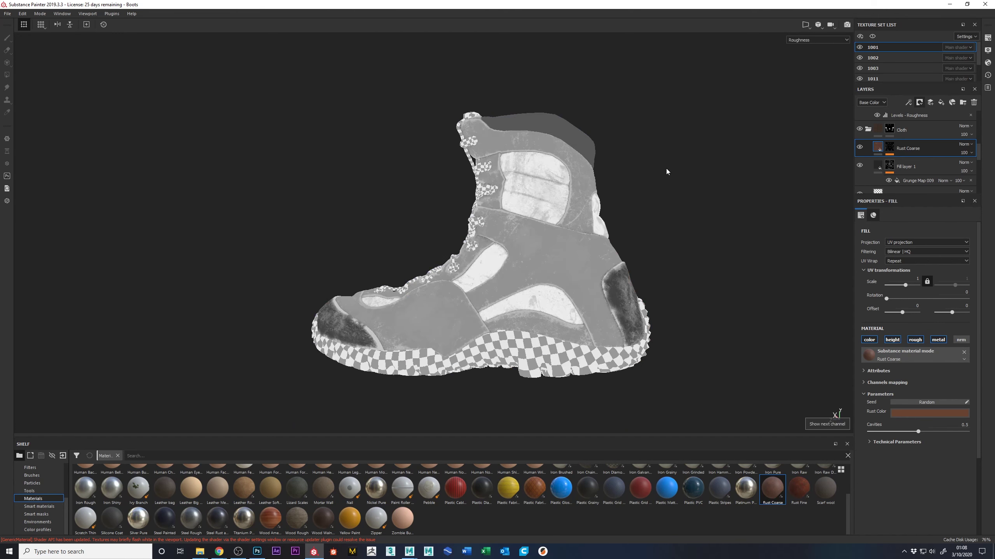
{"action": "left_click_drag", "start_coordinate": [654, 180], "coordinate": [748, 182], "text": "alt"}
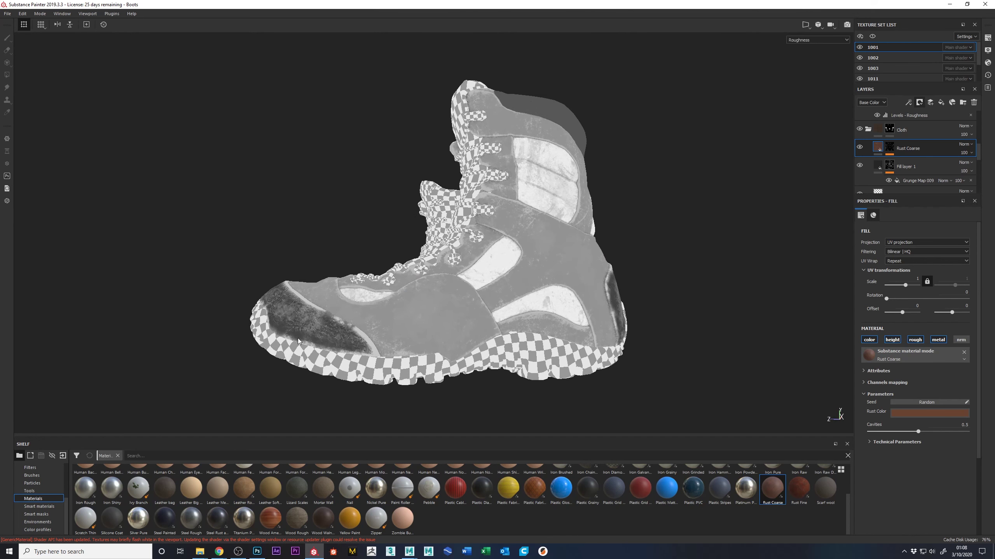
{"action": "left_click_drag", "start_coordinate": [690, 229], "coordinate": [652, 217], "text": "alt"}
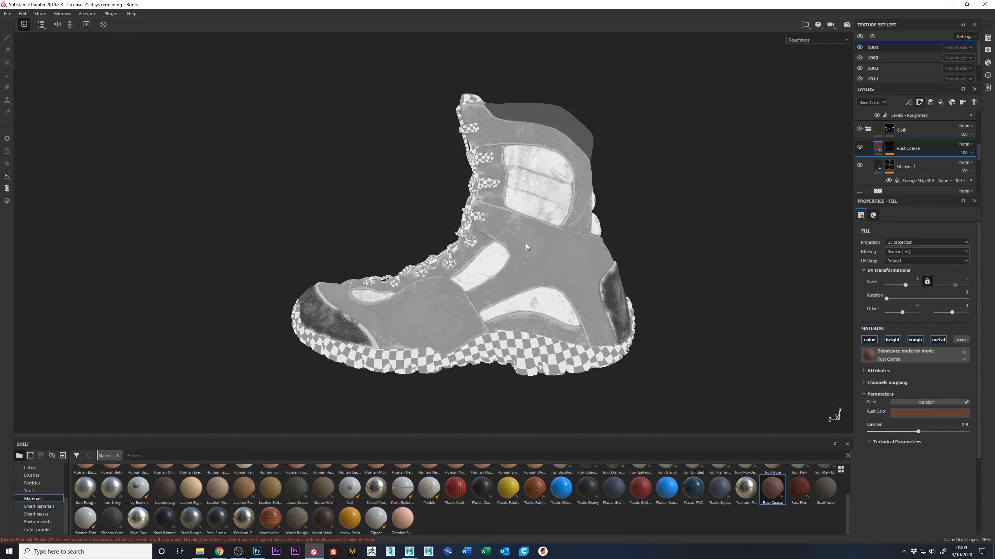
{"action": "key", "text": "c"}
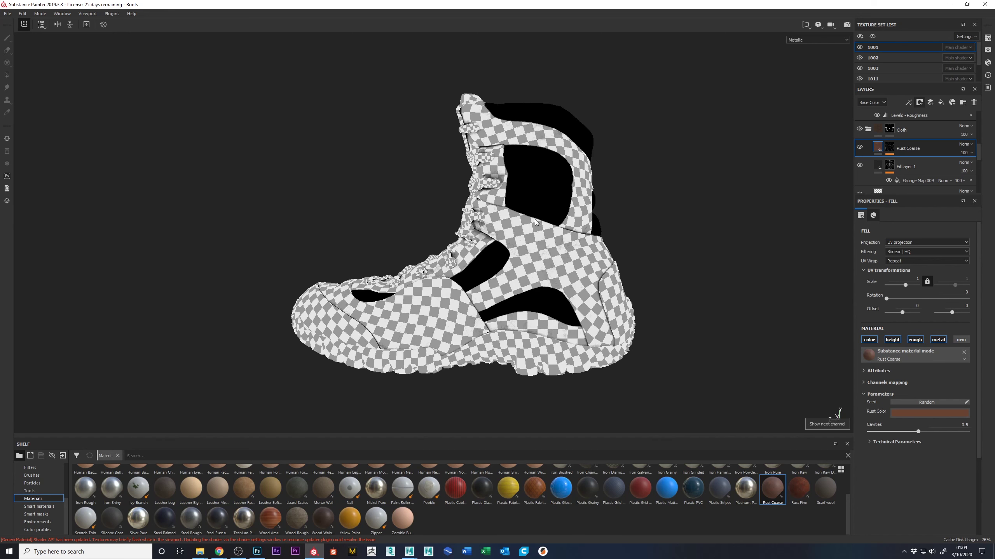
{"action": "key", "text": "c"}
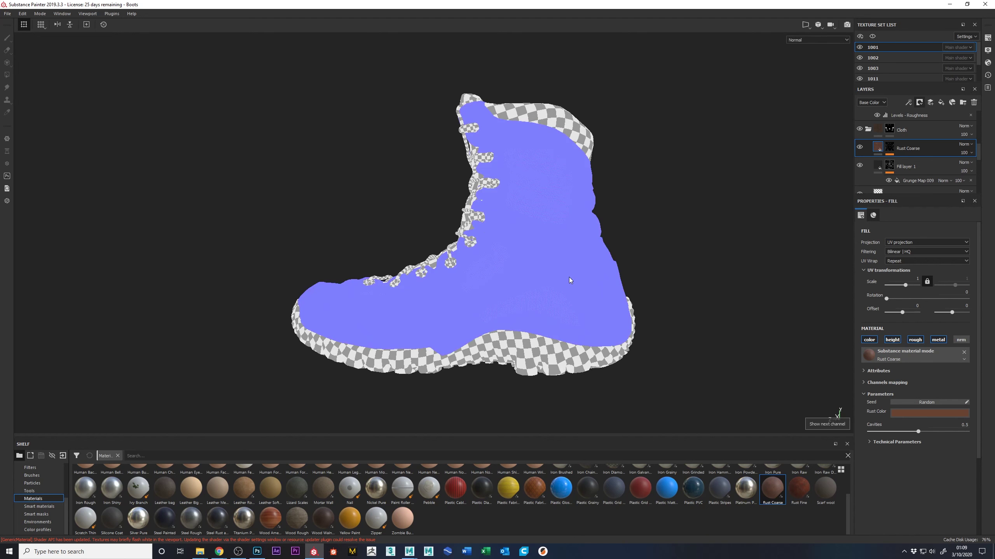
{"action": "key", "text": "c"}
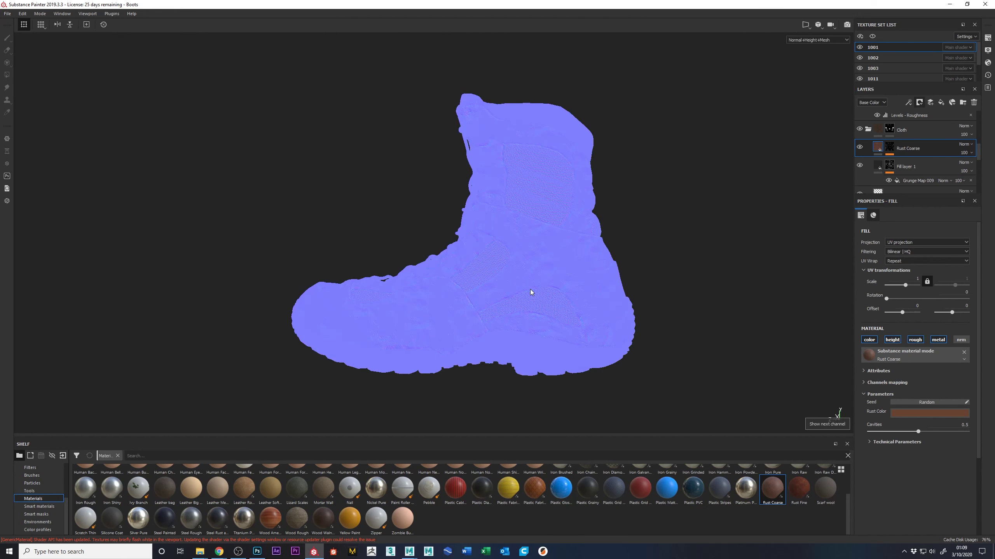
{"action": "key", "text": "c"}
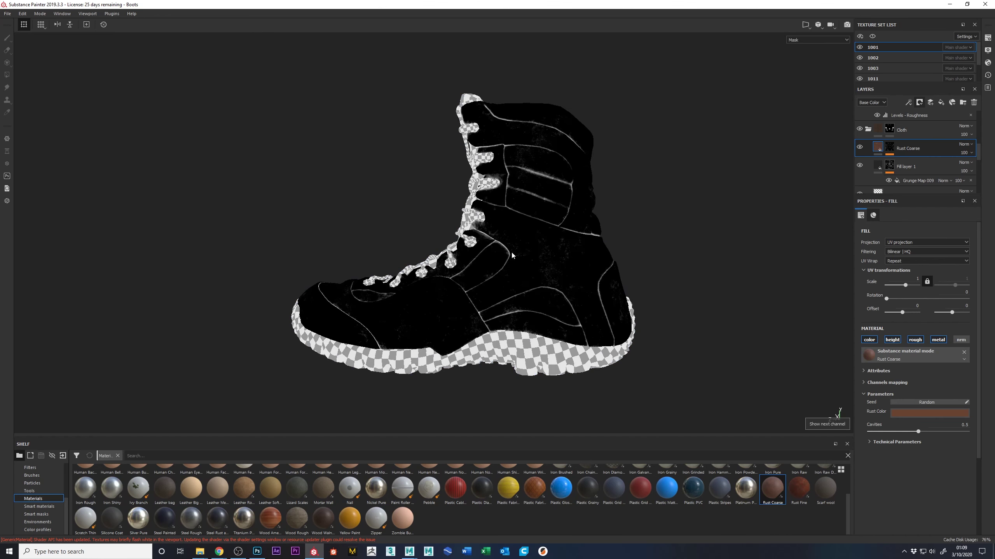
{"action": "key", "text": "c"}
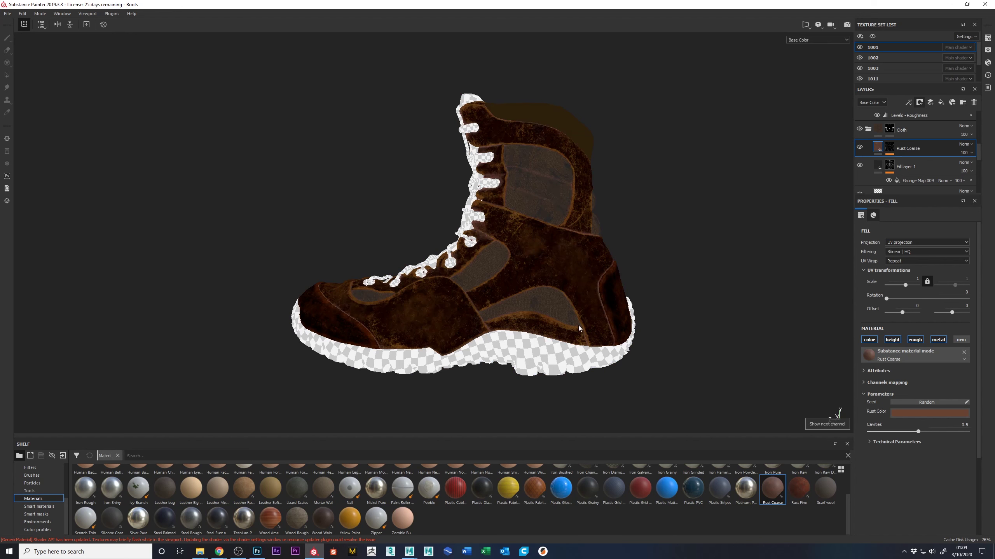
{"action": "key", "text": "p"}
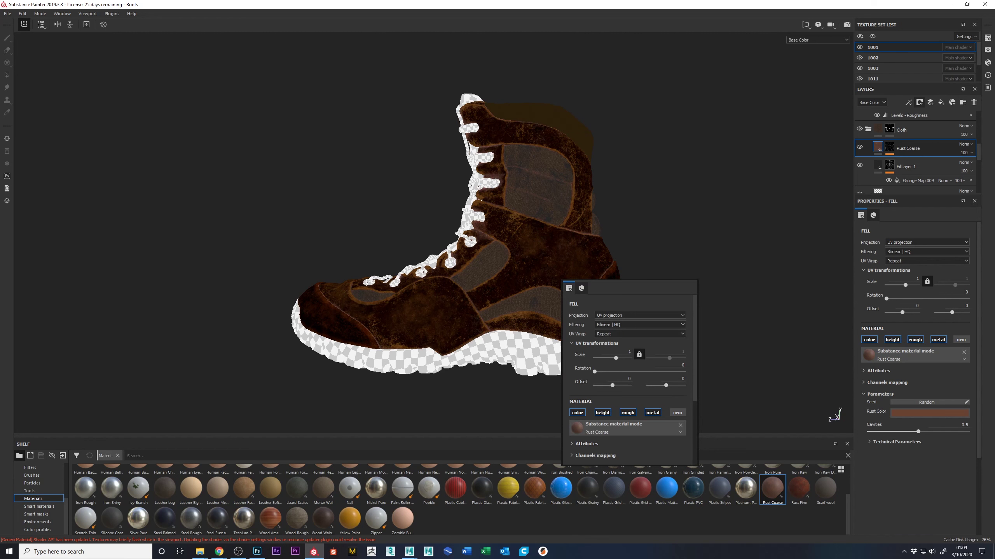
{"action": "right_click_drag", "start_coordinate": [654, 182], "coordinate": [795, 425], "text": "alt"}
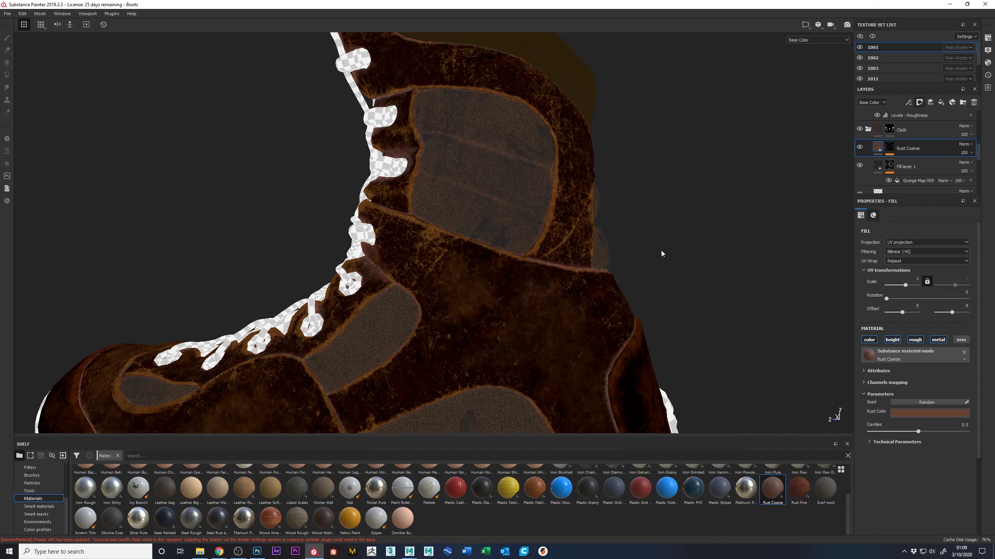
{"action": "middle_click_drag", "start_coordinate": [661, 237], "coordinate": [691, 85], "text": "alt"}
{"action": "right_click_drag", "start_coordinate": [691, 156], "coordinate": [650, 2], "text": "alt"}
{"action": "left_click_drag", "start_coordinate": [651, 3], "coordinate": [685, 216], "text": "alt"}
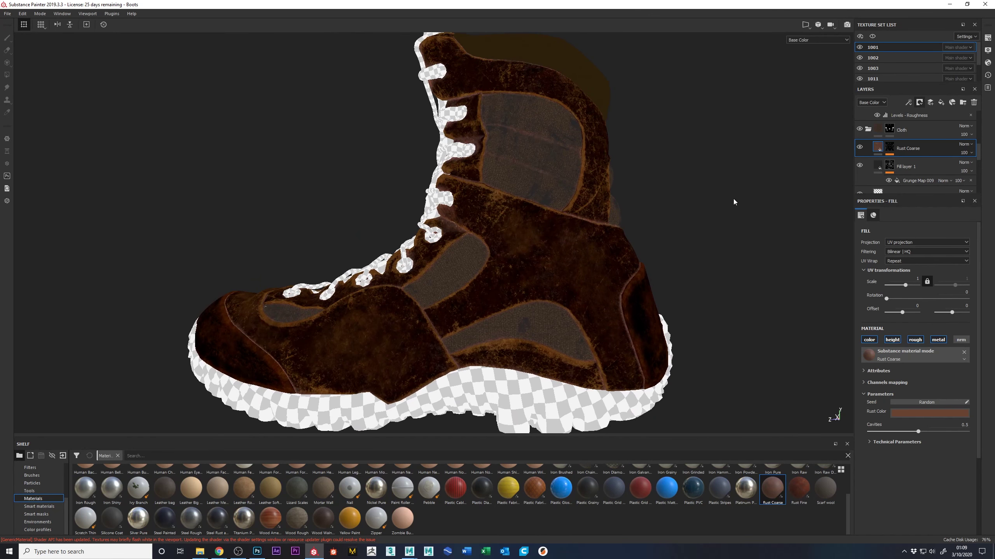
{"action": "key", "text": "c"}
{"action": "key", "text": "c"}
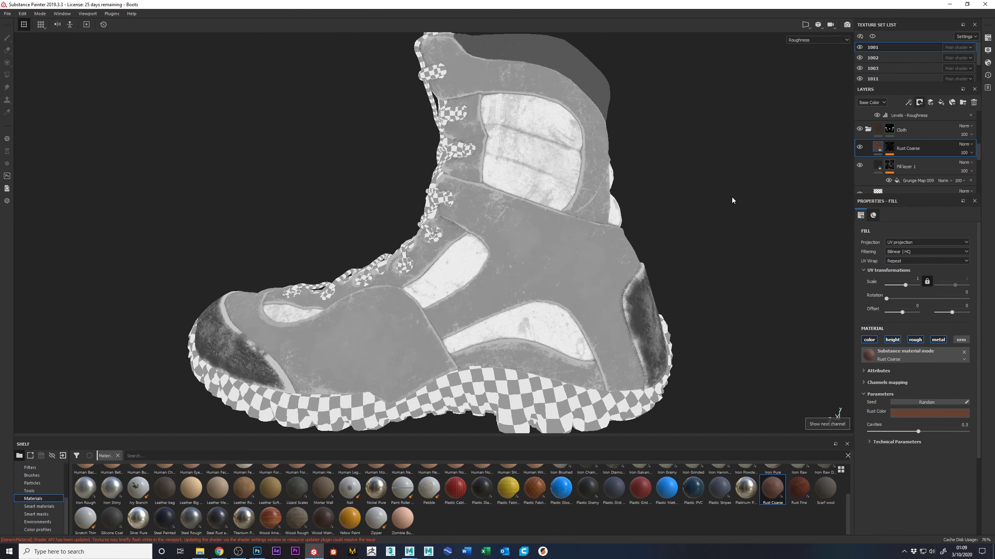
{"action": "key", "text": "m"}
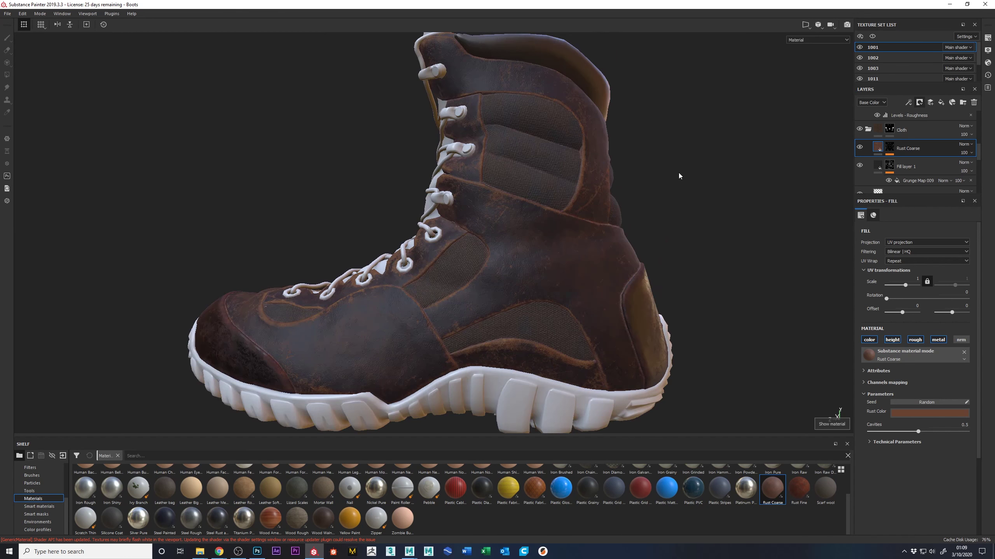
- Review the boots from several angles, then save the project with Ctrl+S
{"action": "left_click_drag", "start_coordinate": [704, 193], "coordinate": [604, 196], "text": "alt"}
{"action": "right_click_drag", "start_coordinate": [604, 196], "coordinate": [610, 14], "text": "alt"}
{"action": "right_click_drag", "start_coordinate": [564, 279], "coordinate": [536, 221], "text": "alt"}
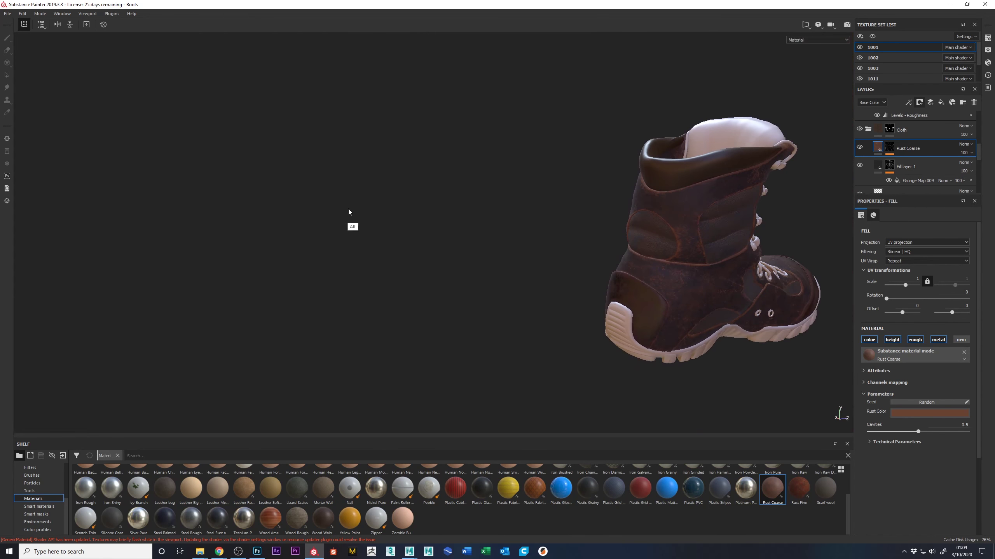
{"action": "middle_click_drag", "start_coordinate": [487, 216], "coordinate": [275, 148], "text": "alt"}
{"action": "left_click_drag", "start_coordinate": [464, 310], "coordinate": [725, 258], "text": "alt"}
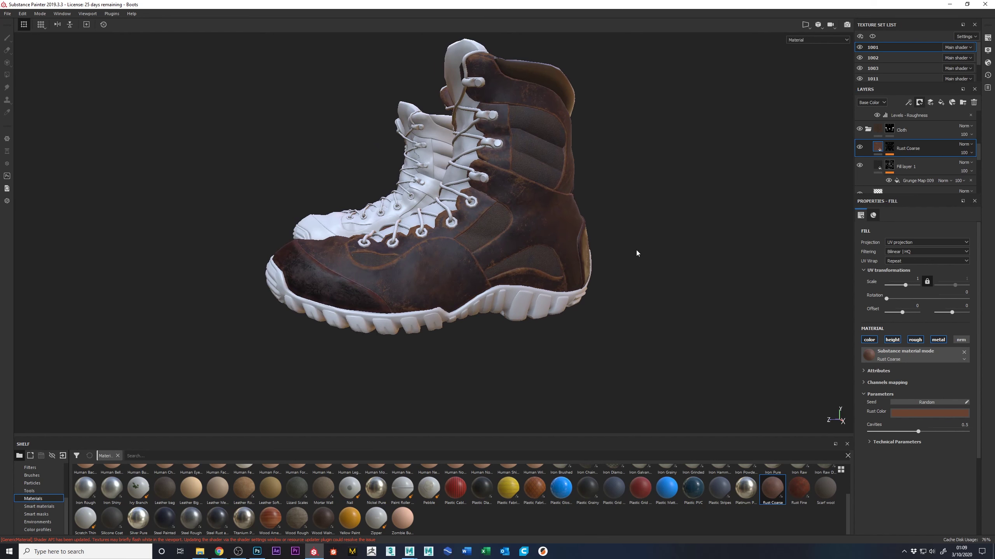
{"action": "left_click_drag", "start_coordinate": [629, 234], "coordinate": [657, 221], "text": "alt"}
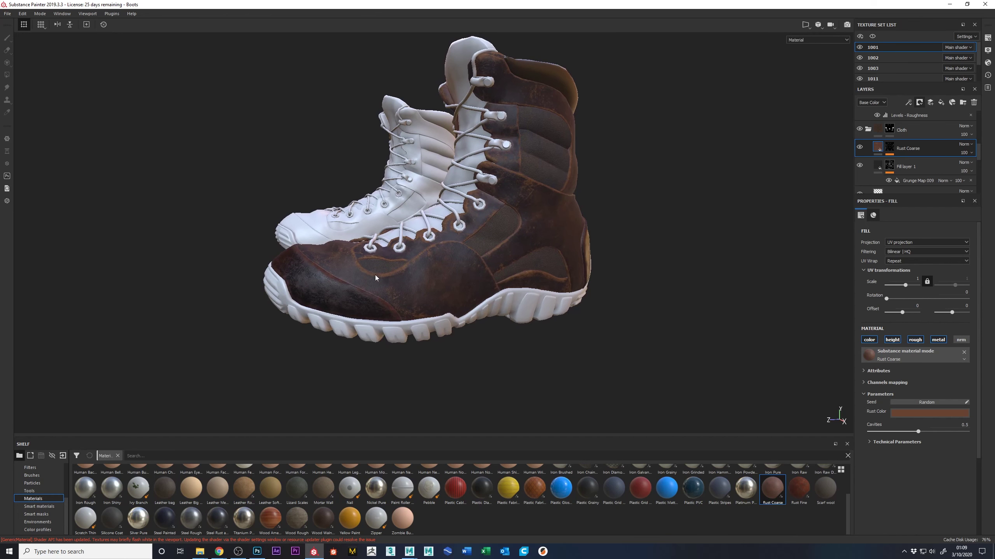
{"action": "key", "text": "ctrl+s"}
- Take another close look at the boots and save the project again
{"action": "mouse_move", "coordinate": [418, 361]}
{"action": "left_mouse_down", "text": "alt"}
{"action": "mouse_move", "coordinate": [494, 351]}
{"action": "mouse_move", "coordinate": [752, 370]}
{"action": "mouse_move", "coordinate": [451, 340]}
{"action": "mouse_move", "coordinate": [400, 365]}
{"action": "left_mouse_up", "text": "alt"}
{"action": "left_click_drag", "start_coordinate": [619, 274], "coordinate": [650, 281], "text": "alt"}
{"action": "key", "text": "ctrl+s"}
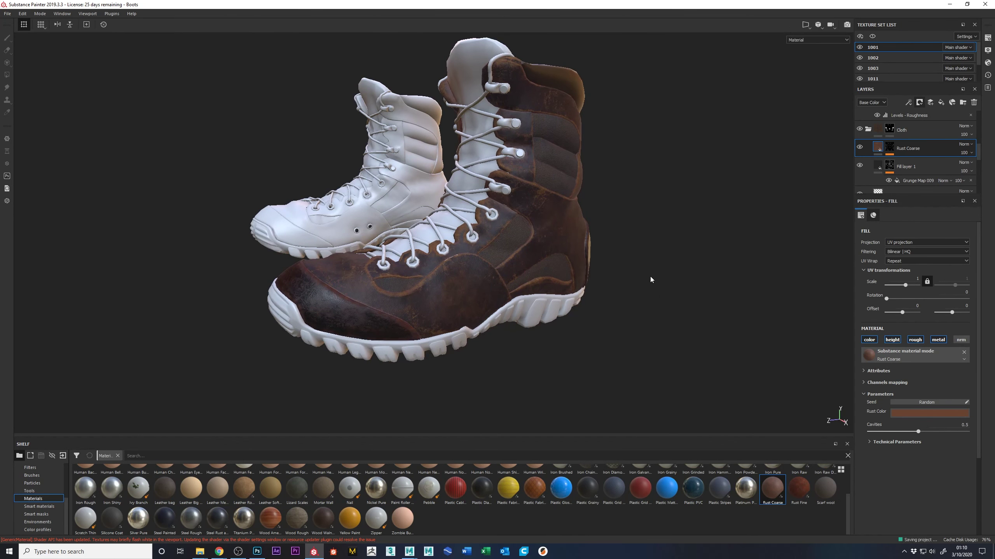